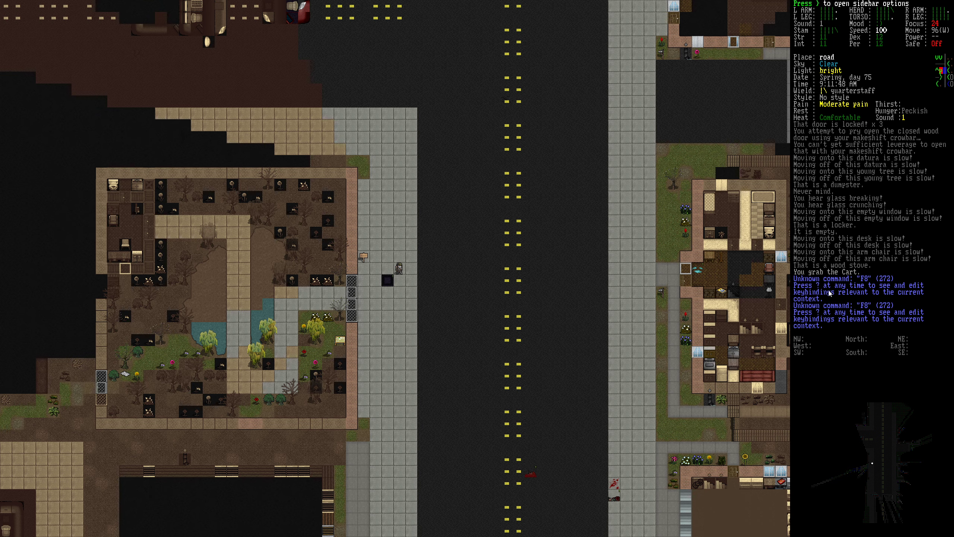
Pull the cart north, release it, and walk west then south toward the park
key("Up")
key("Up")
key("Up")
key("Up")
key("Up")
key("Up")
key("Up")
key("Up")
key("Up")
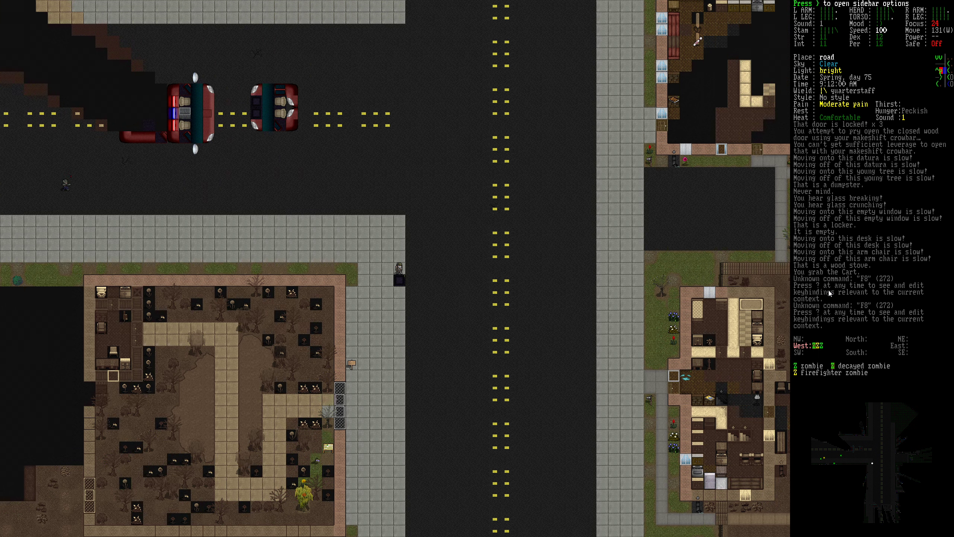
key("Up")
key("Down")
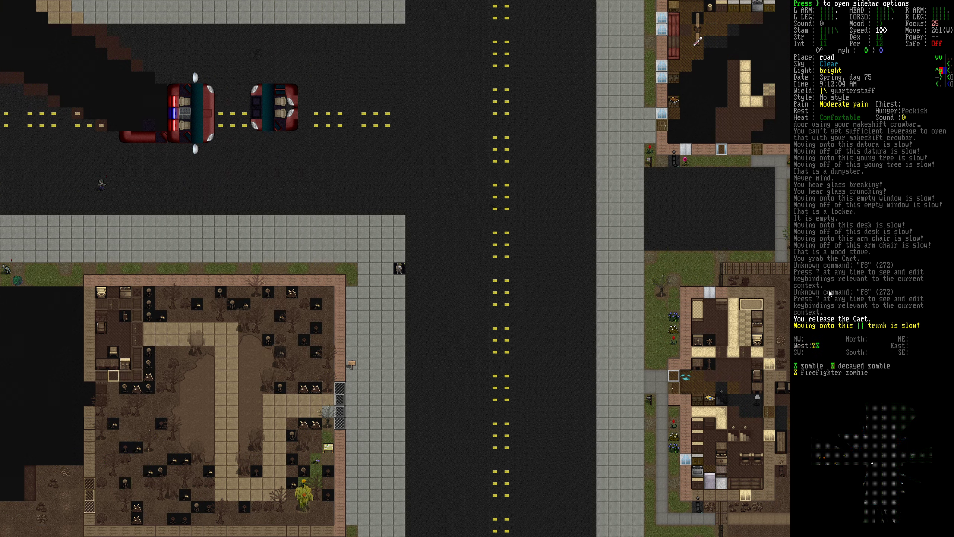
key("Left")
key("Left")
key("Left")
key("Down")
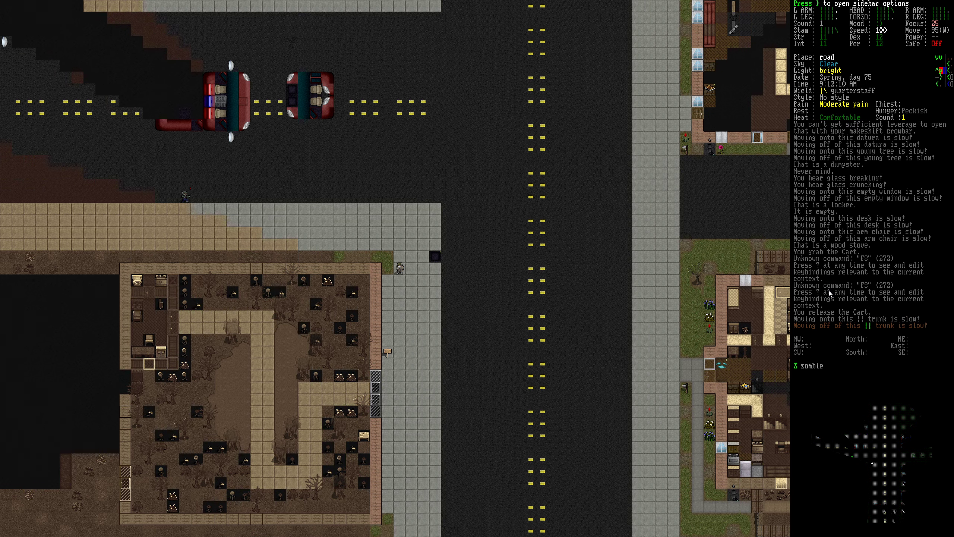
key("Left")
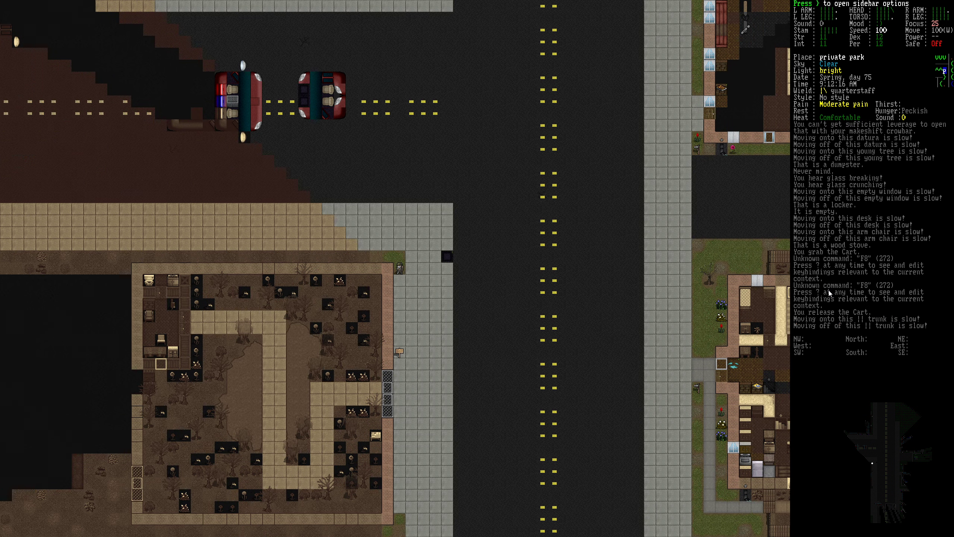
Wait for the approaching zombies and kill the zombie and the decayed zombie
key("period")
key("period")
key("period")
key("y")
key("y")
key("y")
key("y")
key("y")
key("y")
key("n")
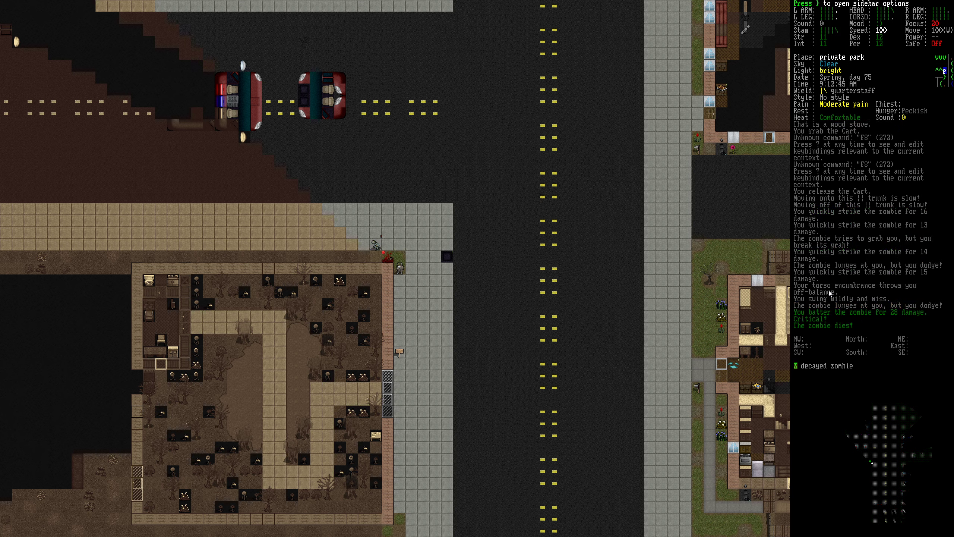
key("n")
key("n")
key("n")
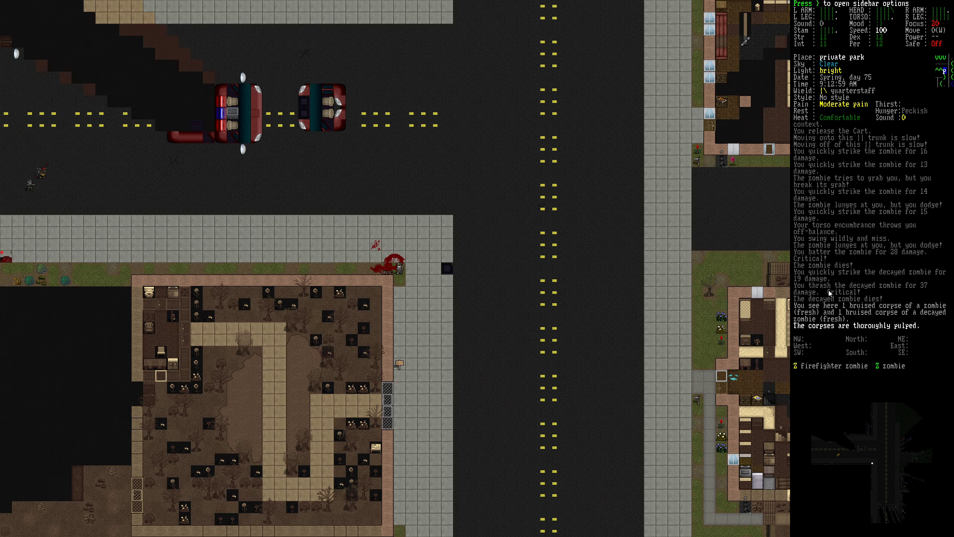
Look around the area to the west, check the overview map, then return to the park edge
key("semicolon")
key("h")
key("h")
key("h")
key("h")
key("h")
key("h")
key("h")
key("h")
key("h")
key("h")
key("h")
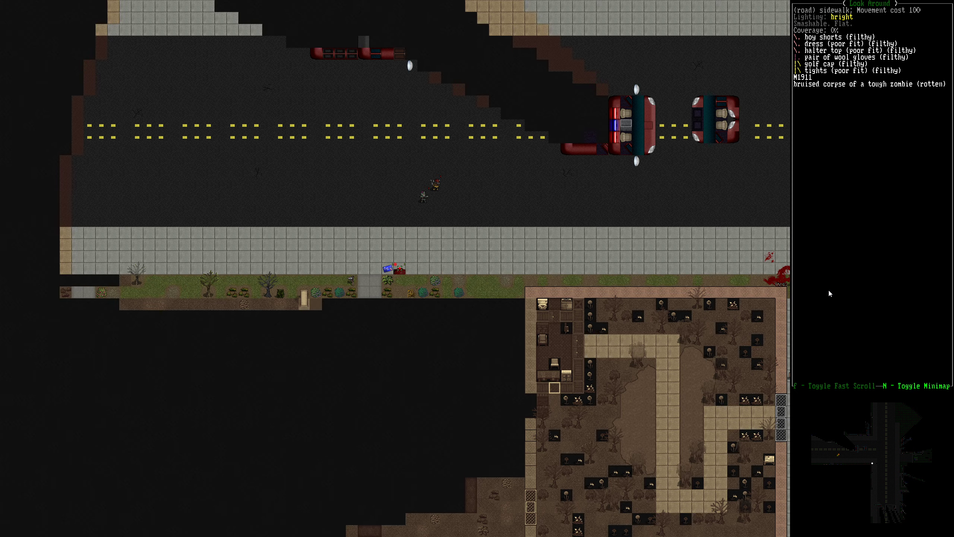
key("Escape")
key("m")
key("Escape")
key("l")
key("period")
key("h")
key("j")
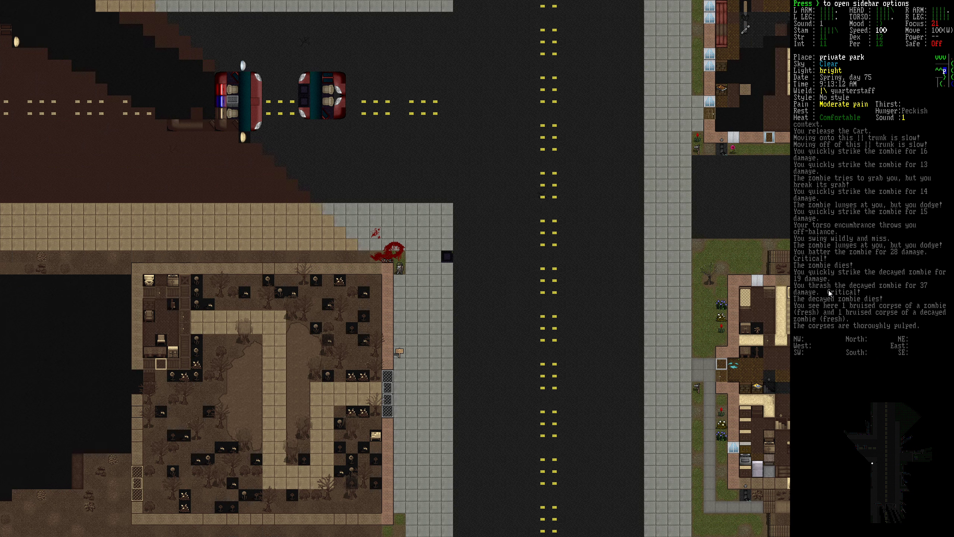
Wait for the firefighter zombie to close in and attack it
key("period")
key("l")
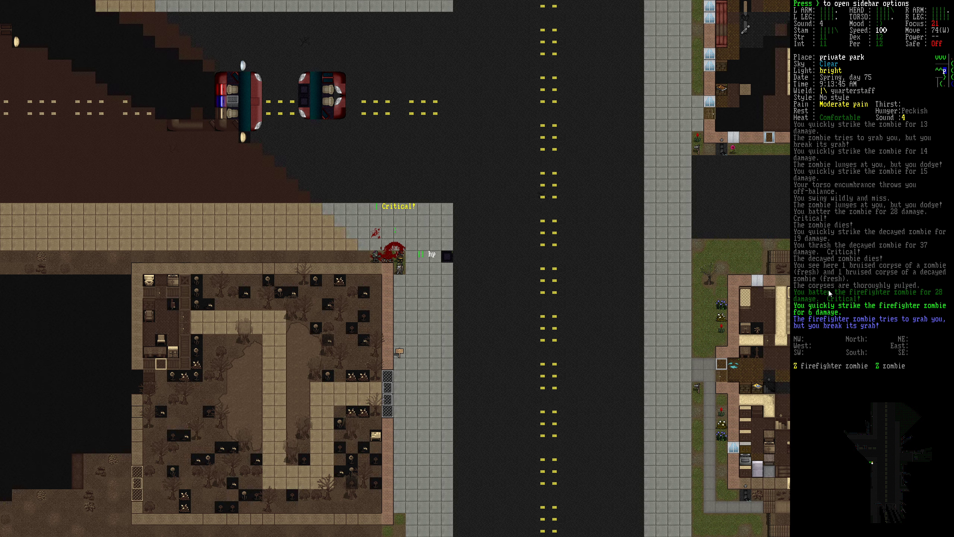
key("l")
key("l")
key("l")
Finish off the zombies, pulp their corpses, and bring up the items on the ground
key("l")
key("s")
key("l")
key("s")
key("l")
key("s")
key("l")
key("s")
key("l")
key("s")
key("l")
key("g")
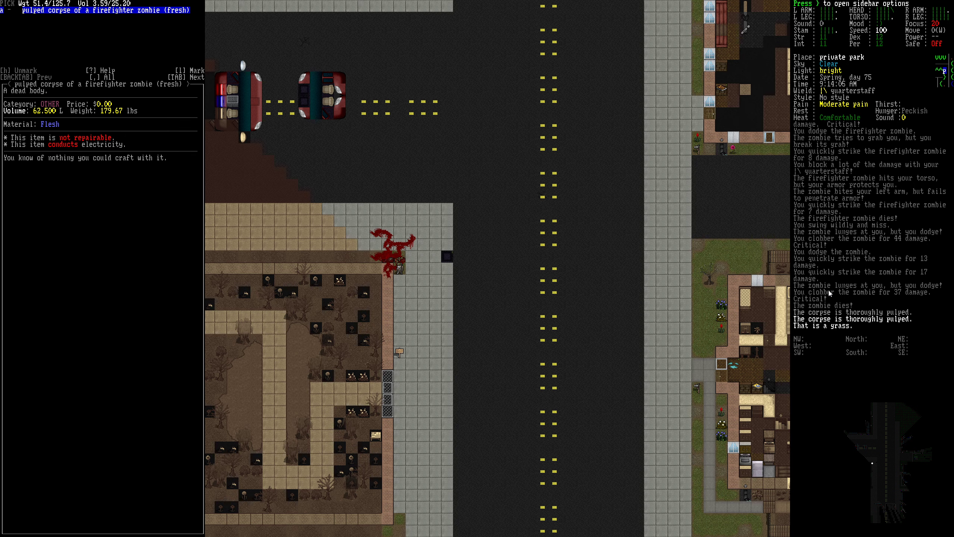
Pick up the $497.75 cash card from the firefighter zombie's dropped gear
key("Escape")
key("k")
key("g")
key("Down")
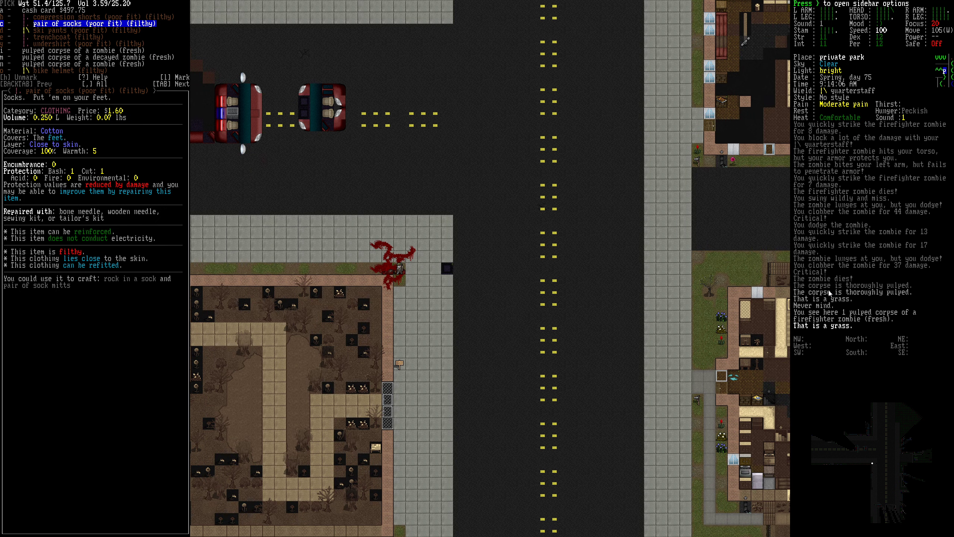
key("Up")
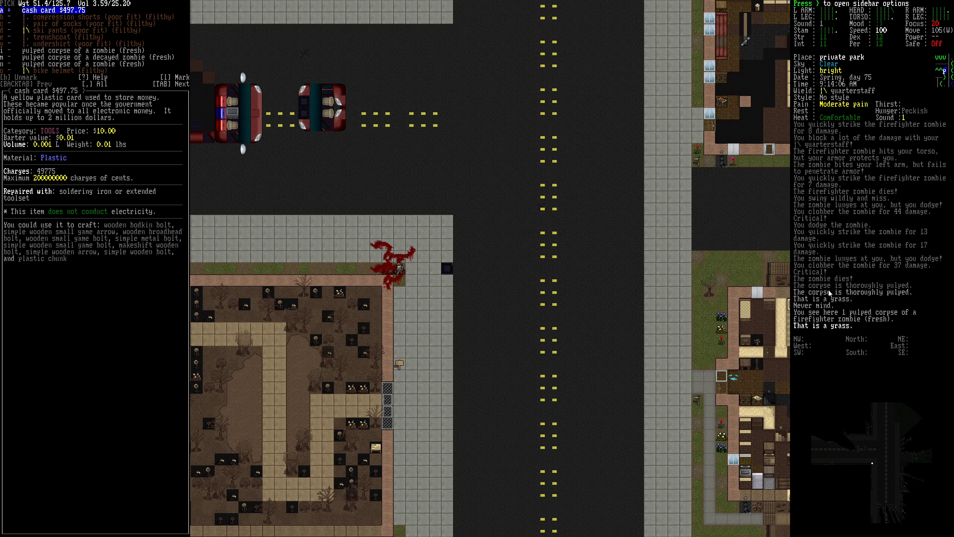
key("Return")
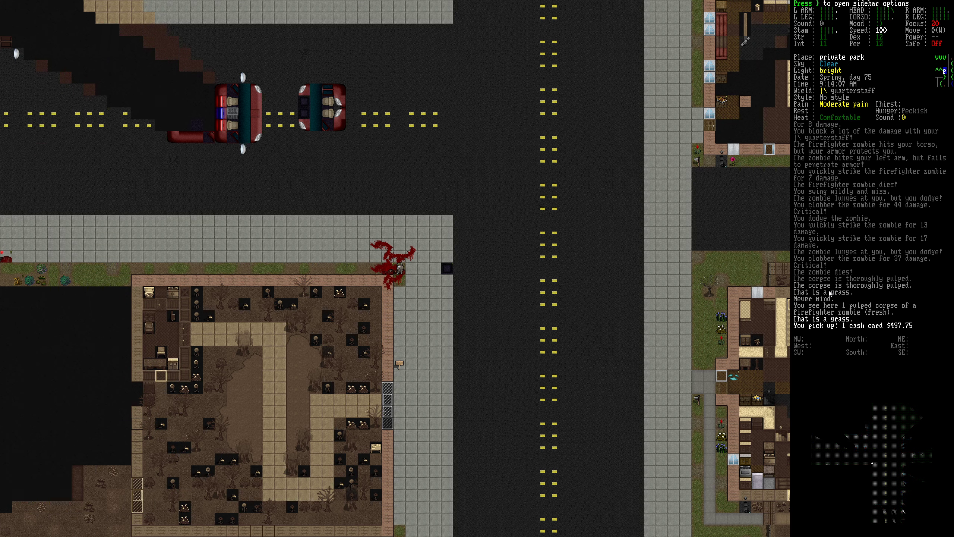
Walk east onto the road and confirm the cash card is in the inventory
key("l")
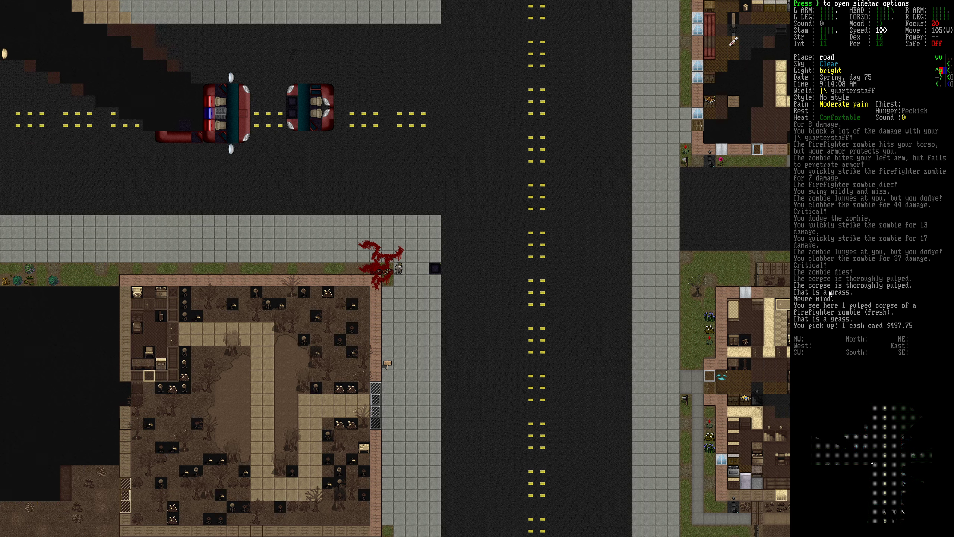
key("l")
key("l")
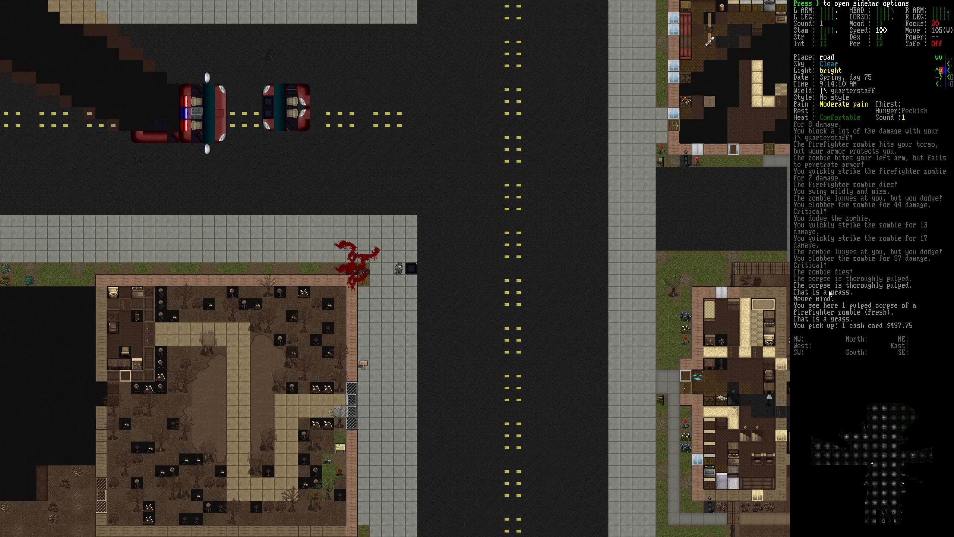
key("i")
key("Up")
key("Up")
key("Up")
key("Up")
key("Up")
key("Up")
key("Up")
key("Up")
key("Up")
key("Up")
key("Up")
key("Down")
key("Down")
key("Escape")
Grab the cart again and start pulling it northwest
key("G")
key("l")
key("h")
key("h")
key("h")
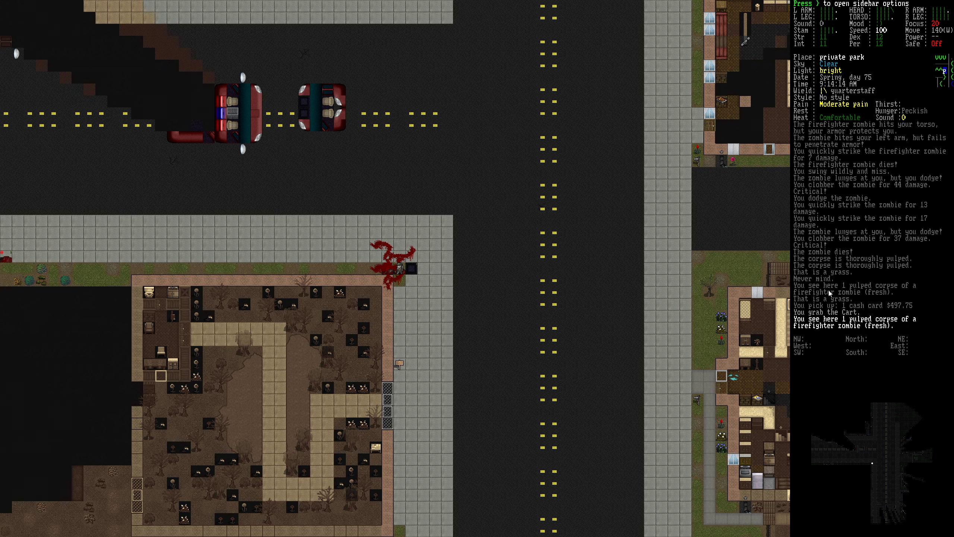
key("y")
key("y")
key("h")
Haul the cart north and northwest to the house, checking the overview map on the way
key("k")
key("u")
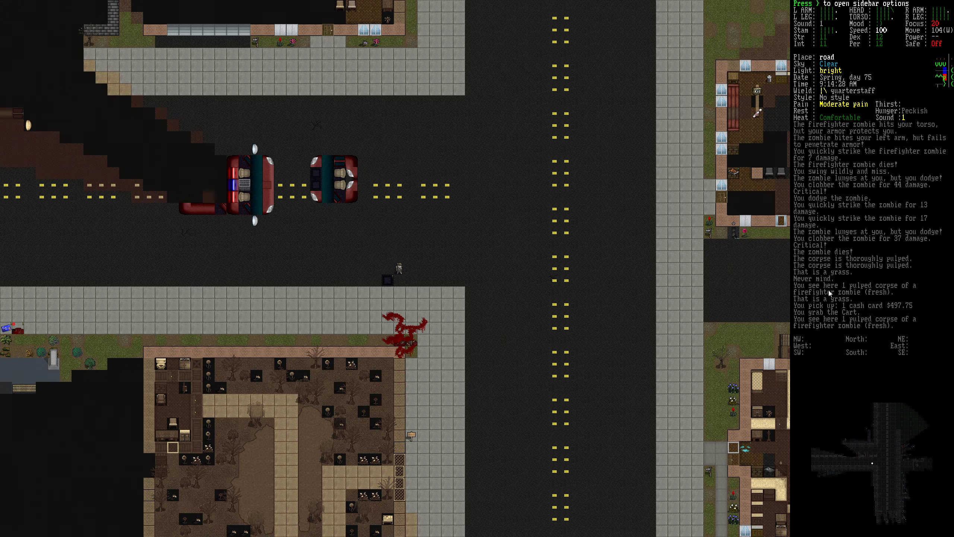
key("k")
key("m")
key("Escape")
key("k")
key("k")
key("k")
key("k")
key("k")
key("k")
key("k")
key("y")
key("y")
key("y")
key("h")
key("h")
key("h")
key("h")
Try the house's locked door, then step east and release the cart
key("k")
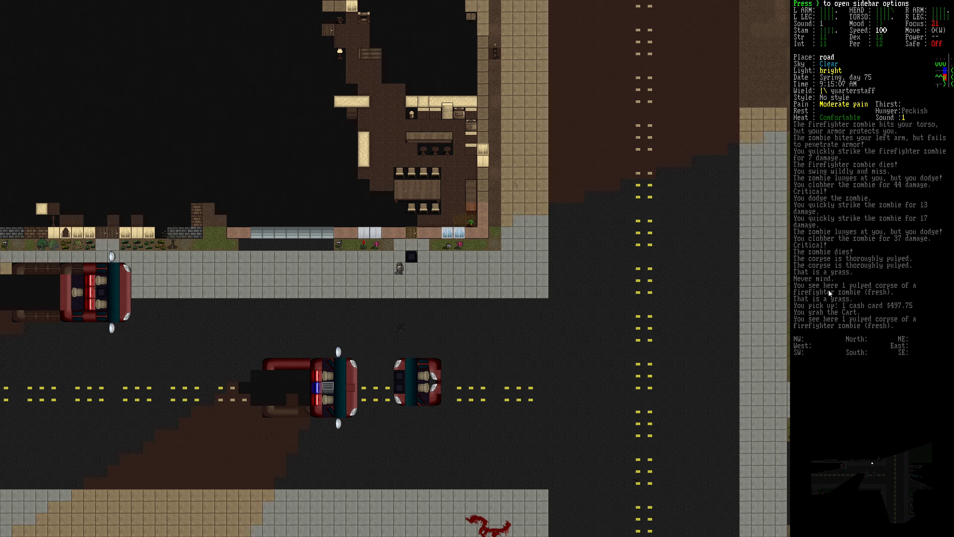
key("k")
key("k")
key("l")
key("l")
key("l")
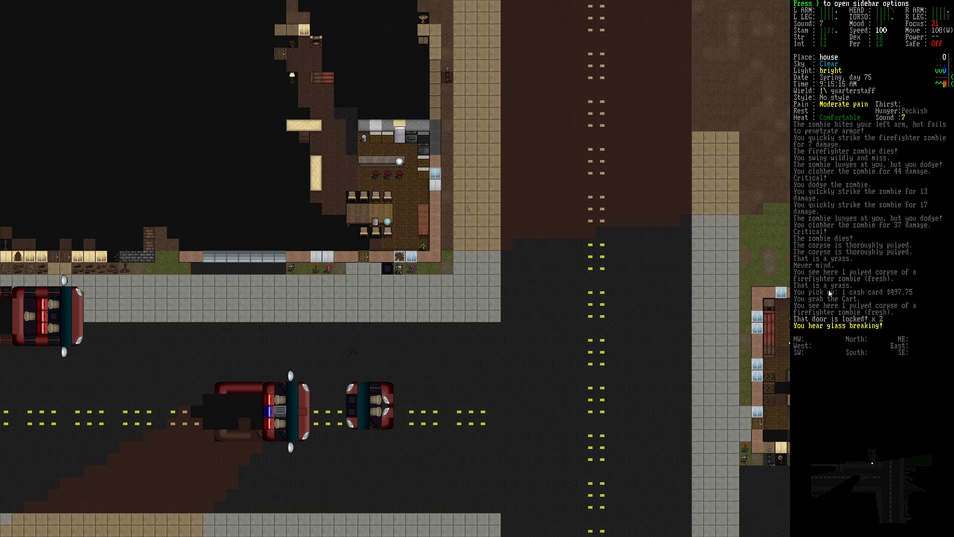
key("G")
key("k")
key("k")
Climb in through the empty window and try another locked door to the east
key("h")
key("h")
key("h")
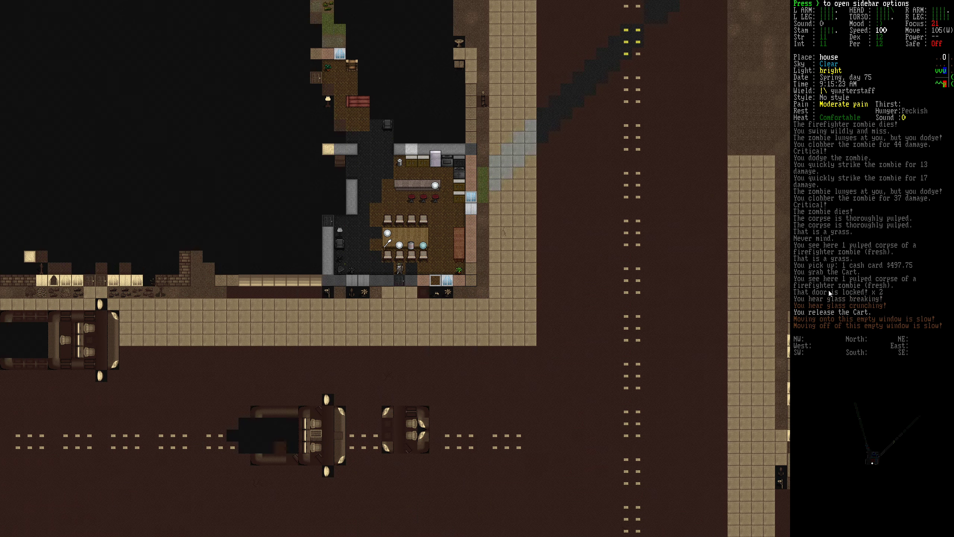
key("h")
key("h")
key("l")
key("l")
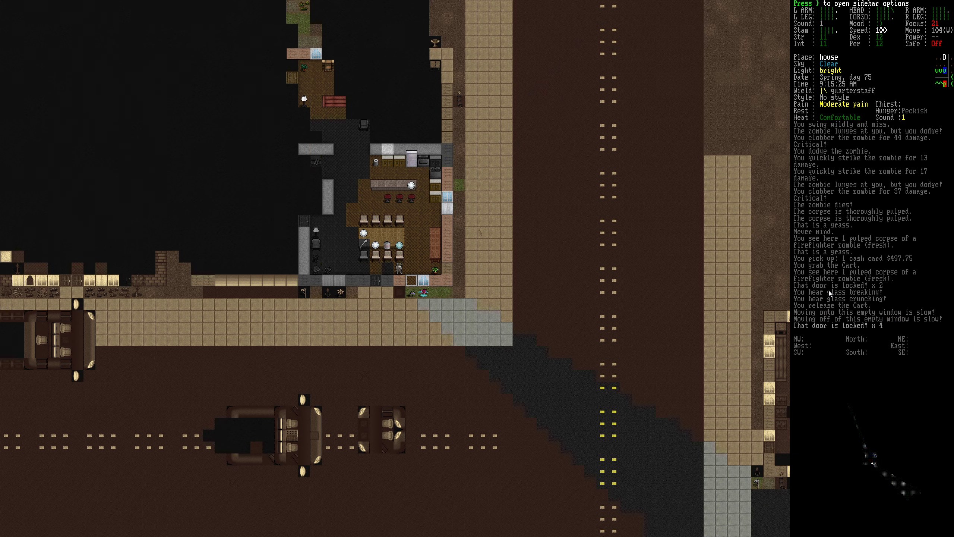
key("l")
Walk west through the house past the chairs
key("h")
key("k")
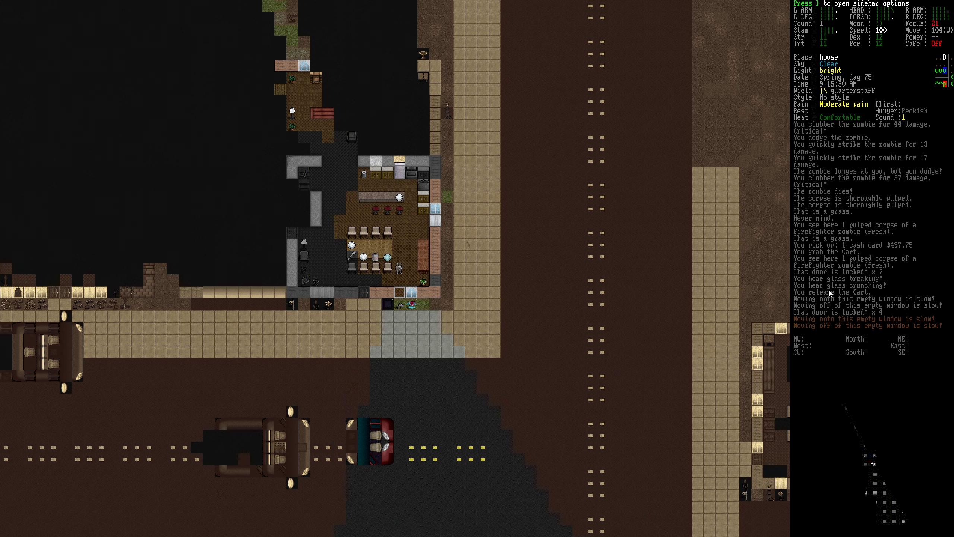
key("h")
key("j")
Inspect the coat rack and read about the utility vest, taking nothing
key("h")
key("h")
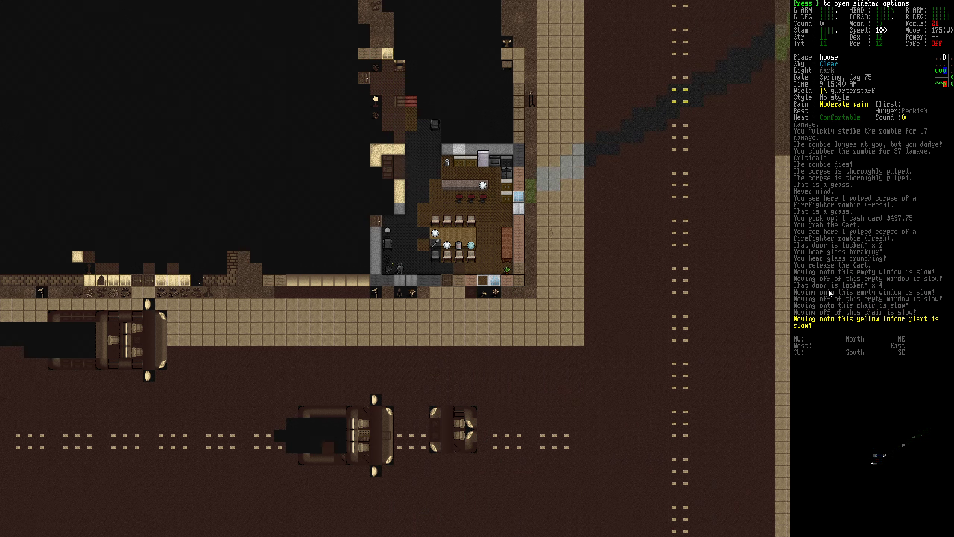
key("e")
key("h")
key("Down")
key("Down")
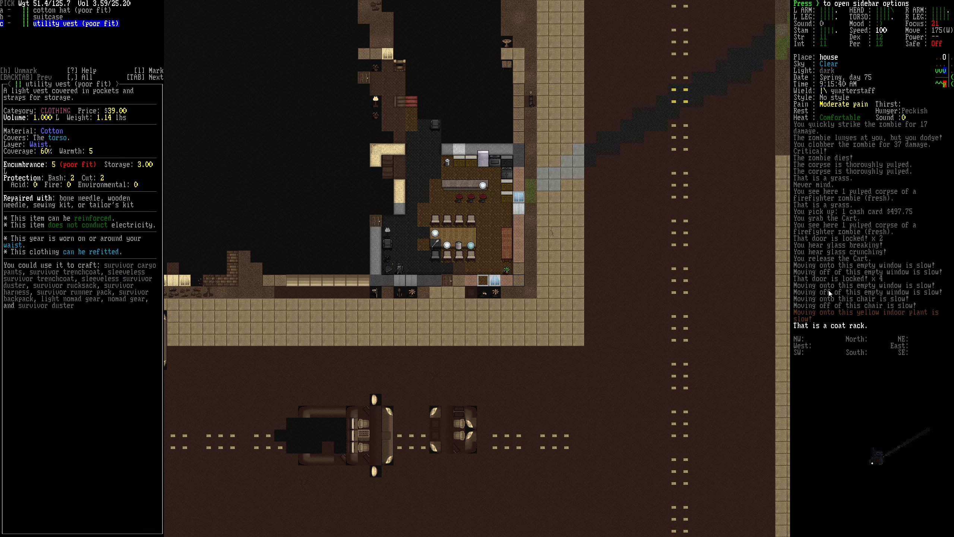
key("Escape")
key("k")
key("k")
key("y")
key("y")
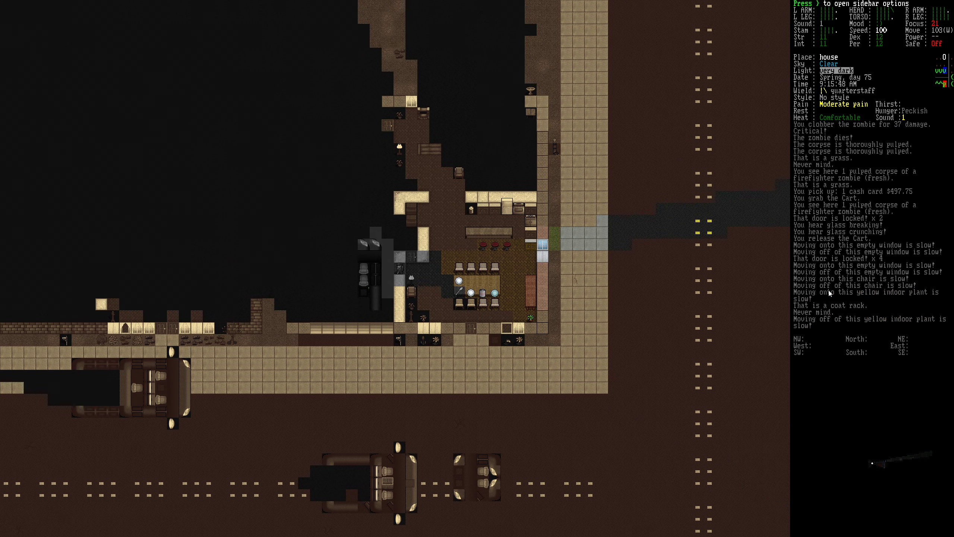
Examine the parts of the vehicle in the garage
key("e")
key("Return")
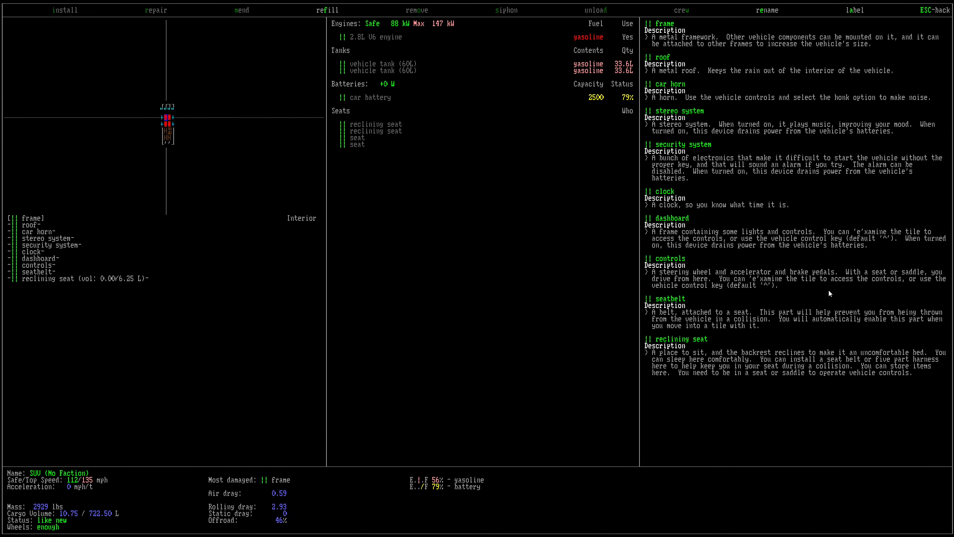
key("j")
key("j")
key("j")
key("j")
key("j")
key("j")
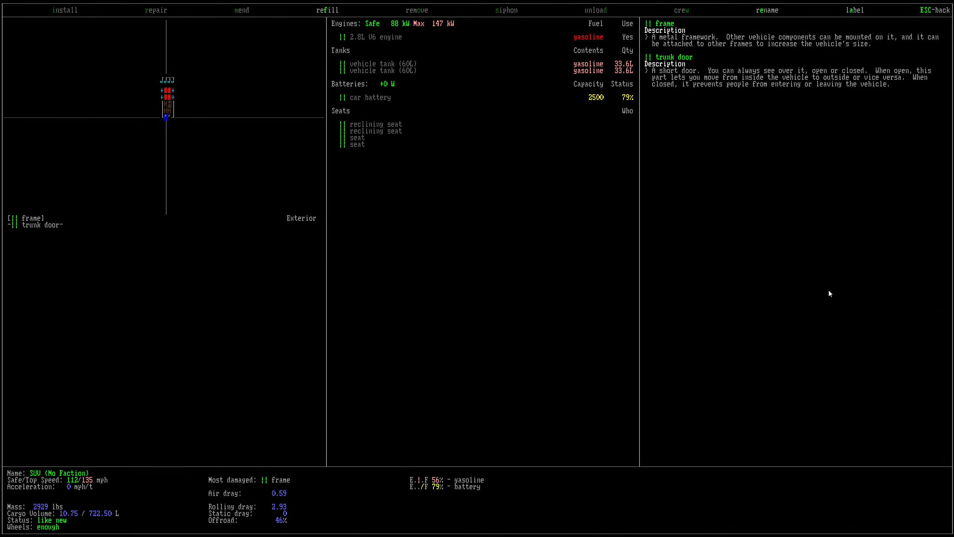
key("Escape")
key("j")
key("j")
key("j")
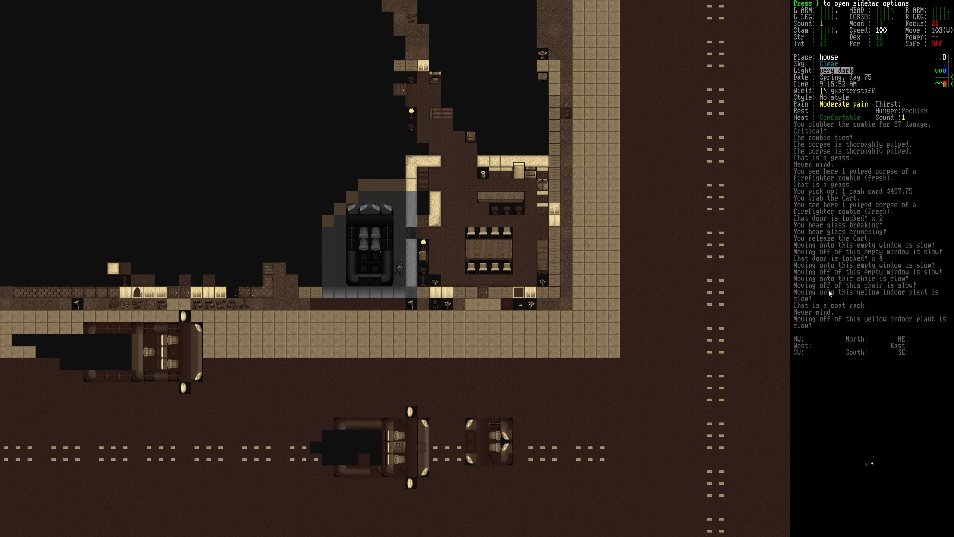
Get into the vehicle and search its seat
key("k")
key("h")
key("e")
key("Down")
key("Return")
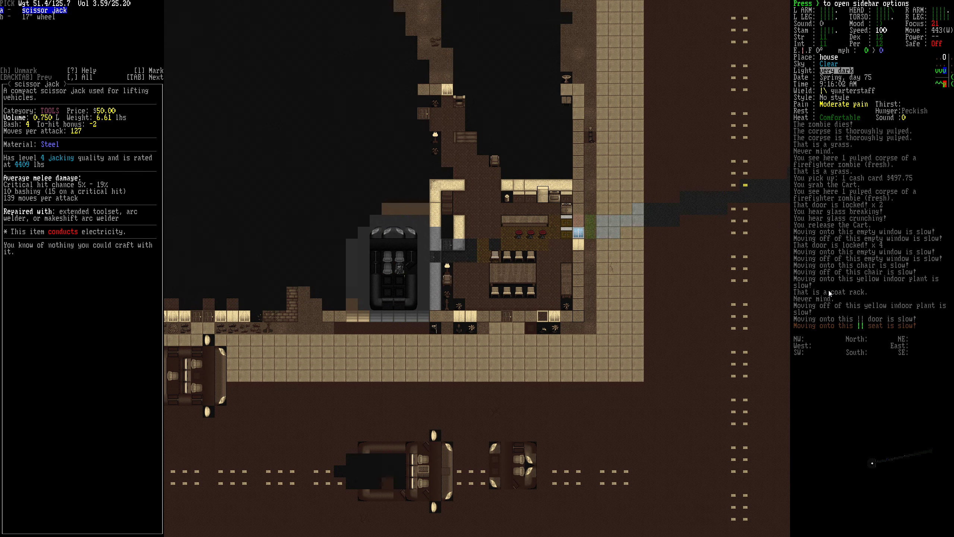
key("Down")
key("Up")
Walk west to the display racks and check the first rack's runner pack
key("Escape")
key("h")
key("h")
key("h")
key("h")
key("h")
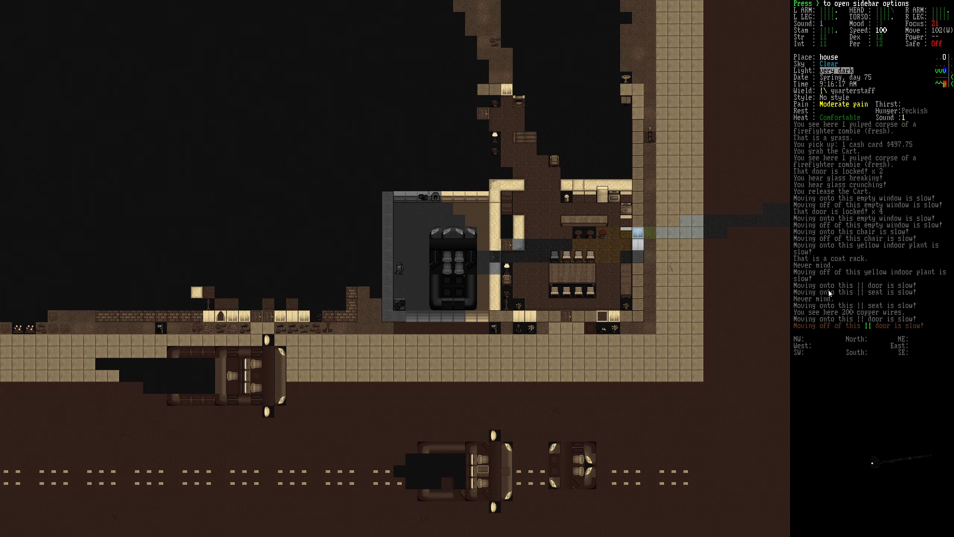
key("h")
key("e")
key("k")
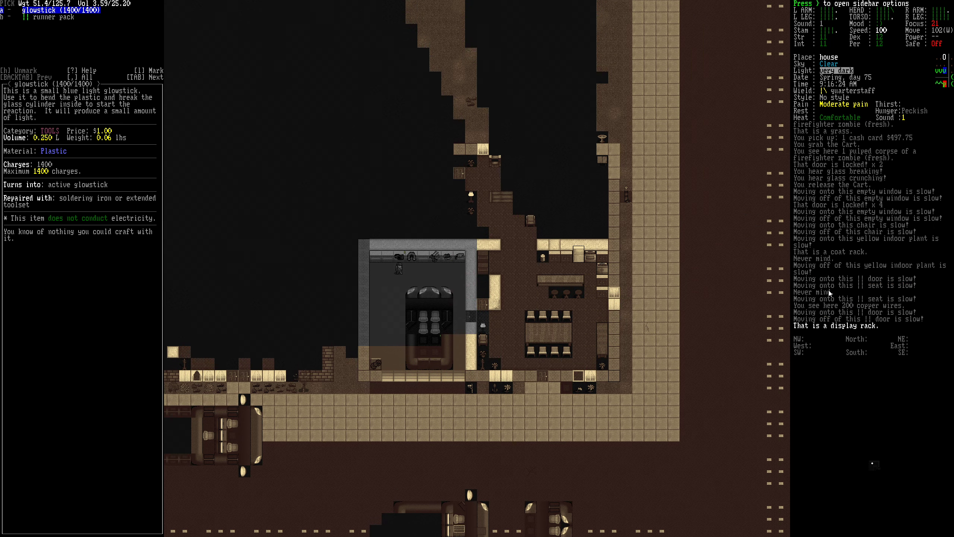
key("Down")
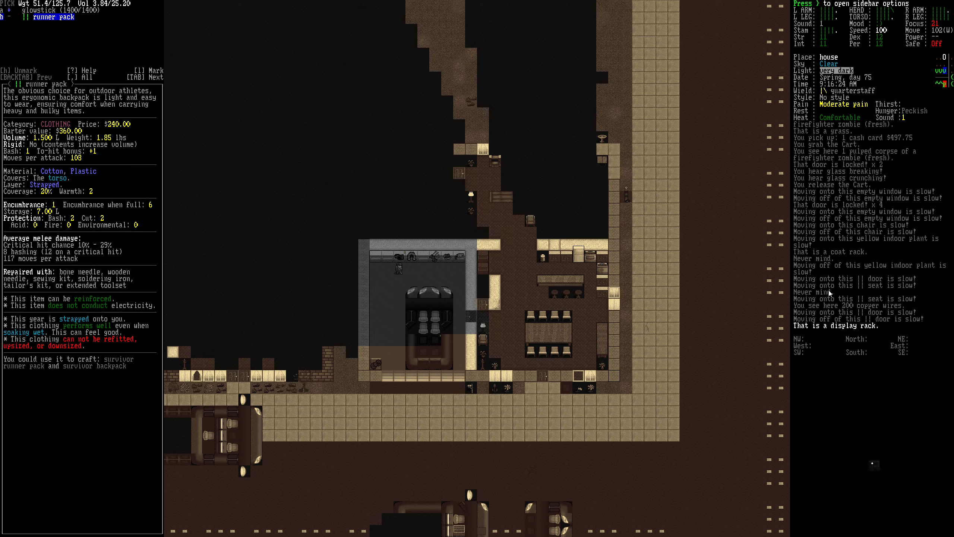
Take the binoculars from the next display rack and check the one after
key("Escape")
key("l")
key("e")
key("k")
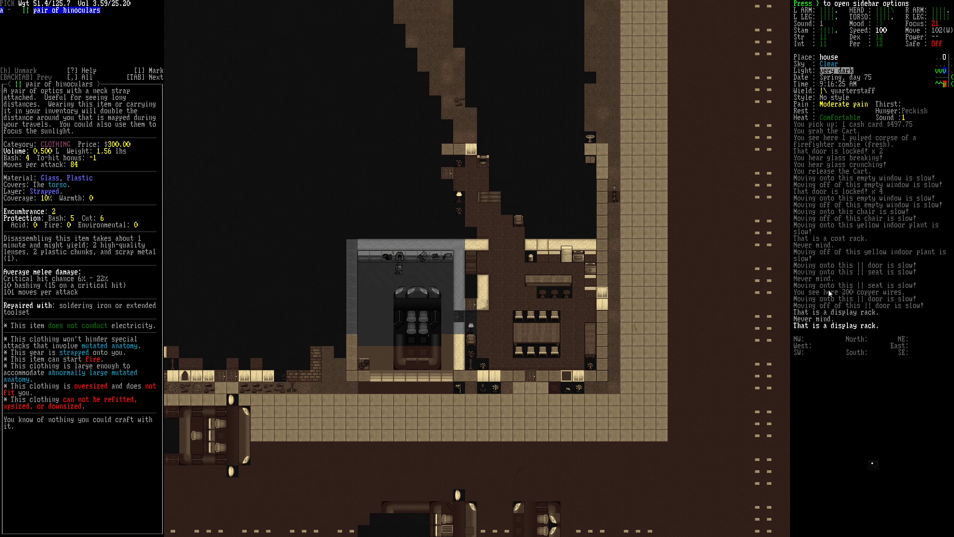
key("Return")
key("l")
key("e")
key("k")
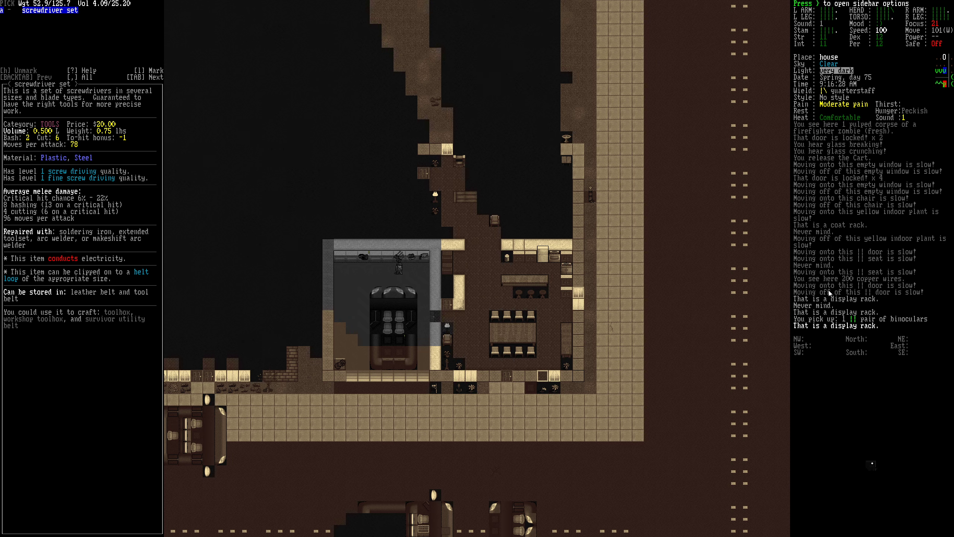
Put the binoculars back into the display rack using Multidrop
key("Escape")
key("D")
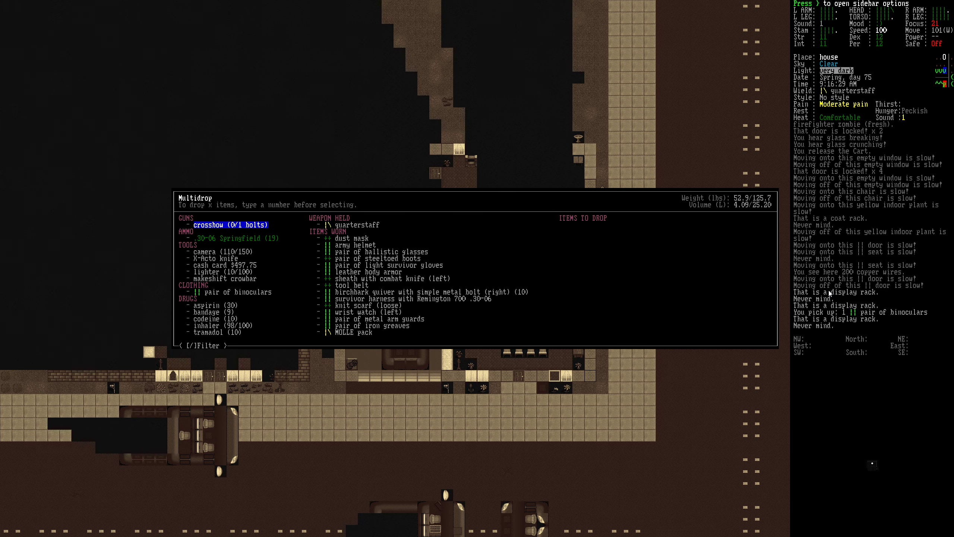
key("Up")
key("Up")
key("Up")
key("Up")
key("Up")
key("Down")
key("Right")
key("Return")
key("l")
key("e")
key("k")
Take the misc repair kit and the flaregun from the other display racks
key("Escape")
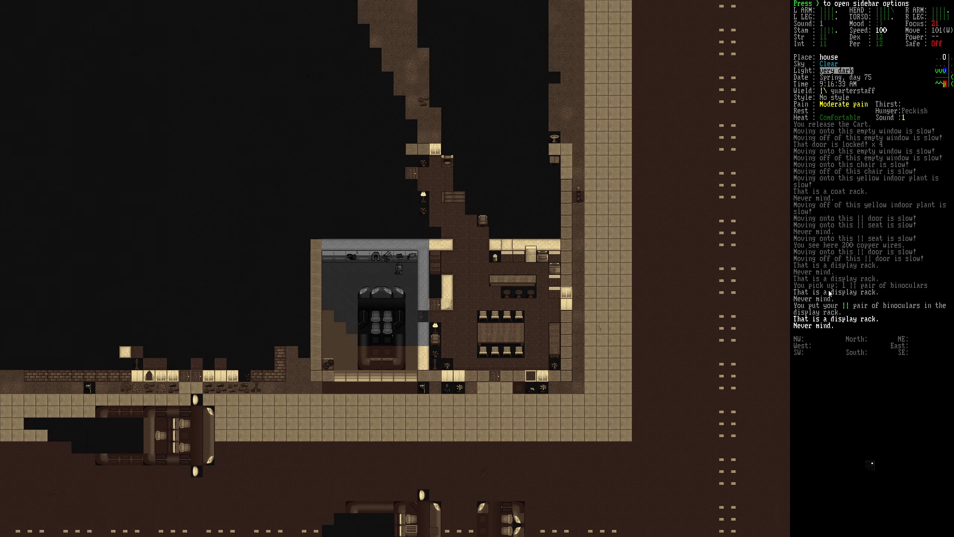
key("e")
key("k")
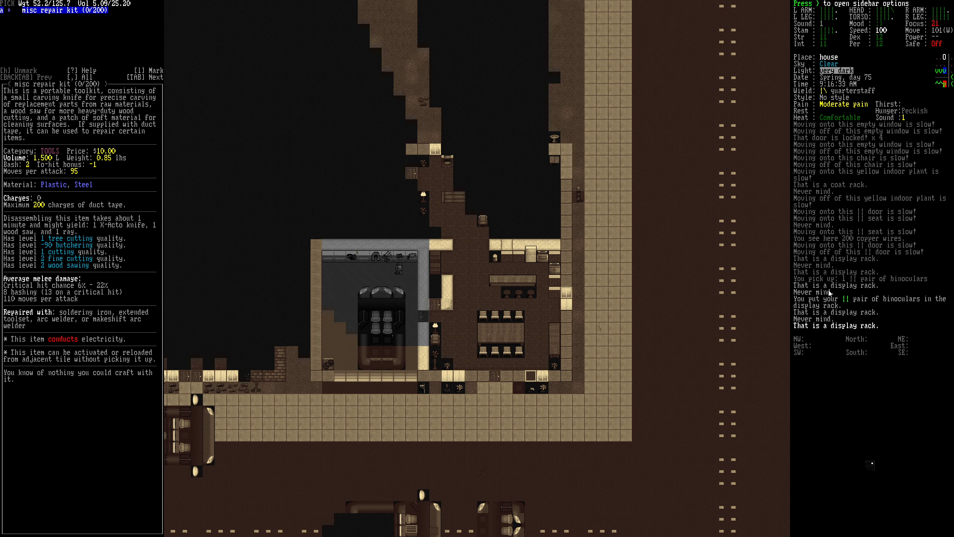
key("Return")
key("e")
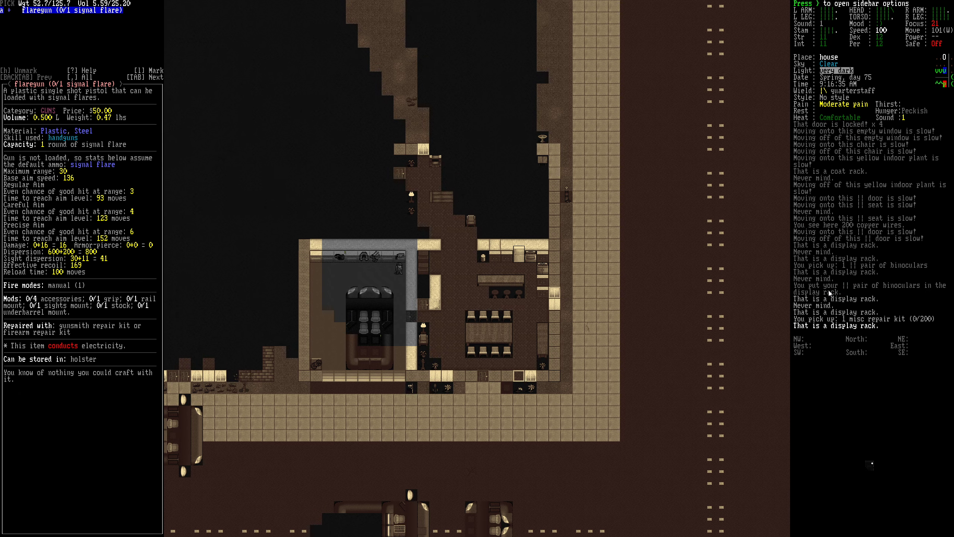
key("Return")
key("Down")
key("Down")
key("Down")
key("Right")
key("Right")
key("Right")
key("Left")
key("Left")
key("Left")
Walk into the kitchen and look through the display rack's items
key("Right")
key("Right")
key("Right")
key("Up")
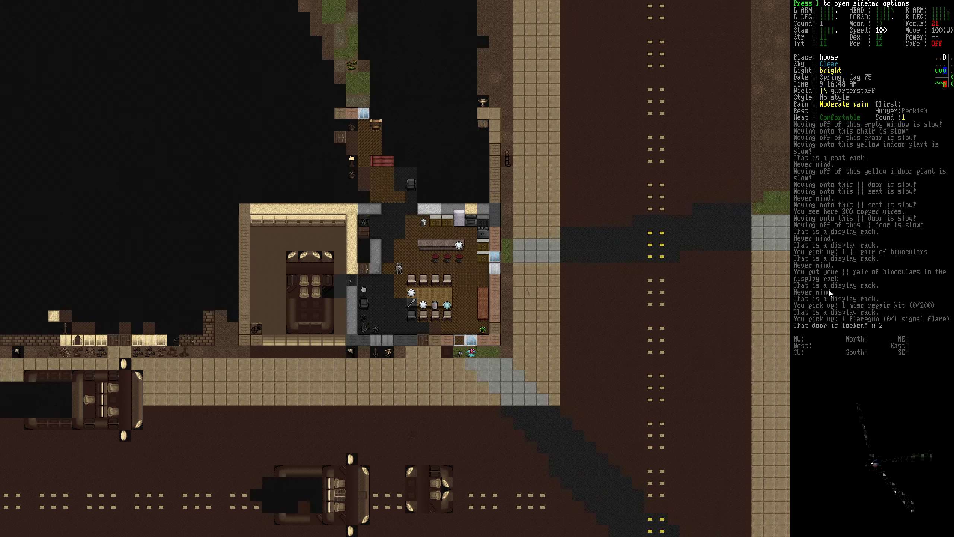
key("Up")
key("Up")
key("Right")
key("Right")
key("Right")
key("e")
key("Right")
key("Return")
key("Down")
key("Down")
key("Down")
key("Down")
Examine the kitchen cupboard and take the stock pot
key("Escape")
key("e")
key("Up")
key("Return")
key("Escape")
key("e")
key("Up")
key("Up")
key("Return")
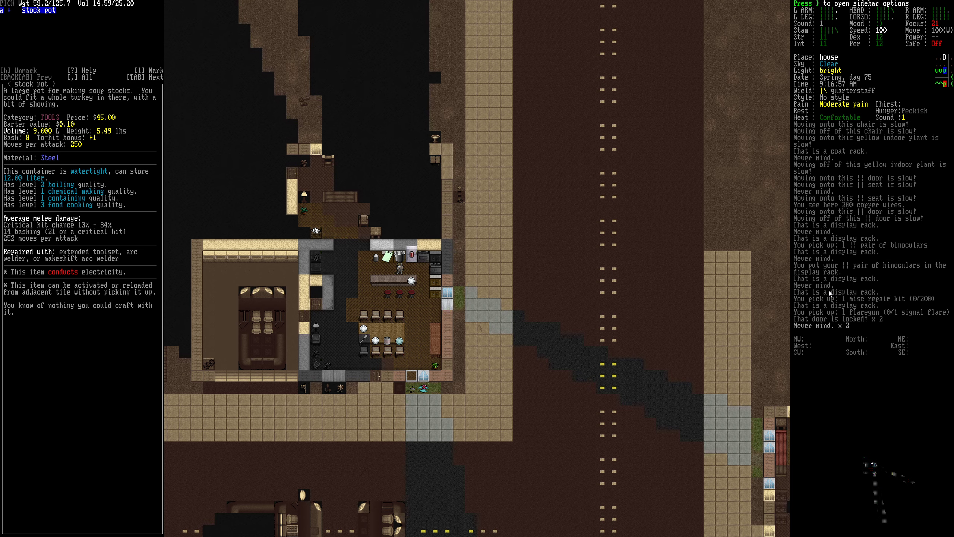
key("Return")
Browse the refrigerator's contents without taking anything
key("e")
key("k")
key("Up")
key("Up")
key("Up")
key("Up")
key("Up")
key("Down")
key("Down")
key("Down")
key("Down")
key("Down")
key("Escape")
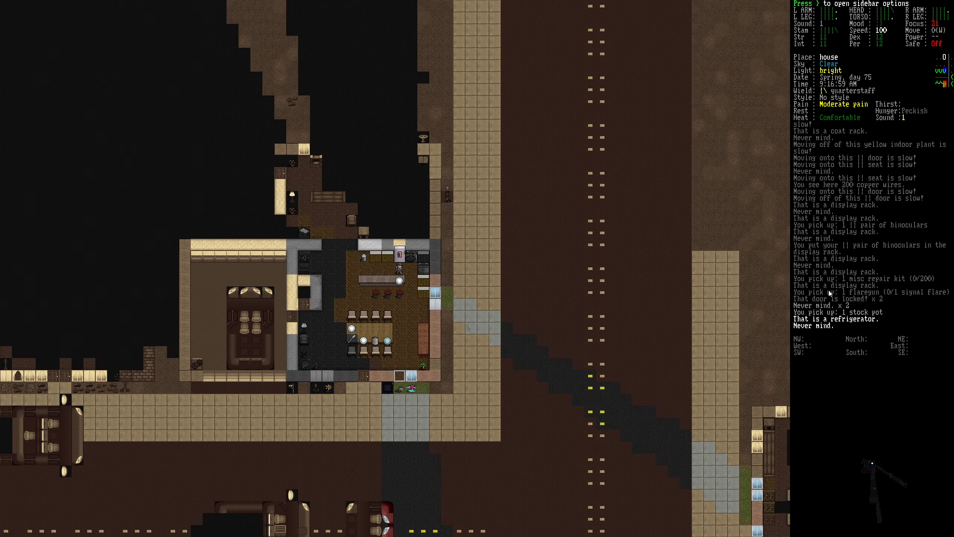
Check the oven and the cutlery cupboard, leaving their contents
key("e")
key("Down")
key("Up")
key("Return")
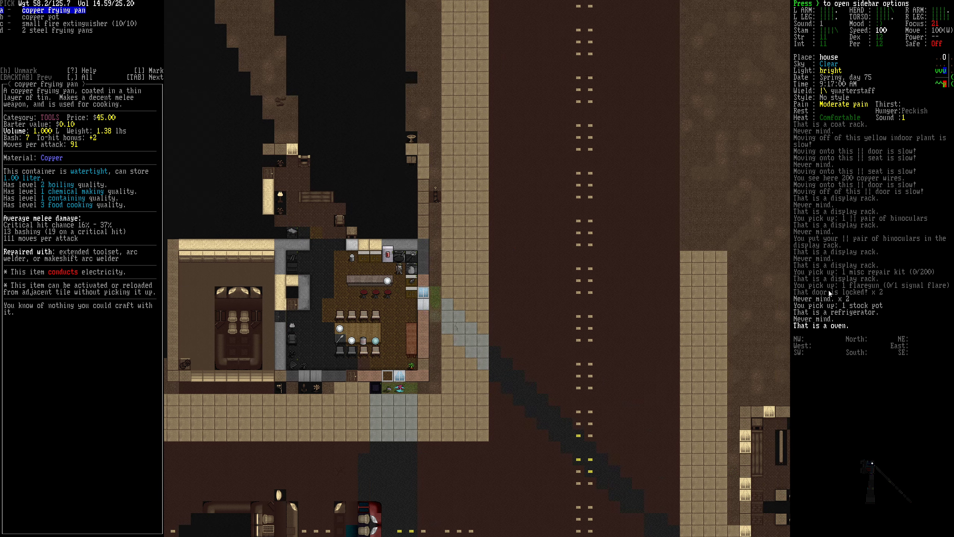
key("Escape")
key("e")
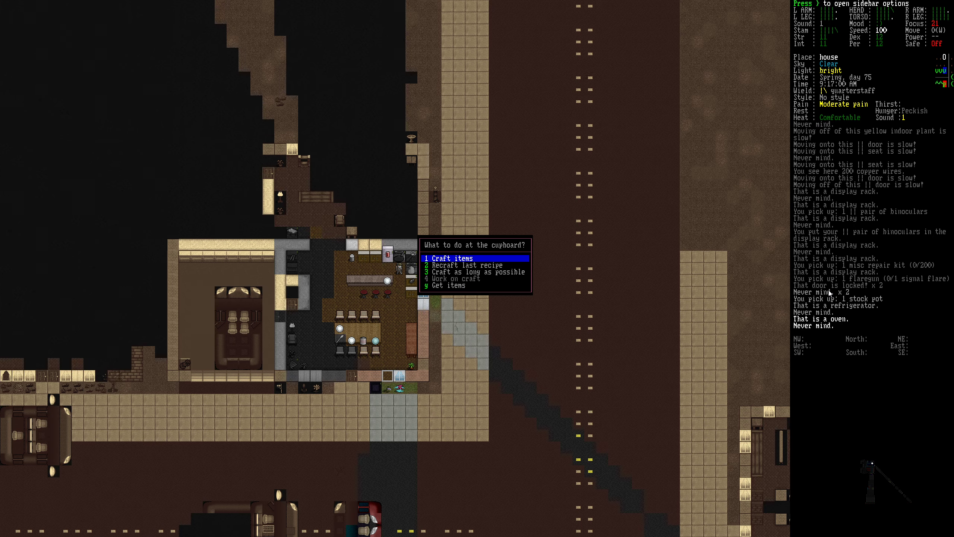
key("Down")
key("Down")
key("Up")
key("Up")
key("Up")
key("Return")
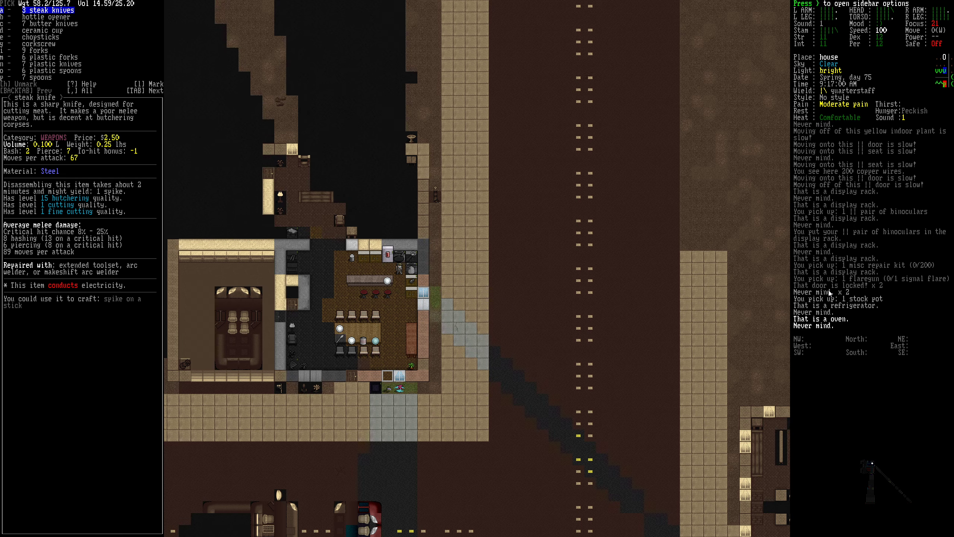
key("Down")
key("Down")
key("Escape")
Search the sink, then take long strings, light batteries, duct tape, lighter and candle from a cupboard
key("e")
key("Down")
key("Down")
key("Down")
key("Down")
key("Escape")
key("e")
key("Return")
key("Down")
key("Down")
key("Down")
key("Up")
key("Up")
key("Up")
key("Down")
key("Down")
key("Down")
key("Down")
key("Down")
key("Down")
key("Down")
key("Down")
key("Down")
key("Down")
key("Return")
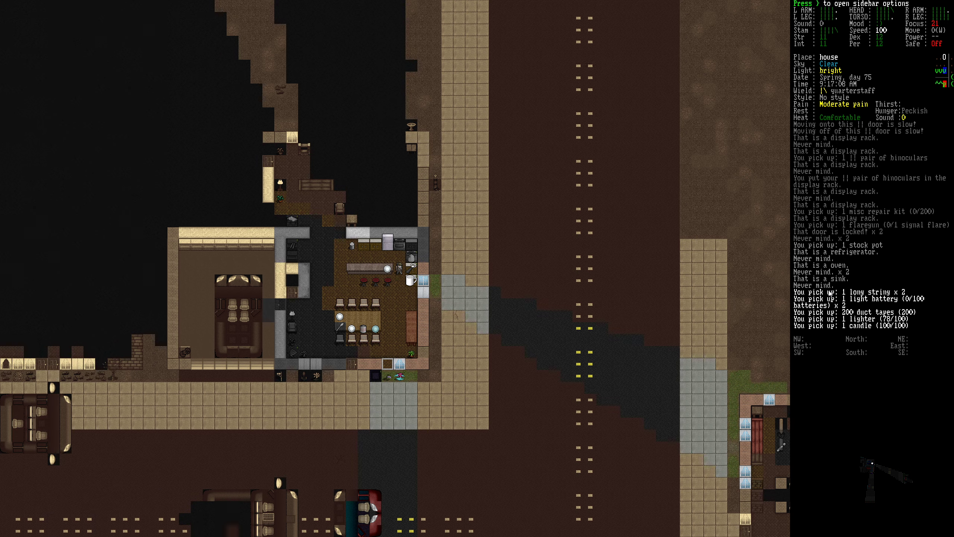
key("e")
key("Up")
Leave the cupboard's food and walk northwest over the counters
key("Return")
key("Down")
key("Down")
key("Down")
key("Down")
key("Down")
key("Down")
key("Escape")
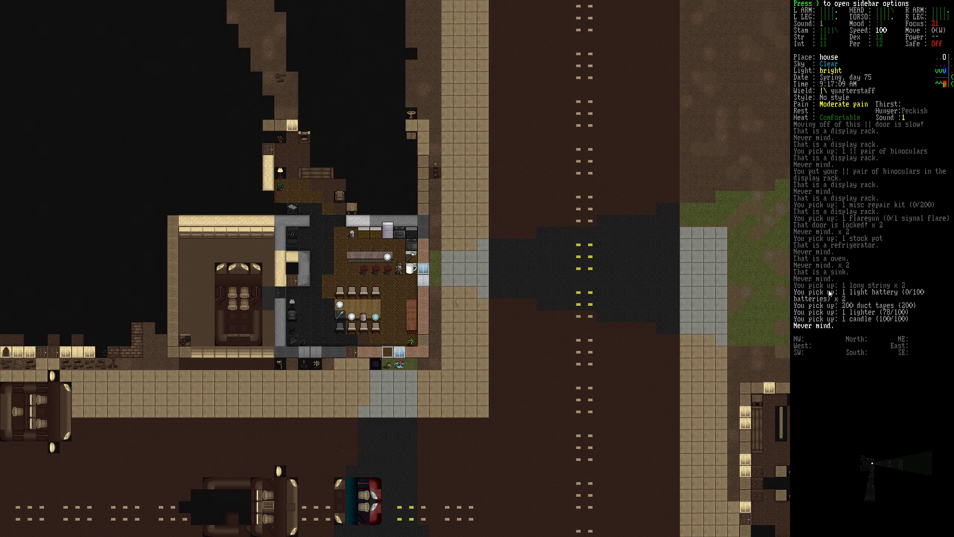
key("y")
key("y")
key("h")
key("h")
key("y")
key("h")
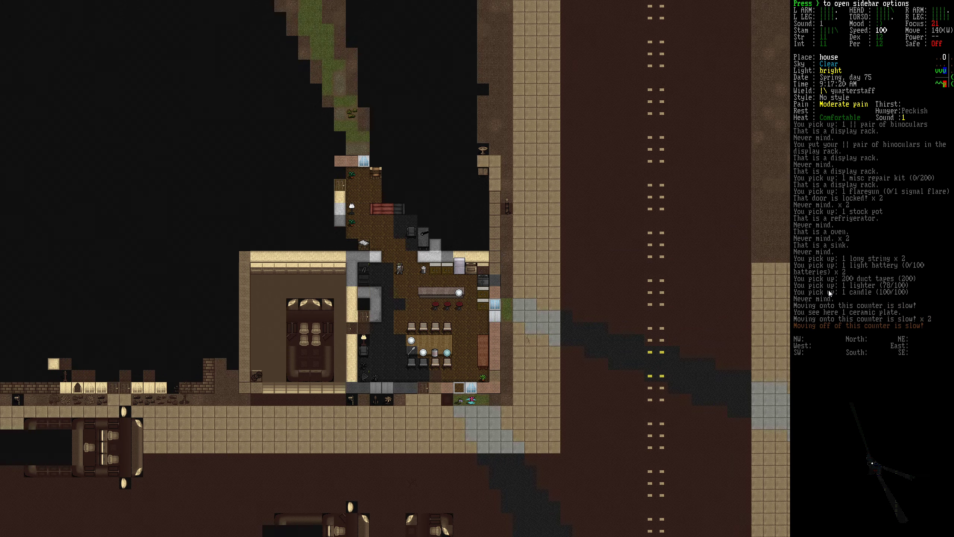
key("y")
key("k")
Look through the bookcase, leave the books, and step northeast
key("h")
key("e")
key("h")
key("Down")
key("Down")
key("Down")
key("Up")
key("Up")
key("Escape")
key("u")
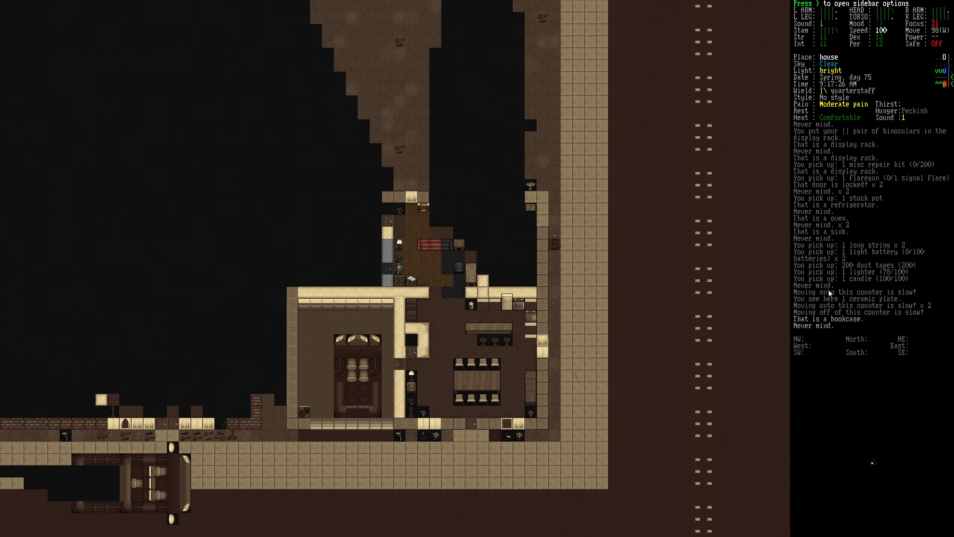
Examine the dresser and leave its clothes
key("h")
key("h")
key("h")
key("h")
key("h")
key("e")
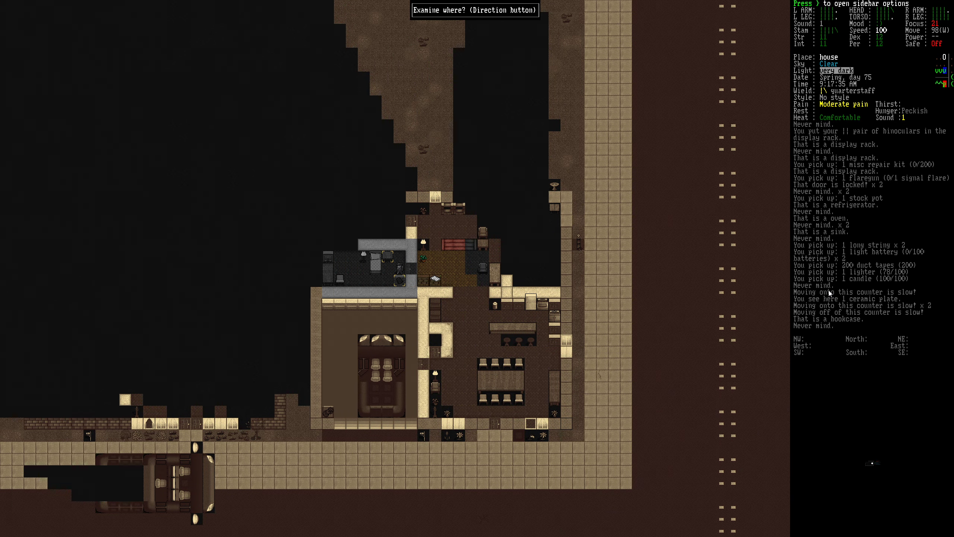
key("h")
key("Down")
key("Down")
key("Down")
key("Down")
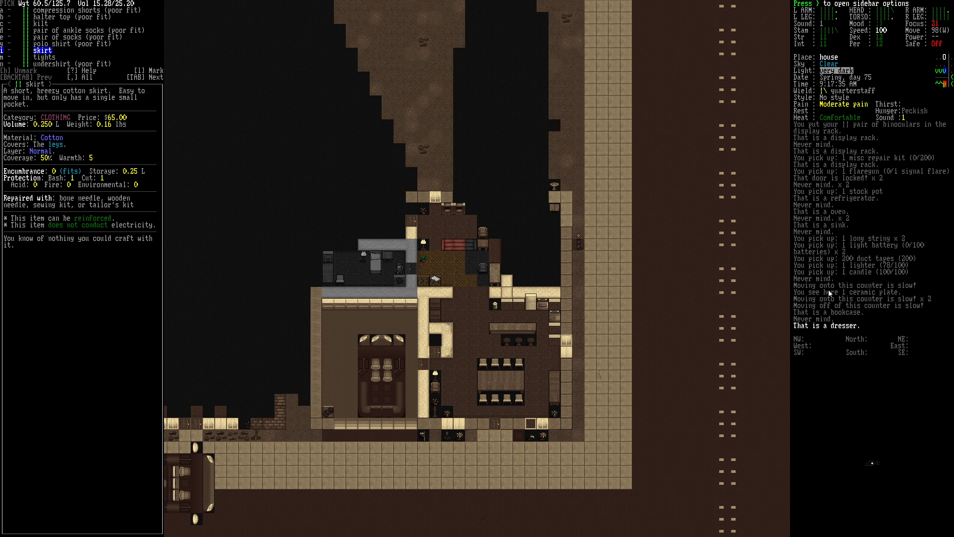
key("Escape")
Take the pair of motorcycle boots from the bedroom wardrobe
key("h")
key("h")
key("h")
key("h")
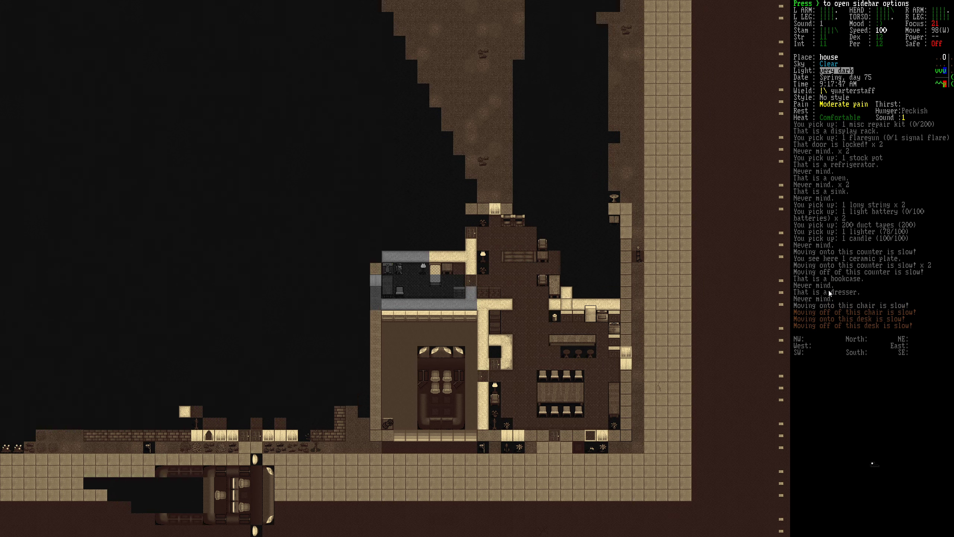
key("e")
key("h")
key("Down")
key("Down")
key("Up")
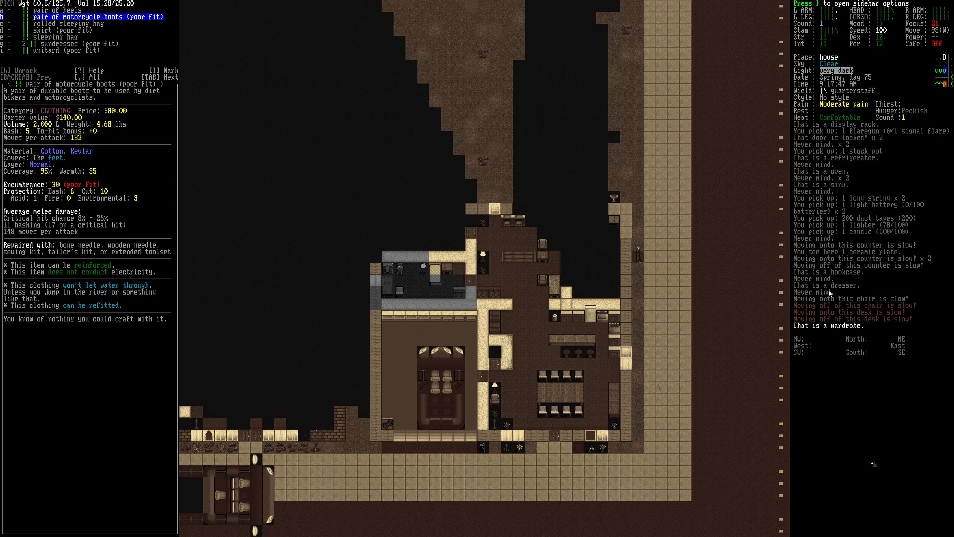
key("Down")
key("Down")
key("Down")
key("Down")
key("Down")
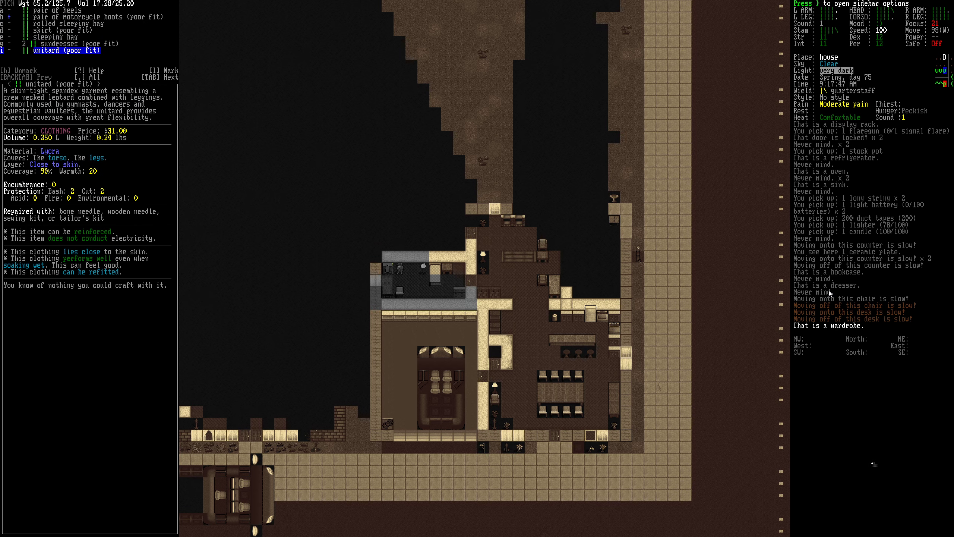
key("Return")
key("n")
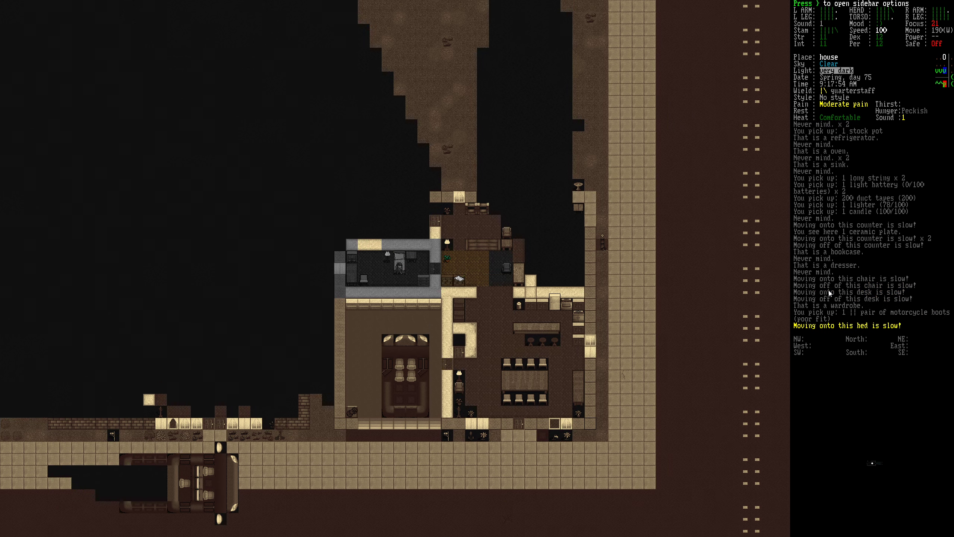
Check the second wardrobe in the next room, taking nothing, and head for the door
key("Up")
key("Up")
key("Right")
key("Up")
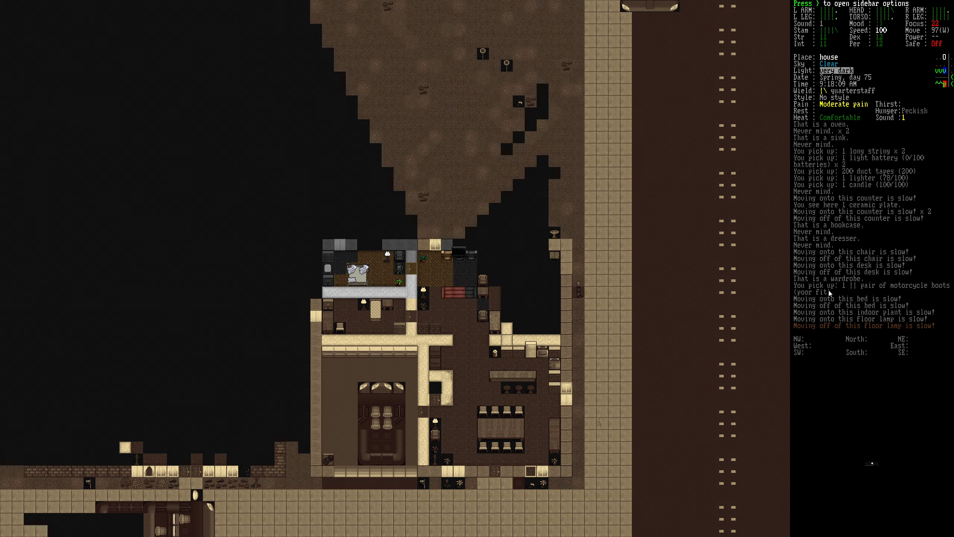
key("Left")
key("Left")
key("Left")
key("Down")
key("Down")
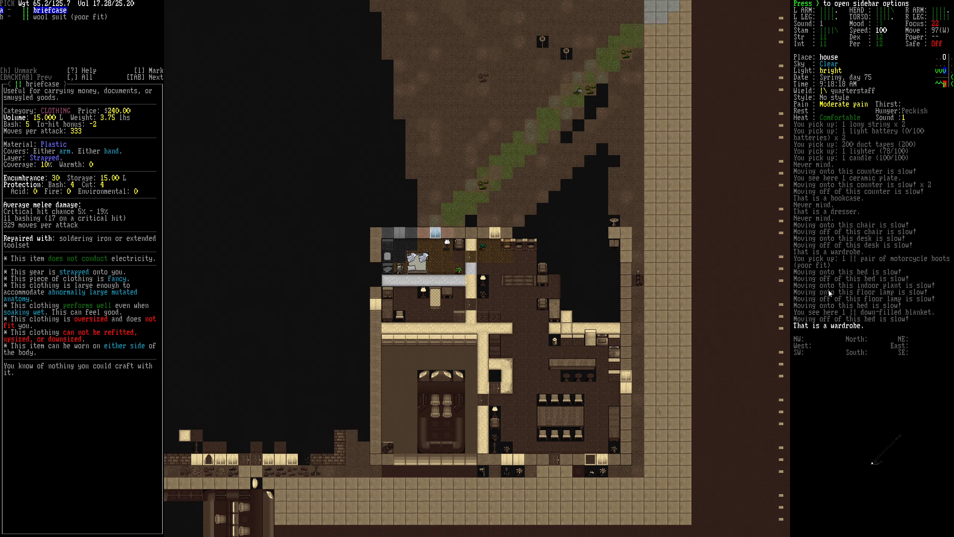
key("Down")
key("Escape")
key("Up")
key("Up")
key("Right")
key("Right")
key("Right")
key("Down")
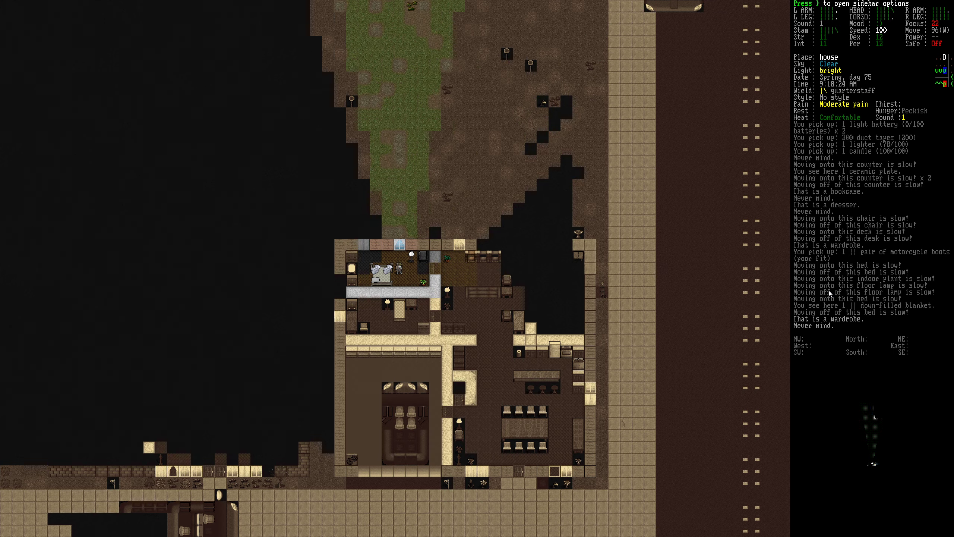
key("Right")
key("Right")
key("Right")
key("Right")
key("Right")
key("Right")
key("Right")
key("Right")
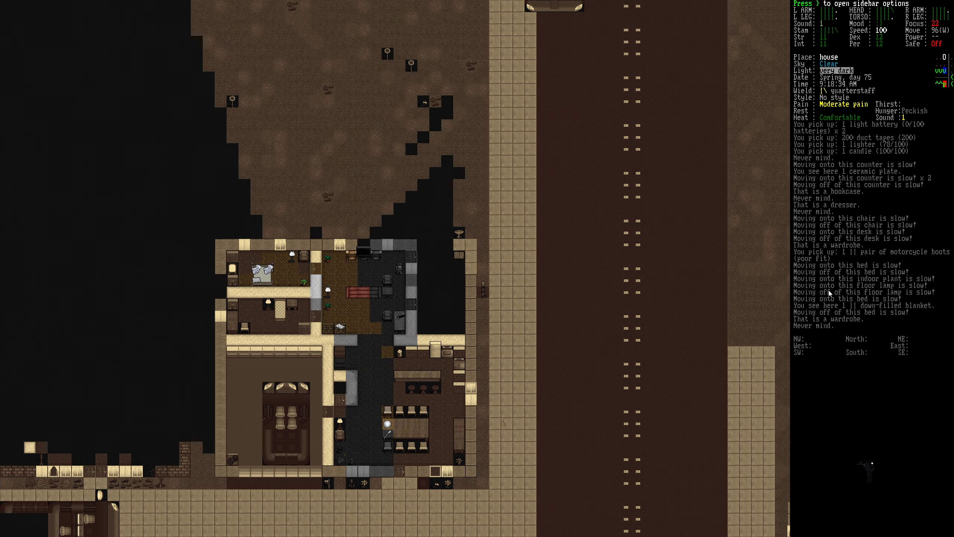
Examine the toilet, declining the toilet water and leaving its items
key("Down")
key("Down")
key("Down")
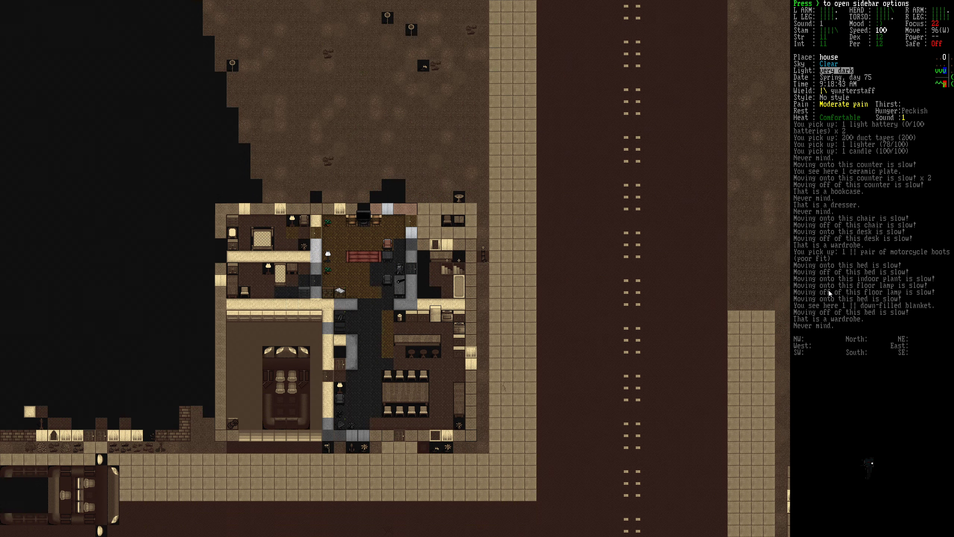
key("Right")
key("Right")
key("e")
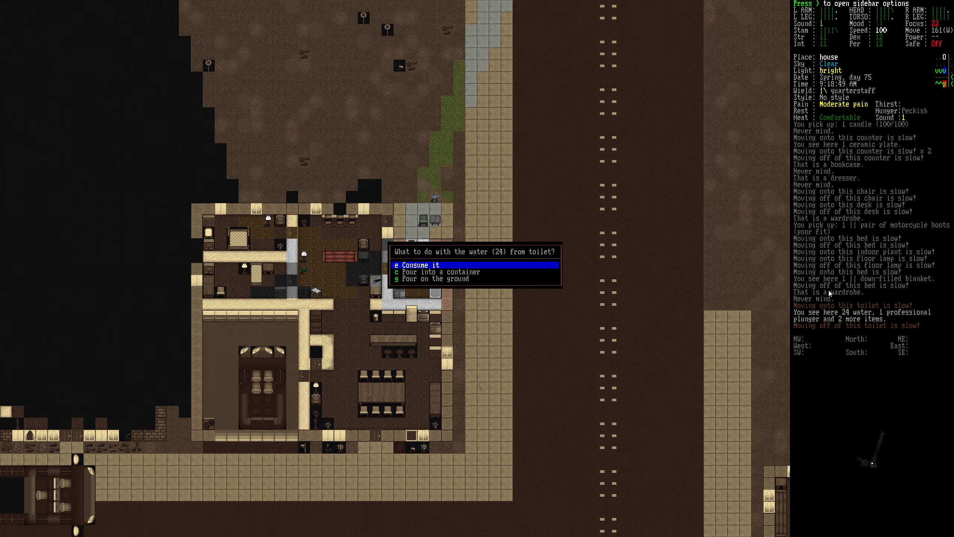
key("Up")
key("Up")
key("Up")
key("Escape")
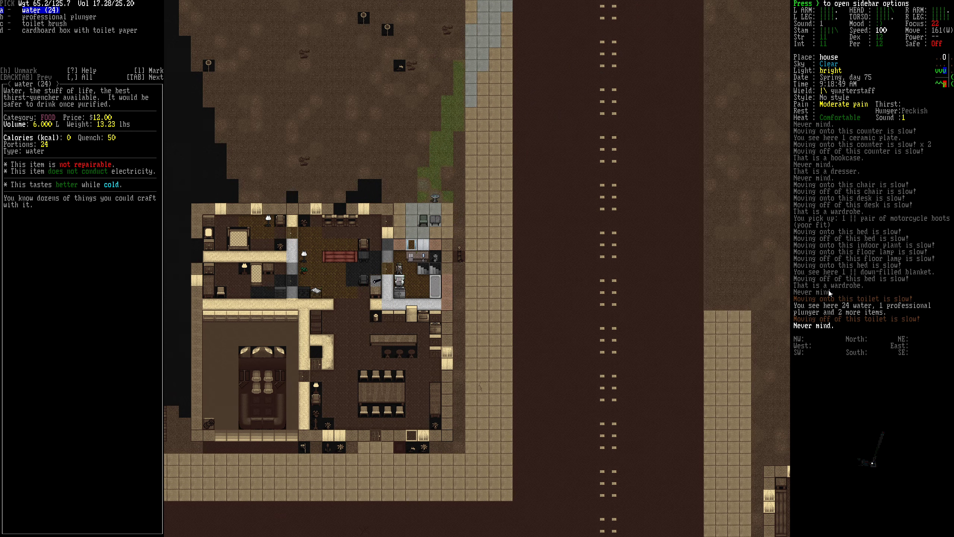
key("Down")
key("Down")
key("Down")
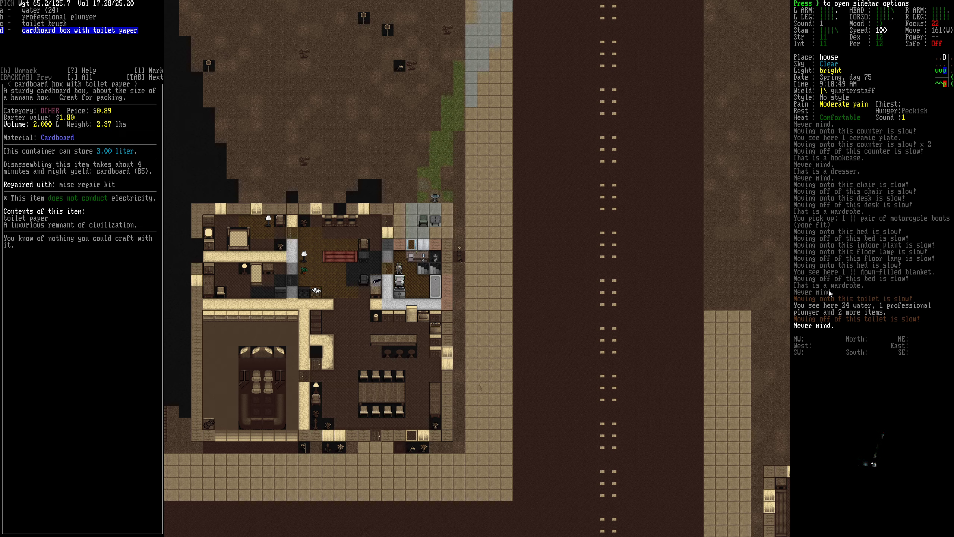
key("Escape")
Check the counters and take the 20 aspirins
key("e")
key("Escape")
key("Down")
key("Down")
key("Down")
key("Down")
key("Down")
key("Escape")
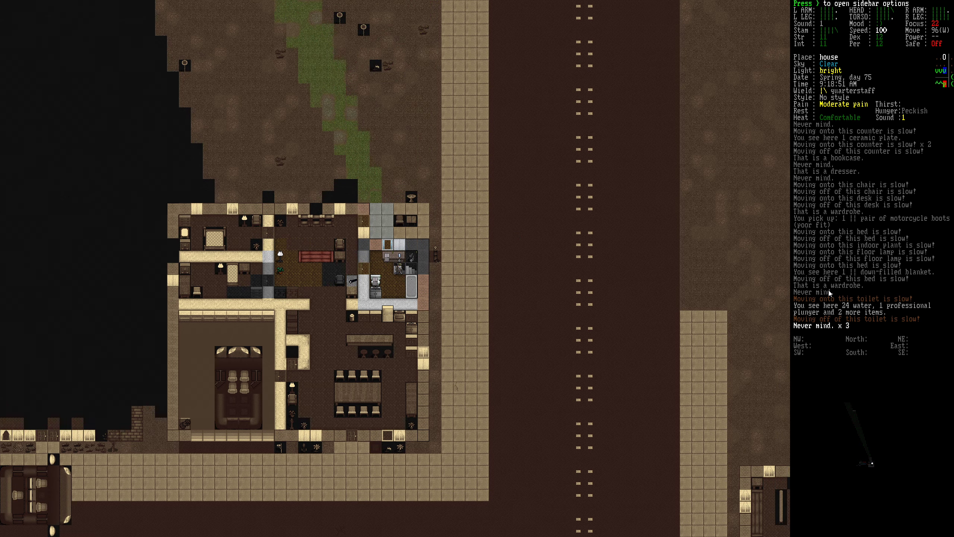
key("e")
key("Up")
key("Return")
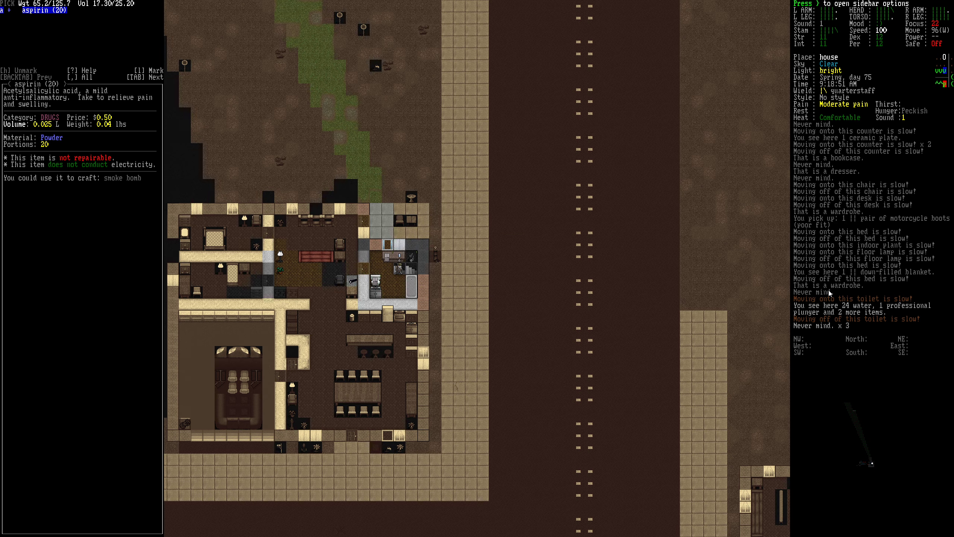
key("Return")
Take the matchbook from the trash can
key("Right")
key("e")
key("Down")
key("Up")
key("Up")
key("Up")
key("Down")
key("Return")
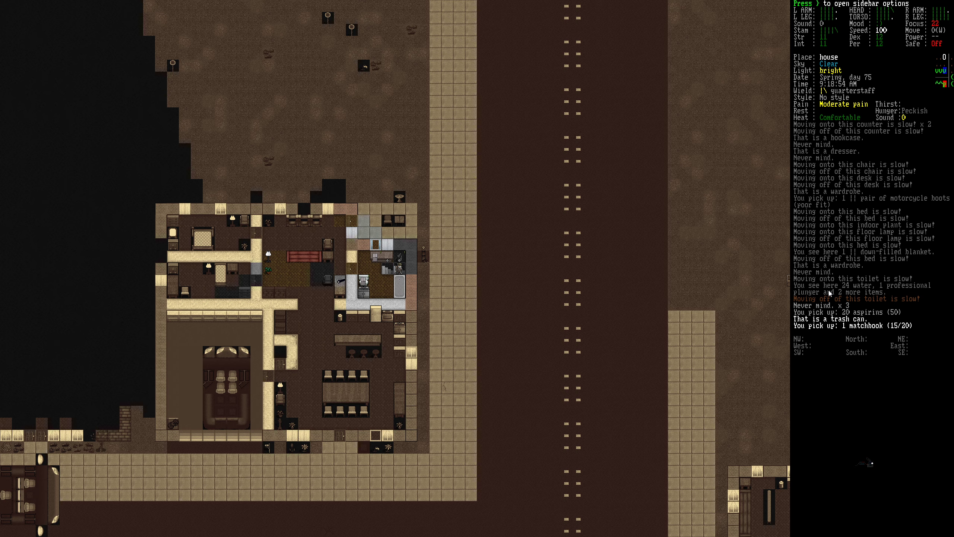
Descend the stairs into the basement and walk to the crate
key("greater")
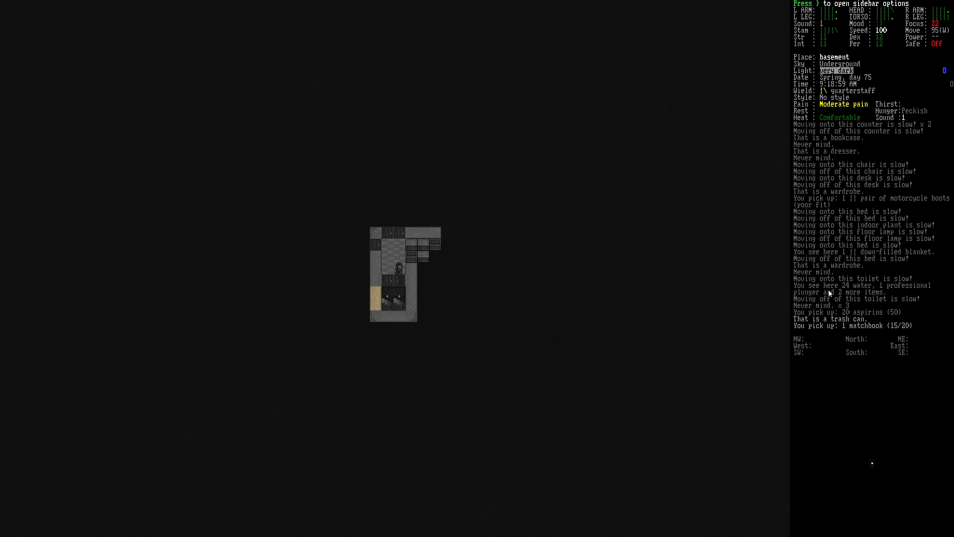
key("Up")
key("Left")
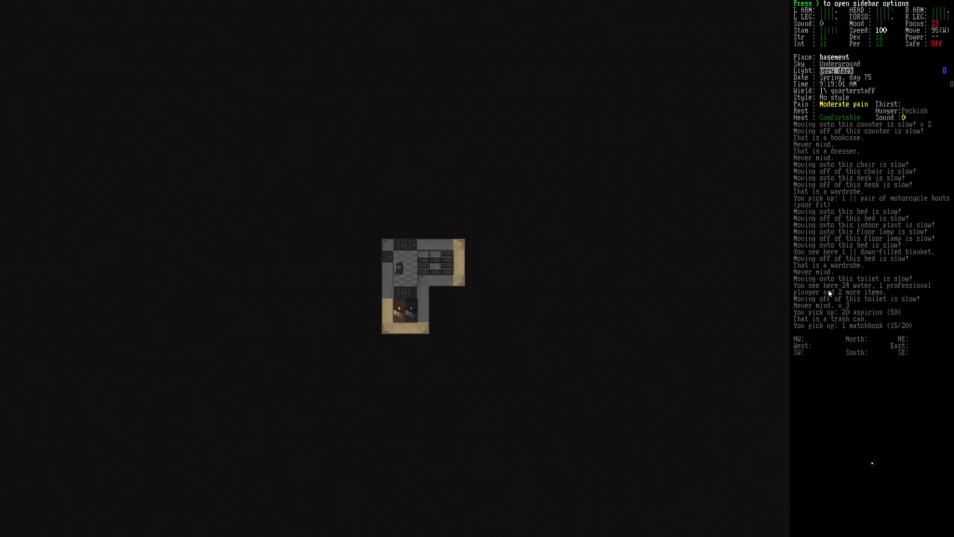
key("Up")
key("Right")
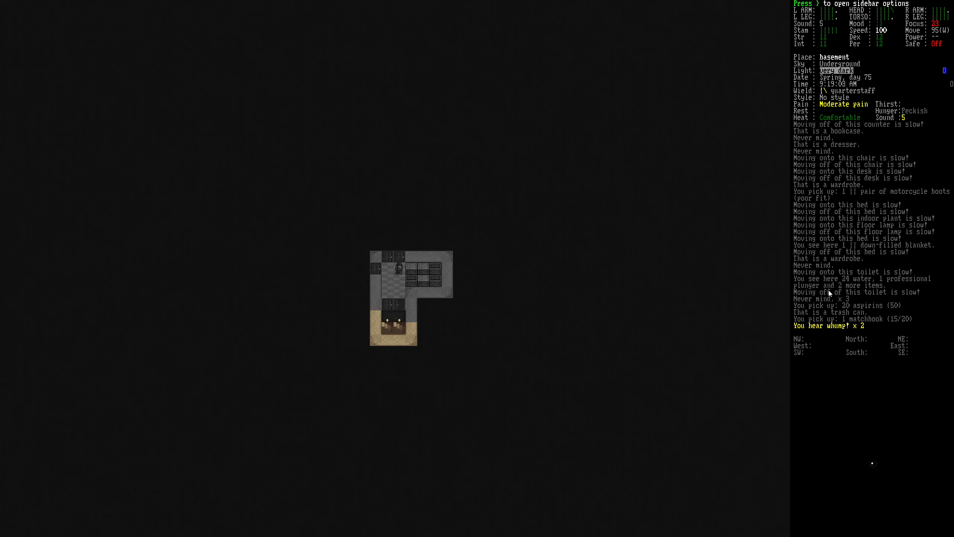
key("Down")
key("Right")
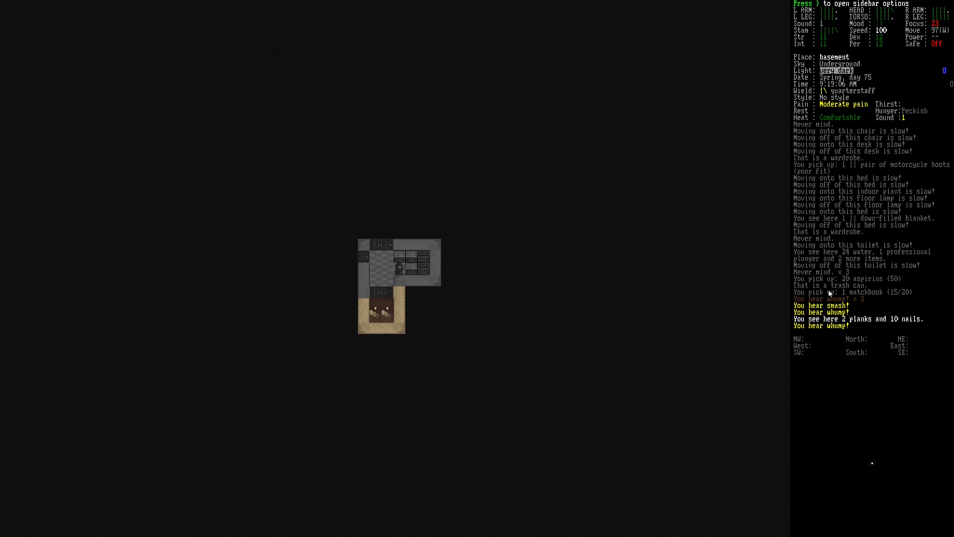
Pry open the crate with the makeshift crowbar, leaving its contents inside
key("e")
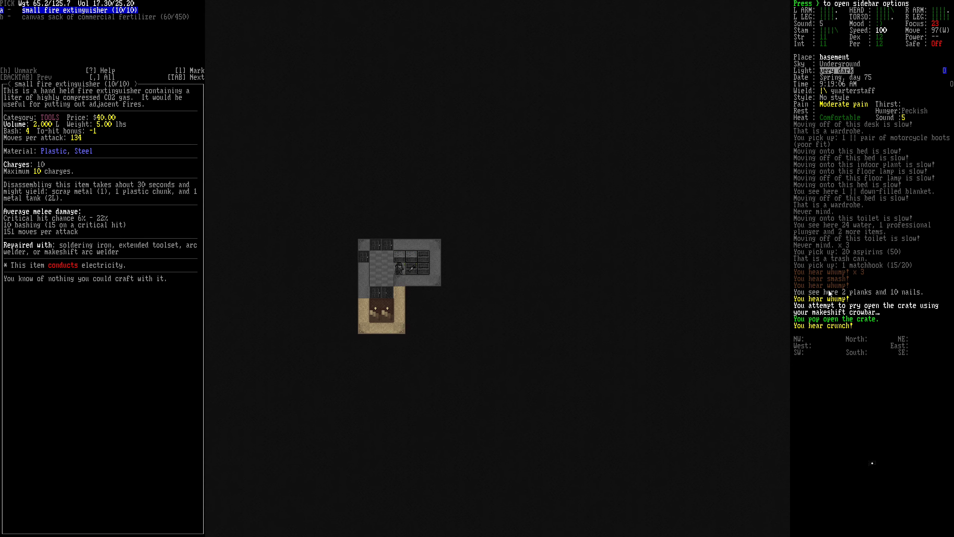
key("Escape")
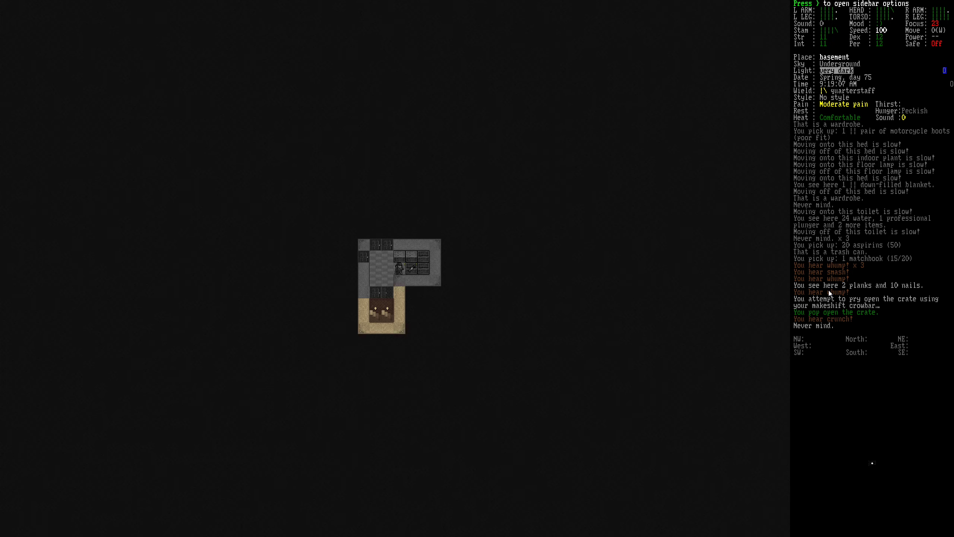
key("Left")
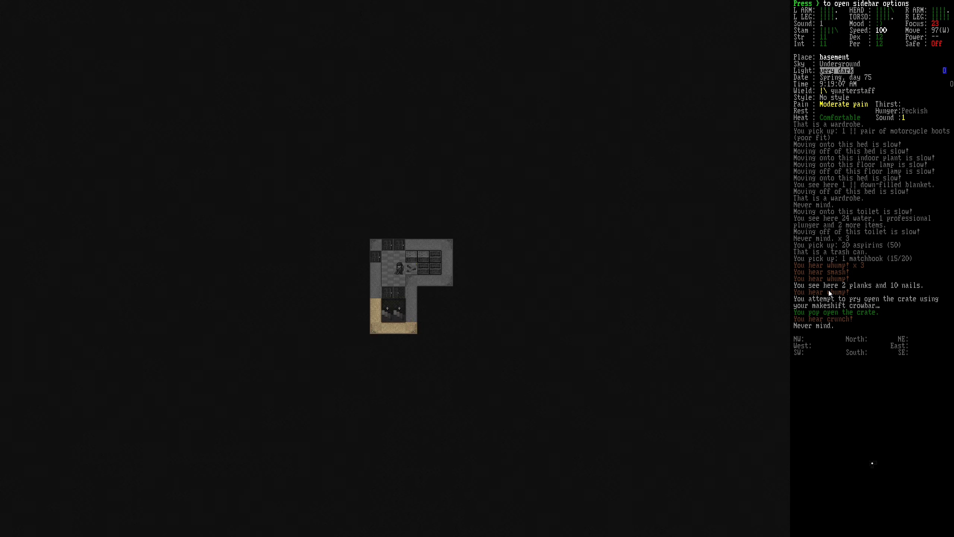
key("period")
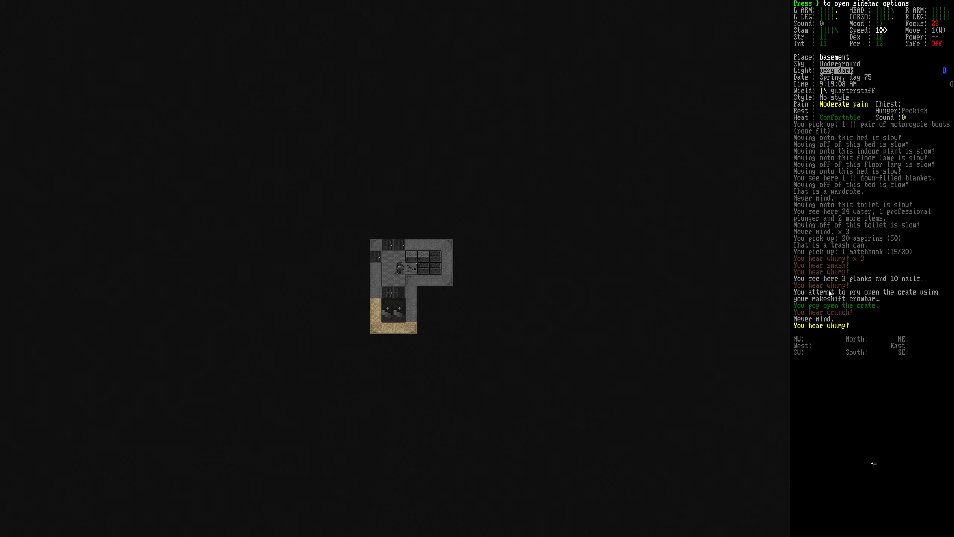
Wait on the stairs for the tough zombie, attack it, and inspect it
key("period")
key("period")
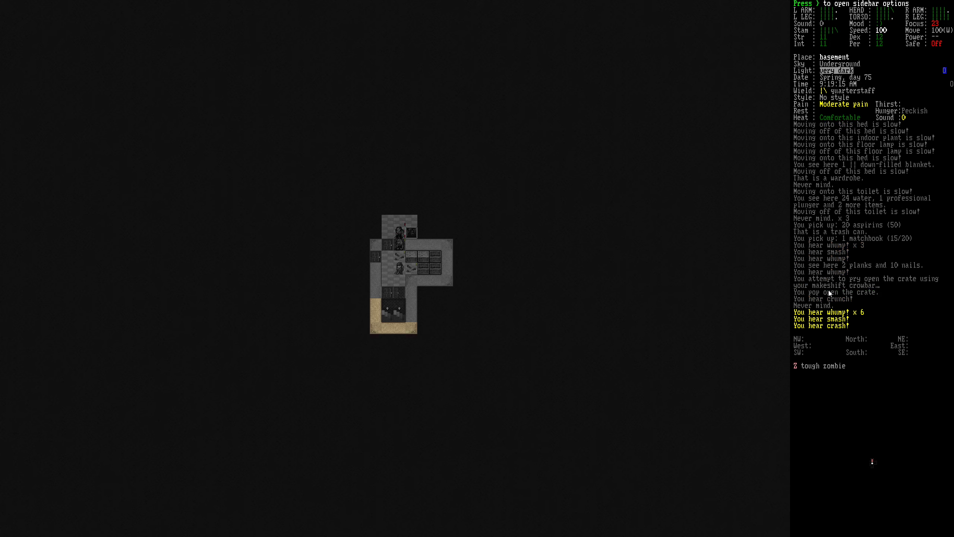
key("Down")
key("Down")
key("Down")
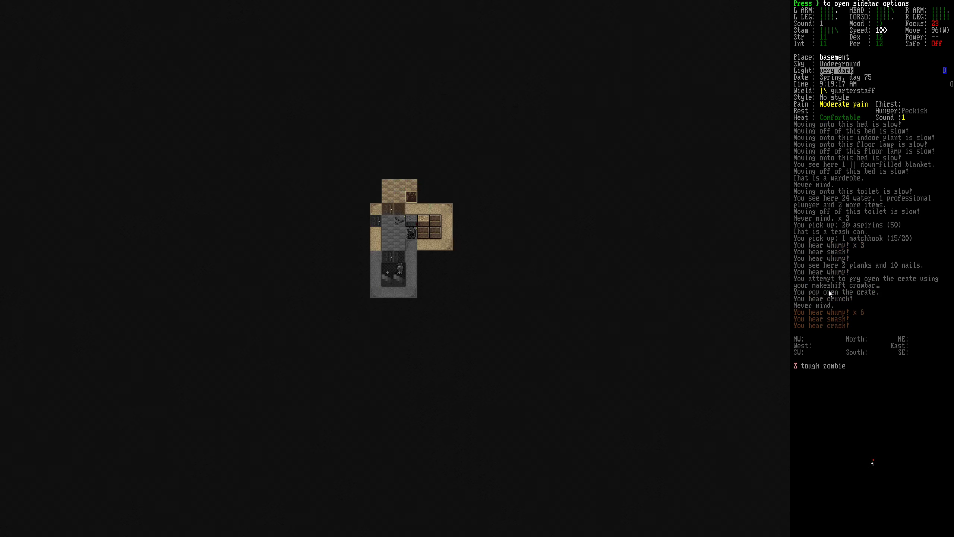
key("period")
key("period")
key("period")
key("Down")
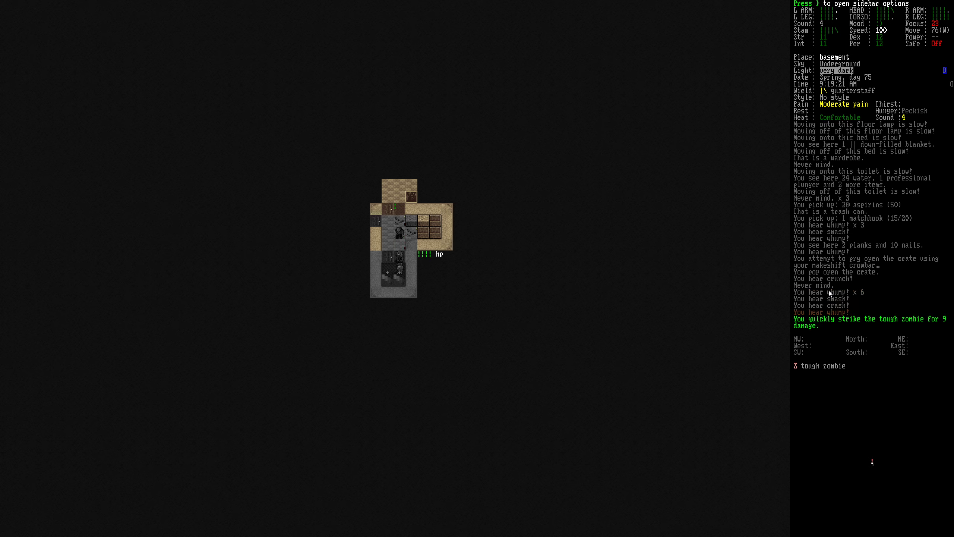
key("Down")
key("Down")
key("Down")
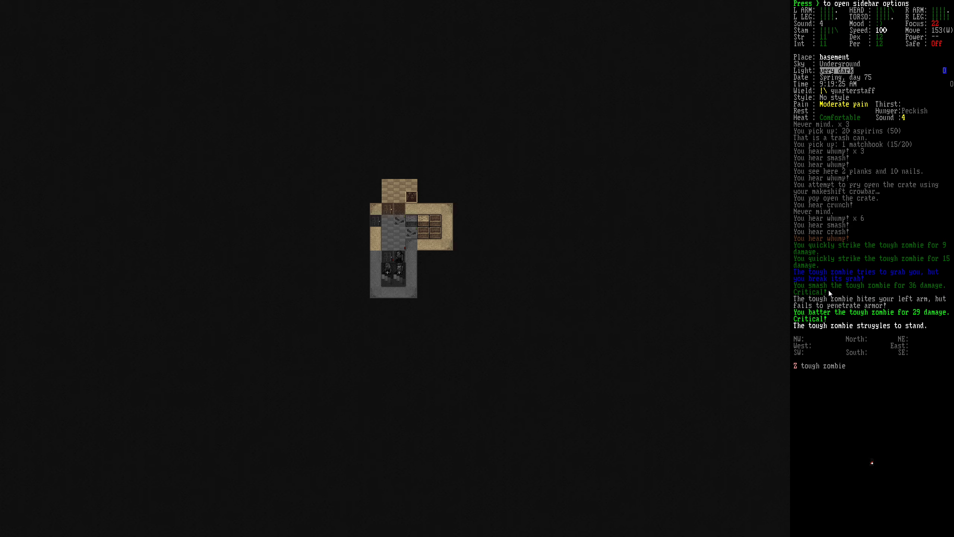
key("x")
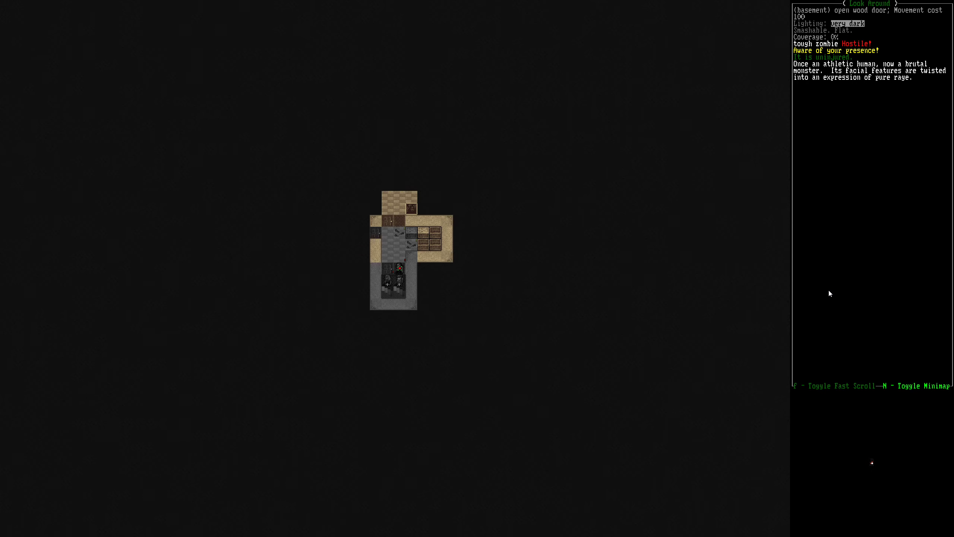
key("b")
key("Escape")
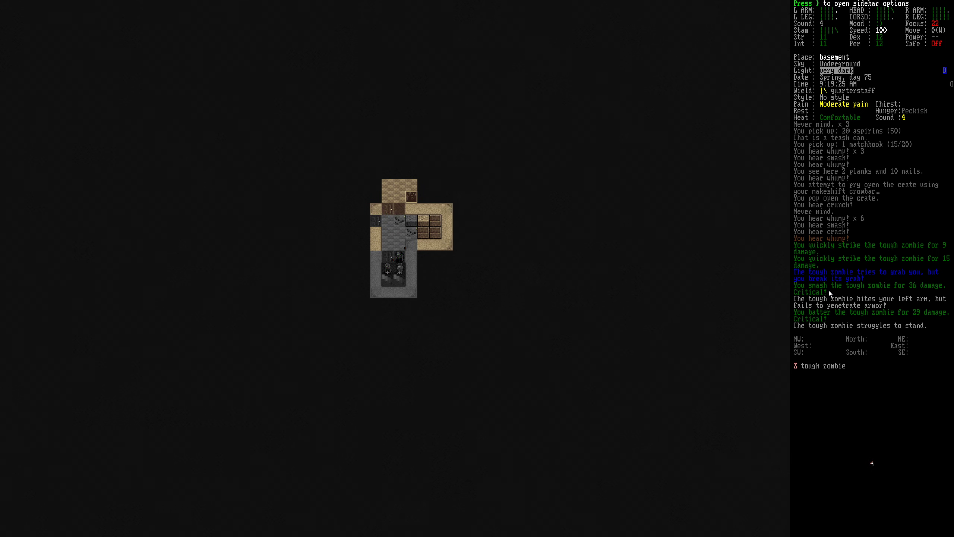
Kill the tough zombie and pulp its corpse
key("b")
key("b")
key("b")
key("b")
key("b")
key("b")
key("b")
key("s")
key("b")
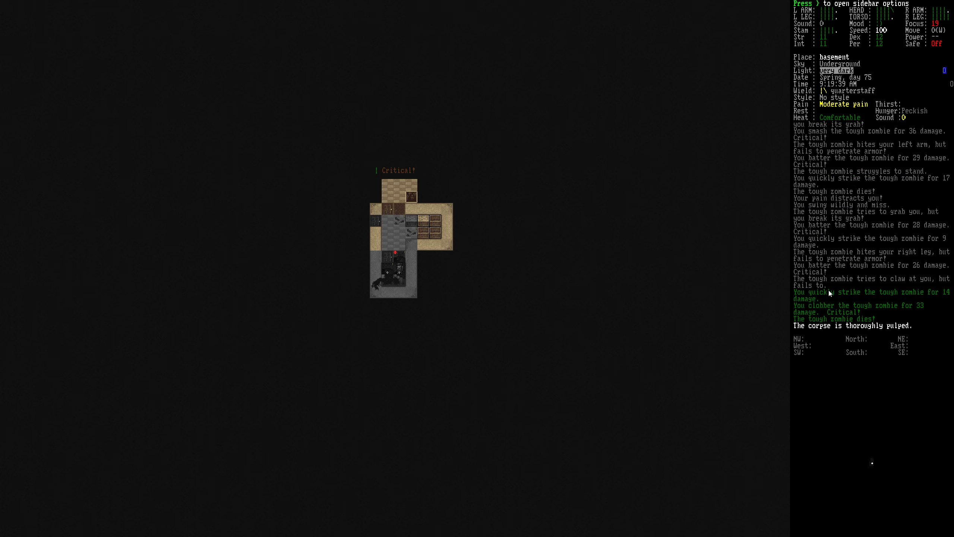
key("s")
key("b")
Browse the zombie's dropped items, including the binoculars, then examine a nearby tile
key("g")
key("b")
key("Down")
key("Down")
key("Down")
key("Down")
key("Down")
key("Up")
key("Down")
key("Down")
key("Down")
key("Down")
key("Escape")
key("e")
key("Left")
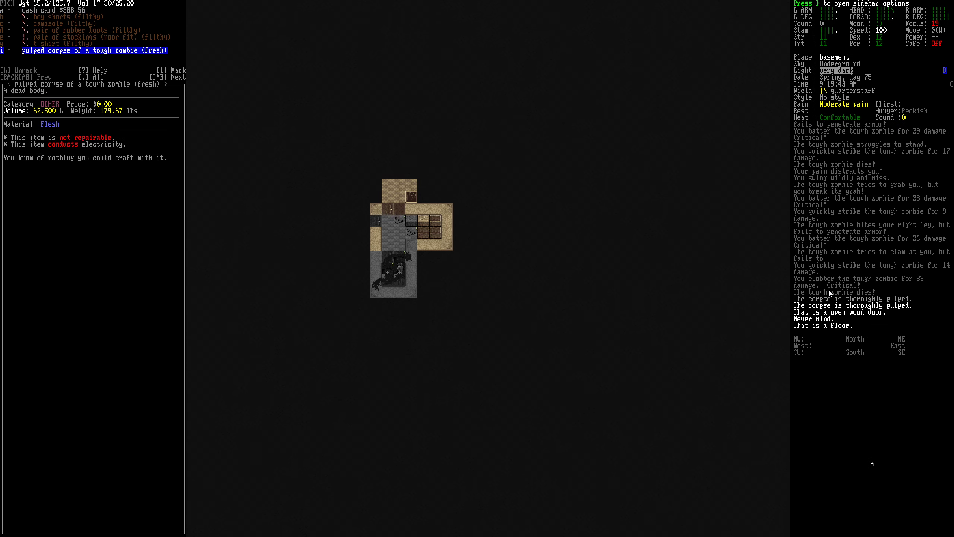
Pick up the cash card from the tile's item list
key("Down")
key("Down")
key("Up")
key("Down")
key("Down")
key("Return")
key("Down")
Walk north to the glass front cabinet and take the encrypted SD-Memory card
key("Up")
key("Up")
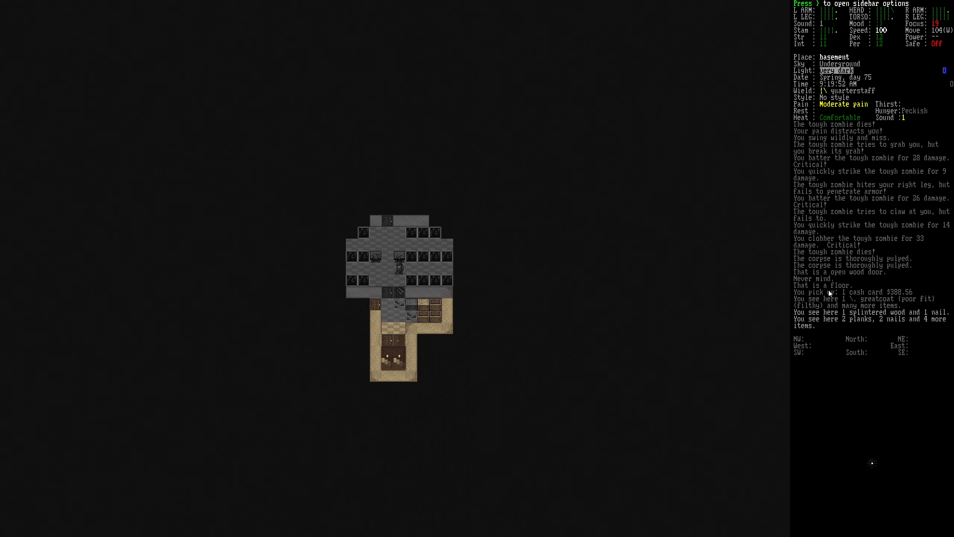
key("Up")
key("Right")
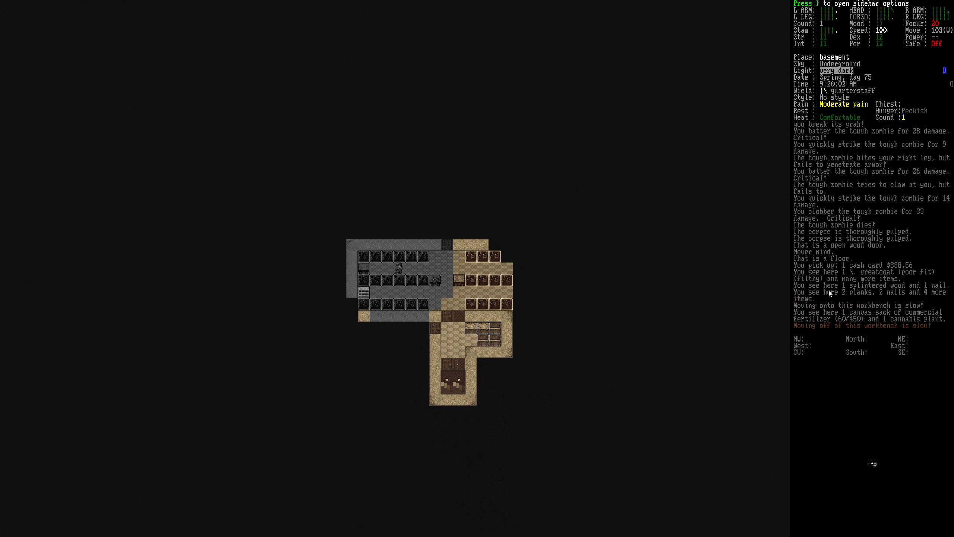
key("Right")
key("Right")
key("Right")
key("Left")
key("Left")
key("Left")
key("Up")
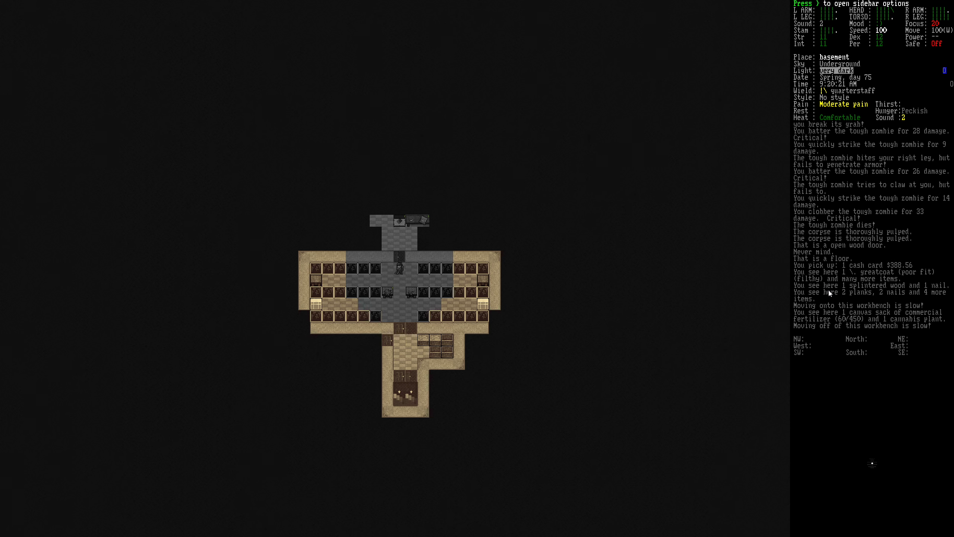
key("Up")
key("Up")
key("Up")
key("e")
key("Up")
key("Down")
key("Down")
key("Up")
key("Up")
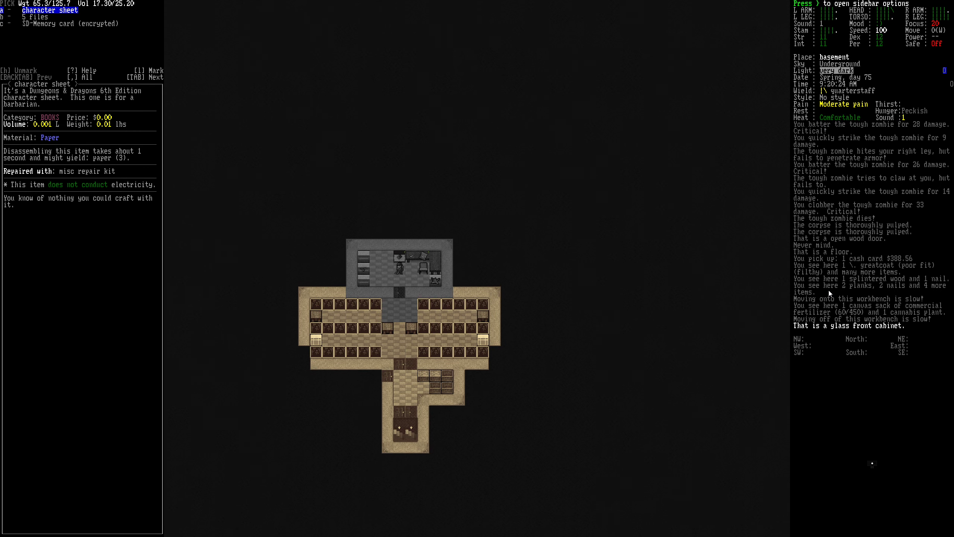
key("Down")
key("Down")
key("Down")
key("Down")
key("Down")
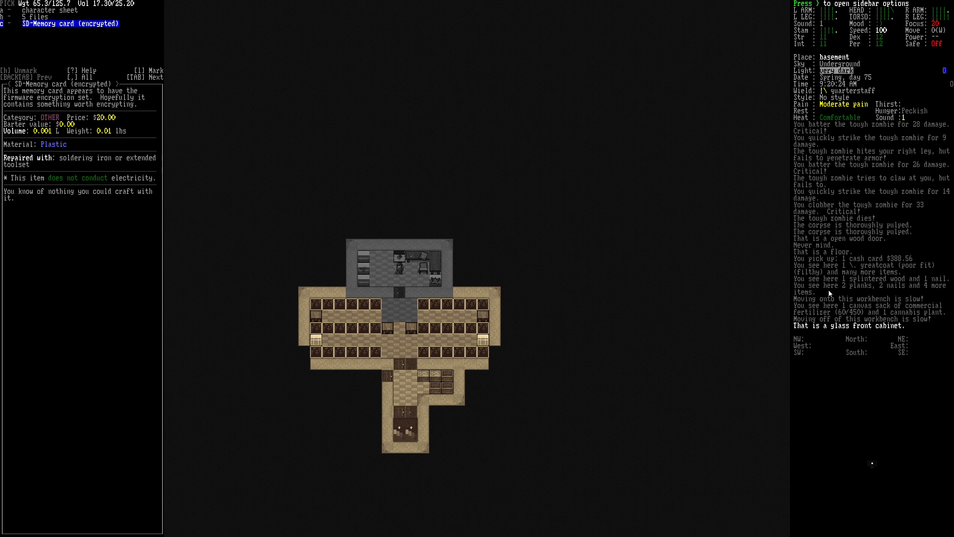
key("Return")
Check the items on the chair and leave them behind
key("Right")
key("Up")
key("Escape")
key("e")
key("Up")
key("Return")
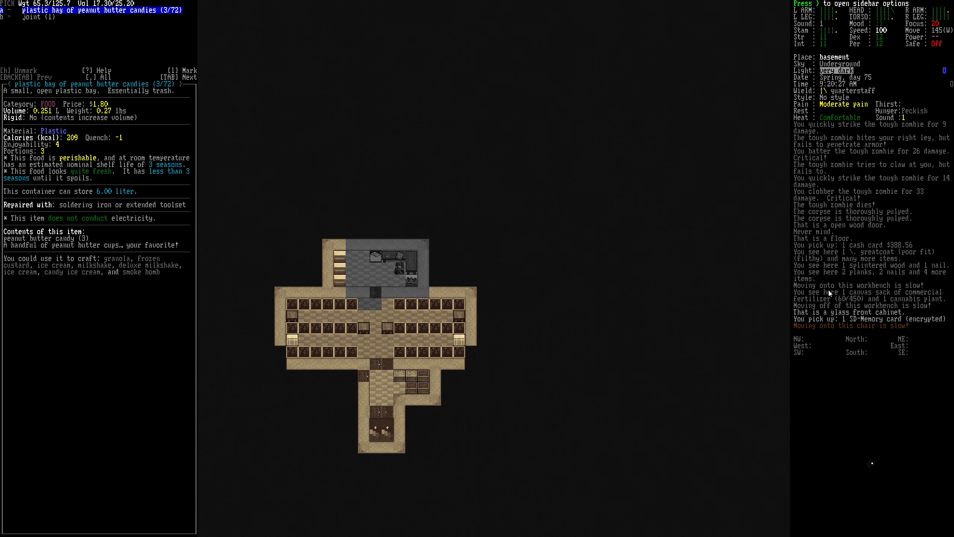
key("Escape")
Check the display rack and workbench items, leaving the seeds behind
key("Left")
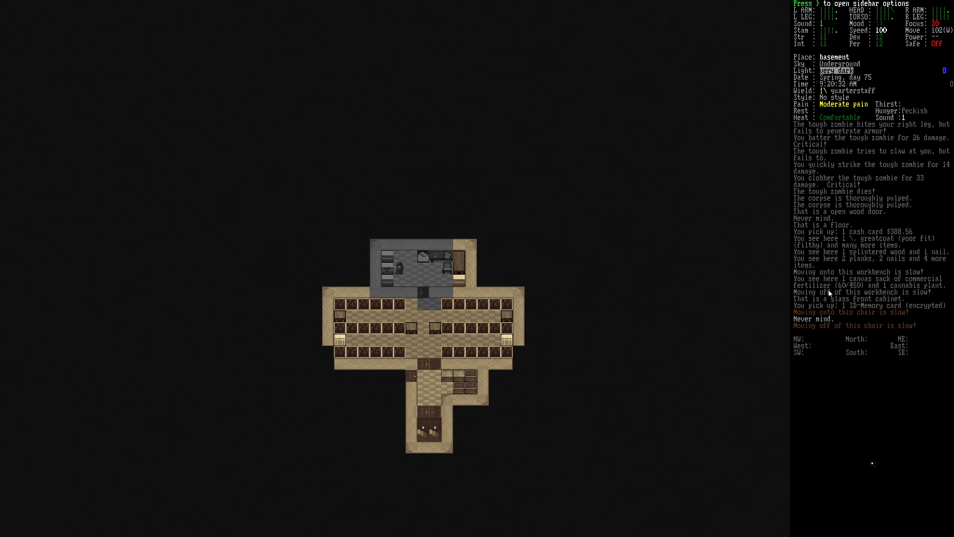
key("e")
key("Escape")
key("Down")
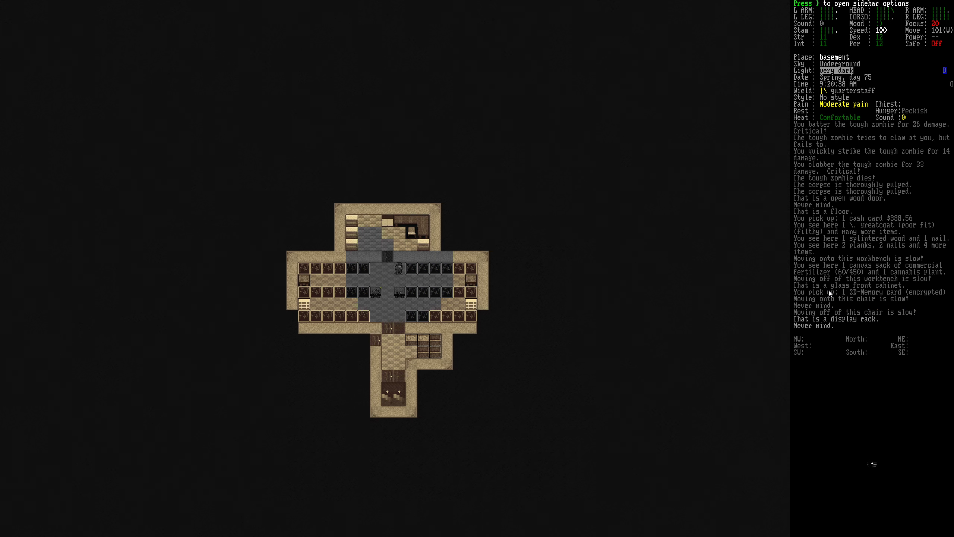
key("e")
key("Up")
key("Return")
key("Escape")
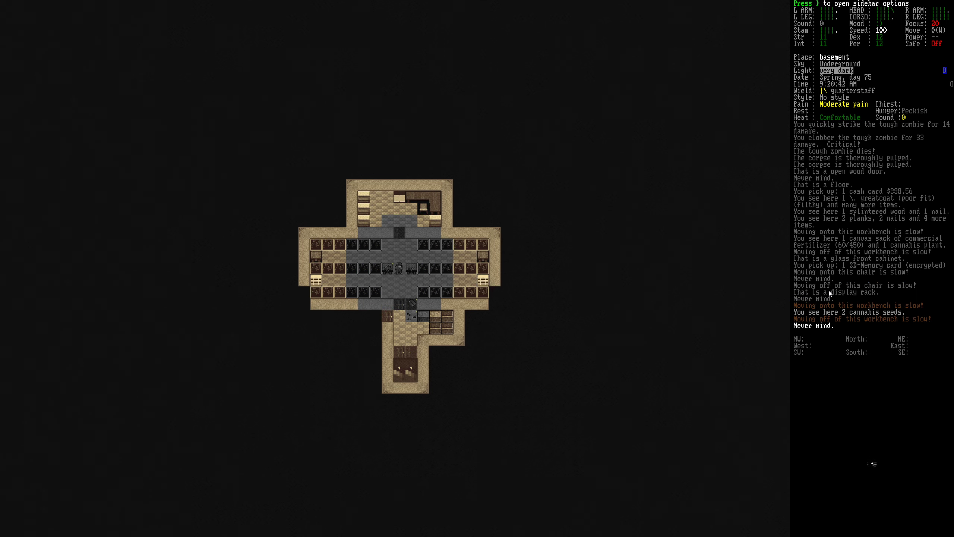
Step off and examine the other workbench's item details
key("9")
key("e")
key("Right")
key("e")
key("Up")
key("Return")
key("Escape")
Cross the shop to the utility shelf and look over its items
key("Left")
key("Left")
key("Left")
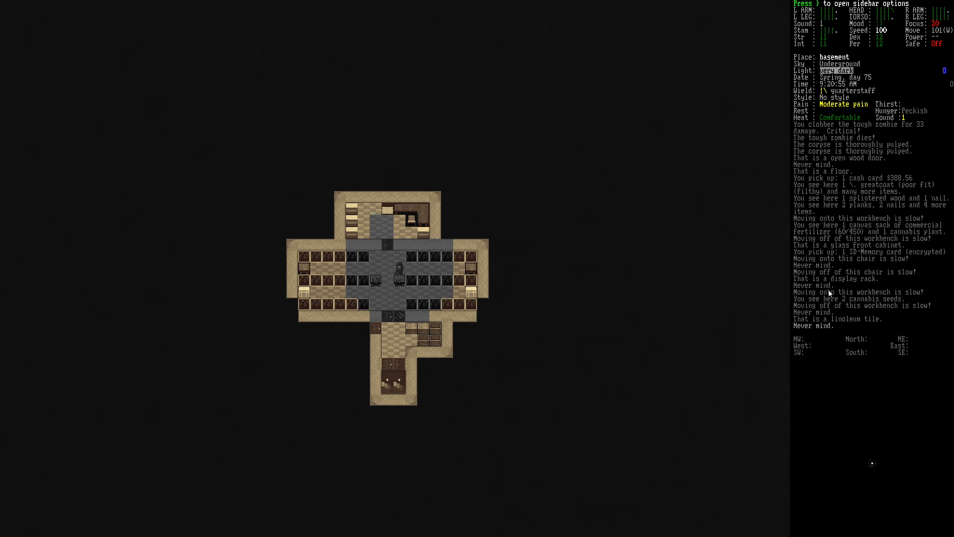
key("Left")
key("Left")
key("Left")
key("Down")
key("Down")
key("Down")
key("1")
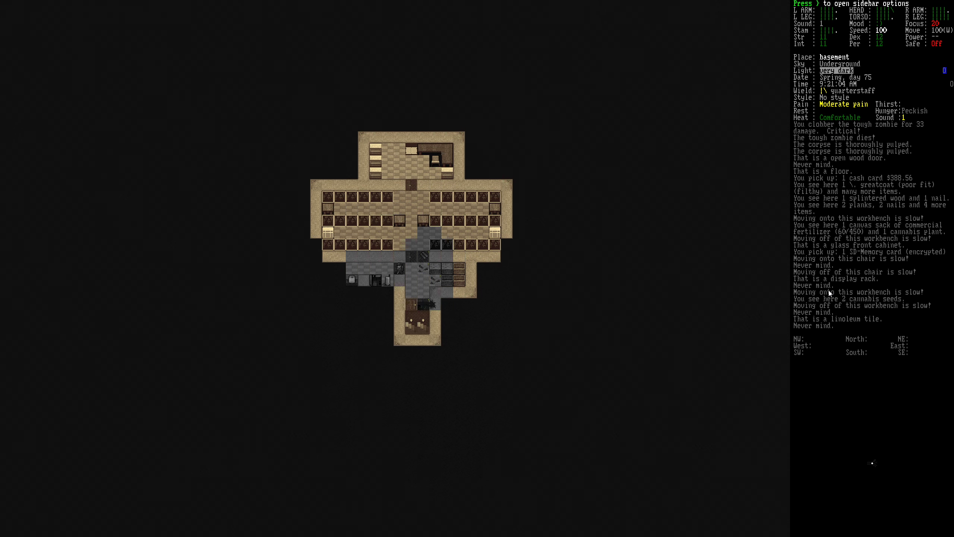
key("Left")
key("Left")
key("Left")
key("e")
key("Left")
key("Escape")
Return to the stairs over the clothing pile and climb up
key("Right")
key("Right")
key("Right")
key("Right")
key("Right")
key("Down")
key("Down")
key("Down")
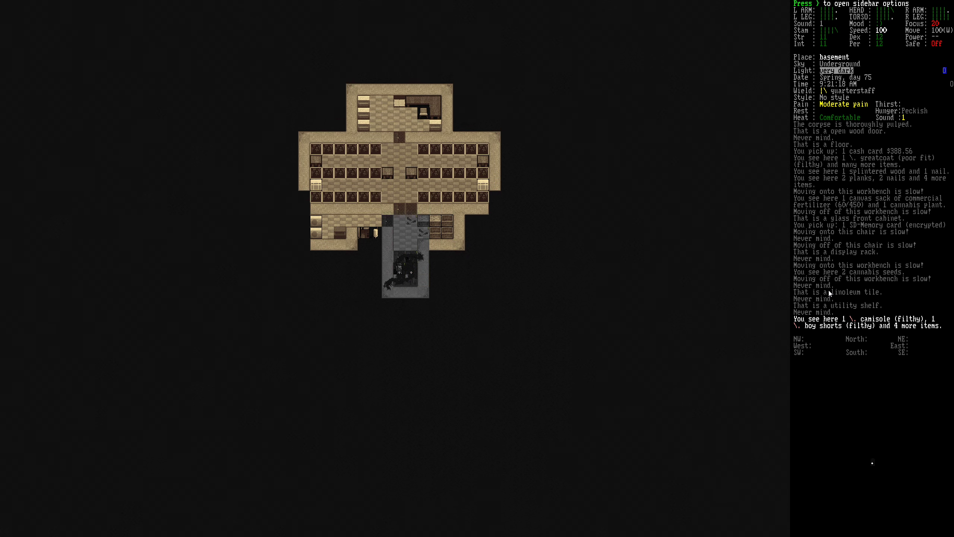
key("less")
key("Down")
Head upstairs, let a few seconds pass, cancel a smash, and cross the room
key("less")
key("Down")
key("Down")
key("Down")
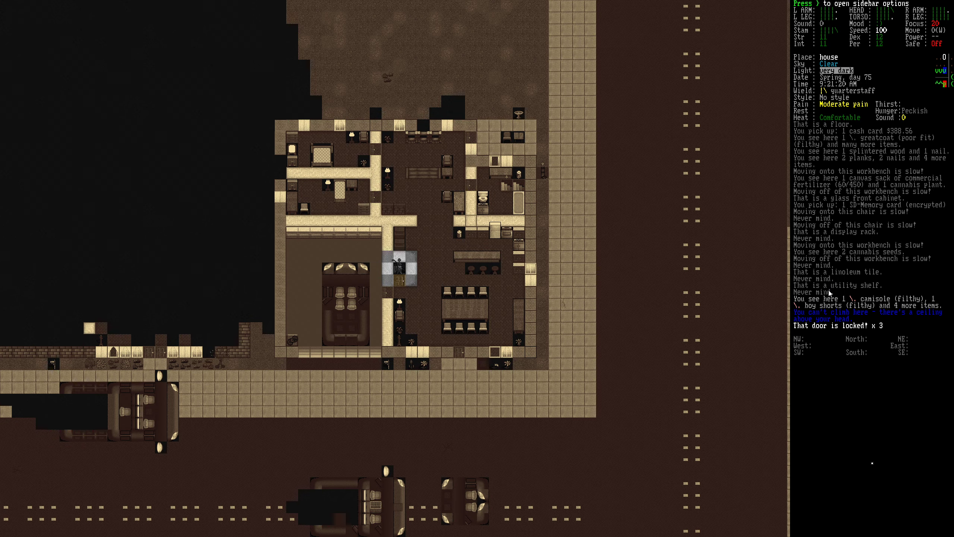
key("period")
key("period")
key("period")
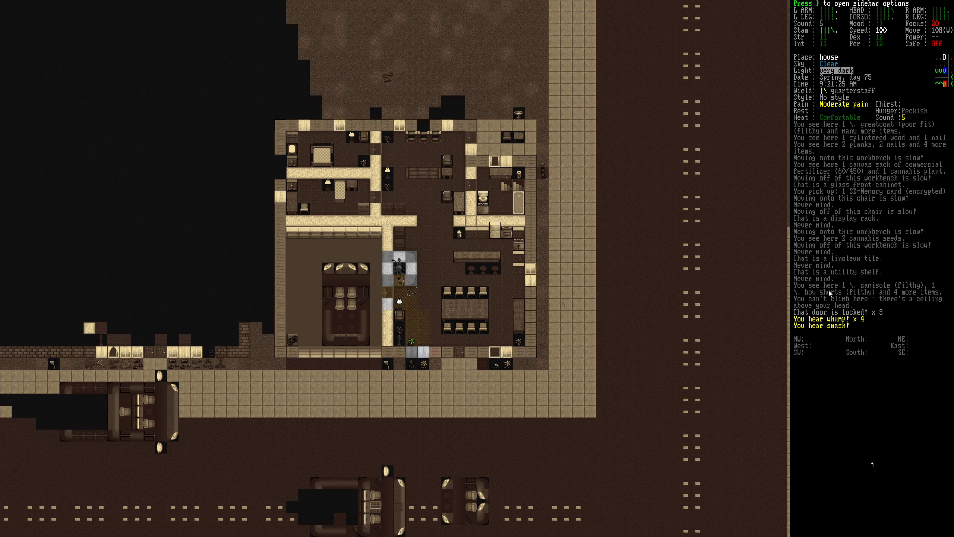
key("s")
key("Down")
key("Down")
key("n")
key("n")
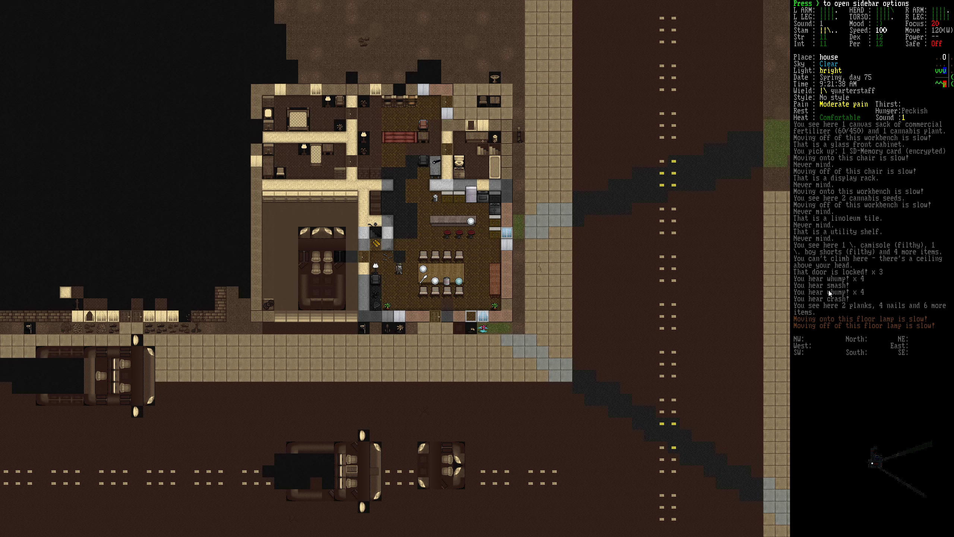
Look over the wooden stairs with the 'x' inspect view
key("x")
key("h")
key("y")
key("k")
key("k")
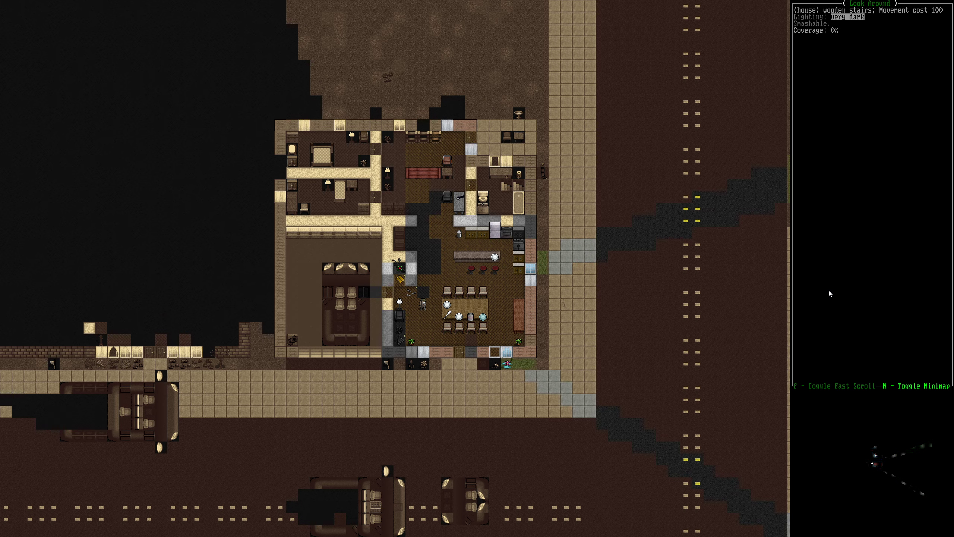
key("Escape")
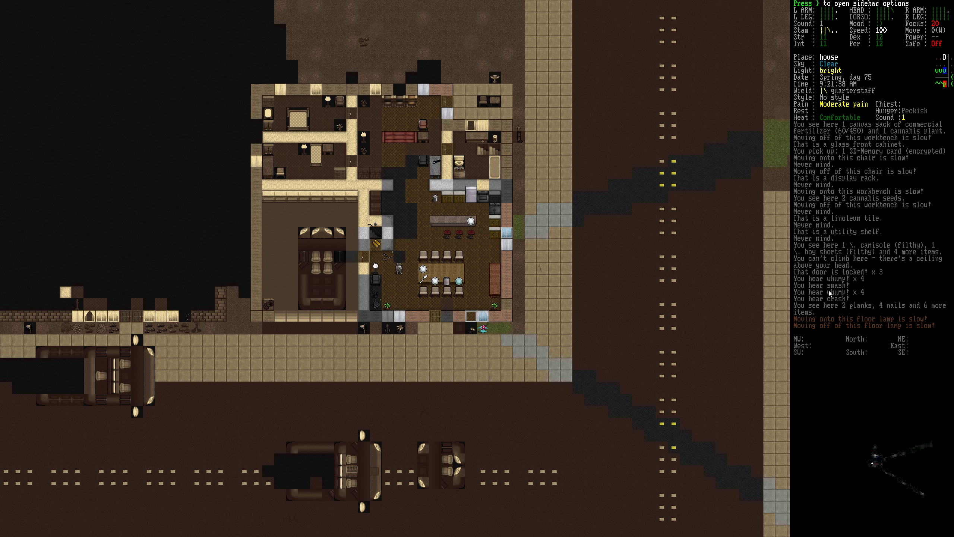
Wait until the survivor catches their breath, then walk onto the doorway with planks
key("bar")
key("w")
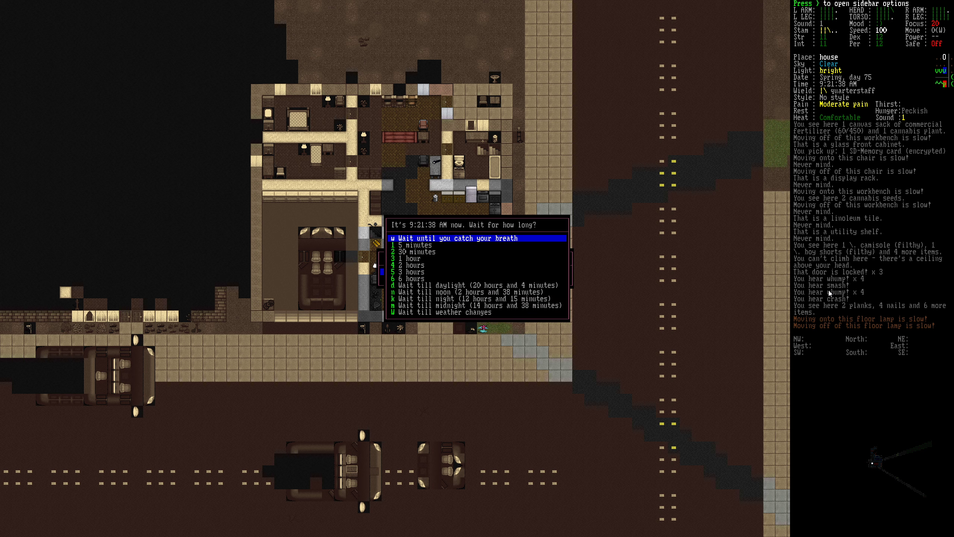
key("Return")
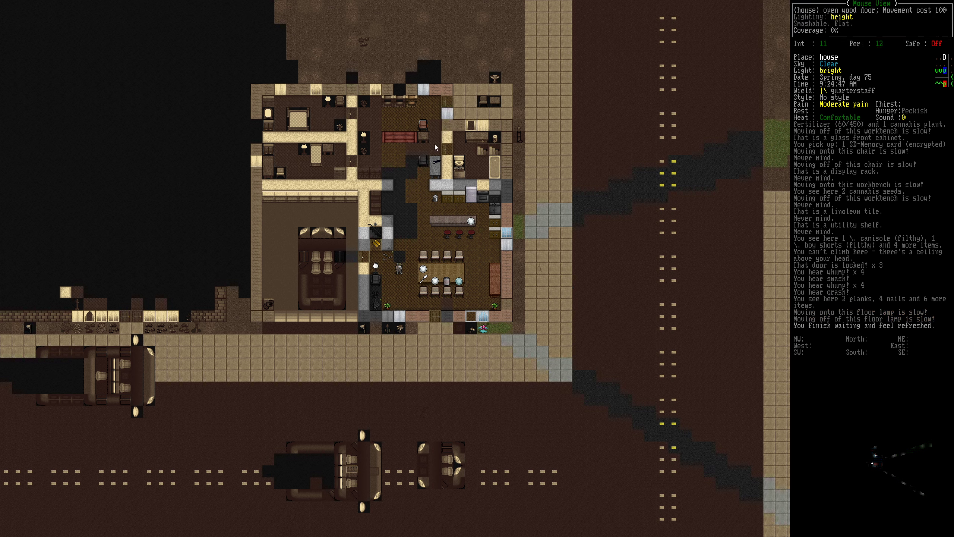
left_click(377, 246)
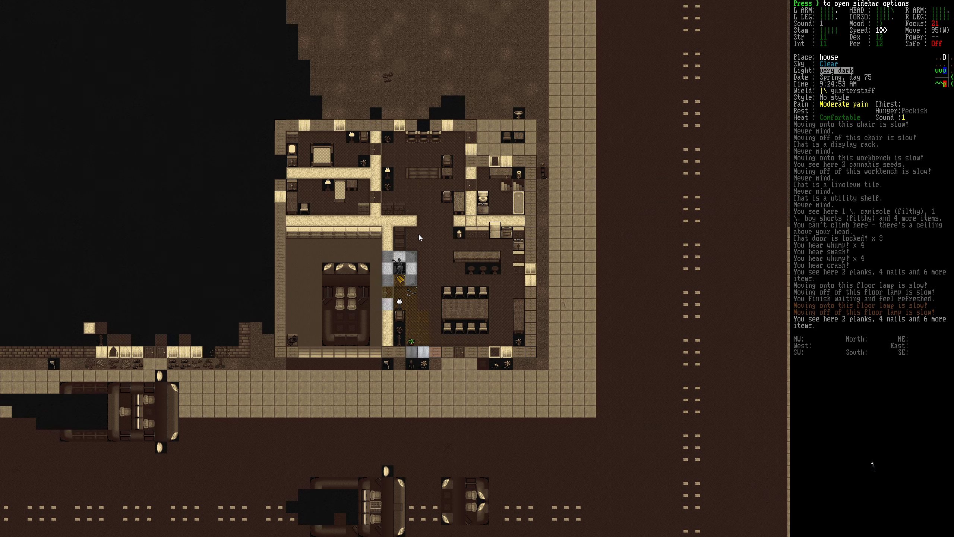
Go down into the basement and climb back up into the house
key(">")
key("n")
key(">")
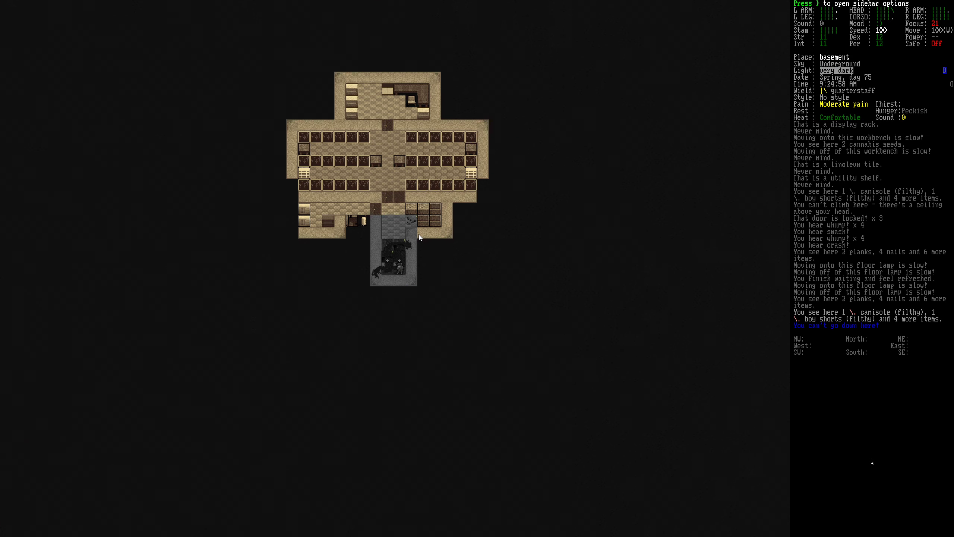
key("<")
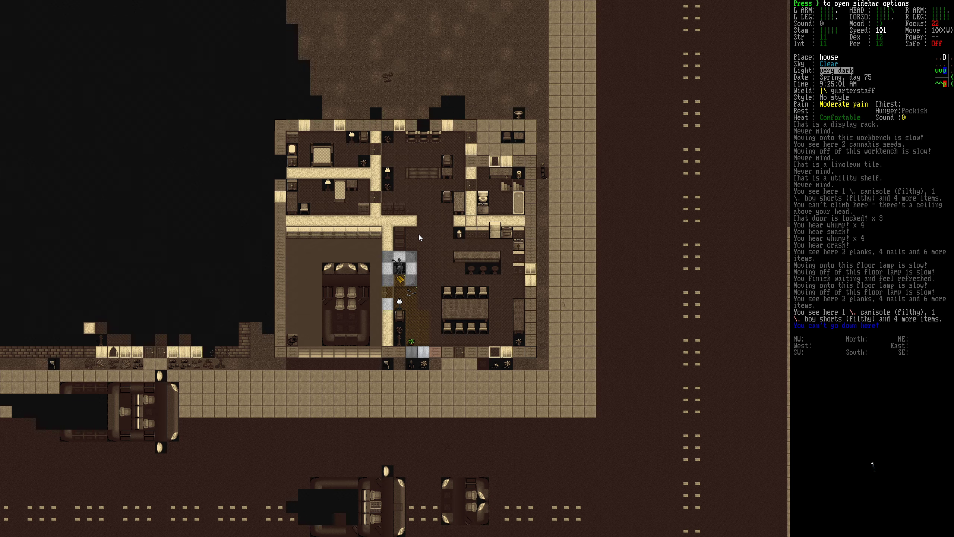
Walk past the dining chairs and climb out through the empty window
key("j")
key("j")
key("l")
key("l")
key("l")
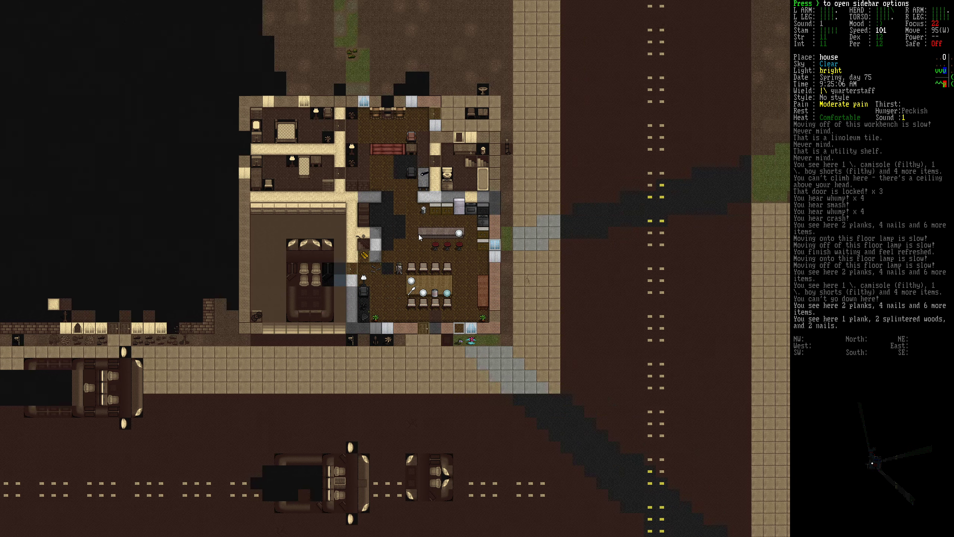
key("n")
key("n")
key("n")
key("n")
key("l")
key("n")
Step out onto the road and check the carried items
key("b")
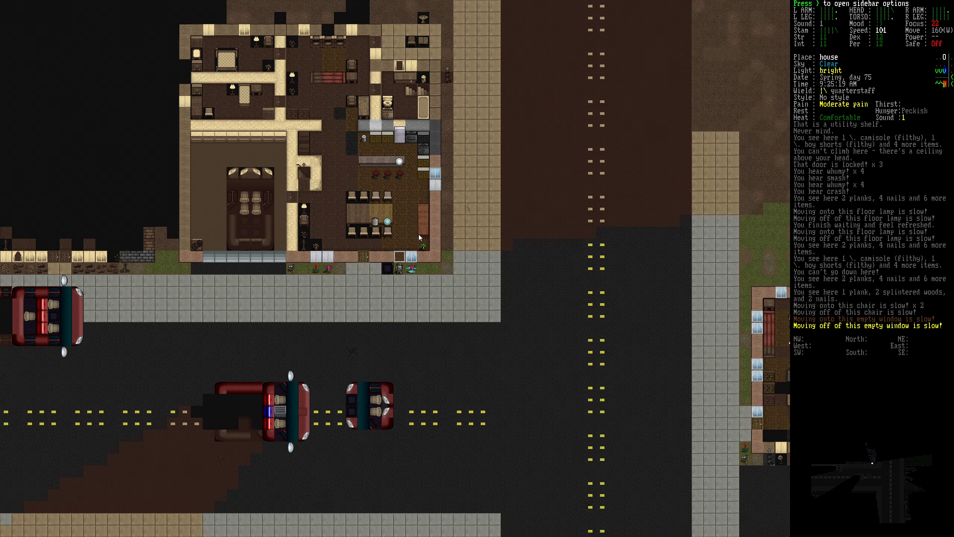
key("j")
key("h")
key("i")
key("Up")
key("Up")
key("Up")
key("Escape")
Mark the long strings, batteries, duct tape, memory card and motorcycle boots in Multidrop
key("D")
key("Up")
key("Return")
key("Up")
key("Return")
key("Return")
key("Up")
key("Return")
key("Up")
key("Up")
key("Up")
key("Up")
key("Up")
key("Up")
key("Return")
key("Up")
Mark the stock pot, repair kit, lighter, matchbook, candle, cash cards and flaregun, then store them in the trunk
key("Return")
key("Up")
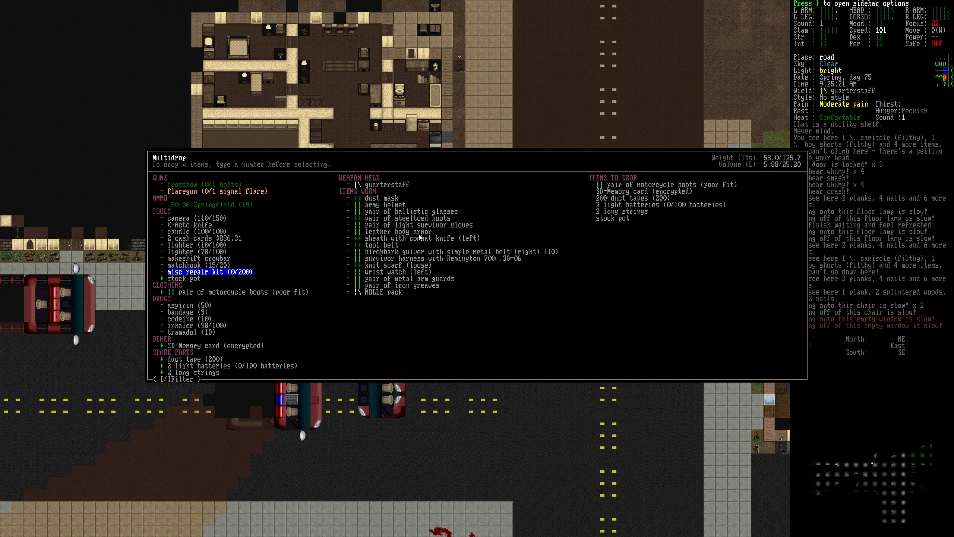
key("Return")
key("Up")
key("Up")
key("Up")
key("Up")
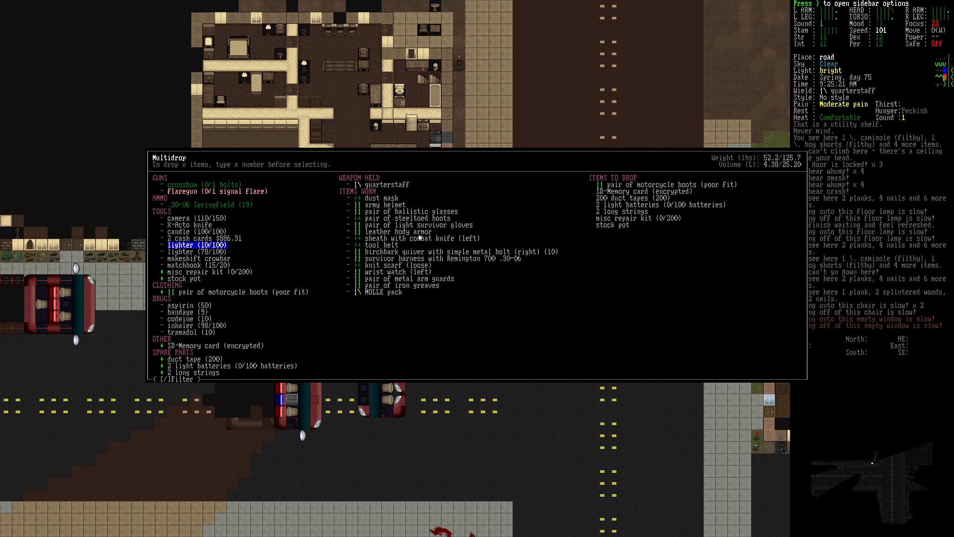
key("Down")
key("Return")
key("Down")
key("Down")
key("Return")
key("Up")
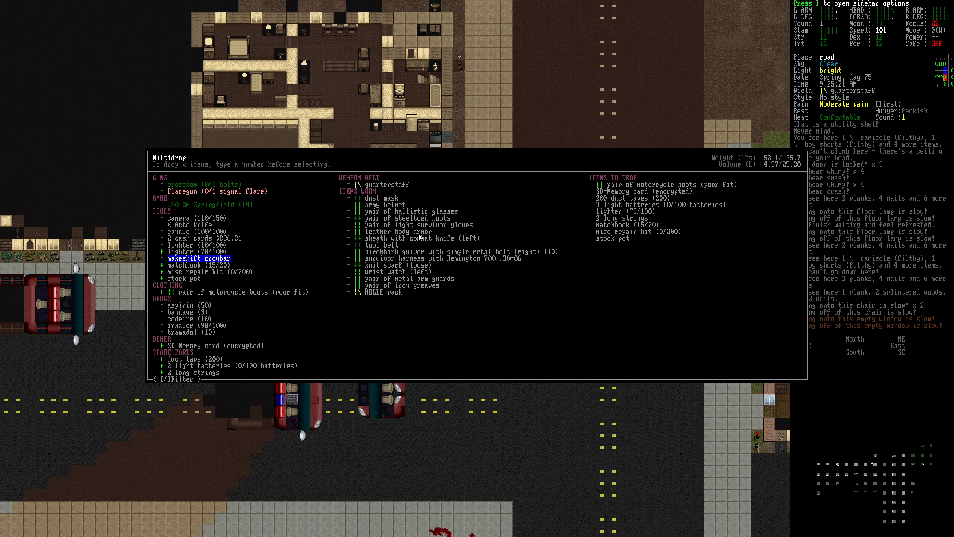
key("Up")
key("Up")
key("Up")
key("Return")
key("Up")
key("Return")
key("Up")
key("Up")
key("Up")
key("Up")
key("Return")
key("d")
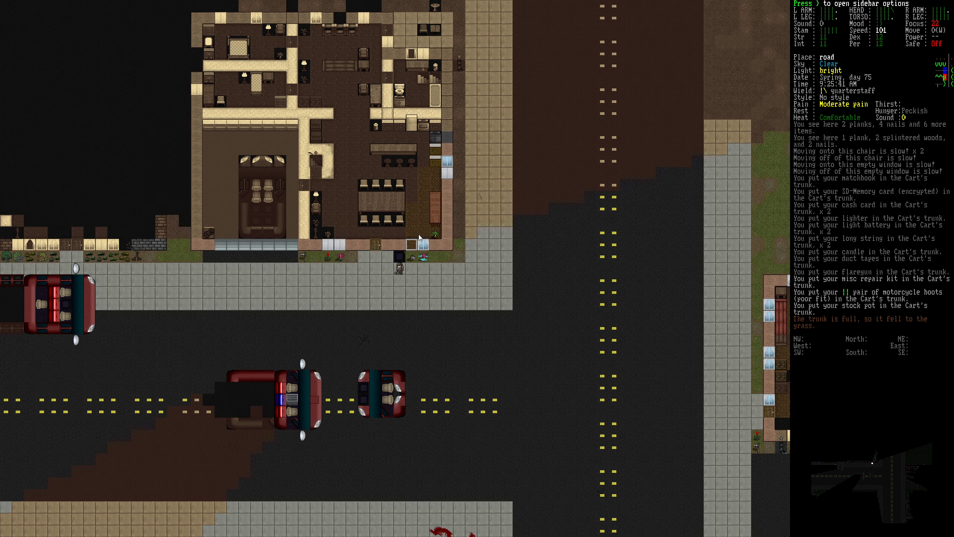
Grab the cart and pull it one step
key("G")
key("Right")
key("Left")
Pick up the fallen stock pot and walk east along the road
key("Right")
key("e")
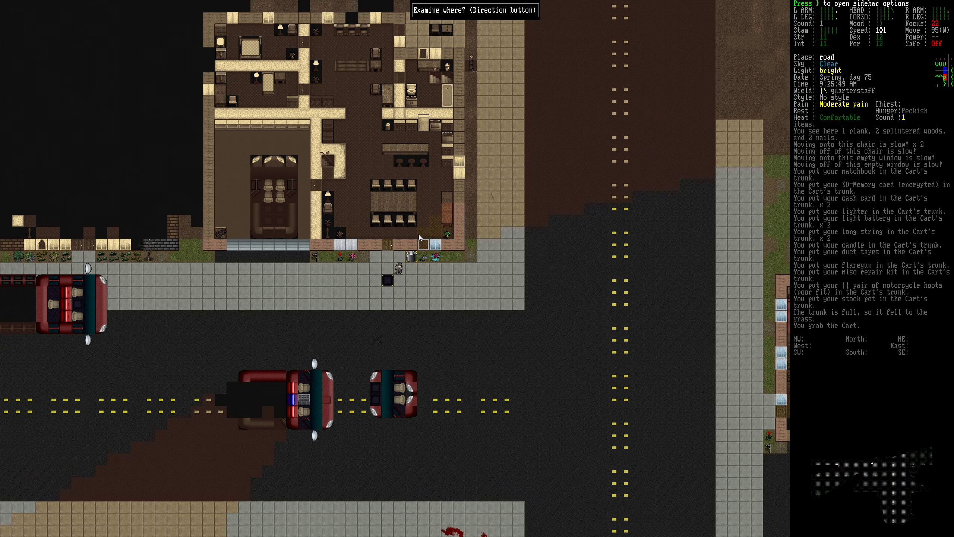
key("Right")
key("u")
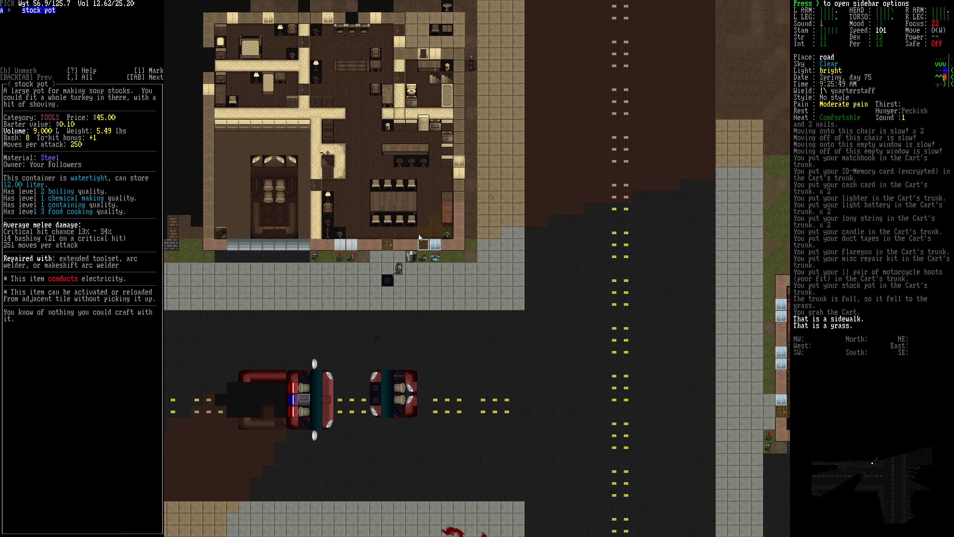
key("Return")
key("Right")
key("Right")
key("Right")
key("Right")
key("Right")
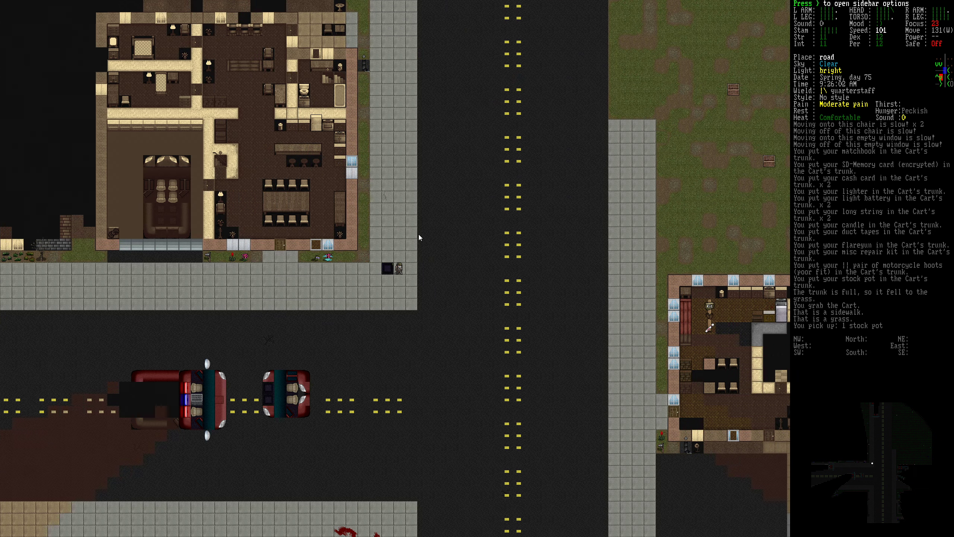
key("Right")
Check the overmap, then walk north along the sidewalk
key("m")
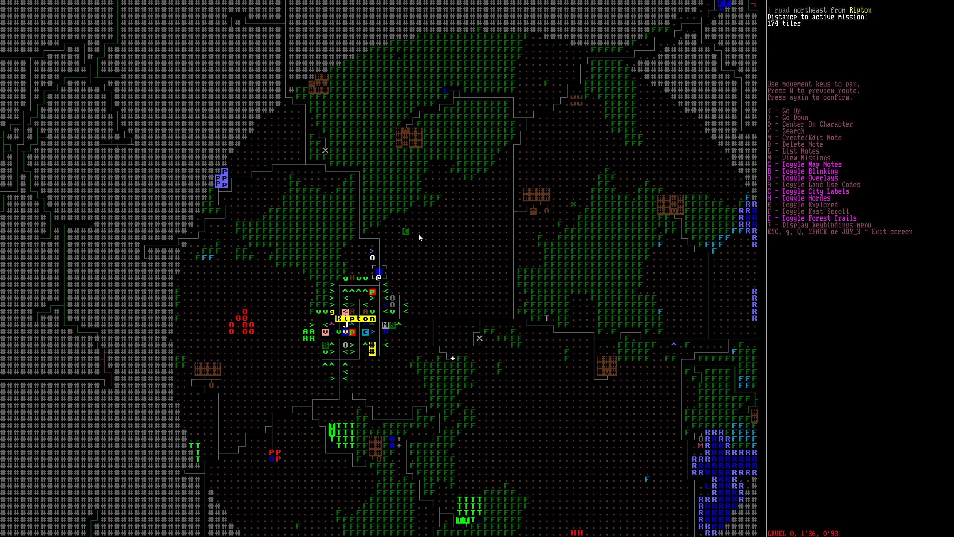
key("Left")
key("Escape")
key("Up")
key("Up")
key("Up")
key("Up")
key("Up")
key("Up")
key("Up")
key("Up")
Pull the cart north and west up to the garage front
key("Left")
key("Left")
key("Up")
key("Up")
key("Up")
key("Left")
key("Left")
key("Up")
key("Up")
key("Up")
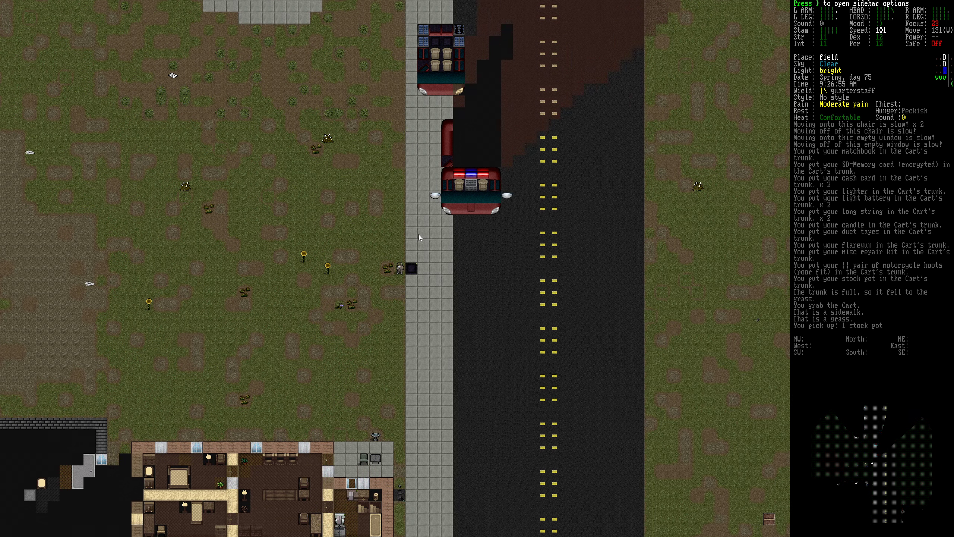
key("Up")
key("Up")
key("Up")
key("Up")
key("Up")
key("Up")
key("Up")
key("Up")
key("Up")
key("Up")
key("Up")
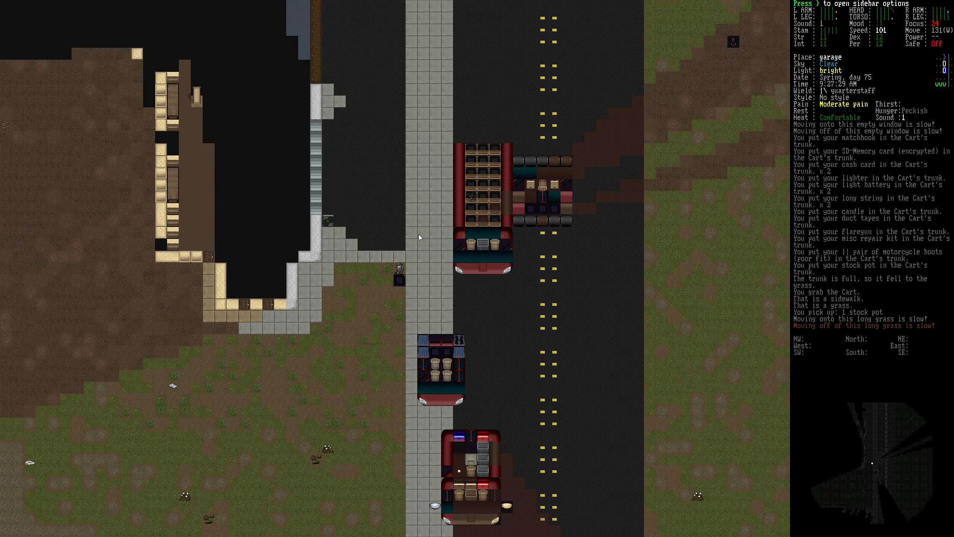
key("Up")
key("Up")
key("Left")
key("Up")
key("Left")
key("Left")
Open the garage gate with its control and walk inside
key("Left")
key("e")
key("y")
key("y")
key("Left")
key("Left")
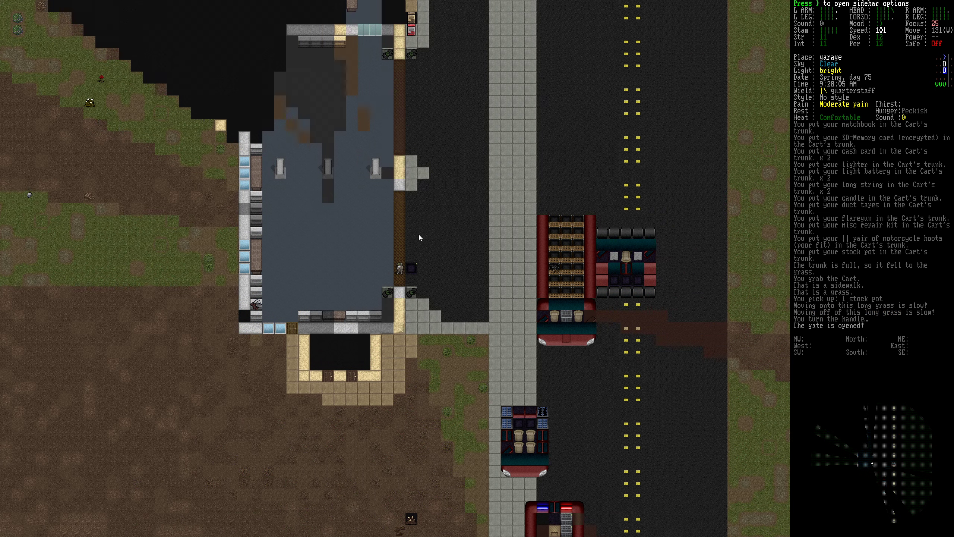
key("Left")
key("Left")
key("Left")
key("Left")
key("Left")
key("Left")
key("Left")
key("Left")
Walk deeper into the garage and inspect the bookcase
key("Left")
key("Left")
key("Up")
key("Up")
key("Up")
key("Up")
key("Up")
key("Up")
key("Up")
key("Up")
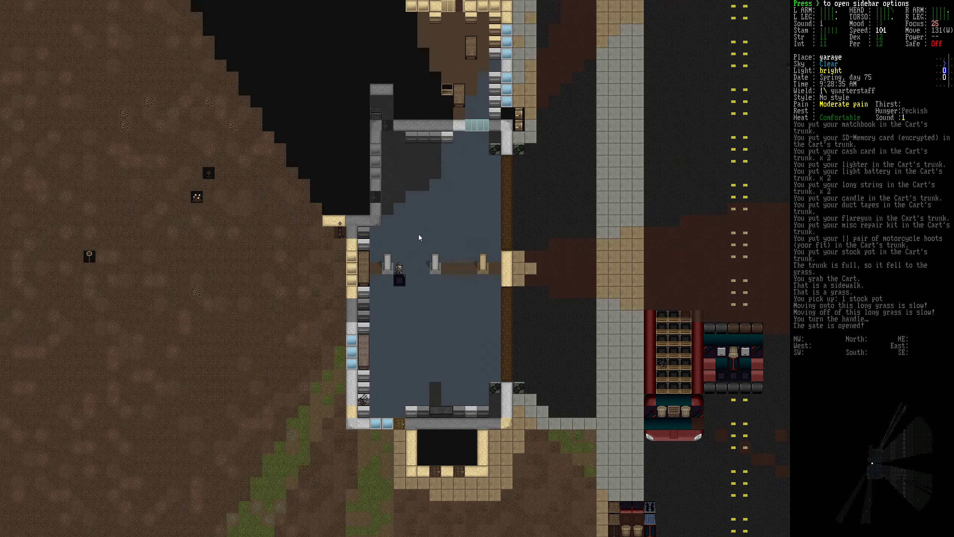
key("Up")
key("Up")
key("Up")
key("Up")
key("Left")
key("Left")
key("Left")
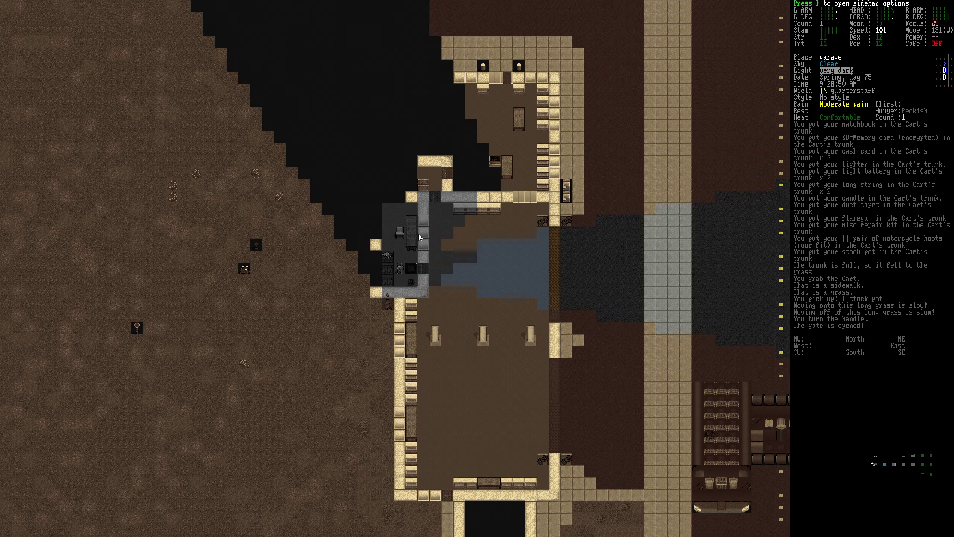
key("Left")
key("Escape")
Move around the garage into the back room and inspect the display rack
key("Down")
key("Right")
key("Right")
key("Right")
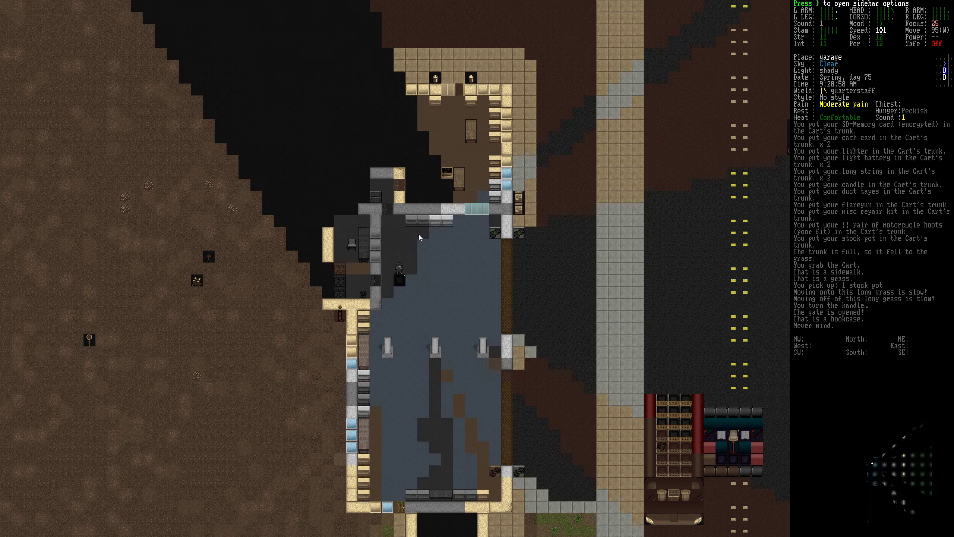
key("Up")
key("Up")
key("Up")
key("Up")
key("Up")
key("Up")
key("Up")
key("Left")
key("Left")
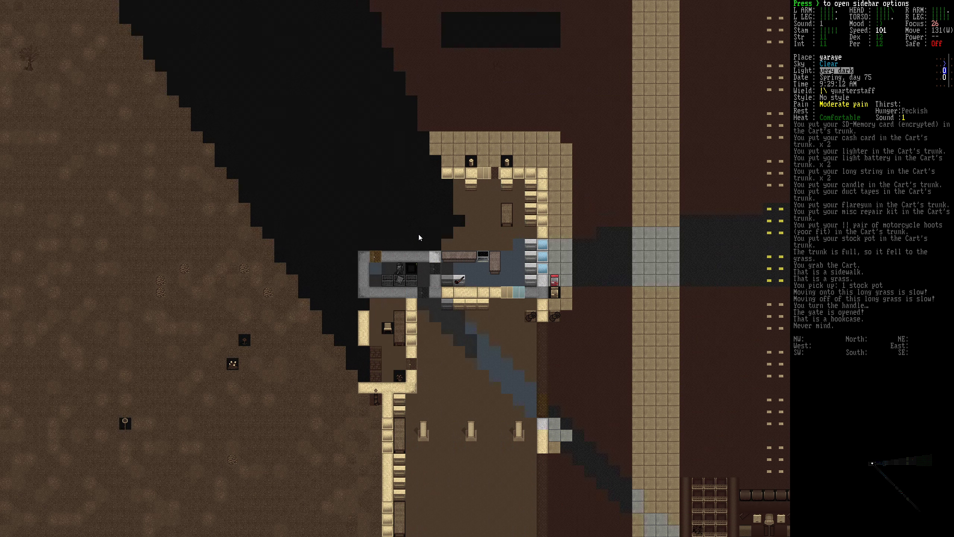
key("Left")
key("Left")
key("Up")
key("Up")
key("Left")
key("Escape")
key("Down")
key("Right")
Pull the cart back through the garage gate onto the sidewalk
key("Down")
key("Right")
key("Down")
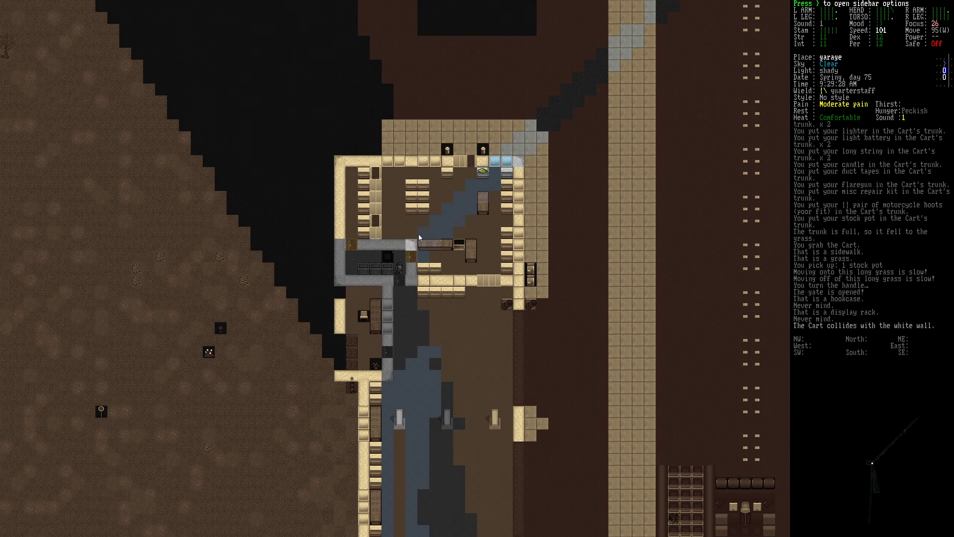
key("Down")
key("Right")
key("Down")
key("Down")
key("Down")
key("Right")
key("Right")
key("Right")
key("Down")
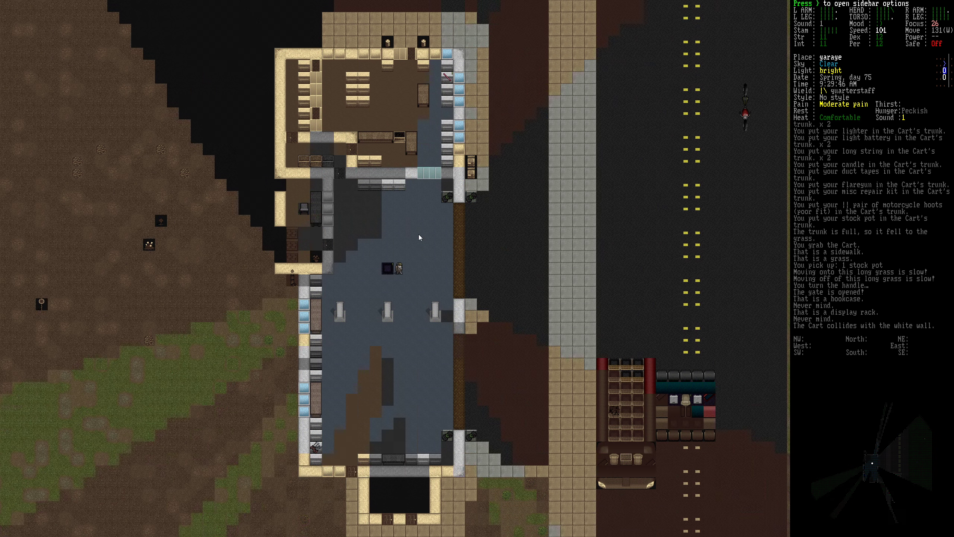
key("Right")
key("Right")
key("Right")
key("Right")
key("Down")
key("Down")
key("Down")
key("Down")
key("Down")
key("Down")
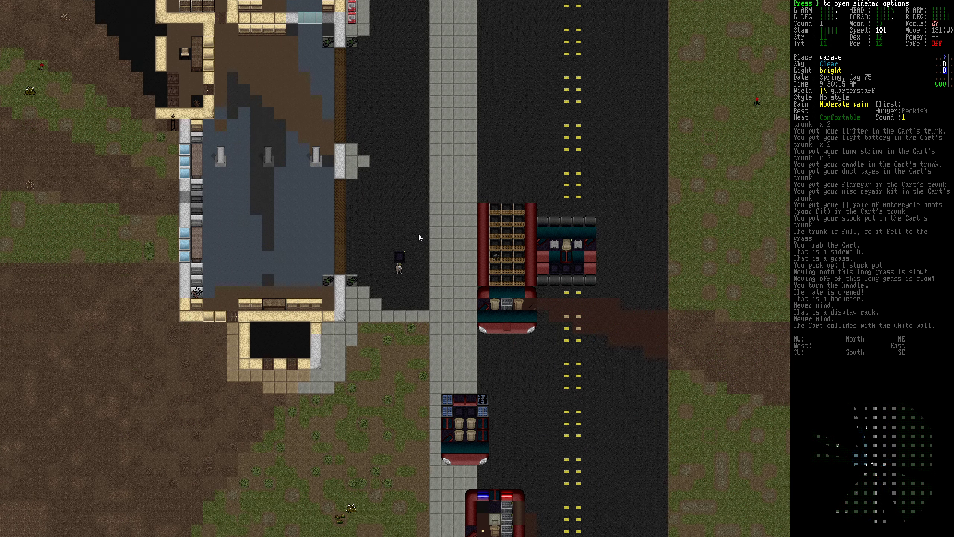
key("Down")
key("Down")
key("Down")
Try closing something nearby and start looking over the road
key("Right")
key("Right")
key("c")
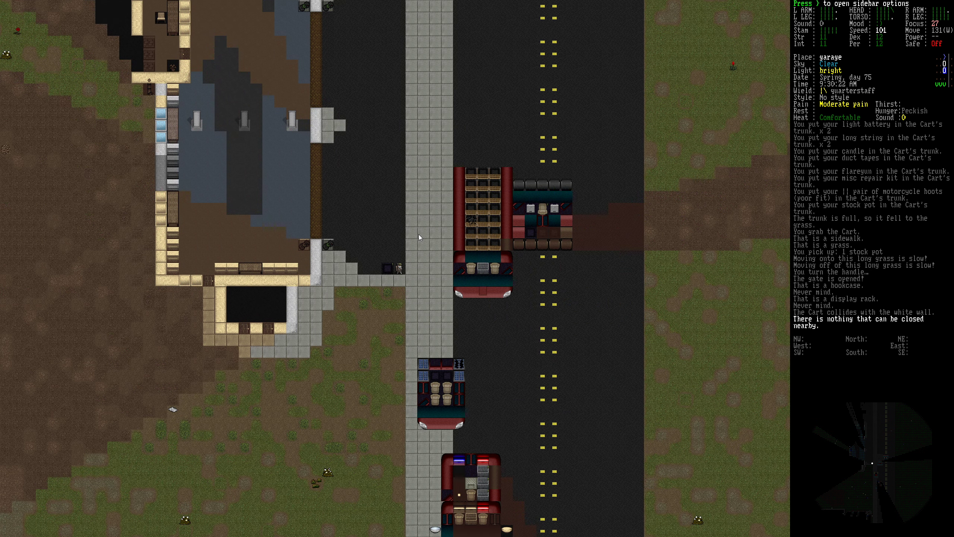
key("x")
key("Right")
key("Right")
key("Right")
key("Right")
Look over the road roller parked on the road
key("Up")
key("Up")
key("Up")
key("Up")
key("Up")
key("Left")
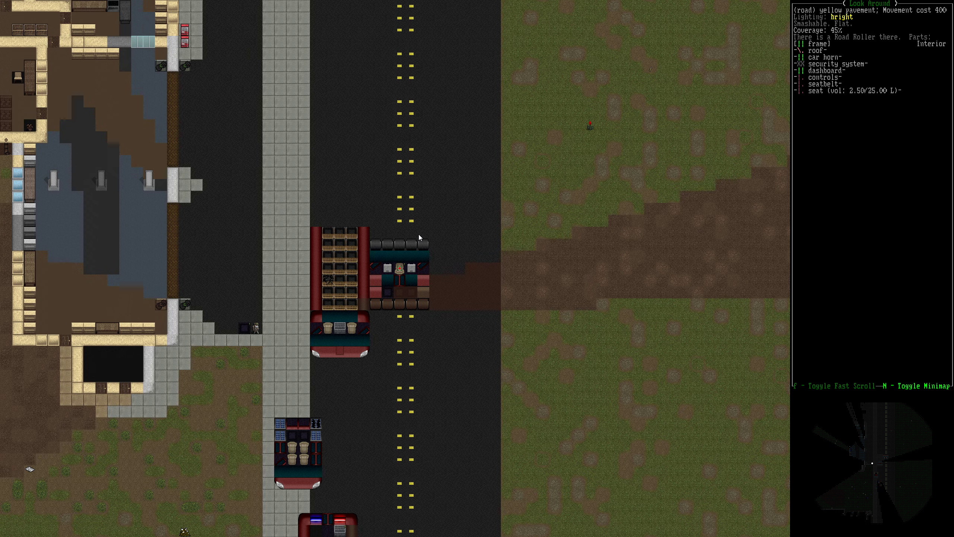
key("Escape")
Pull the cart north-east and east beside the vehicle
key("Up")
key("Right")
key("Up")
key("Right")
key("Up")
key("Right")
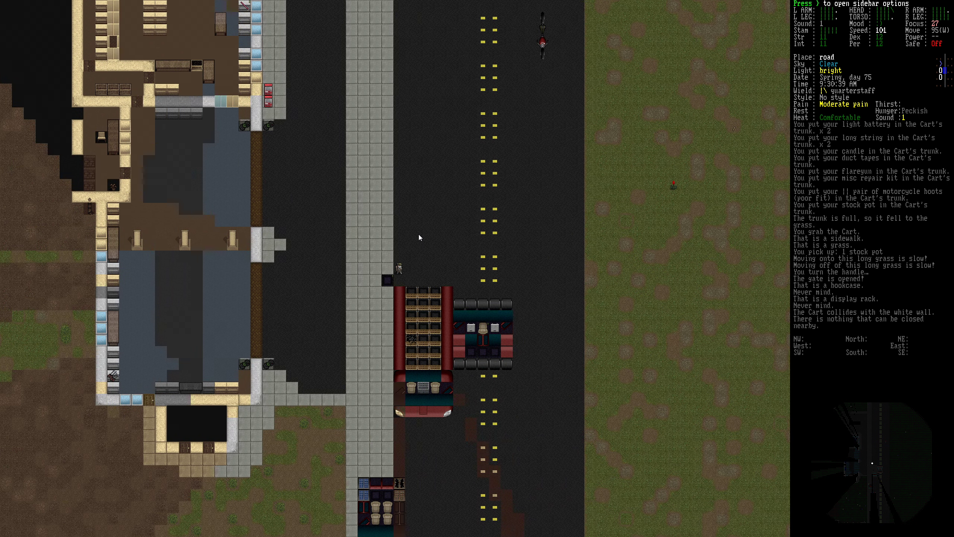
key("Right")
key("Right")
key("Right")
key("Right")
key("Right")
key("Right")
key("Right")
key("Right")
key("Right")
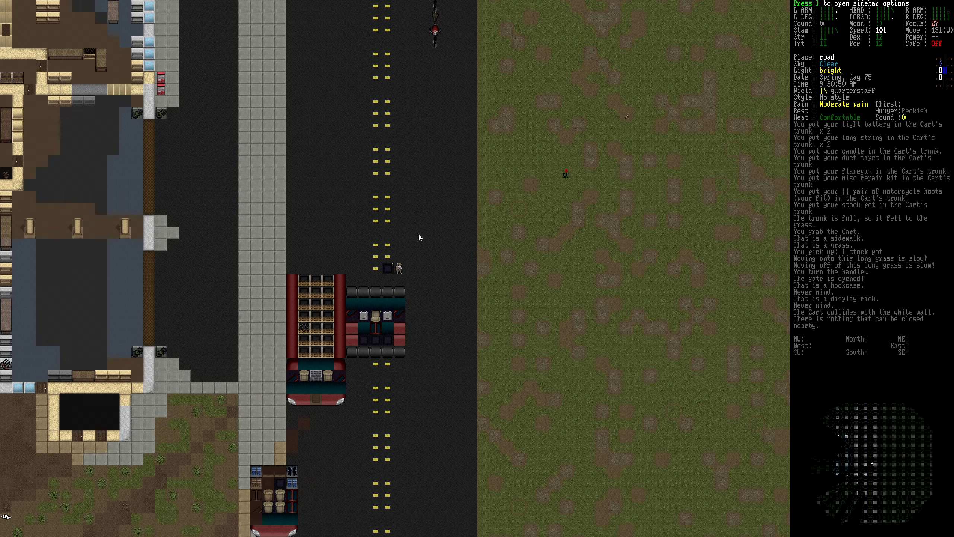
Let go of the cart and inspect the vehicle's stored items, including a hard hat
key("Down")
key("G")
key("Down")
key("Down")
key("Left")
key("Left")
key("Left")
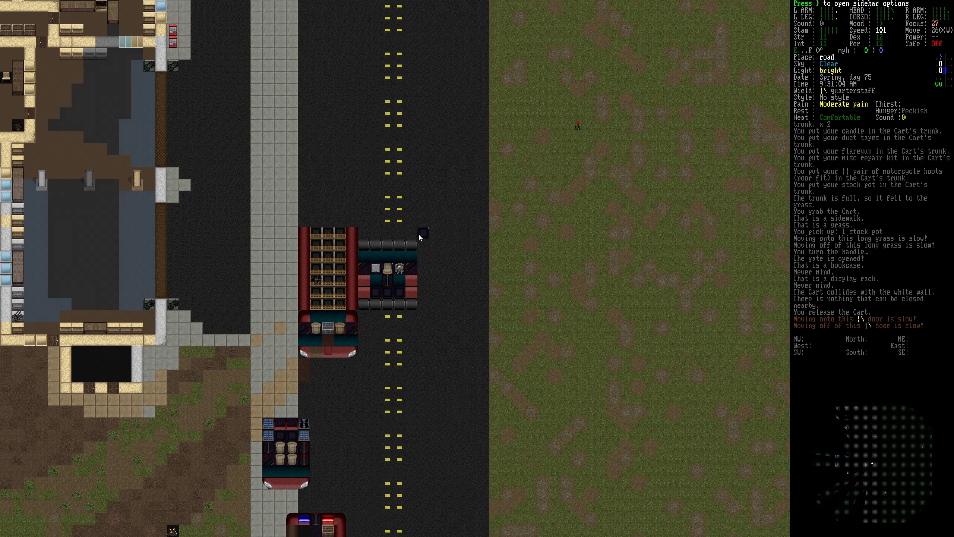
key("Return")
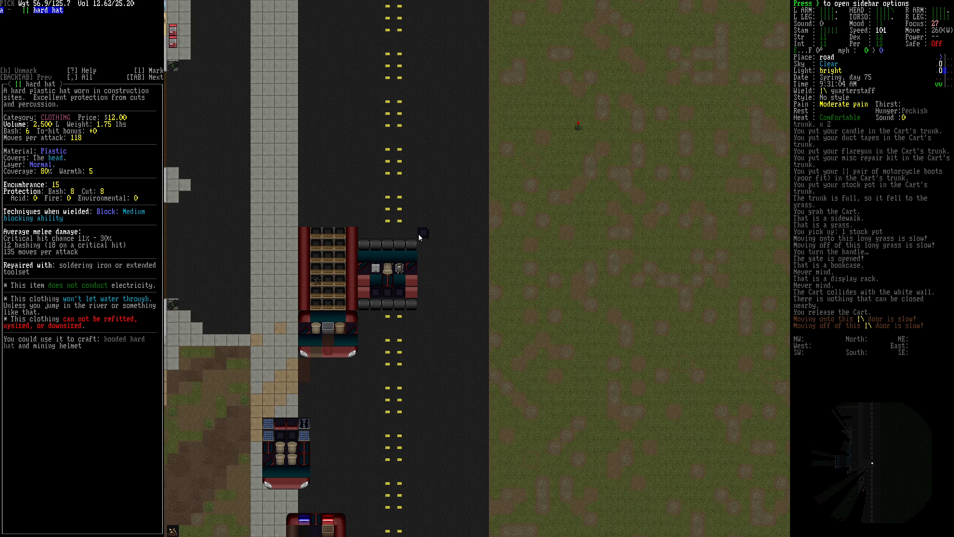
key("Escape")
Grab the cart again and haul it south down the road
key("Up")
key("Up")
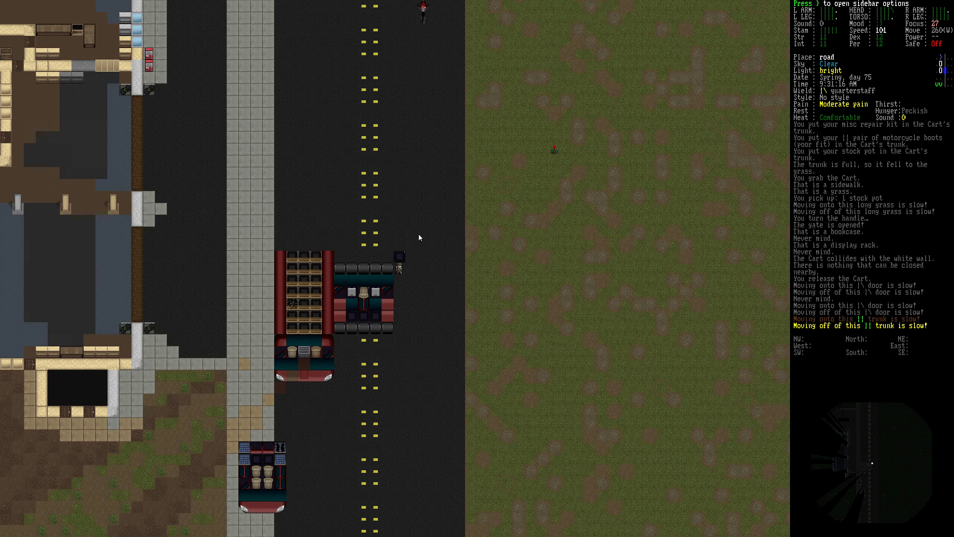
key("G")
key("Up")
key("Down")
key("Down")
key("Down")
key("Down")
key("Down")
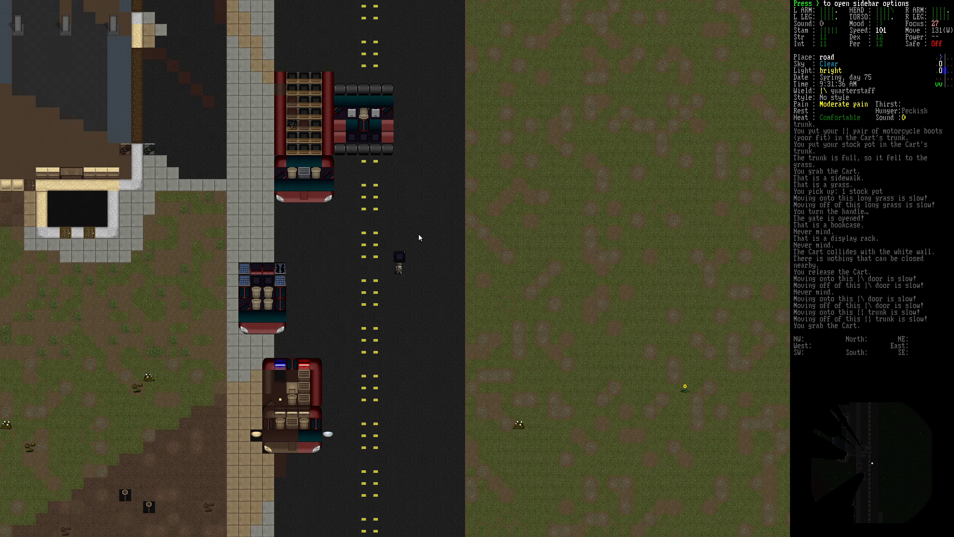
key("Down")
key("Down")
key("Down")
key("Down")
key("Down")
key("Down")
key("Down")
key("Down")
Haul the cart south and west down the road
key("Left")
key("Left")
key("Down")
key("Down")
key("Left")
key("Left")
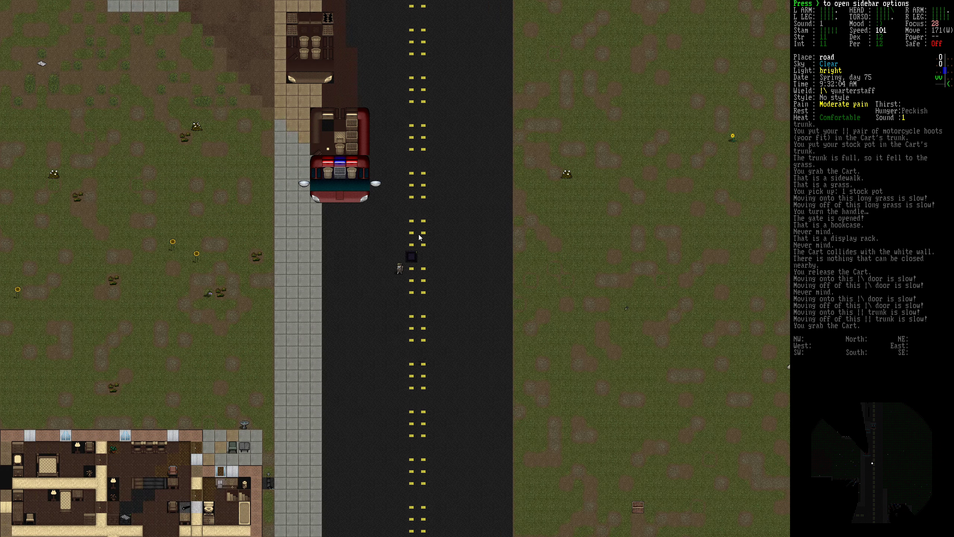
key("Down")
key("Down")
key("Down")
key("Left")
key("Left")
key("Left")
key("Down")
key("Down")
key("Down")
key("Down")
key("Down")
key("Down")
key("Down")
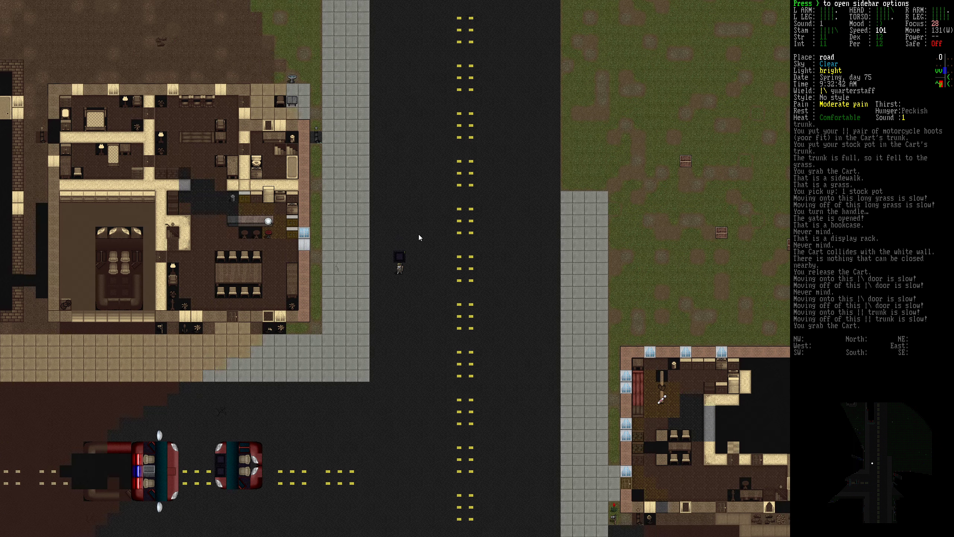
key("Down")
key("Down")
key("Down")
key("Down")
key("Left")
key("Left")
key("Left")
key("Left")
key("Left")
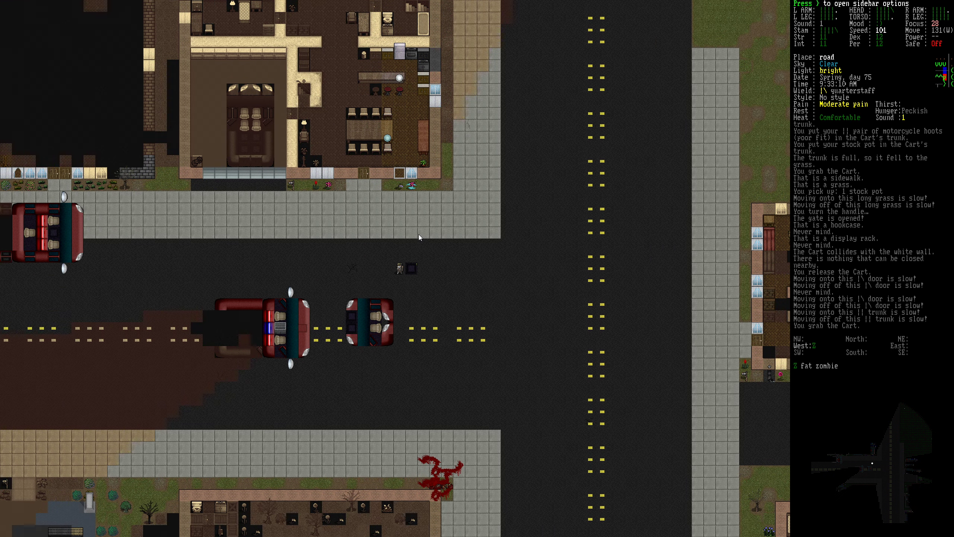
key("Left")
key("Left")
key("Left")
key("Left")
key("Left")
key("Left")
key("Left")
key("Left")
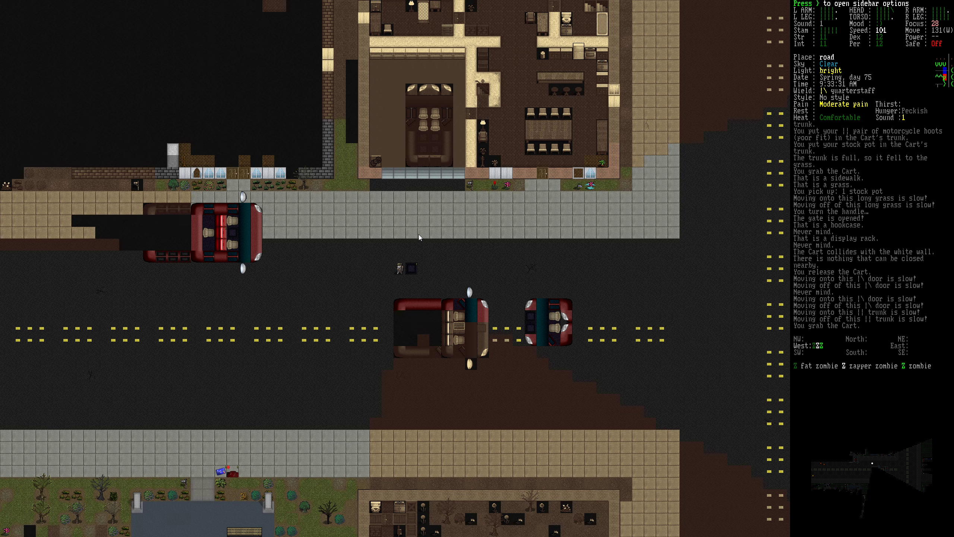
Pull the cart west along the road, then north-west
key("Left")
key("Left")
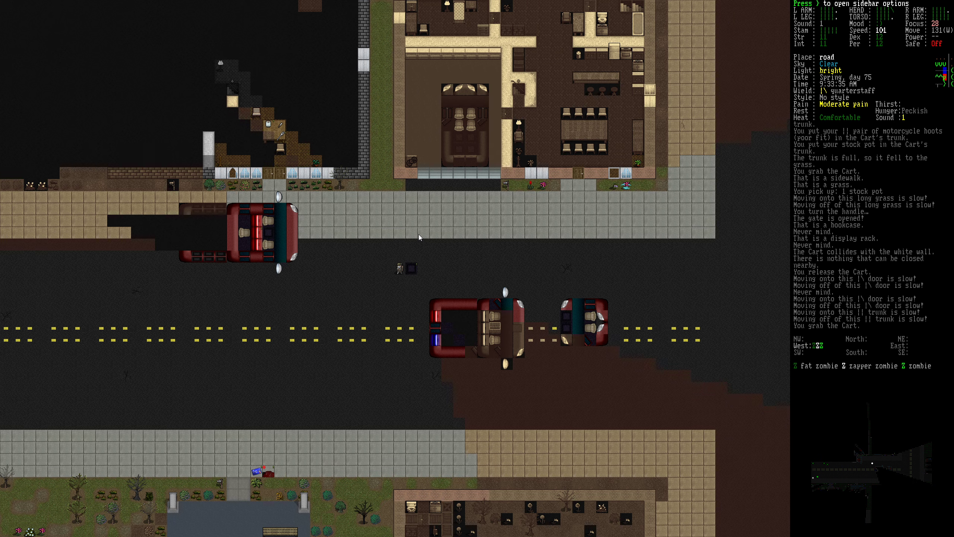
key("Left")
key("Up")
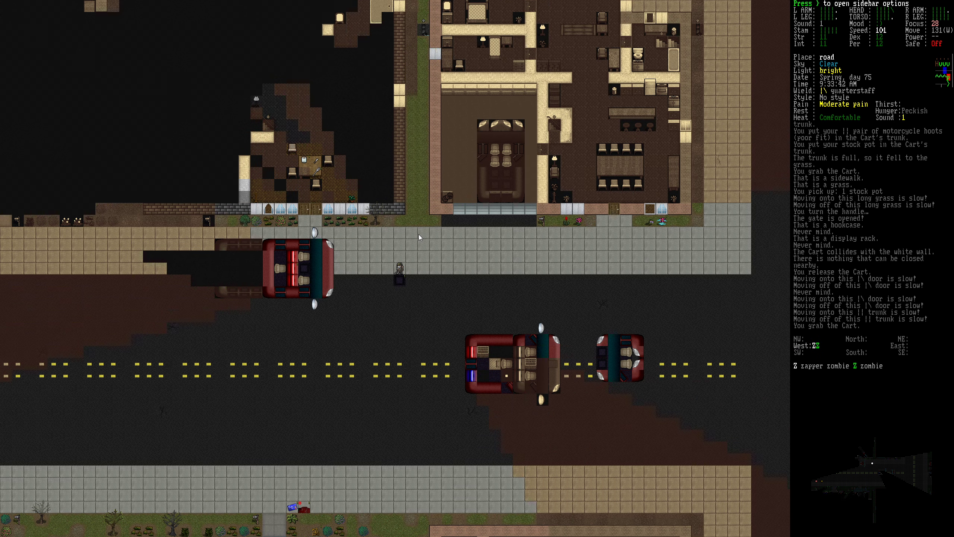
key("Left")
key("y")
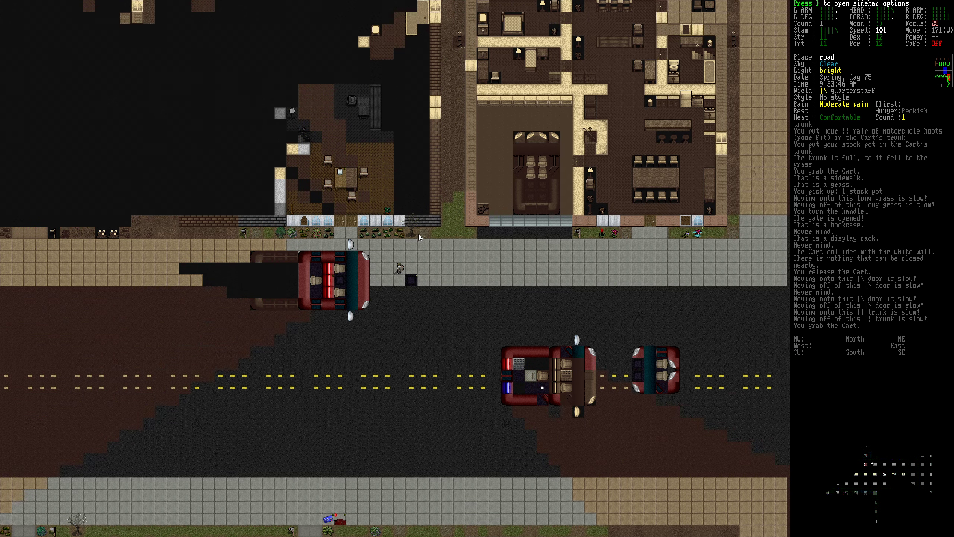
key("y")
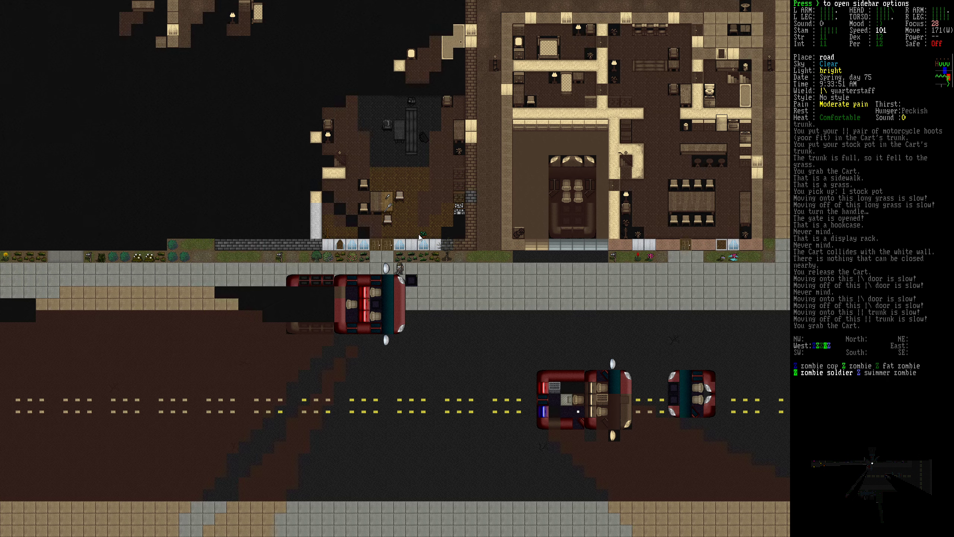
Look west for zombies, then pull the cart back east
key("x")
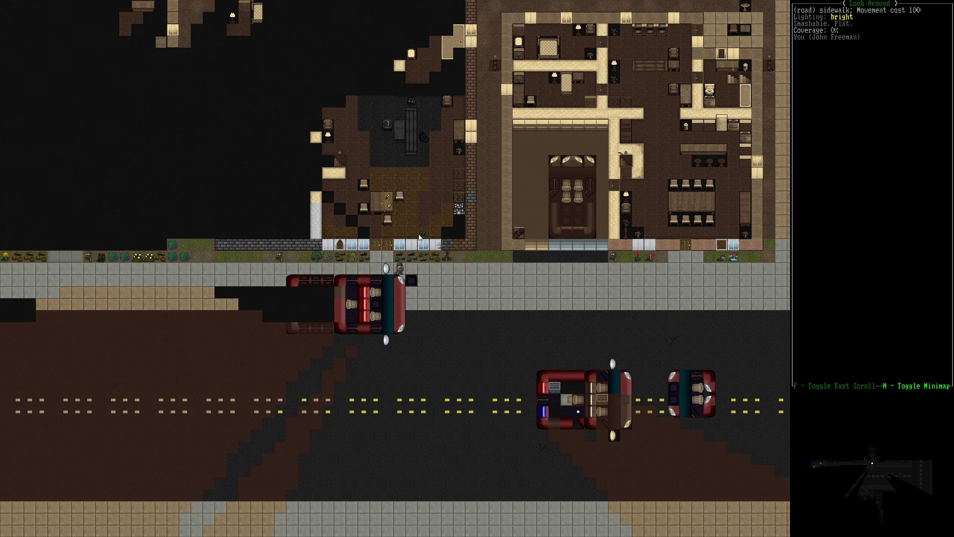
key("h")
key("h")
key("h")
key("h")
key("h")
key("h")
key("h")
key("h")
key("h")
key("h")
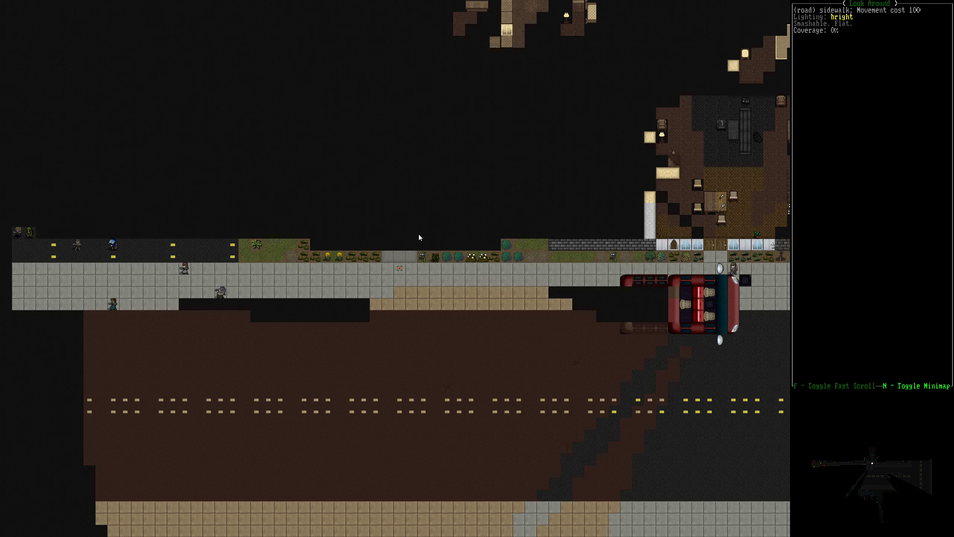
key("Escape")
key("l")
key("l")
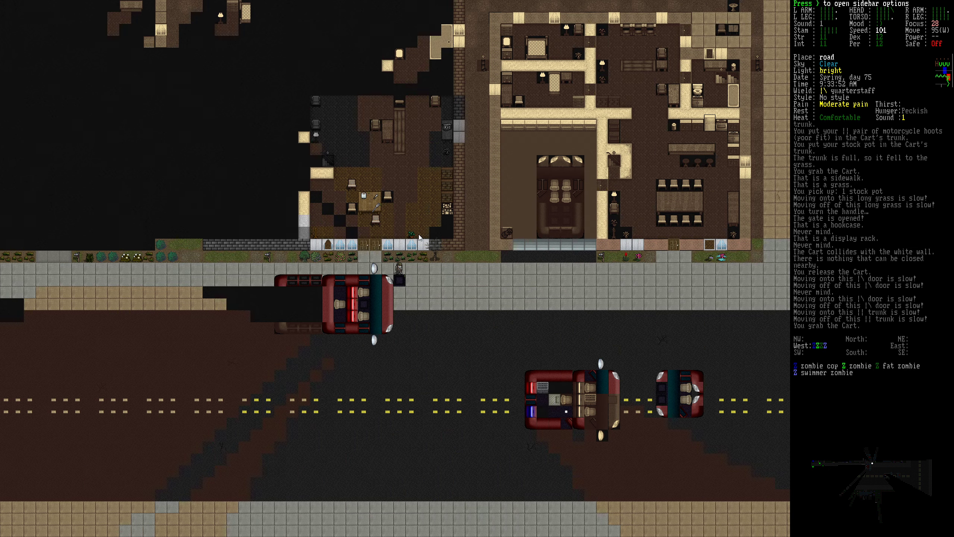
key("l")
key("l")
key("l")
key("l")
Pull the cart south-east, let go of it and step away
key("n")
key("n")
key("j")
key("j")
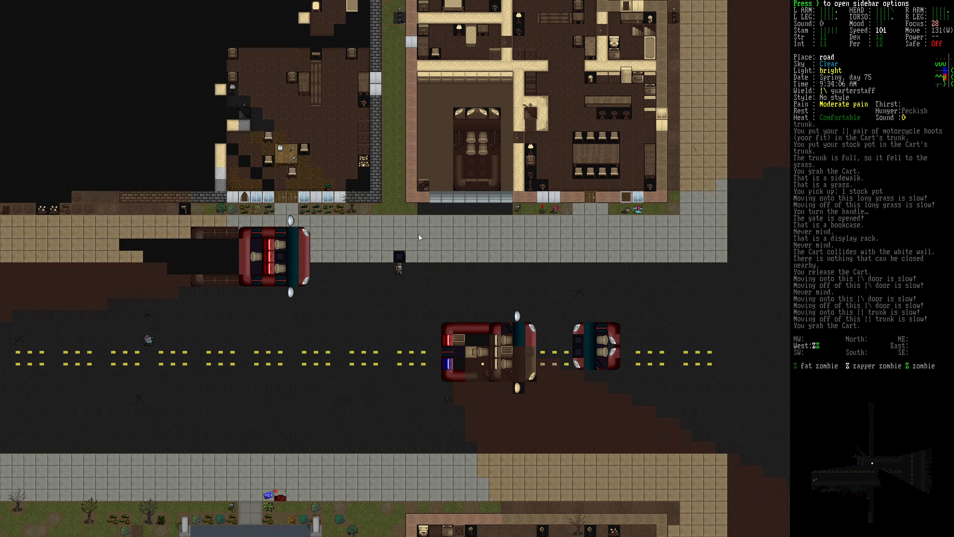
key("j")
key("G")
key("n")
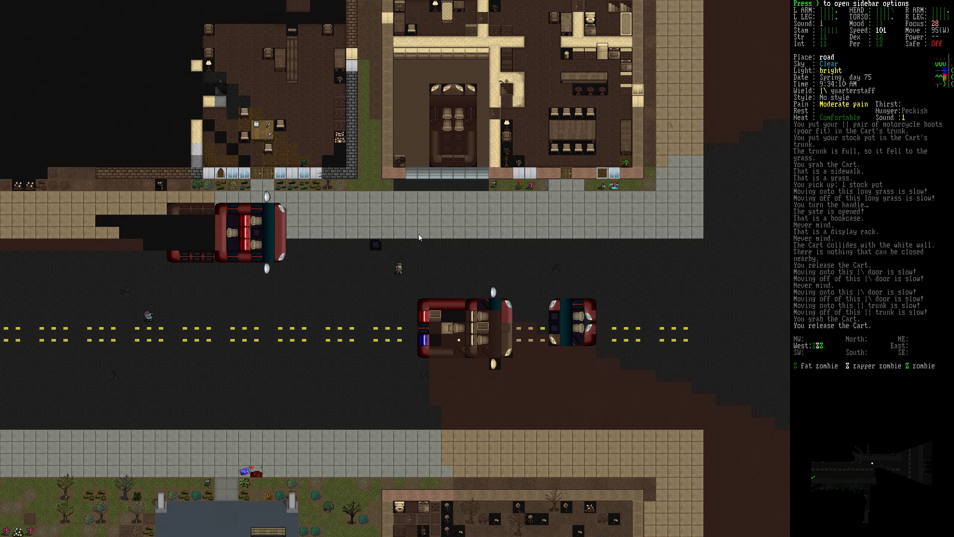
key("j")
key("j")
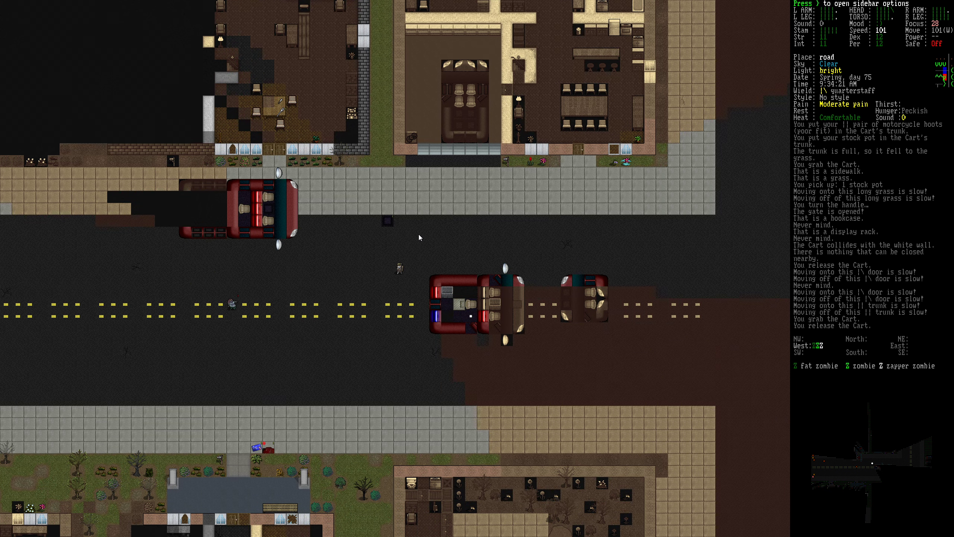
Step west and attack the fat zombie to the south-west
key("h")
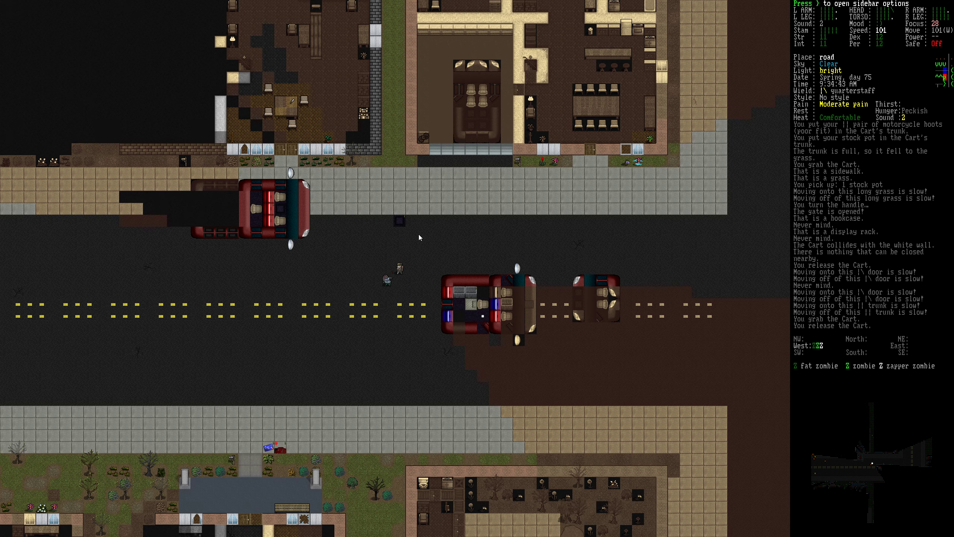
key("b")
key("b")
key("b")
key("b")
key("b")
key("b")
key("b")
Pulp the first fat zombie's corpse and pick up the .45 ACP JHP round
key("e")
key("b")
key("Down")
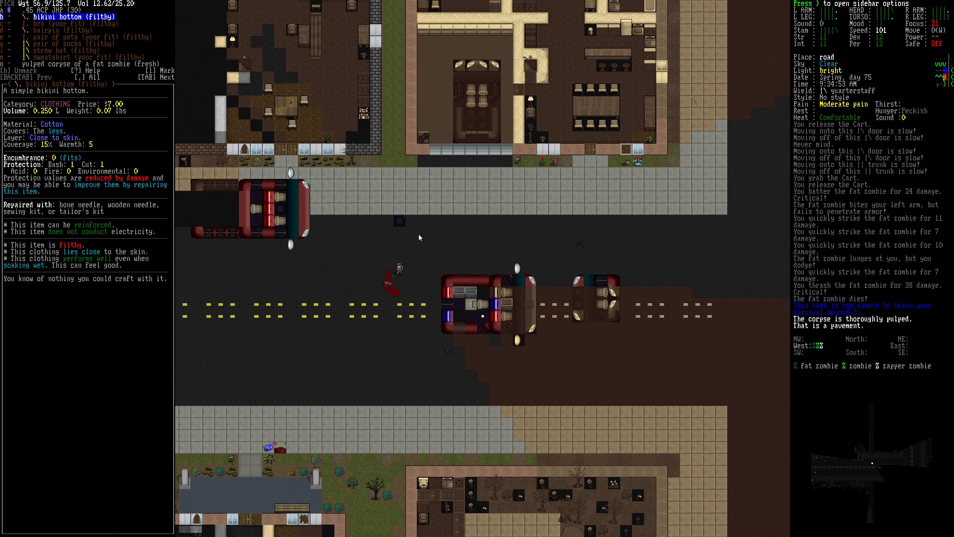
key("Down")
key("Return")
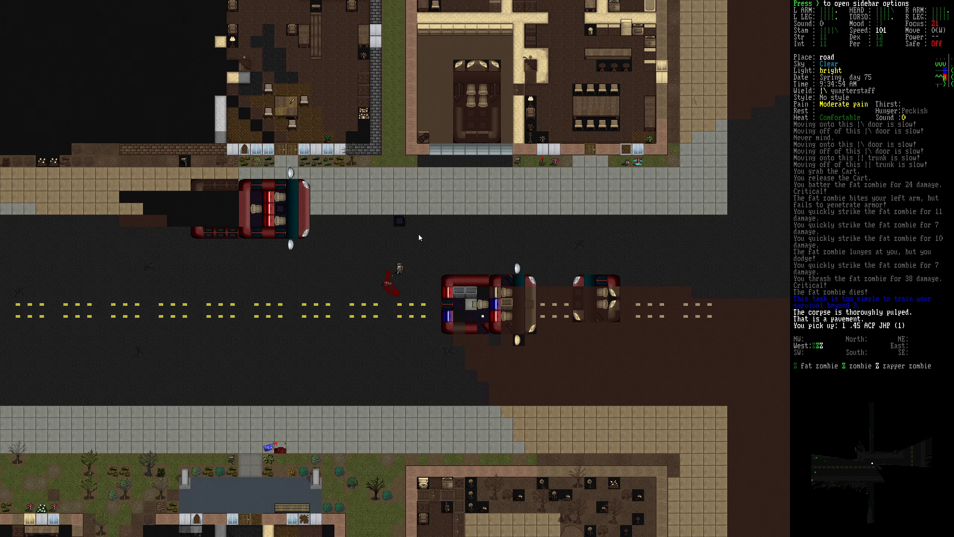
Walk south-west and attack the second fat zombie to the north
key("Down")
key("Down")
key("b")
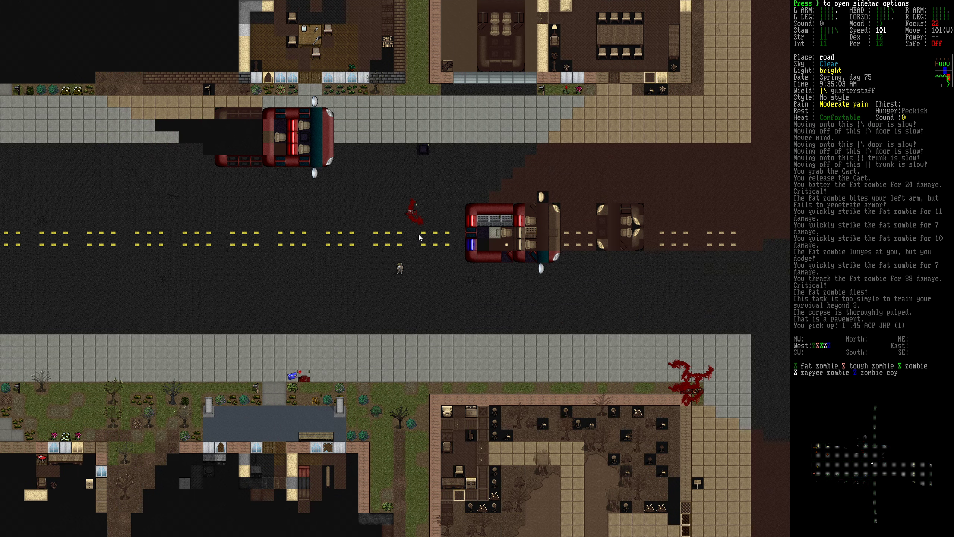
key("b")
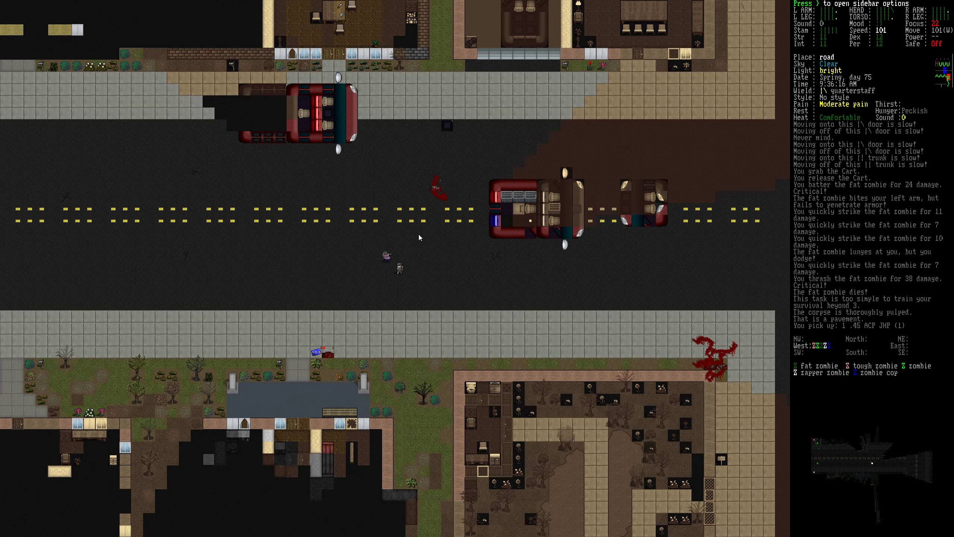
key("Left")
key("Up")
key("Up")
key("Up")
key("Up")
key("Up")
key("Up")
key("Up")
Pulp the second zombie, browse its dropped clothing and close the list
key("g")
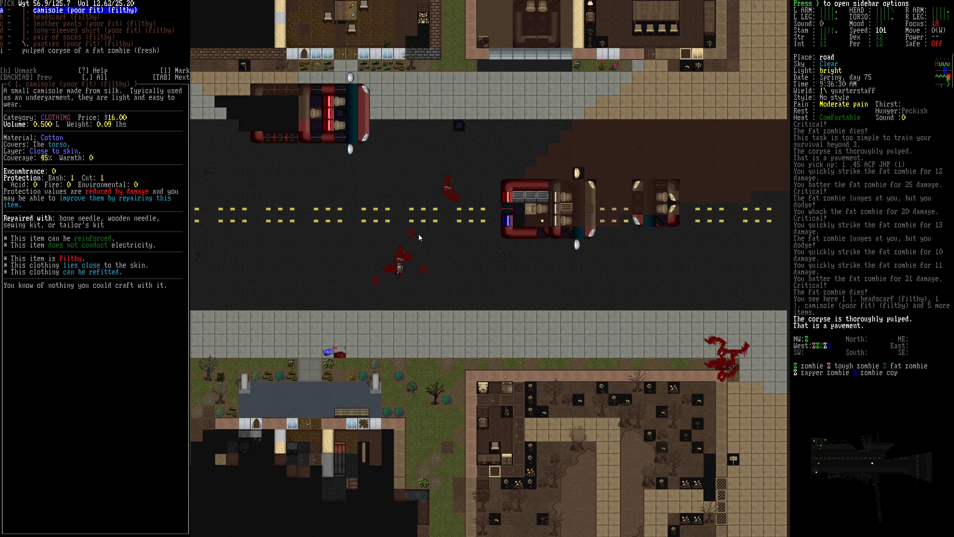
key("Down")
key("Down")
key("Down")
key("Down")
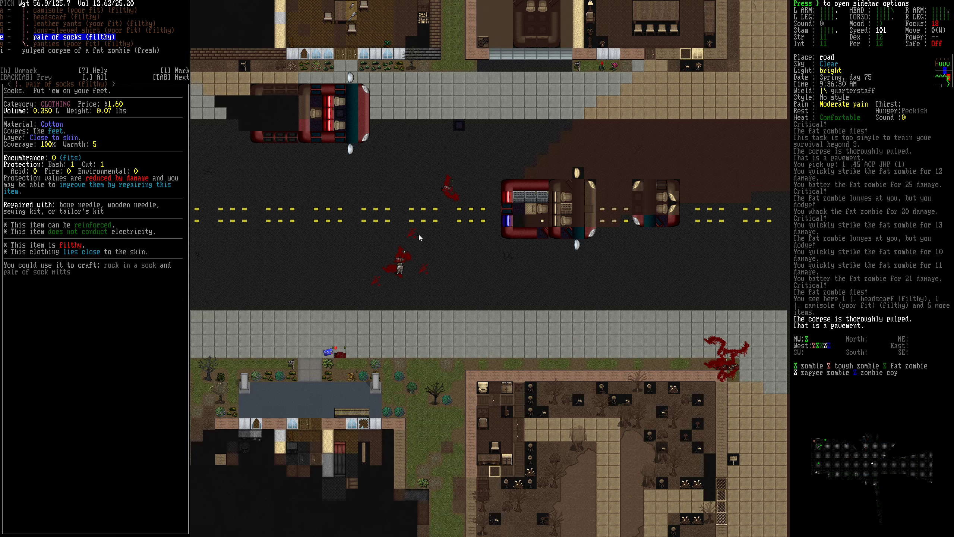
key("Escape")
key("Down")
key("Down")
key("Down")
key("Down")
key("Down")
key("Down")
key("Down")
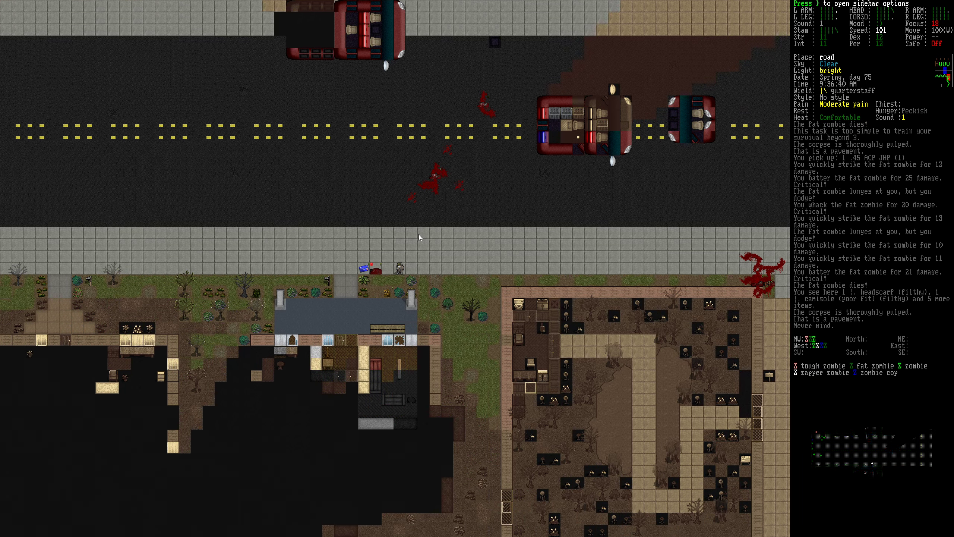
Step onto the sidewalk and pick up the M1911 pistol
key("Left")
key("g")
key("Up")
key("Up")
key("Return")
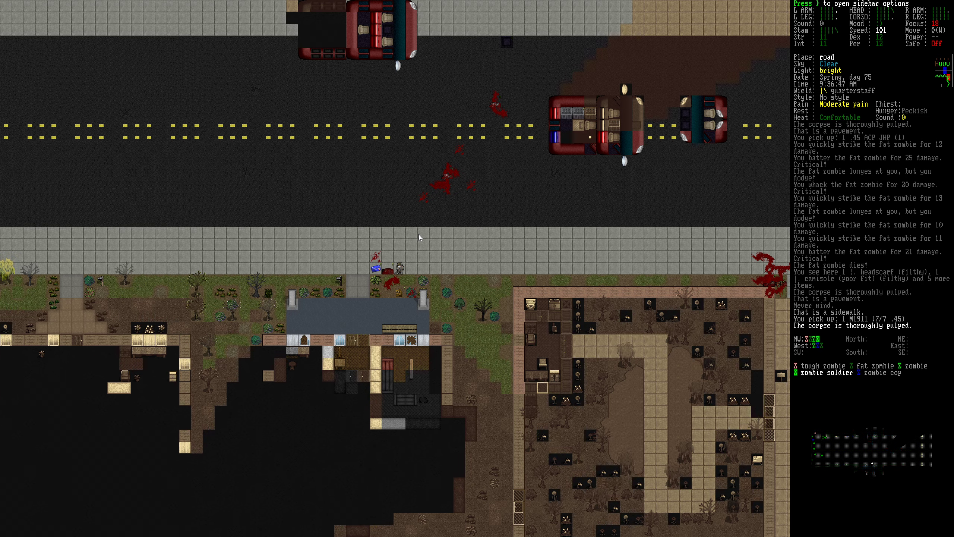
Step west onto the next corpse and browse its item pile
key("Left")
key("g")
key("period")
key("Down")
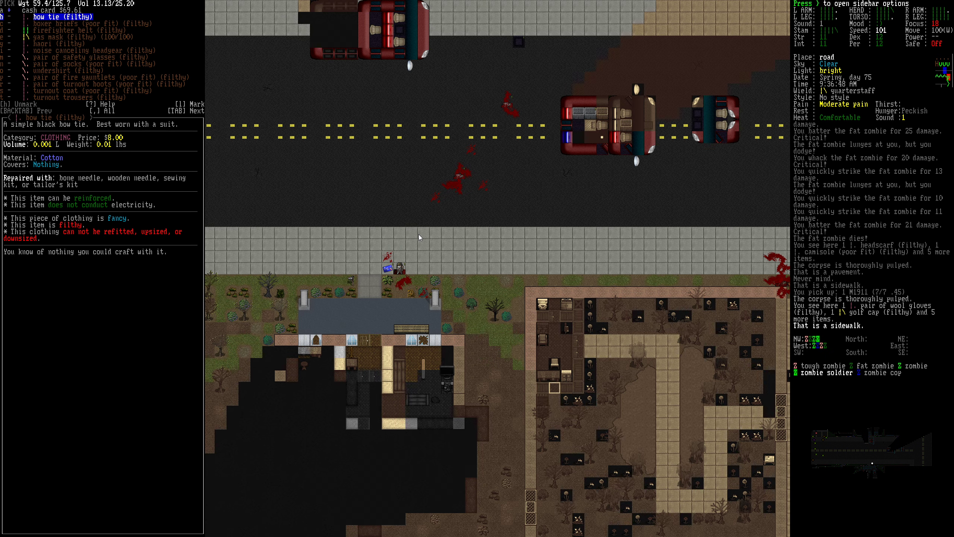
key("Down")
key("Down")
key("Down")
key("Up")
key("Down")
key("Down")
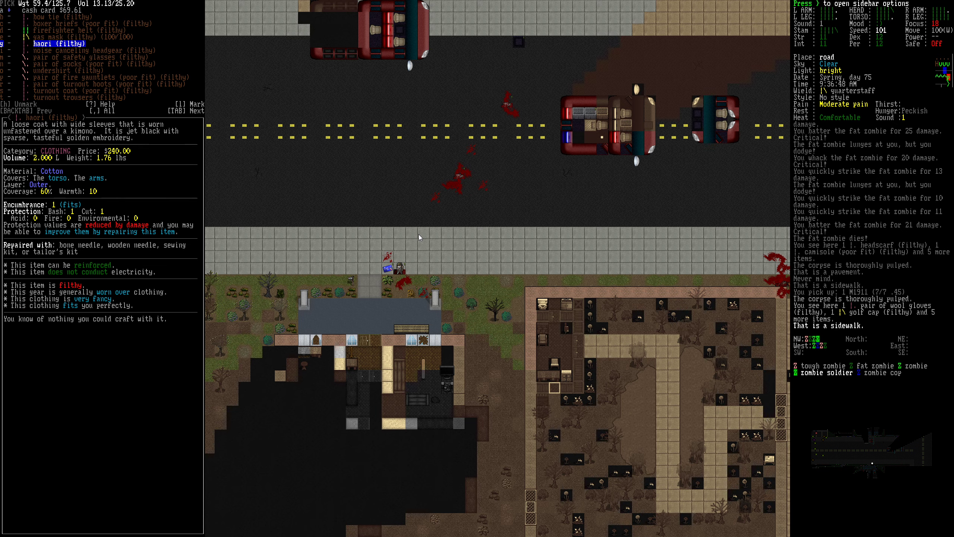
key("Down")
key("Down")
key("Down")
key("Down")
key("Down")
key("Down")
key("Down")
key("Down")
key("Up")
key("Up")
key("Up")
key("Up")
key("Up")
key("Up")
key("Up")
key("Down")
key("Down")
key("Down")
key("Down")
key("Down")
Take the turnout trousers, turnout coat and $69.61 cash card
key("Up")
key("Up")
key("Down")
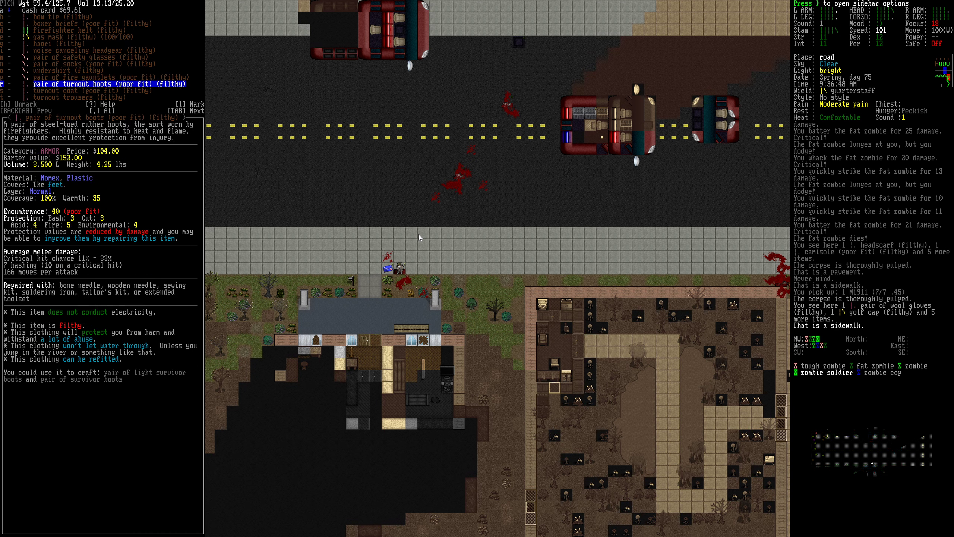
key("Down")
key("Down")
key("Up")
key("Up")
key("Up")
key("Up")
key("Up")
key("Down")
key("Down")
key("Return")
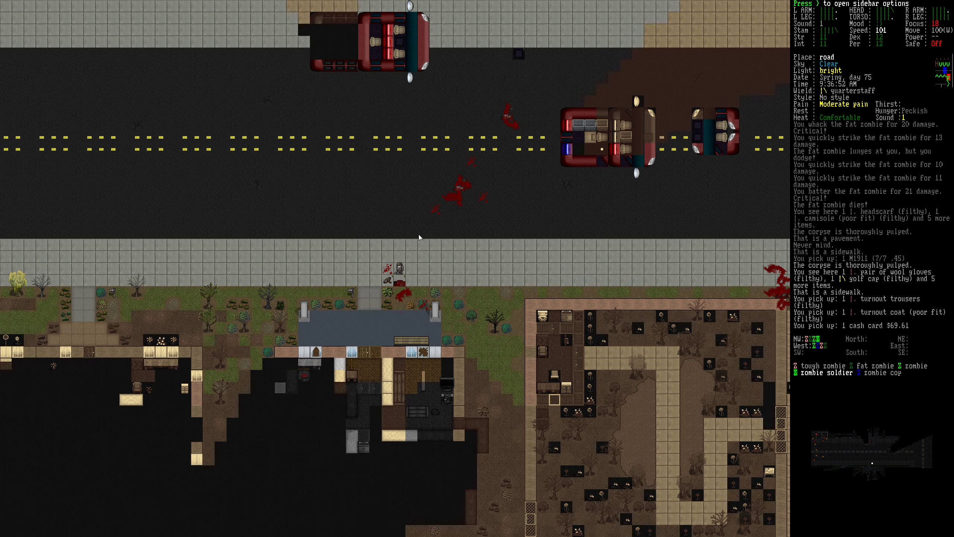
Browse the pile underfoot again, then examine the sidewalk tile and cancel
key("g")
key("Up")
key("Down")
key("Up")
key("Up")
key("Up")
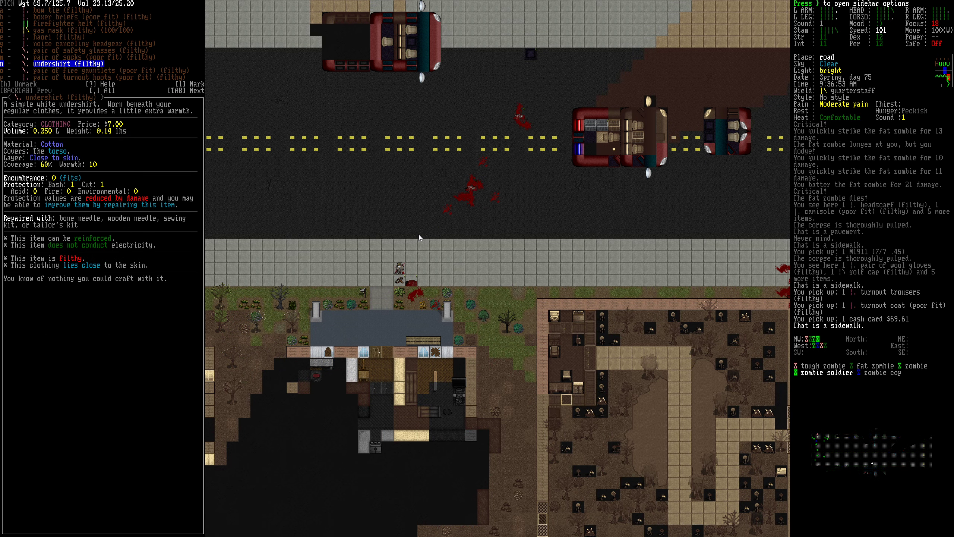
key("Up")
key("Escape")
key("e")
key("period")
key("Escape")
key("x")
key("Left")
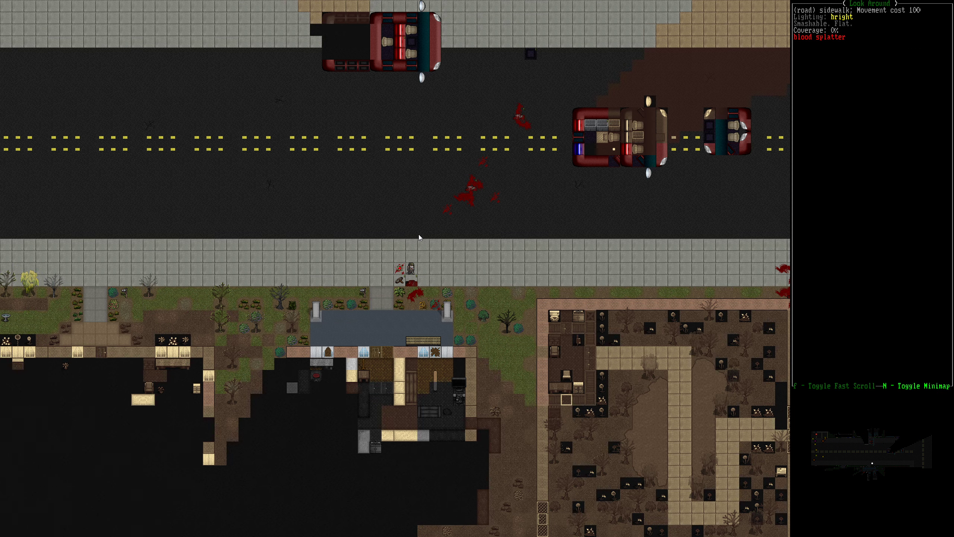
key("Left")
key("Left")
key("Left")
key("Left")
key("Left")
key("Left")
key("Left")
key("Left")
key("Left")
key("Up")
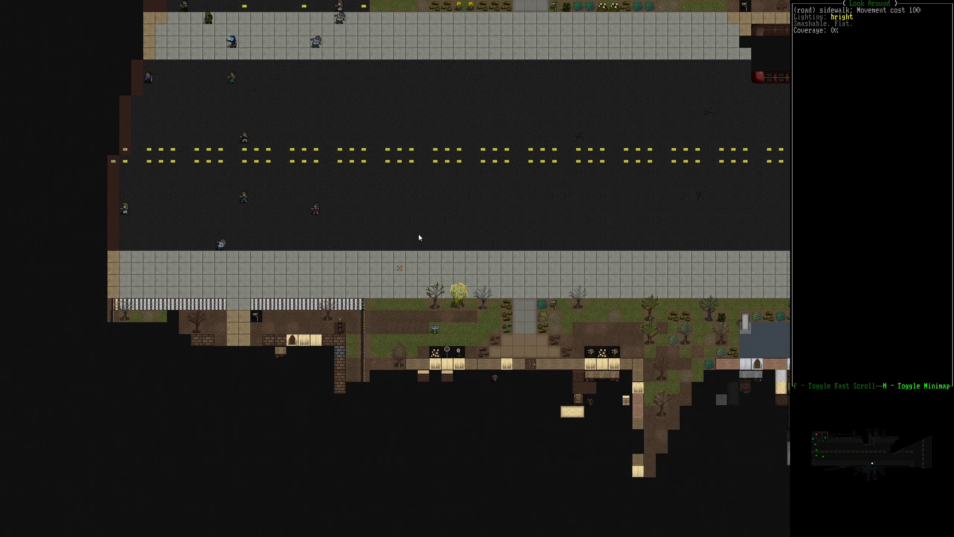
key("Up")
key("Up")
key("Up")
key("Up")
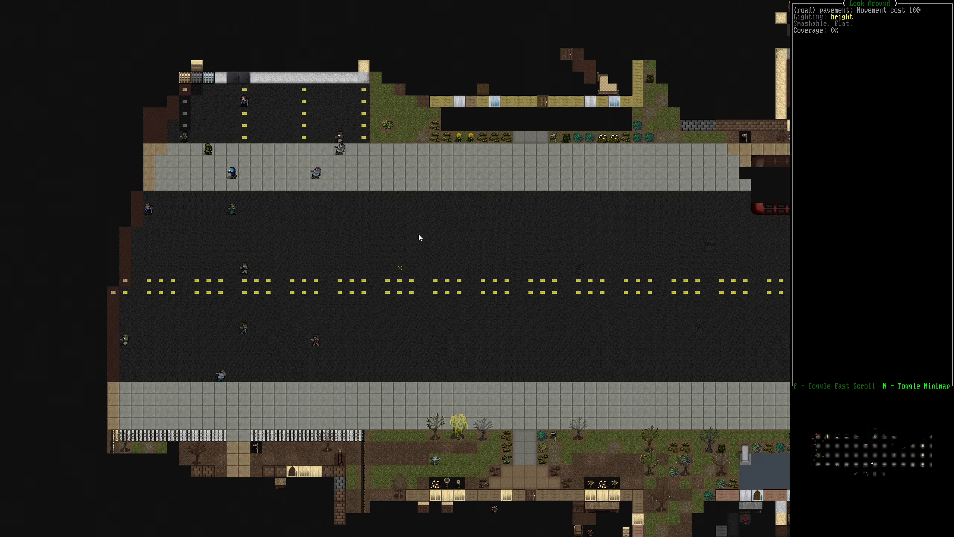
key("Escape")
key("m")
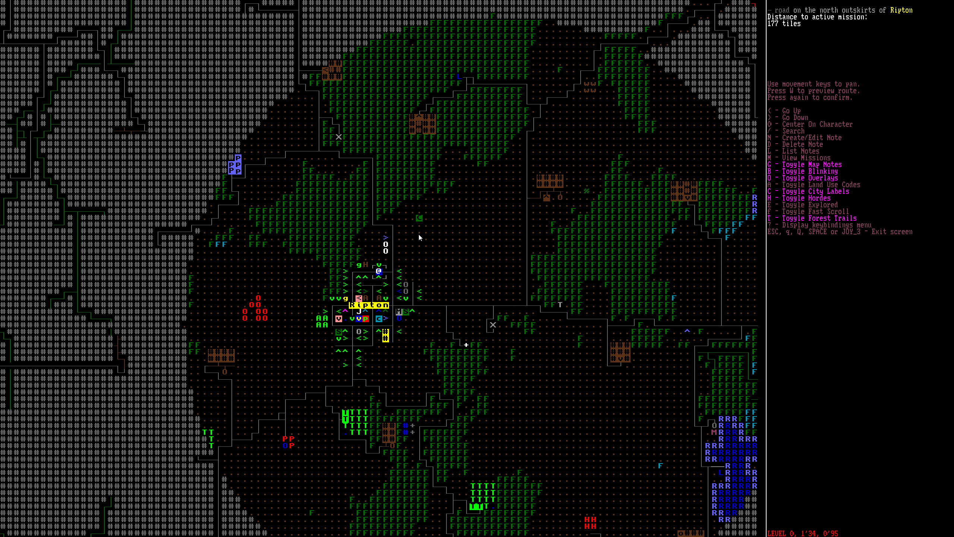
key("Left")
key("Left")
key("Up")
key("Escape")
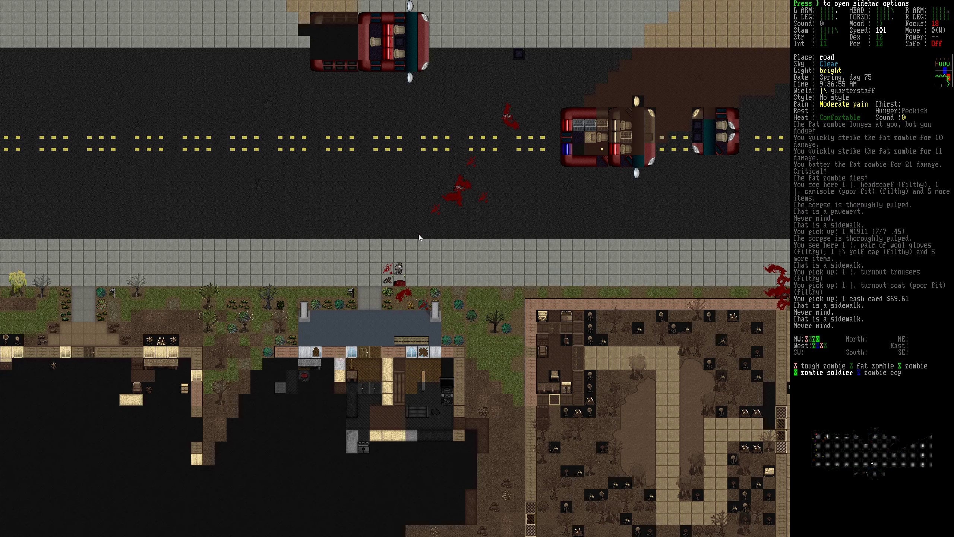
Walk east and cross the road to the far sidewalk
key("Right")
key("Right")
key("Right")
key("Right")
key("Right")
key("Right")
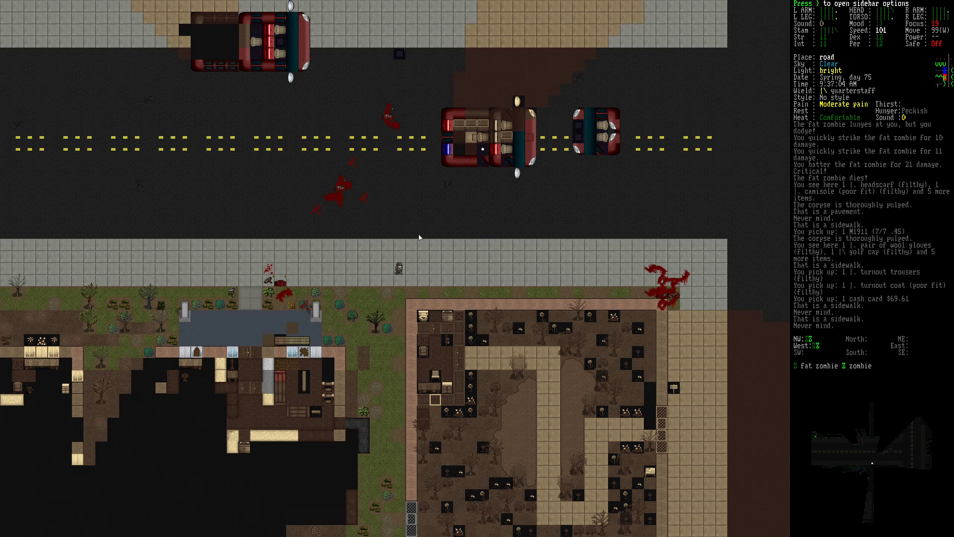
key("Up")
key("Up")
key("Up")
key("Up")
key("Up")
key("Up")
key("Up")
key("Up")
key("Up")
key("Left")
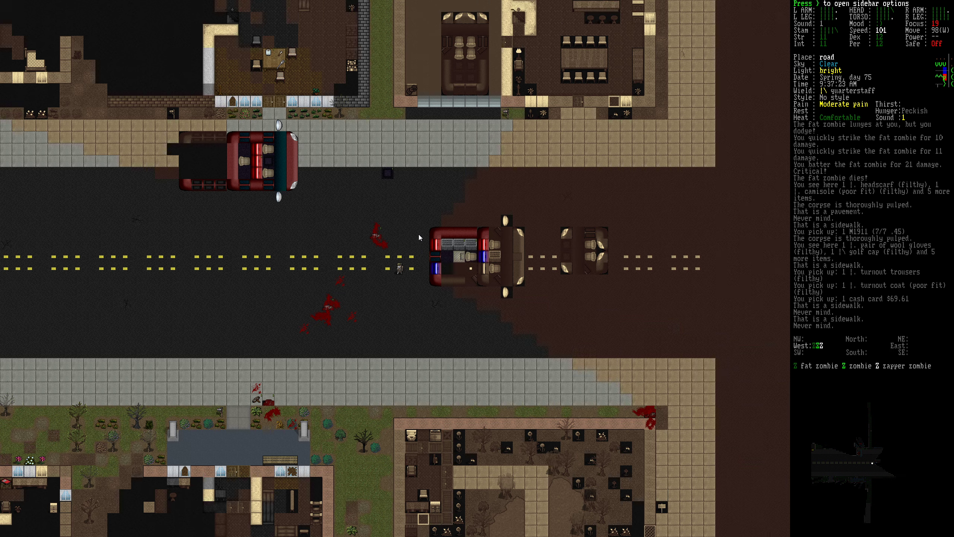
key("Up")
key("Up")
key("Up")
key("Up")
key("Up")
key("Up")
key("Up")
key("Up")
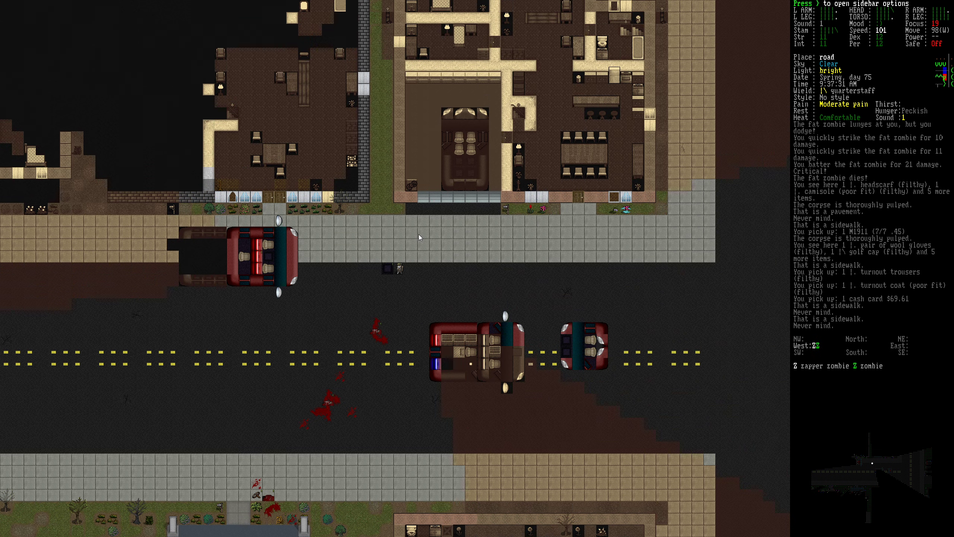
Grab the cart and haul it east down the street
key("G")
key("Left")
key("Right")
key("Right")
key("Right")
key("Right")
key("Right")
key("Right")
key("Right")
key("Right")
key("Down")
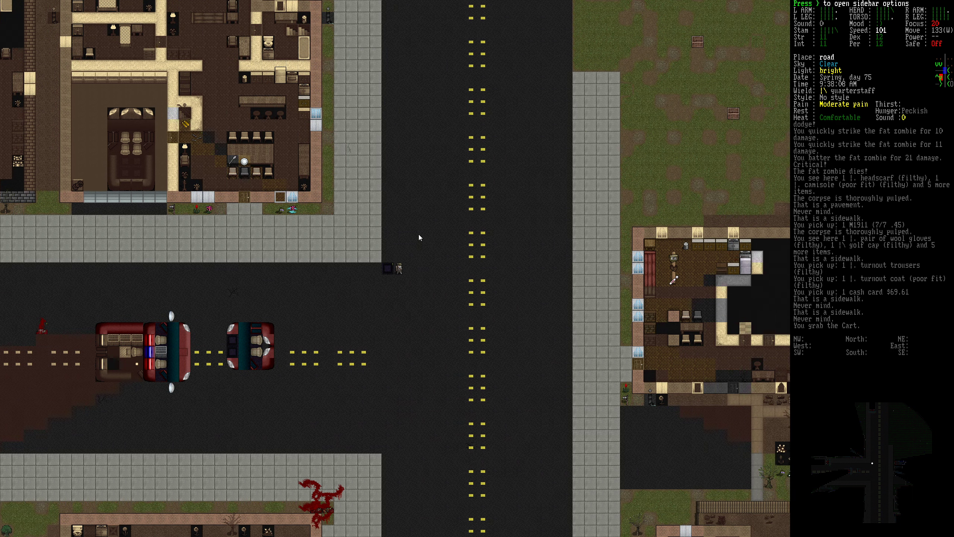
key("Right")
key("Right")
key("Right")
key("Down")
key("Down")
key("Down")
key("Down")
key("Right")
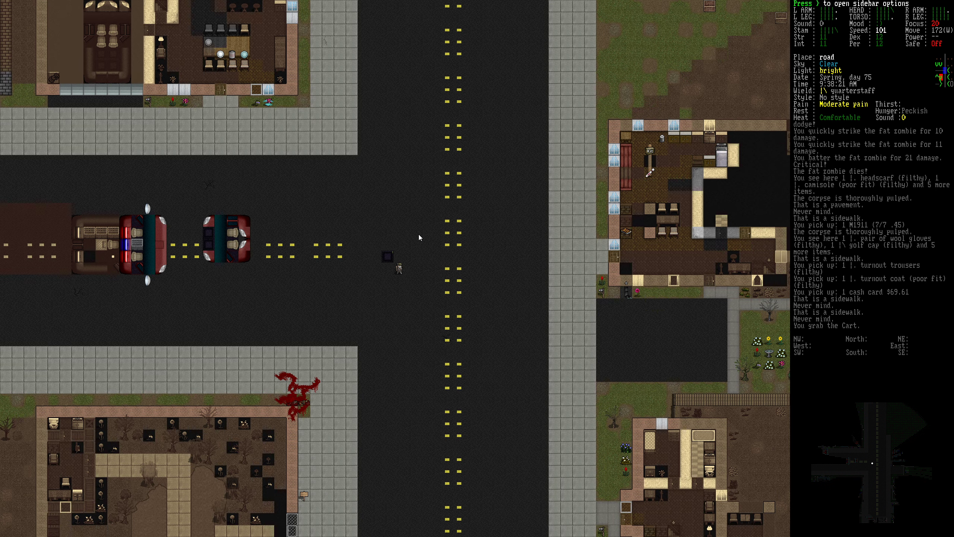
Push the cart up to the house, try the locked door and release the cart
key("Right")
key("Right")
key("Right")
key("Right")
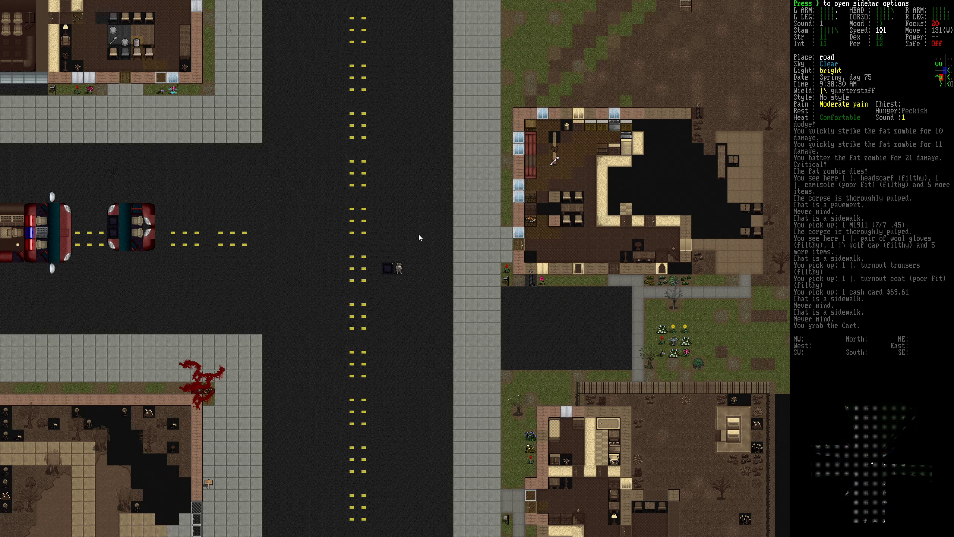
key("Right")
key("Right")
key("Right")
key("Right")
key("Right")
key("Up")
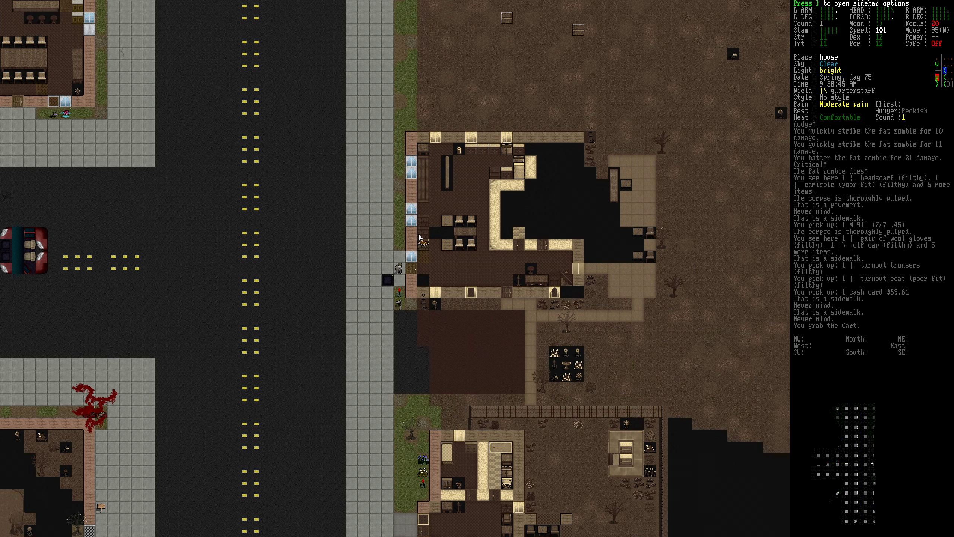
key("u")
key("Left")
Walk along the house to the mailbox and take the TIME magazine
key("Down")
key("Down")
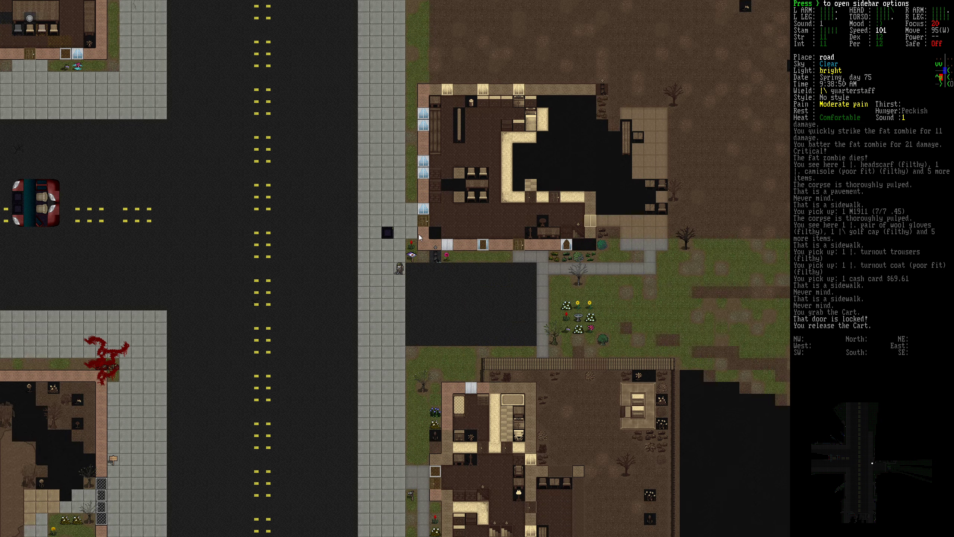
key("Right")
key("e")
key("c")
Confirm taking the TIME magazine and climb into the house through the window
key("Return")
key("Right")
key("Right")
key("Right")
key("Up")
key("Up")
key("Up")
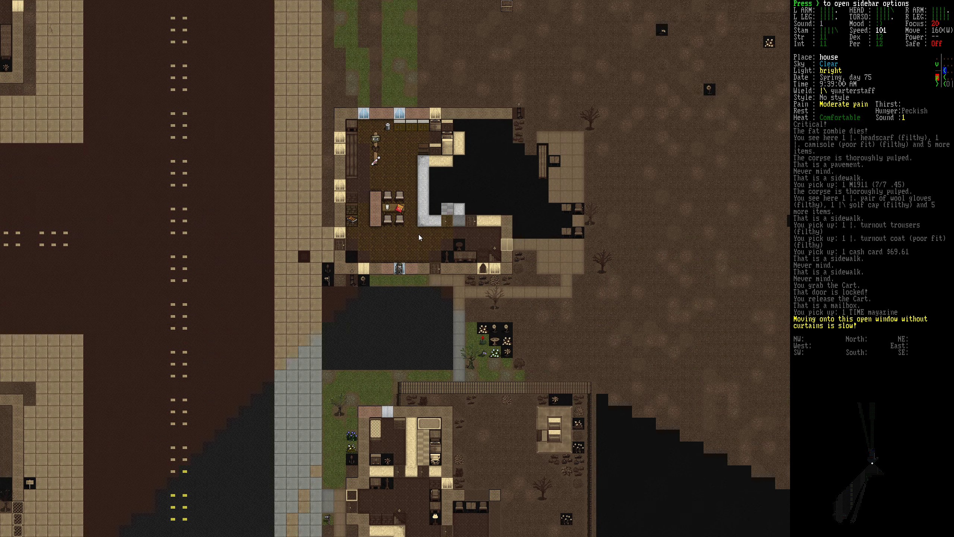
key("Left")
key("Left")
key("Left")
key("Up")
key("Up")
key("Up")
Examine the bookcase without taking anything, then look over the table's items
key("e")
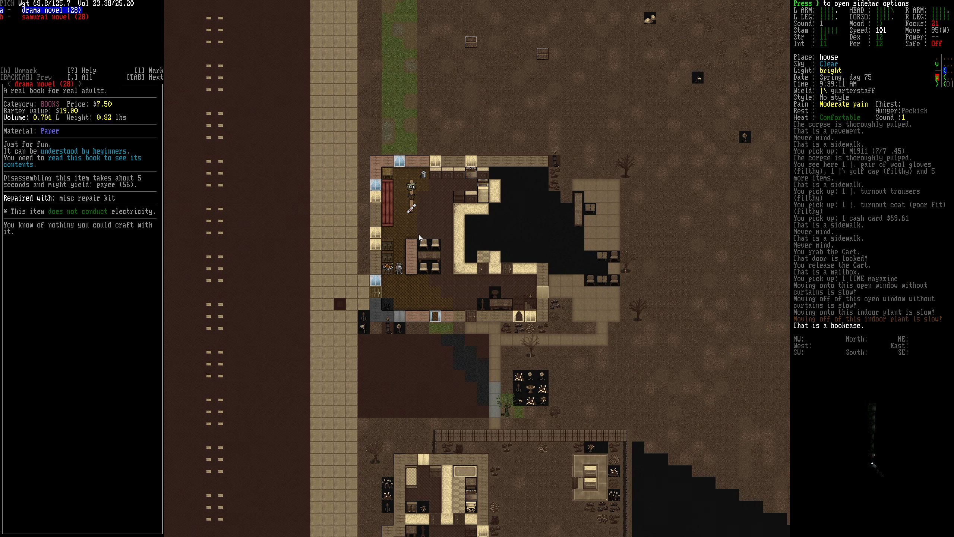
key("Escape")
key("e")
key("Down")
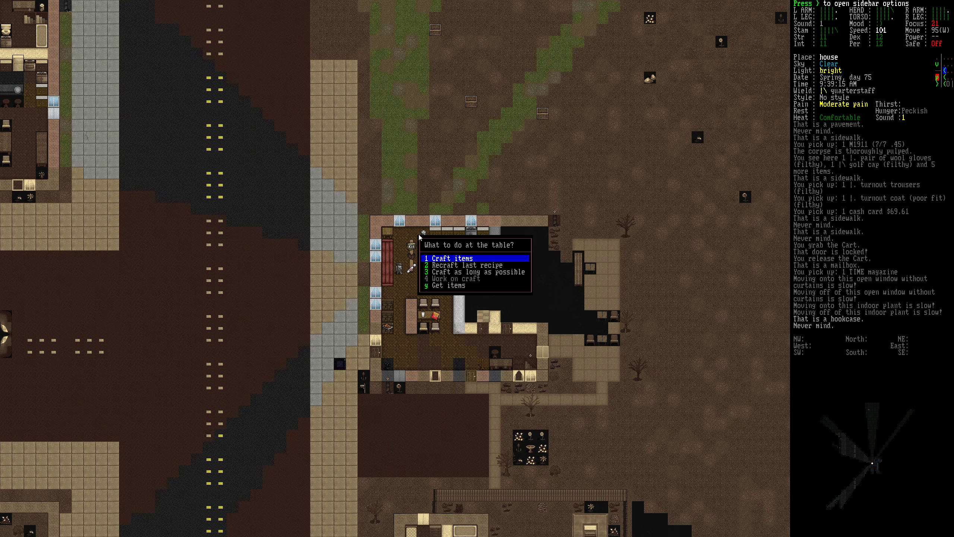
key("Up")
key("Return")
key("Escape")
Browse the remaining table items, leaving the leather gloves and radio car box
key("e")
key("Down")
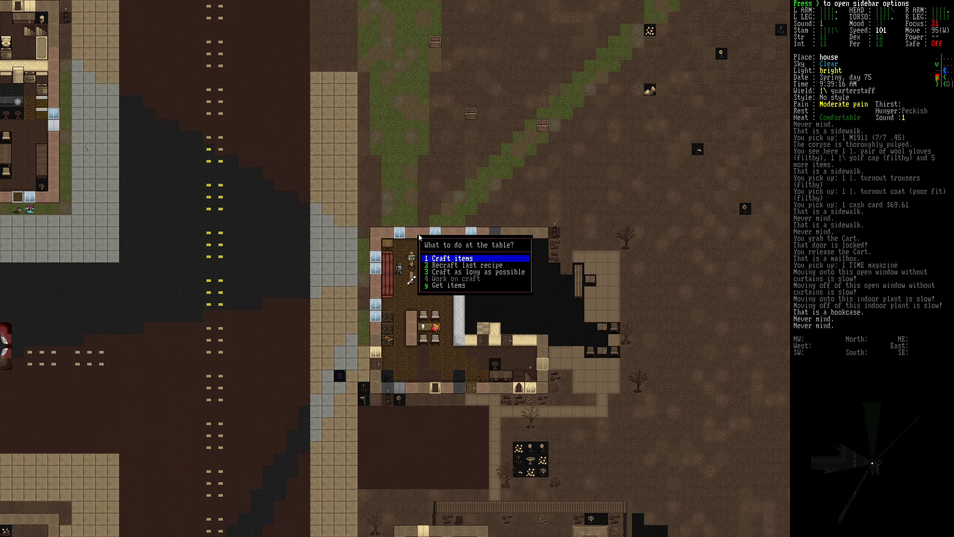
key("Up")
key("Return")
key("Escape")
key("Up")
key("Return")
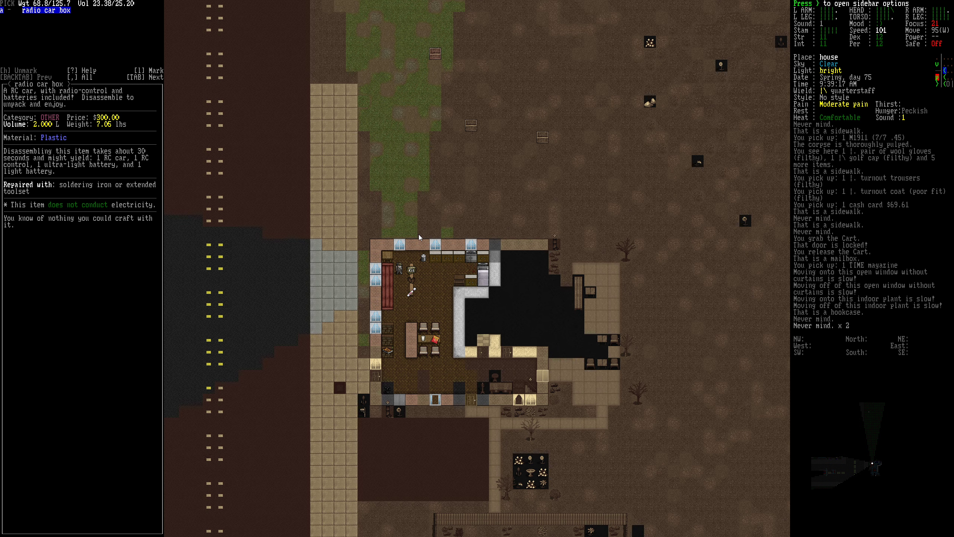
key("Escape")
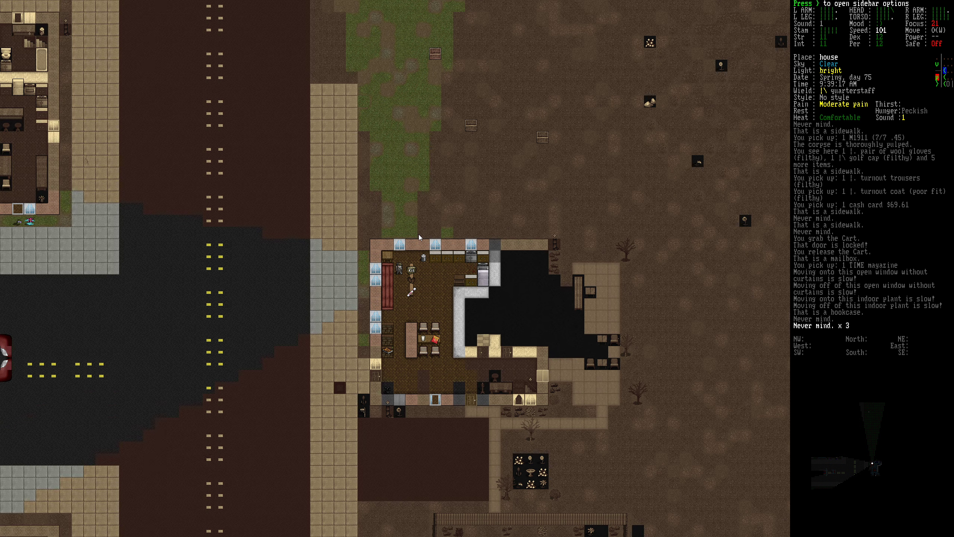
Walk east to the cupboard and go through its contents
key("Right")
key("KP_9")
key("KP_3")
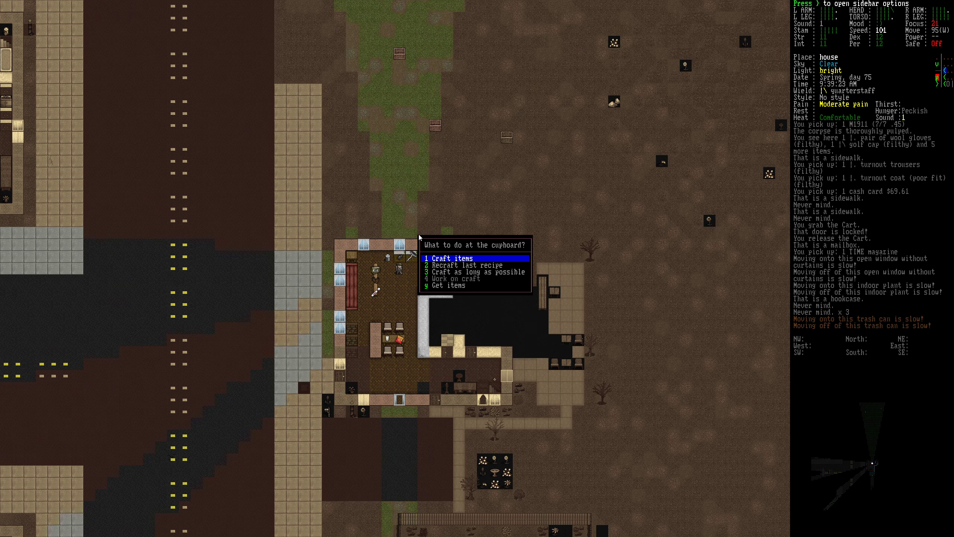
key("Up")
key("Return")
key("Down")
key("Down")
key("Down")
key("Down")
key("Down")
key("Down")
key("Down")
key("Down")
Take four long strings, 200 duct tape and a lighter from the cupboard
key("Up")
key("Up")
key("Up")
key("Up")
key("Up")
key("Up")
key("Down")
key("Up")
key("Up")
key("Up")
key("Up")
key("Down")
key("Down")
key("Down")
key("Down")
key("Return")
Step east and check the kitchen tools, leaving them all
key("Right")
key("e")
key("Up")
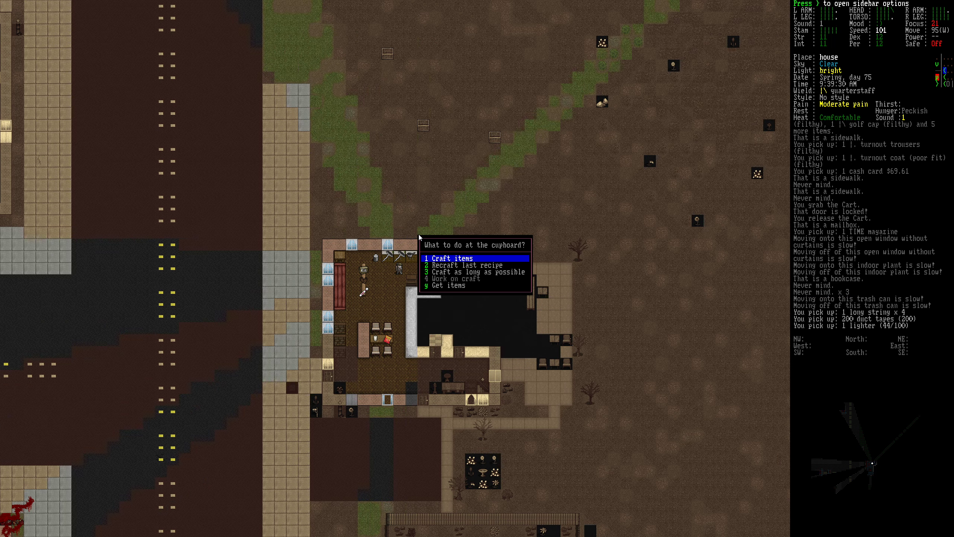
key("Return")
key("Down")
key("Down")
key("Down")
key("Down")
key("Down")
key("Down")
key("Down")
key("Escape")
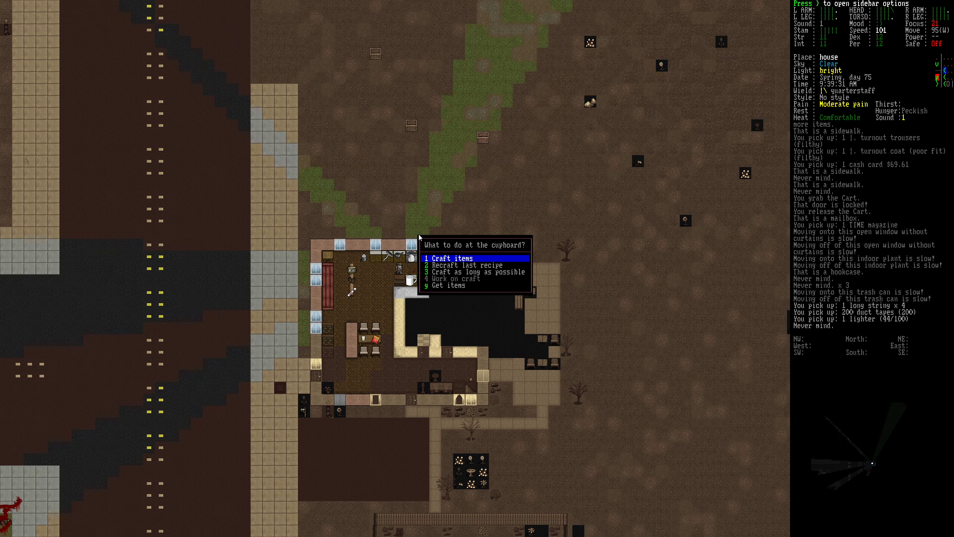
Check the cupboard and the sink's contents, leaving the items
key("Up")
key("Return")
key("Escape")
key("Right")
key("e")
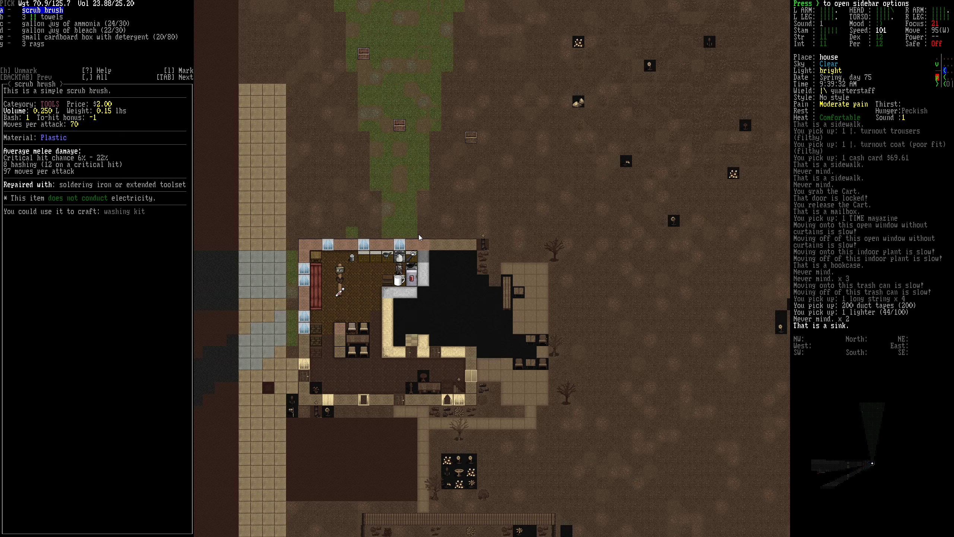
key("Down")
key("Down")
key("Escape")
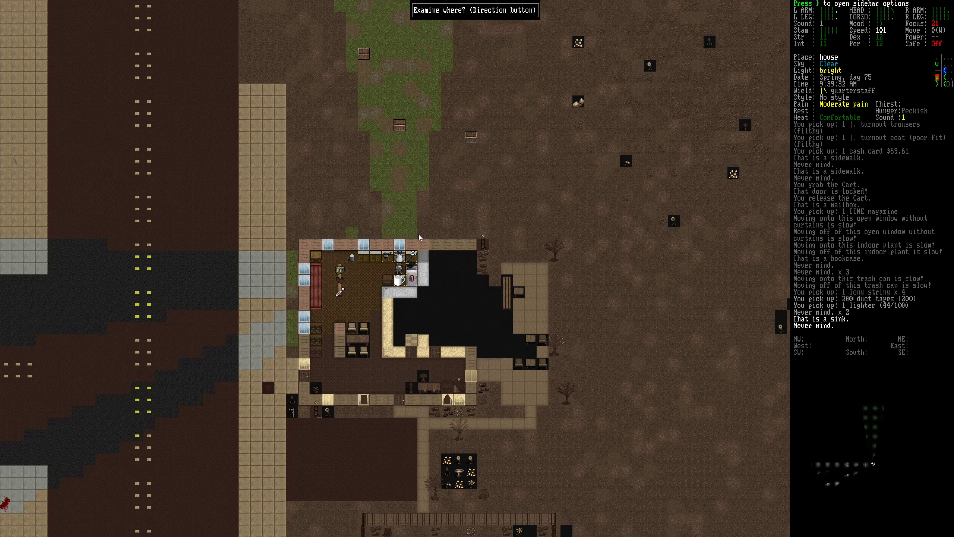
Use the cupboard beside the sink and back out without crafting anything
key("Left")
key("1")
key("Down")
key("Escape")
Look over the food in the refrigerator and leave it
key("Down")
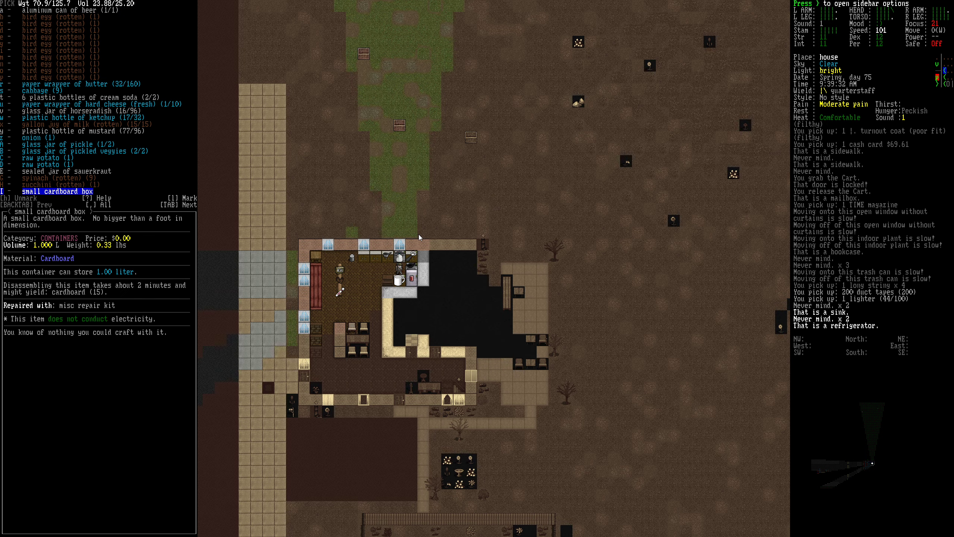
key("Up")
key("Up")
key("Up")
key("Down")
key("Down")
key("Up")
key("Down")
key("Up")
key("Up")
key("Up")
key("Up")
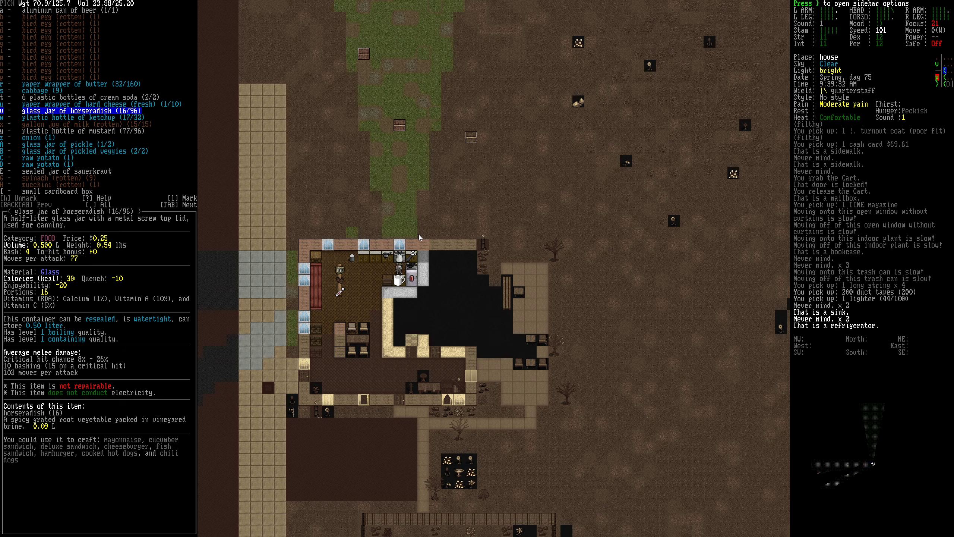
key("Escape")
Browse the cupboard's food items, leaving them as they are
key("e")
key("Return")
key("Down")
key("Down")
key("Down")
key("Down")
key("Down")
key("Down")
key("Down")
key("Escape")
Check another storage spot's contents without taking anything
key("Down")
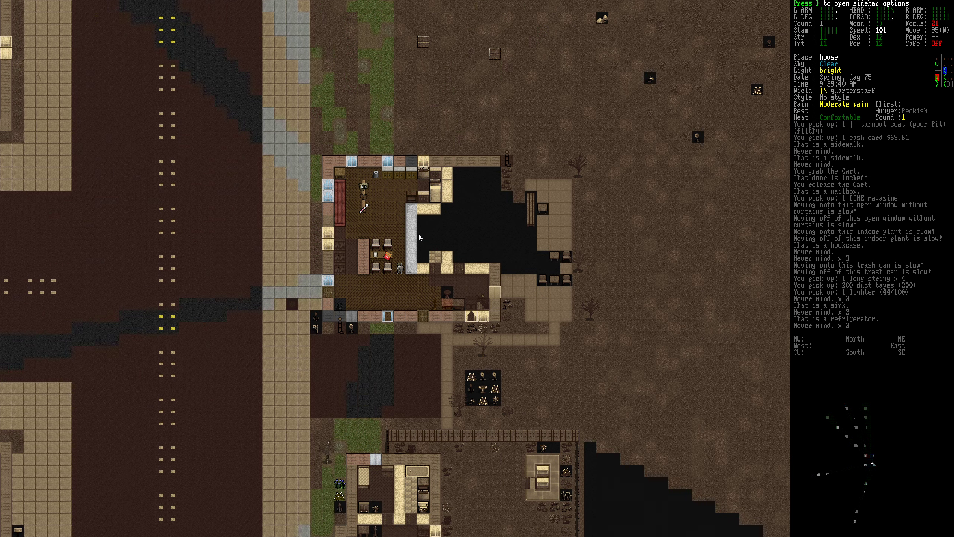
key("e")
key("Return")
key("Escape")
key("Down")
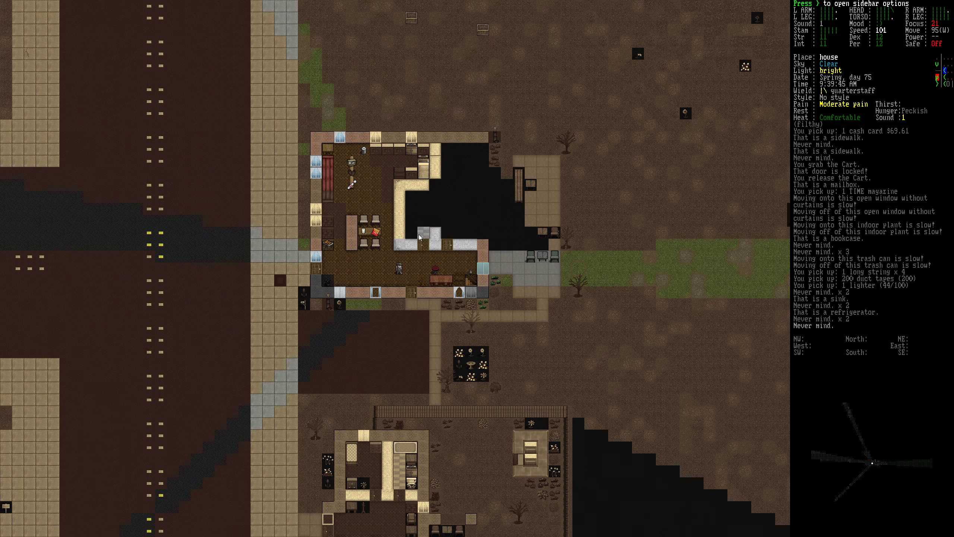
Walk over to the desk and skip its items
key("Right")
key("e")
key("Left")
key("Return")
key("Escape")
key("Up")
key("Left")
key("Up")
key("Up")
key("Left")
Step to the toilet and pour out its water
key("Up")
key("e")
key("Left")
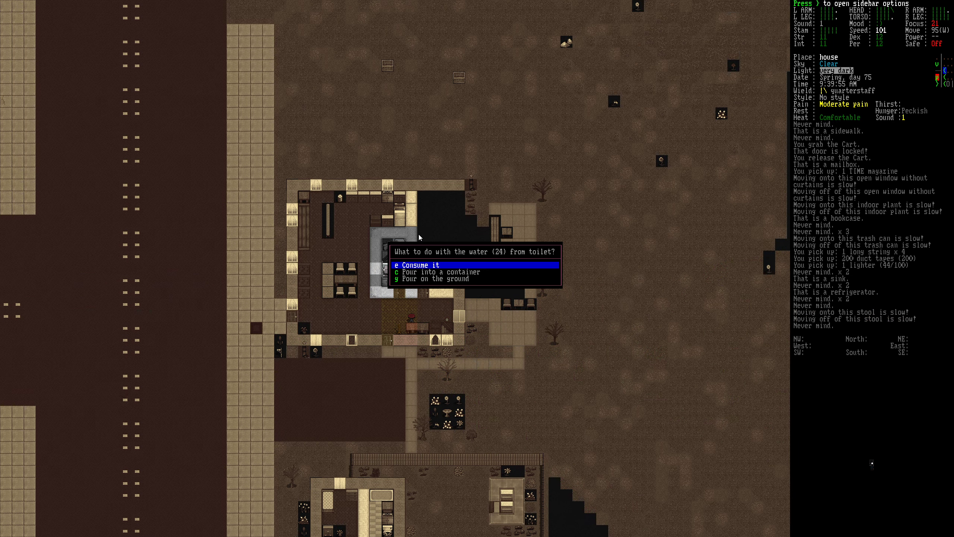
key("Down")
key("Return")
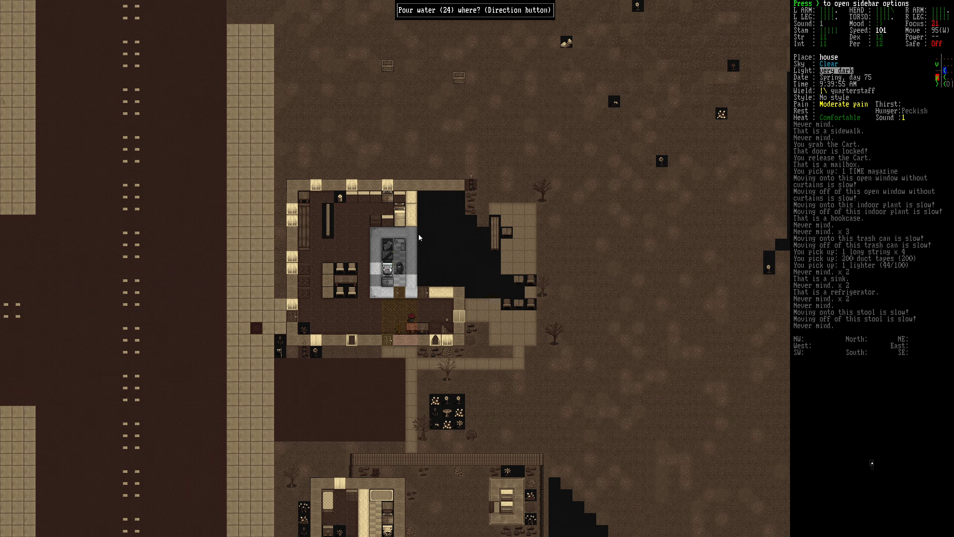
Examine the furniture around the counter and get items from the counter
key("Return")
key("Down")
key("Escape")
key("Up")
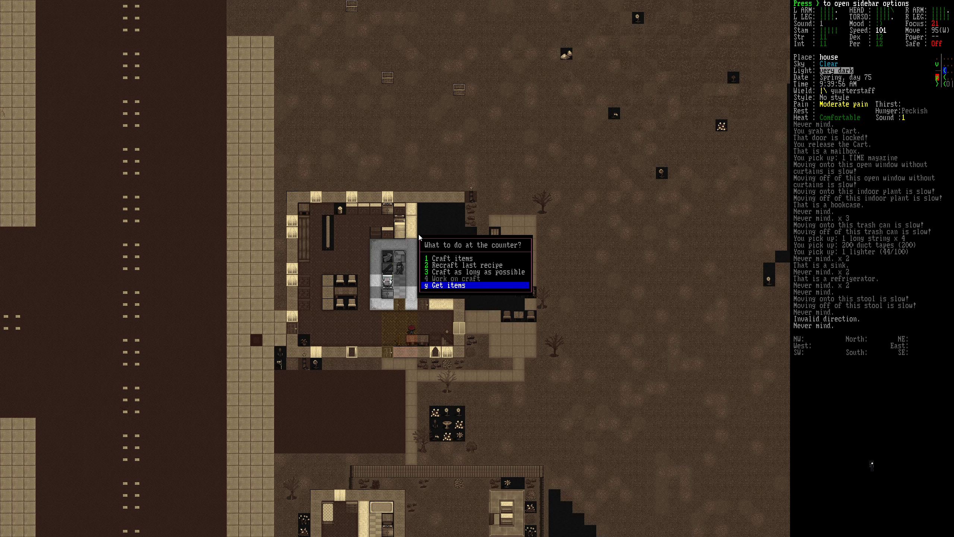
key("Return")
Leave the counter and walk across the house
key("Escape")
key("e")
key("Up")
key("Escape")
key("Down")
key("Right")
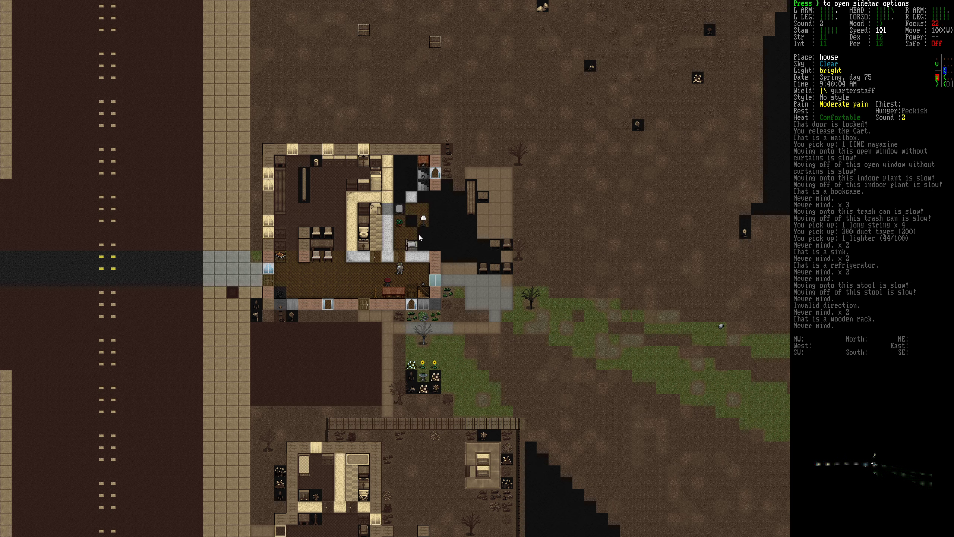
key("Up")
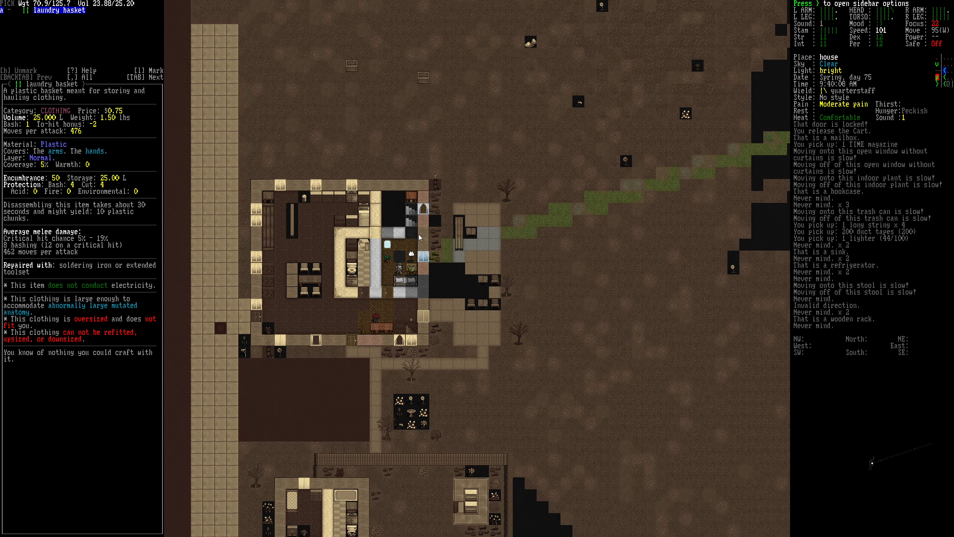
key("Escape")
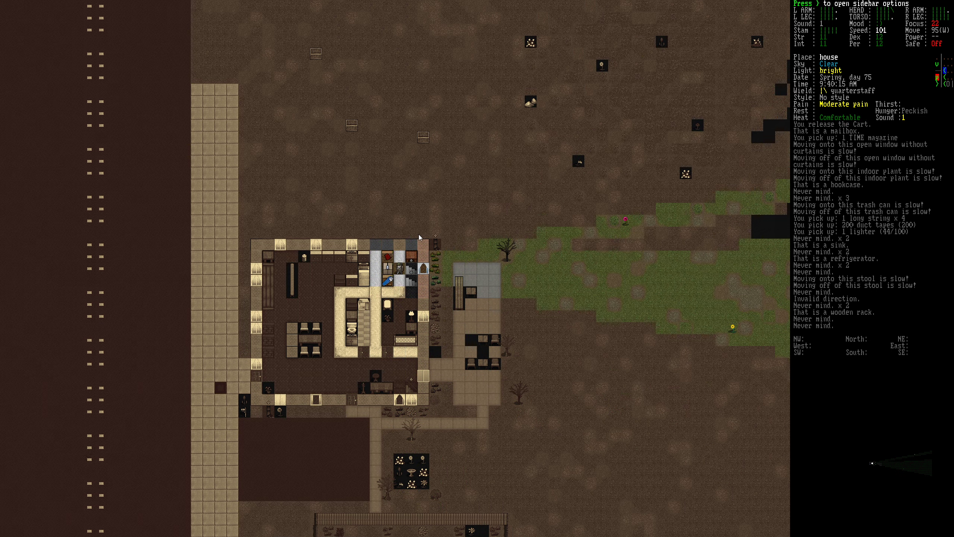
Take down the large cardboard box and mark the hard arm guards for pickup
key("e")
key("y")
key("Down")
key("Down")
key("Down")
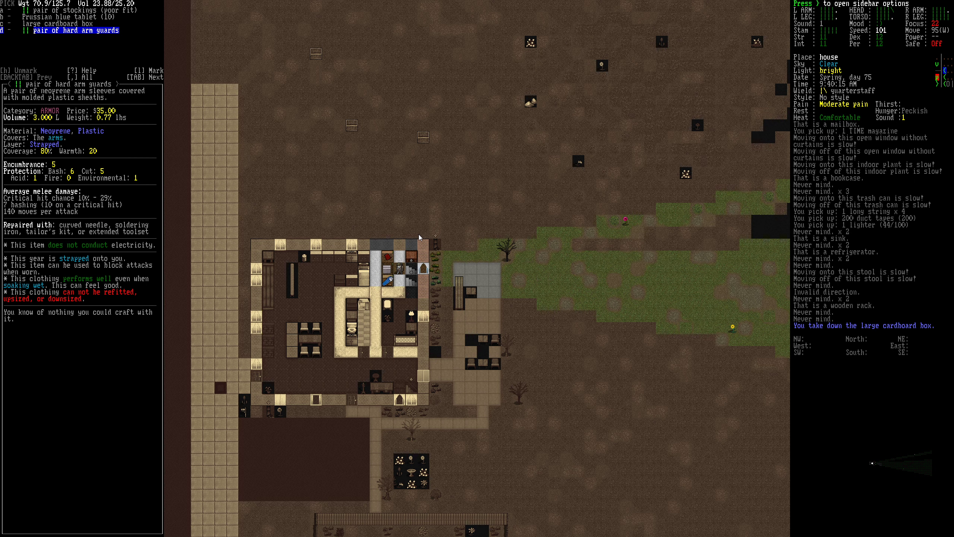
key("Right")
key("Return")
Check the dresser and then the wardrobe
key("Escape")
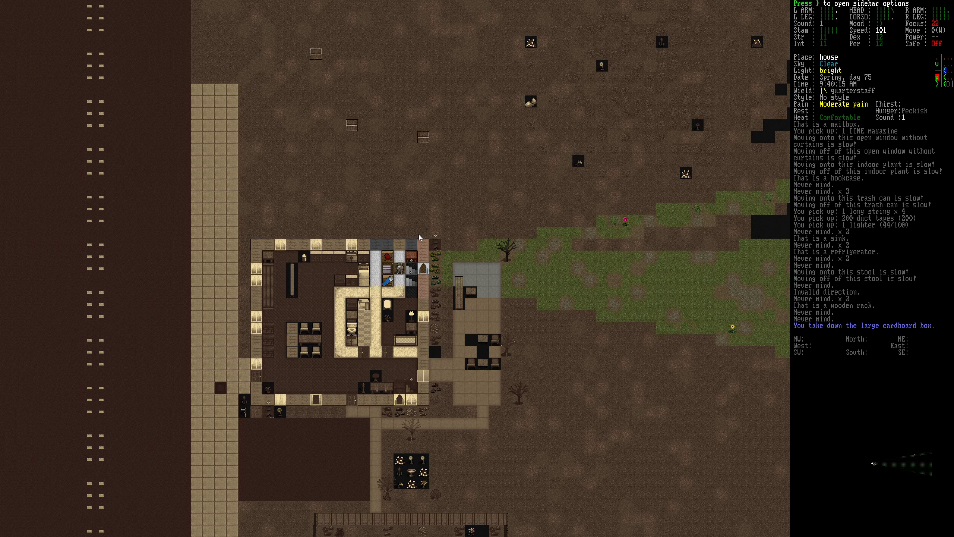
key("Left")
key("g")
key("Down")
key("Down")
key("Down")
key("Down")
key("Down")
key("Escape")
key("g")
key("Left")
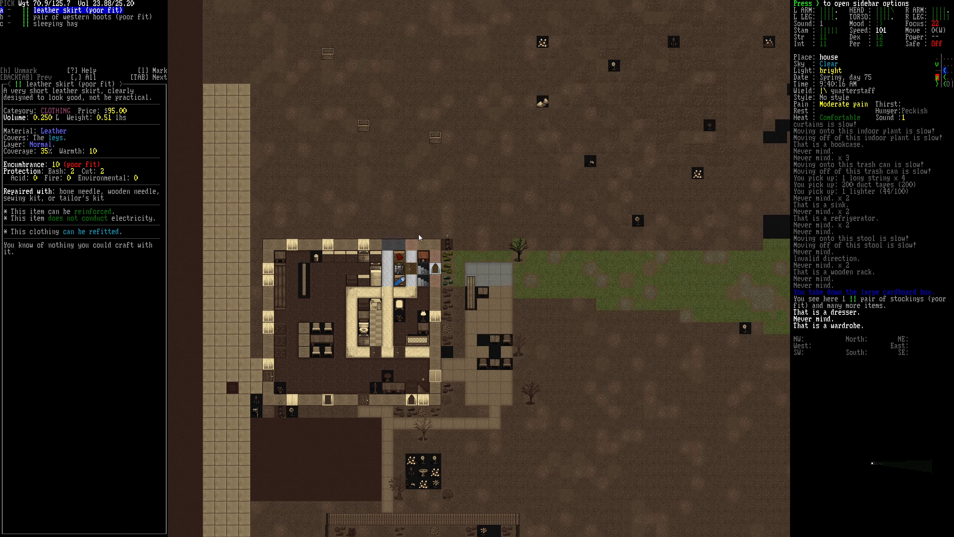
Climb out through the window and descend the stairs into the basement
key("Escape")
key("Right")
key("Right")
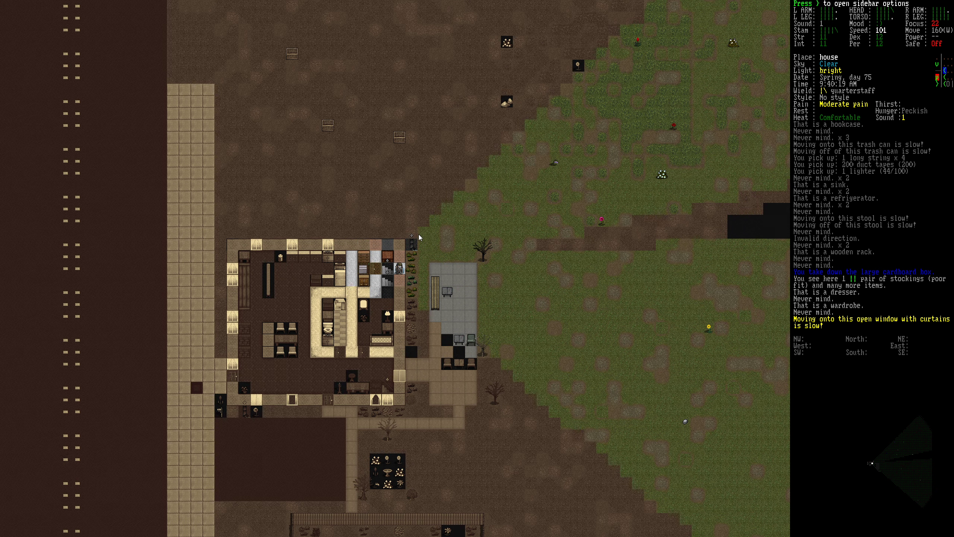
key("greater")
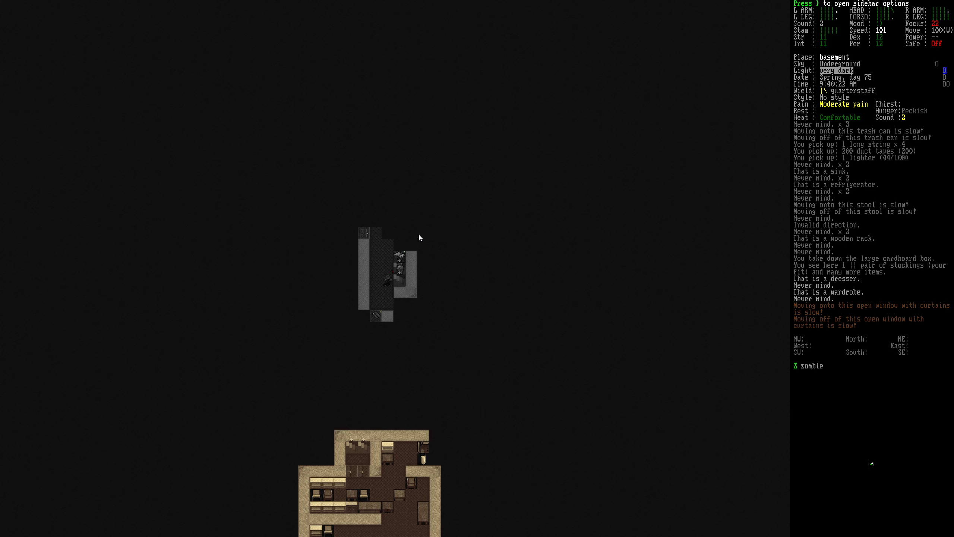
Attack the basement zombies to the south and northeast, then wait to recover
key("y")
key("Down")
key("Down")
key("Down")
key("Down")
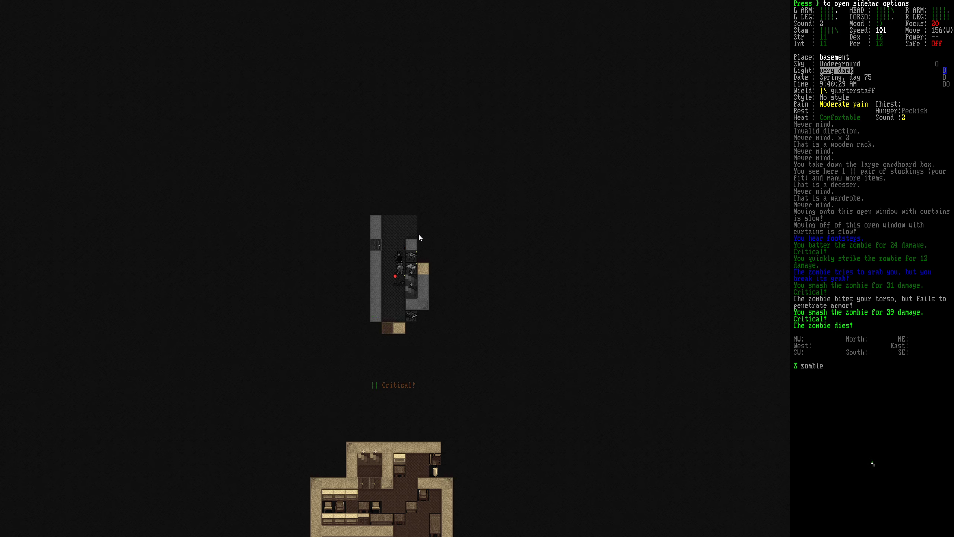
key("u")
key("u")
key("u")
key("u")
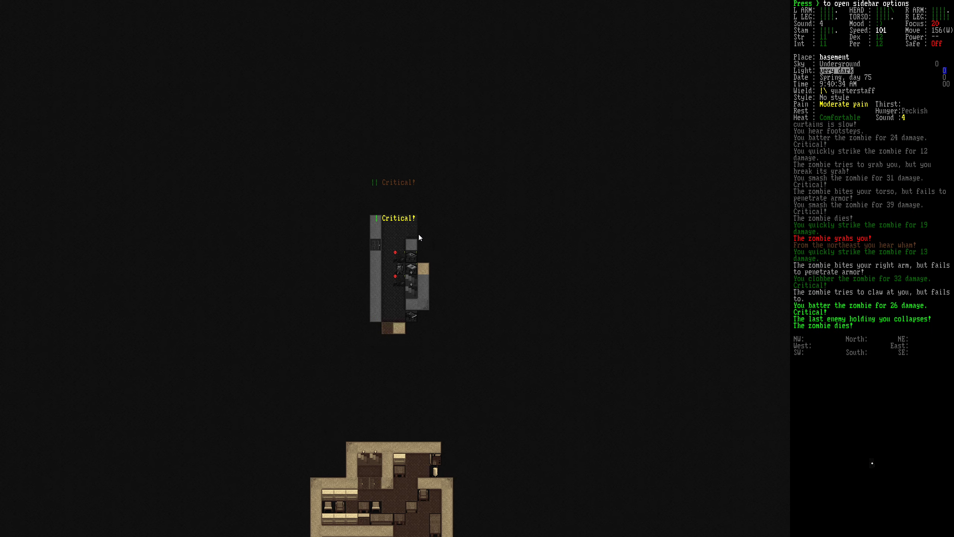
key("bar")
key("Return")
key("Return")
Pulp the corpse, browse the bookcase magazines, then walk south
key("e")
key("l")
key("Down")
key("Escape")
key("e")
key("u")
key("Down")
key("Escape")
key("j")
key("j")
key("j")
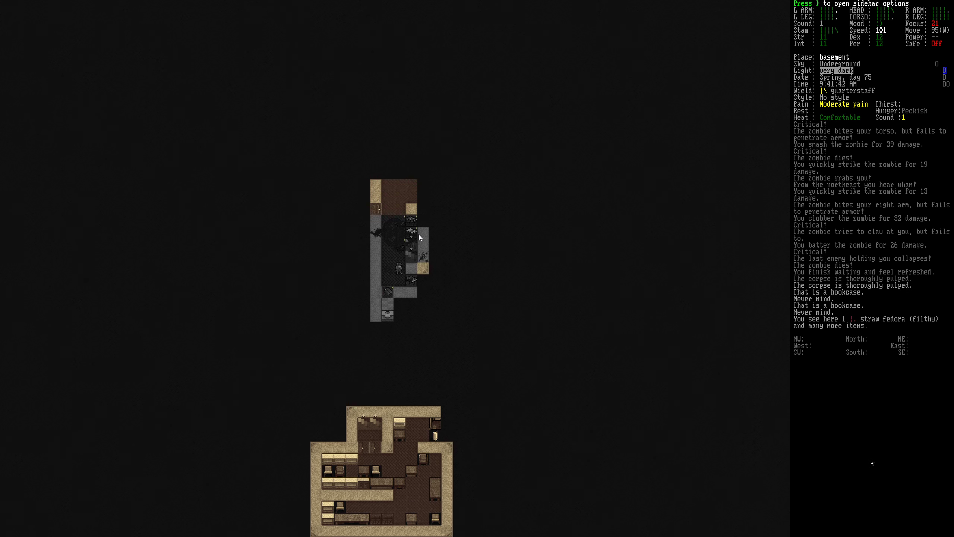
Walk south past the door frame, browsing the item piles there
key("j")
key("e")
key("l")
key("Escape")
key("e")
key("j")
key("Down")
key("Escape")
key("j")
key("j")
key("j")
Check the glass jar pile to the south, then walk back north
key("e")
key("l")
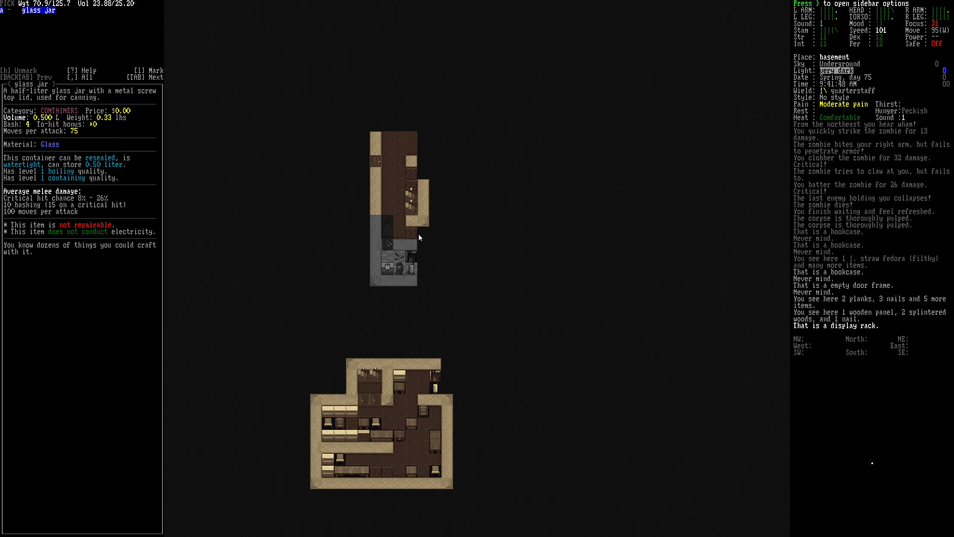
key("Escape")
key("k")
key("k")
key("k")
key("k")
key("k")
key("k")
key("k")
key("k")
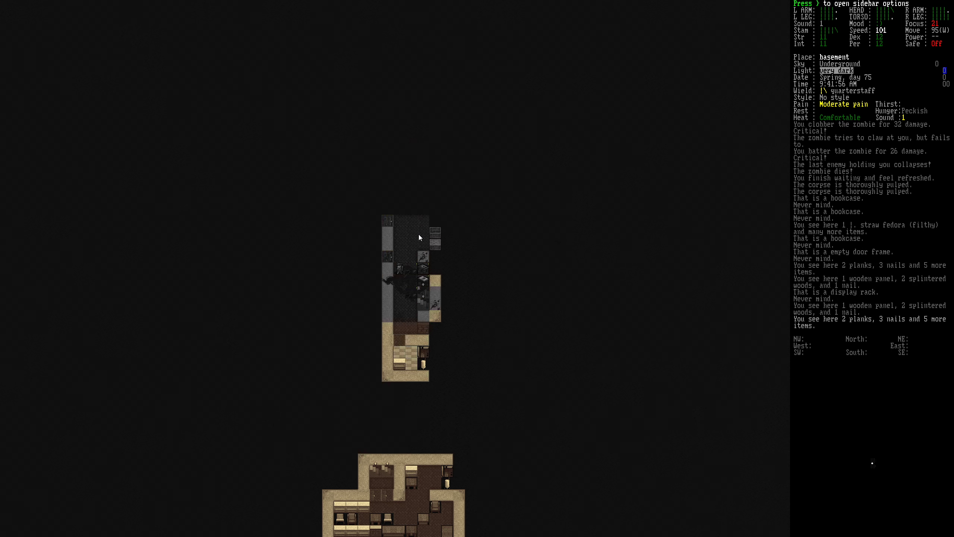
key("k")
key("k")
key("k")
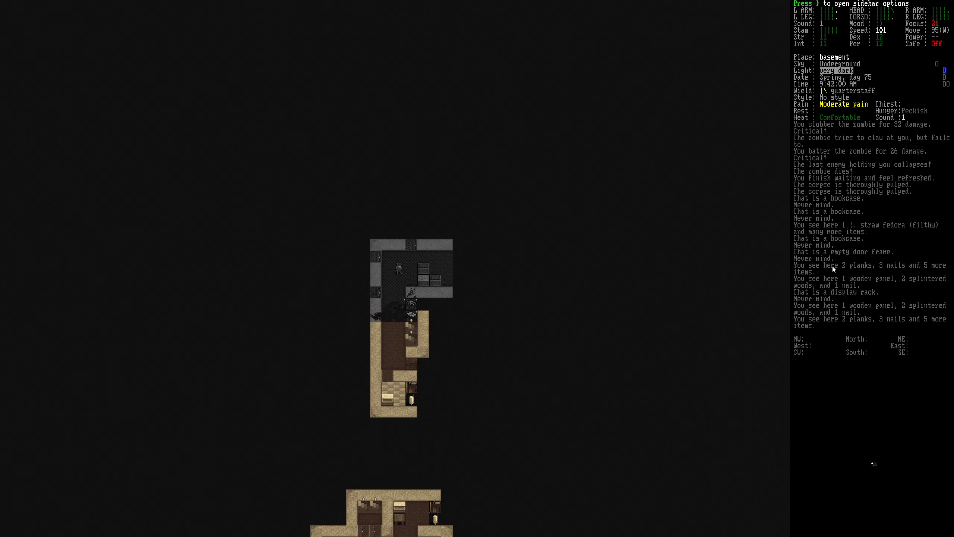
Try prying the crate, then kill the approaching zombie
key("n")
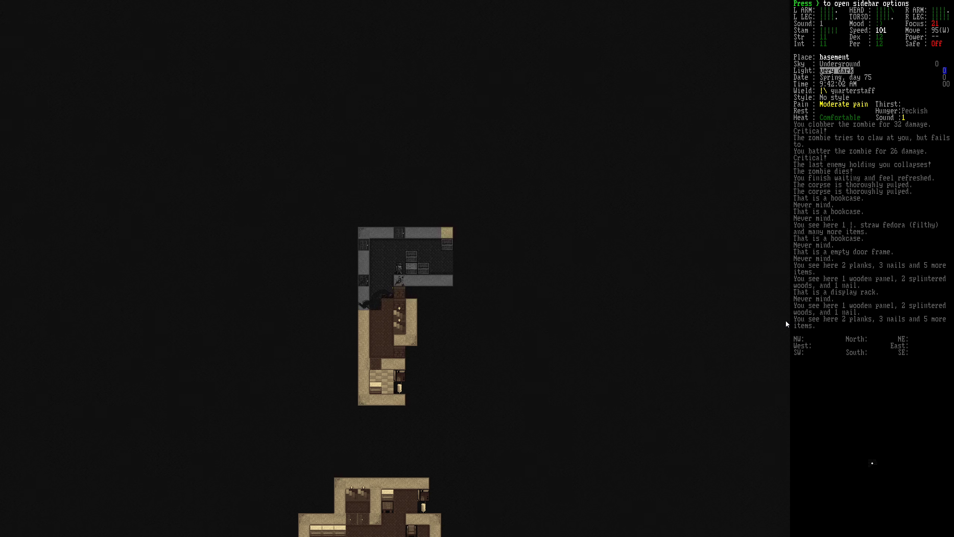
key("e")
key("k")
key("l")
key("l")
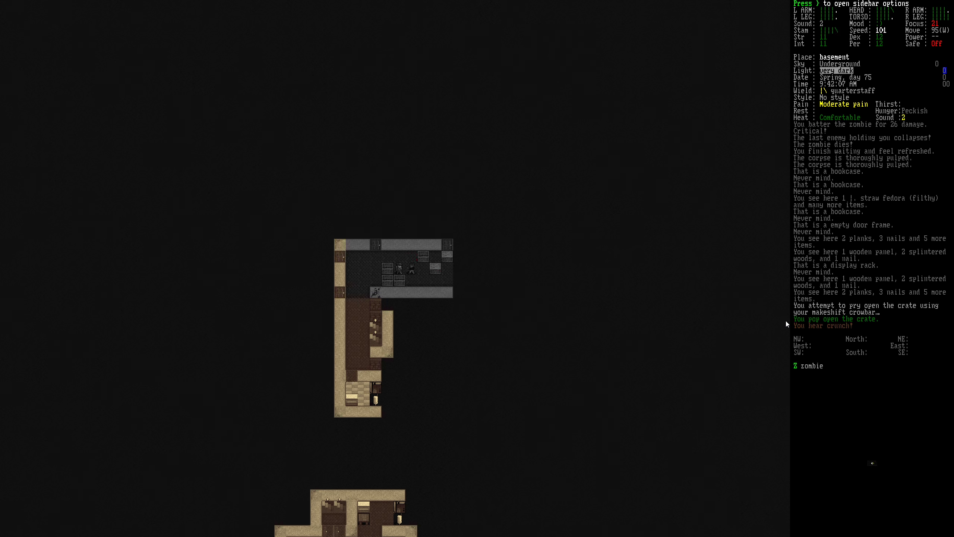
key("l")
key("l")
key("l")
key("l")
key("l")
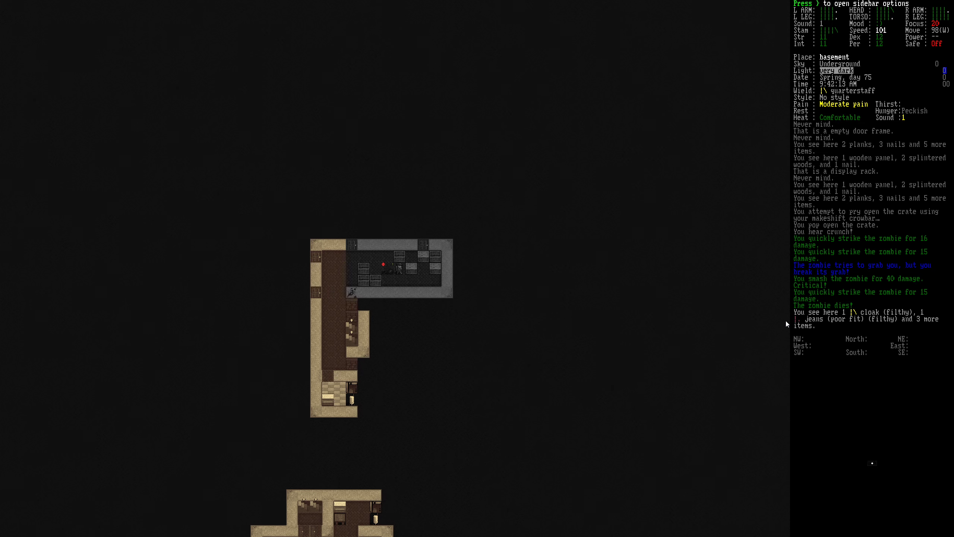
Pulp the zombie corpse
key("s")
key("e")
key("Down")
key("Escape")
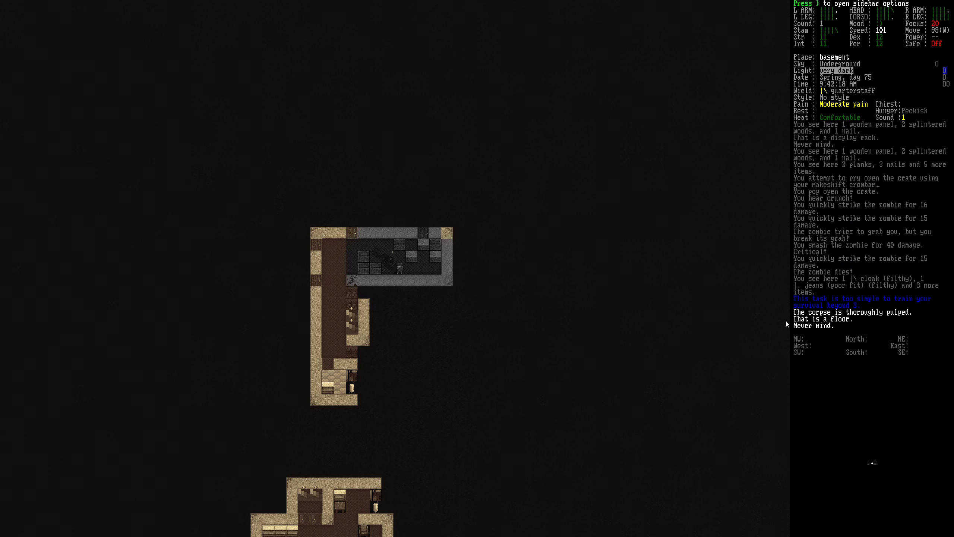
Step east and pry open the crates there
key("l")
key("e")
key("l")
key("u")
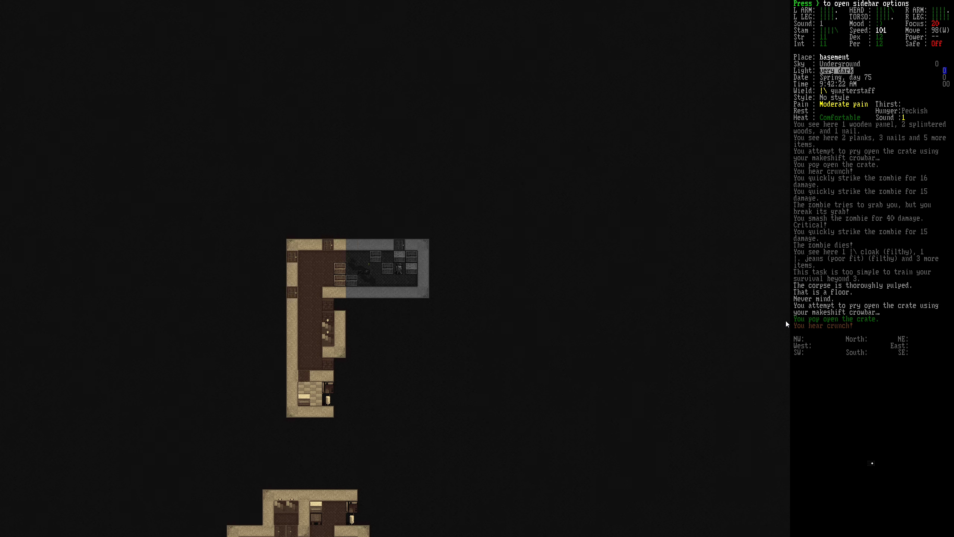
key("e")
key("l")
key("e")
key("l")
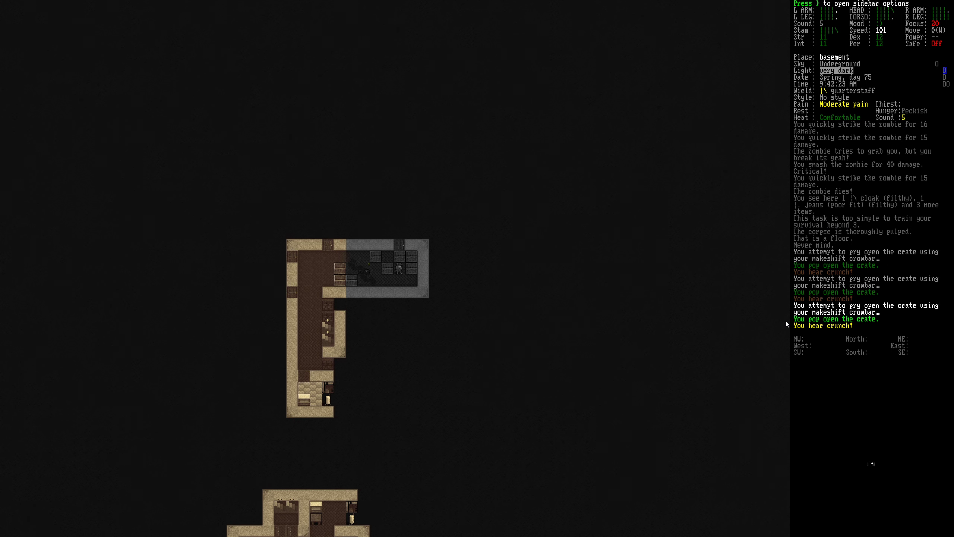
Walk to the display rack and check its contents
key("y")
key("k")
key("u")
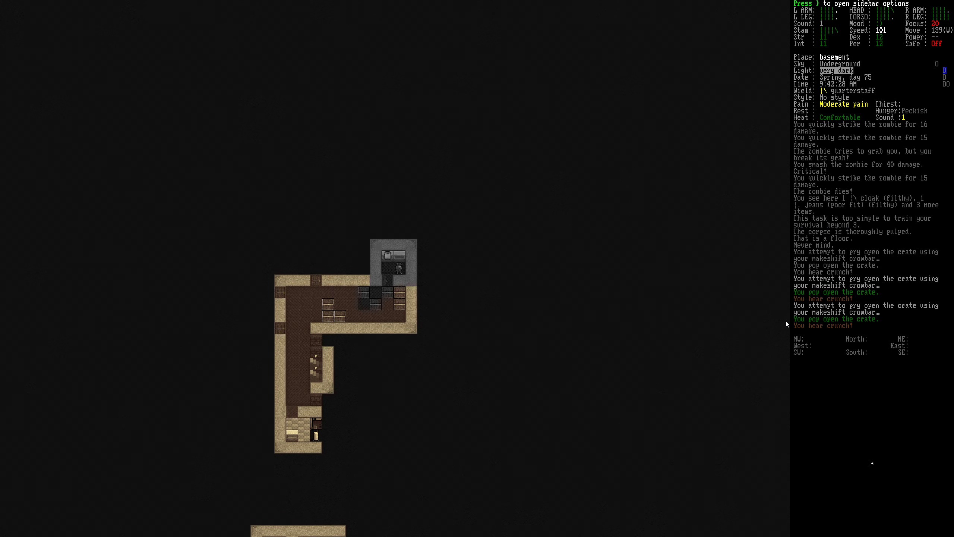
key("e")
key("k")
key("Escape")
key("b")
key("j")
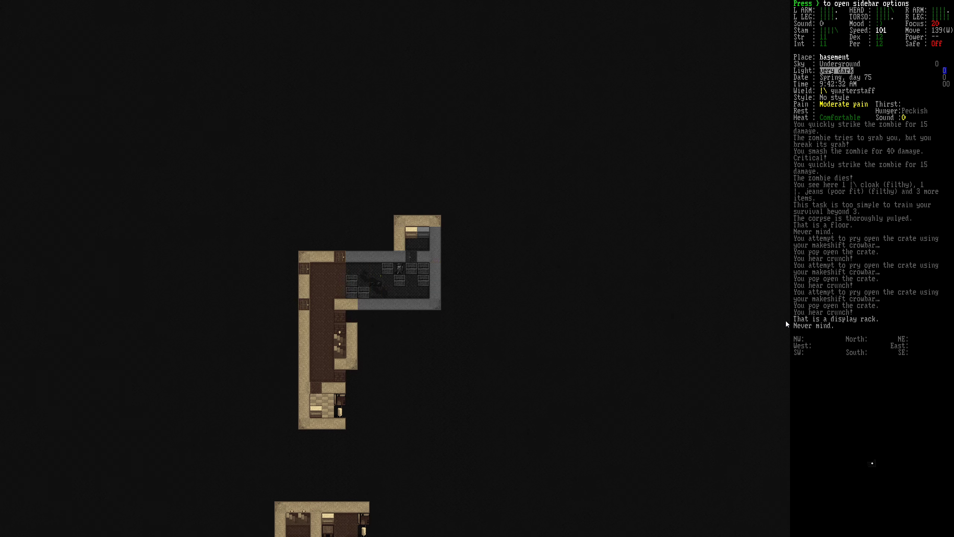
Walk west and north, then examine the other display rack
key("h")
key("h")
key("h")
key("h")
key("h")
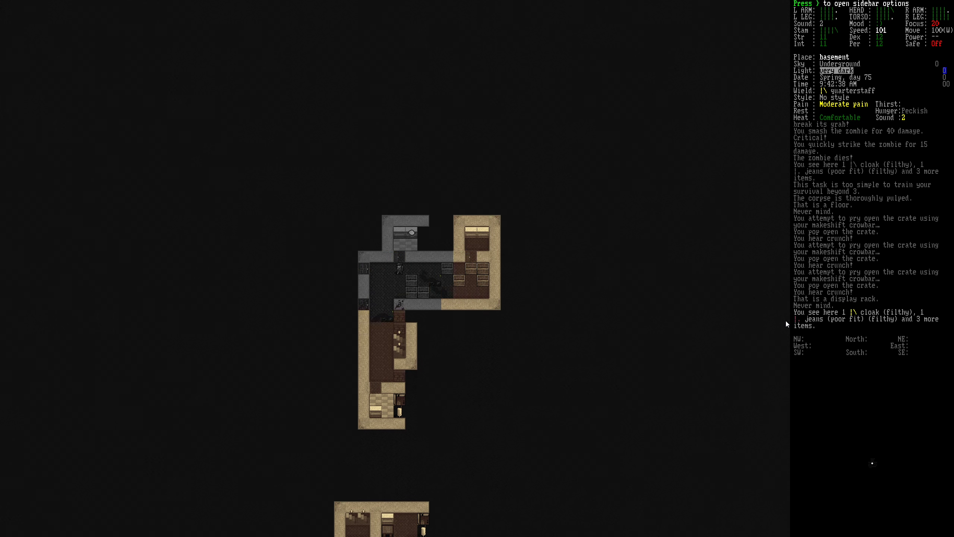
key("k")
key("k")
key("e")
key("k")
key("Escape")
key("l")
key("l")
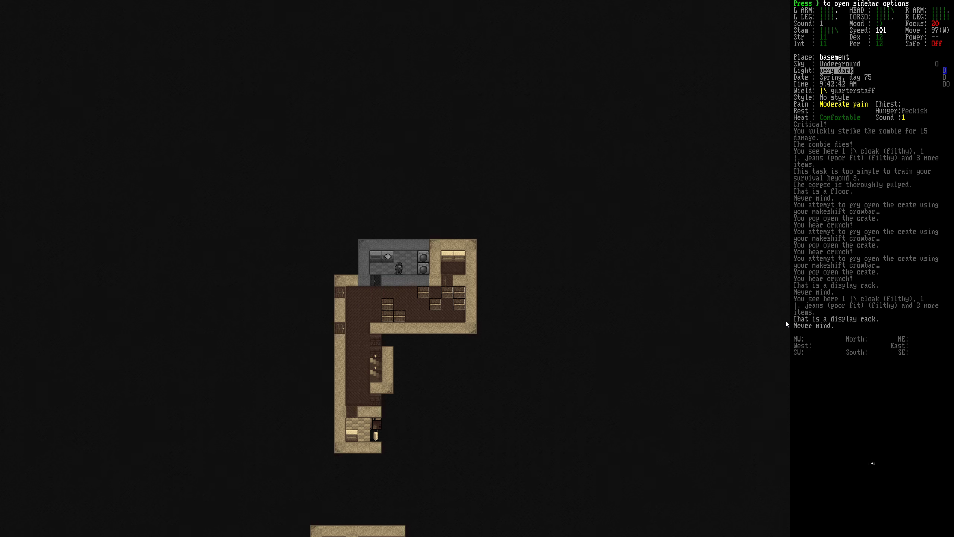
key("l")
key("e")
Examine the washing machine and dryer
key("k")
key("Escape")
key("e")
key("k")
key("Escape")
key("k")
key("e")
key("u")
key("Escape")
key("b")
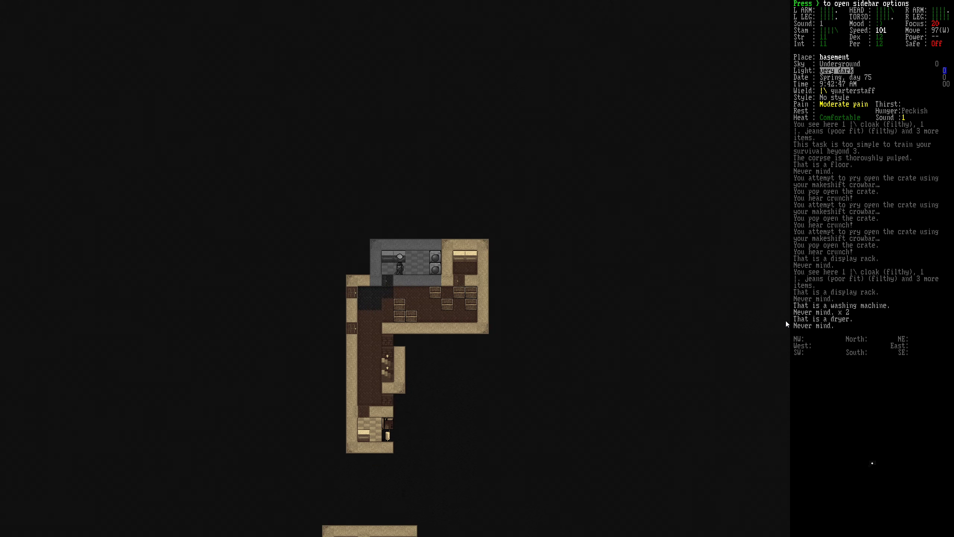
key("b")
key("b")
Walk west to check the dresser, then step onto the bed
key("h")
key("h")
key("h")
key("h")
key("h")
key("h")
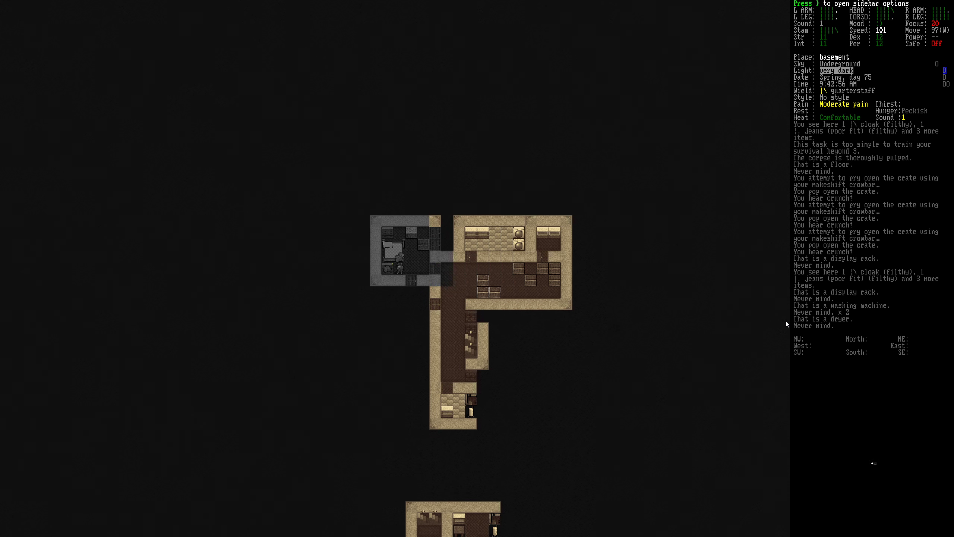
key("e")
key("h")
key("Down")
key("Escape")
key("k")
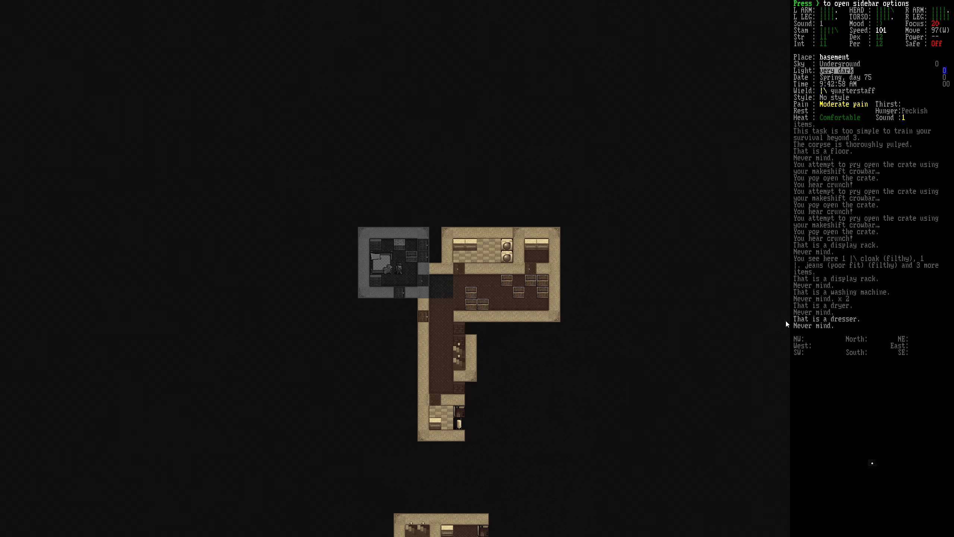
key("k")
key("k")
Step off the bed, take duct tape from the dresser, and pry a crate
key("e")
key("j")
key("Down")
key("Down")
key("Down")
key("Return")
key("n")
key("e")
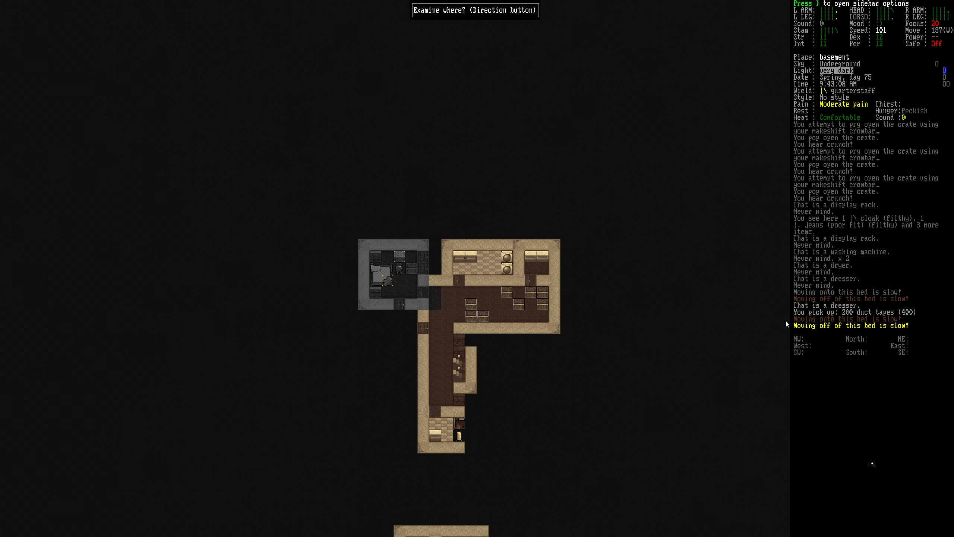
key("j")
Take more duct tape from the nearby dresser
key("u")
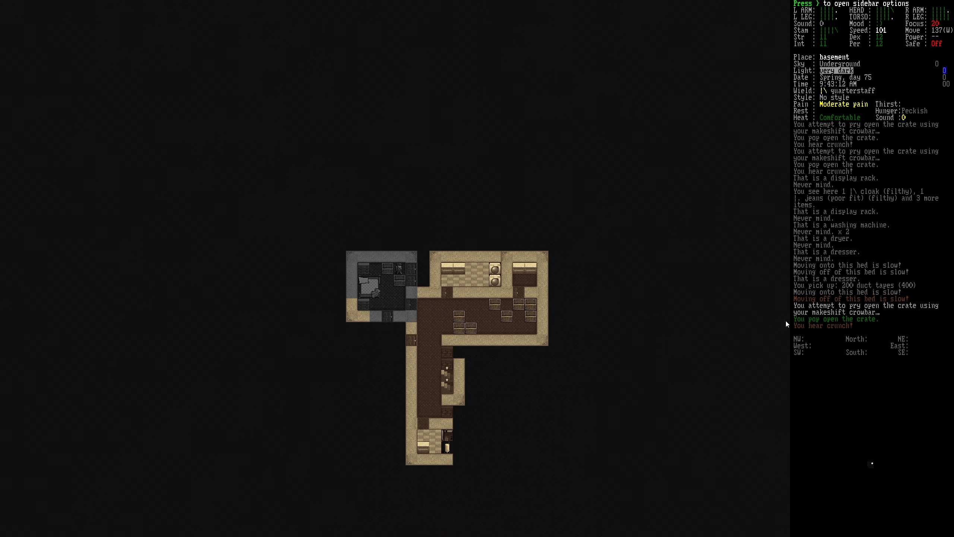
key("l")
key("e")
key("j")
key("Down")
key("Return")
Take the flashlight from the dresser and close its item list
key("e")
key("j")
key("Down")
key("Return")
key("e")
key("j")
key("Escape")
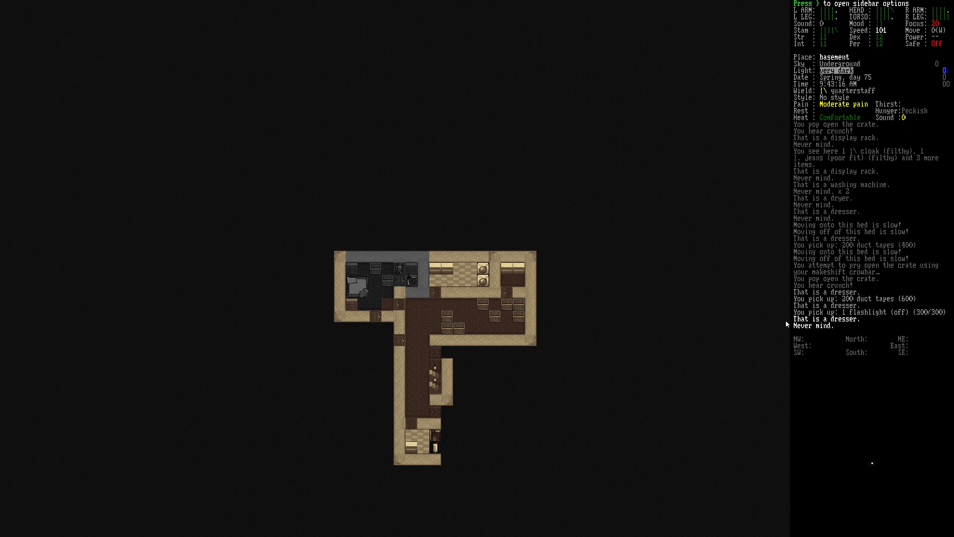
Walk west then south and look over the nearby floor
key("h")
key("b")
key("j")
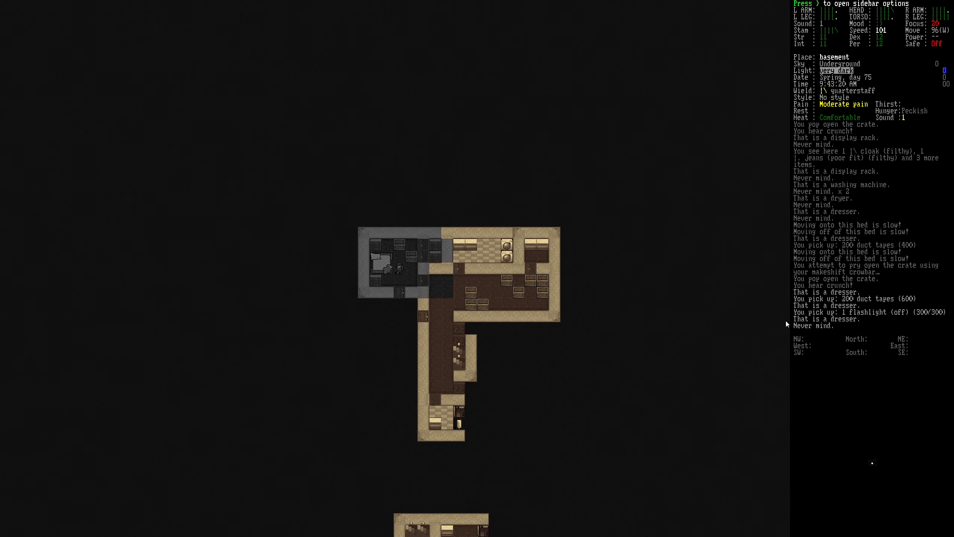
key("j")
key("j")
key("j")
key("j")
key("x")
key("Escape")
key("l")
Walk through the basement to the straw fedora tile near the exit
key("l")
key("l")
key("j")
key("j")
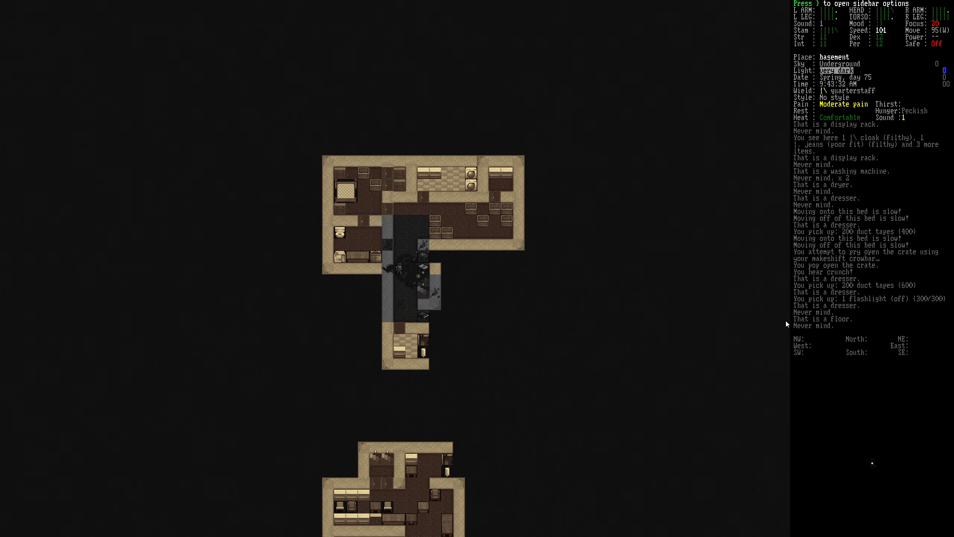
key("j")
key("j")
key("j")
key("l")
key("k")
key("k")
key("k")
key("k")
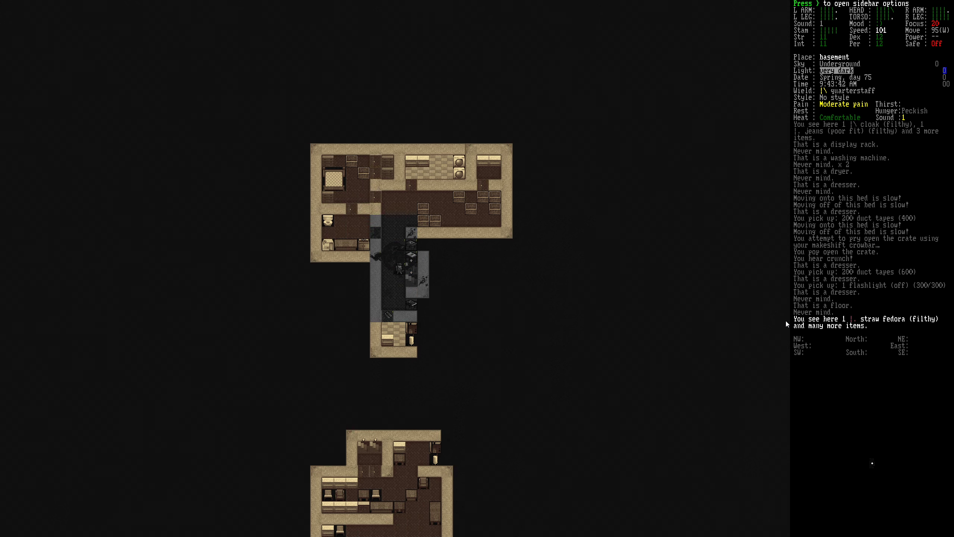
key("j")
key("l")
Climb up from the basement and walk through the house west onto the road
key("greater")
key("less")
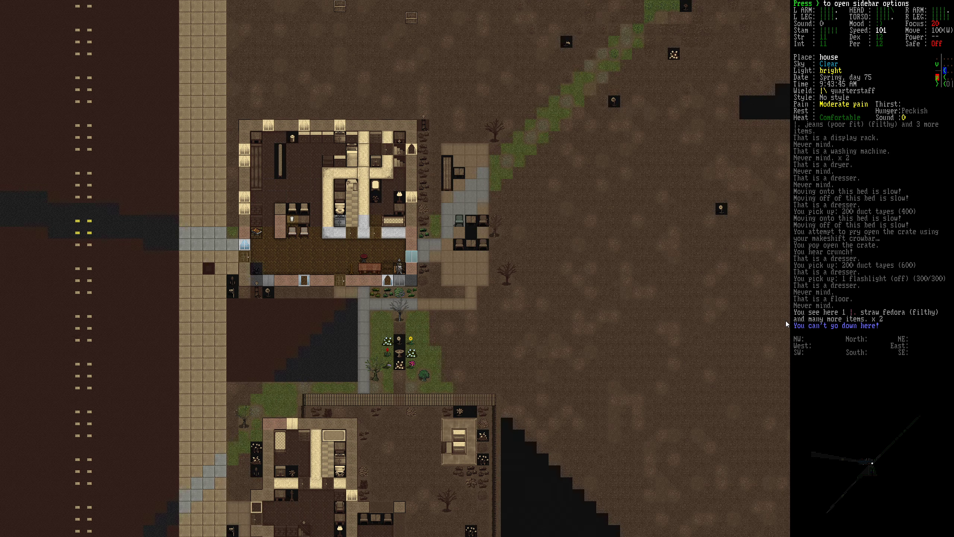
key("k")
key("h")
key("h")
key("h")
key("h")
key("h")
key("h")
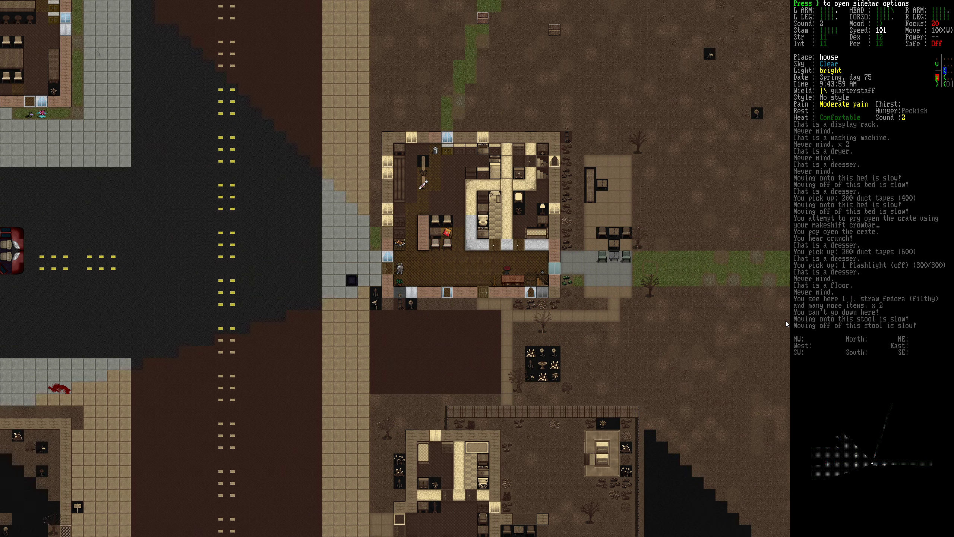
key("h")
key("h")
key("h")
key("D")
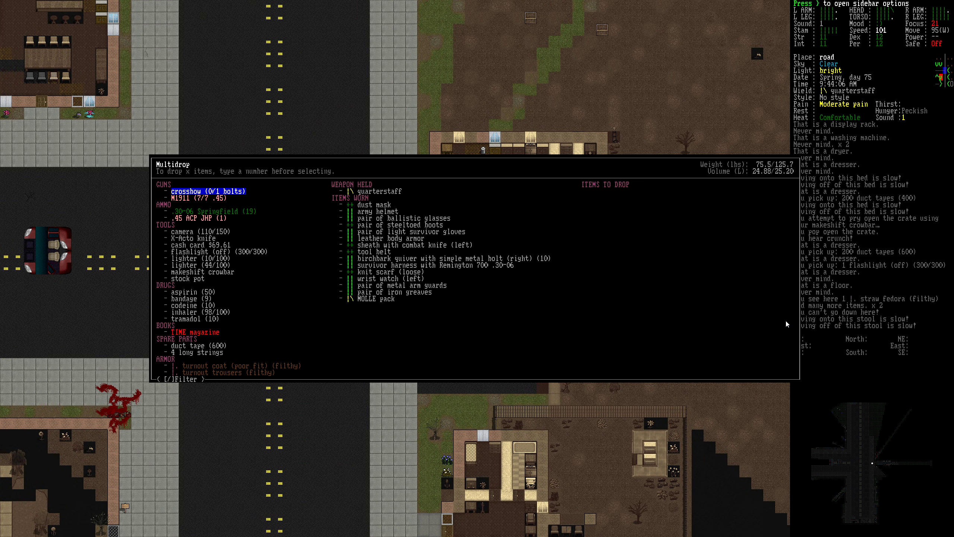
key("Escape")
Grab the cart to the south, pull it southwest and glance at the world map
key("G")
key("j")
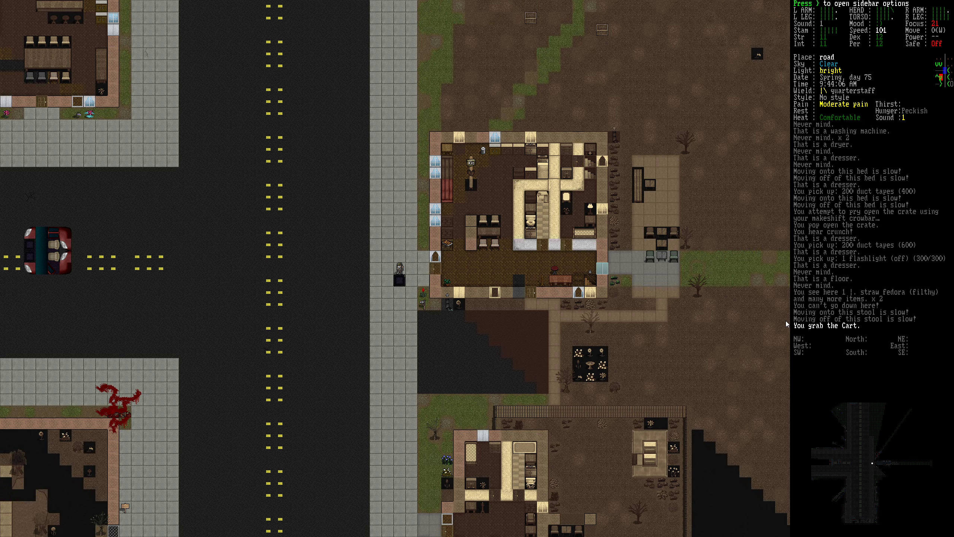
key("b")
key("b")
key("b")
key("j")
key("m")
key("Escape")
Haul the cart south down the road past the houses
key("b")
key("j")
key("j")
key("j")
key("j")
key("j")
key("j")
key("j")
key("j")
key("j")
key("j")
key("j")
key("j")
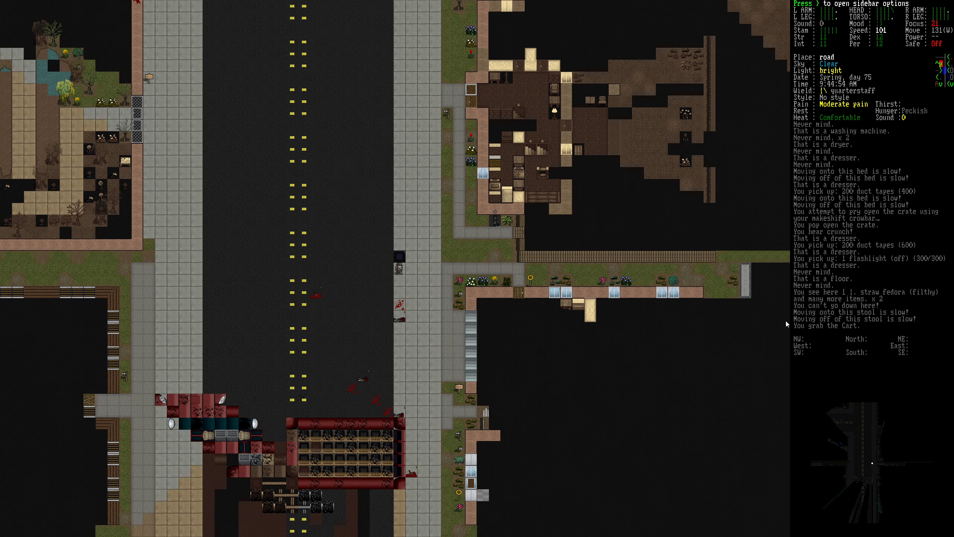
key("n")
key("n")
key("j")
key("j")
key("j")
key("j")
key("j")
key("j")
key("j")
key("j")
key("j")
key("j")
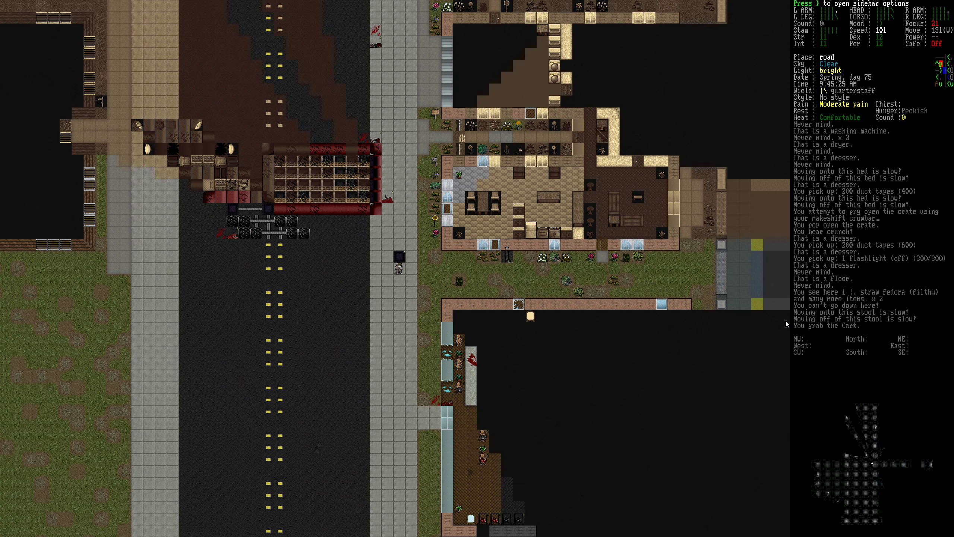
key("j")
key("j")
key("j")
key("j")
key("j")
key("j")
key("j")
key("j")
key("j")
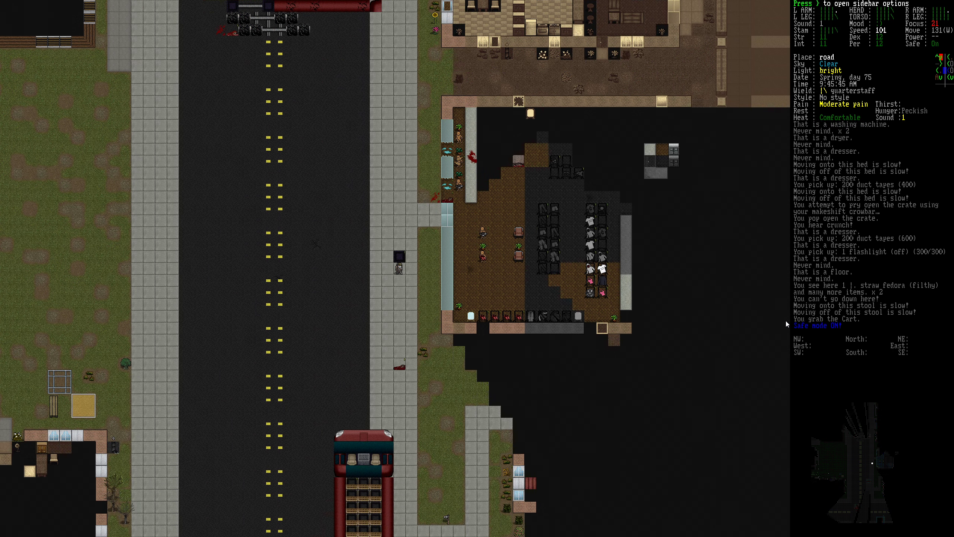
key("b")
key("j")
key("j")
key("j")
key("j")
key("j")
key("j")
key("j")
key("j")
key("j")
key("j")
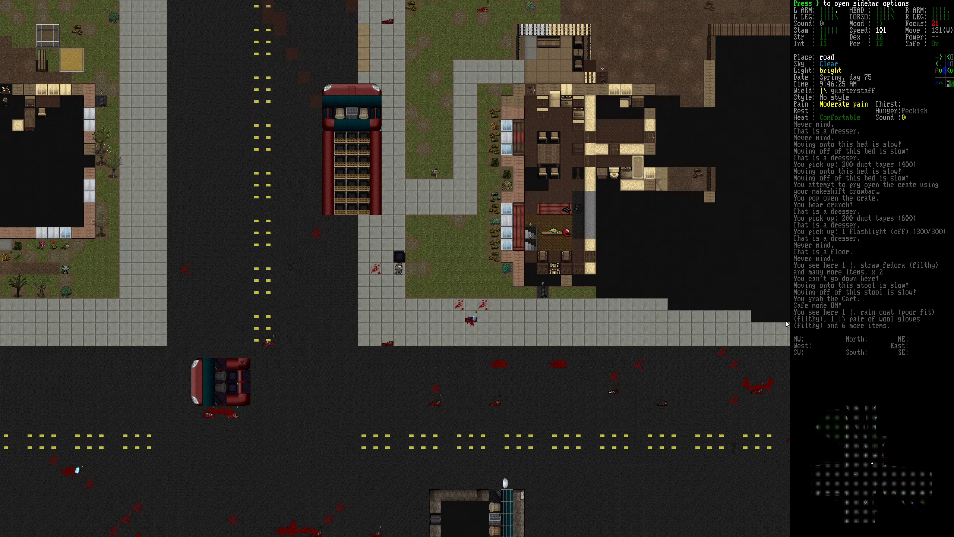
key("j")
key("j")
key("j")
key("j")
key("j")
key("j")
key("j")
key("j")
key("j")
key("j")
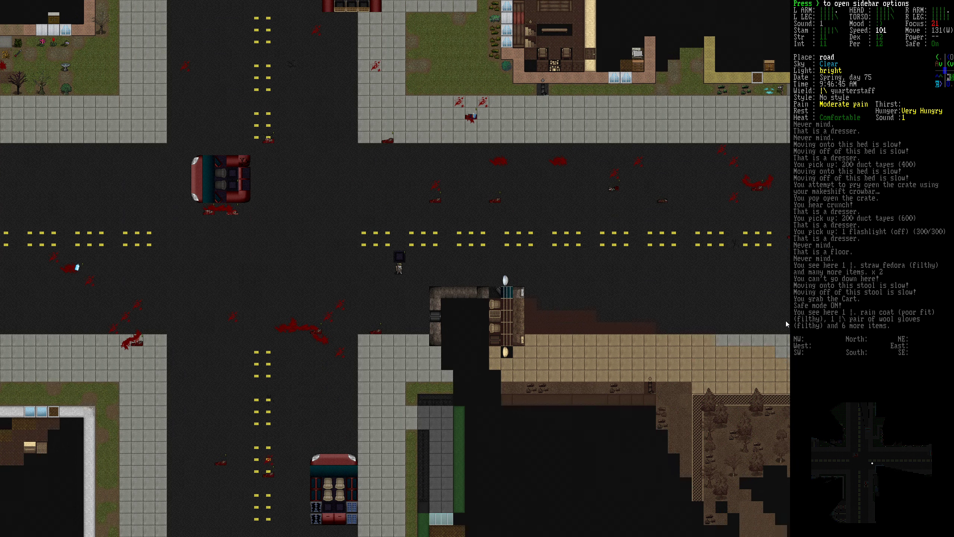
key("j")
key("j")
key("j")
key("j")
key("j")
key("j")
key("j")
key("j")
key("j")
key("j")
key("j")
key("j")
Keep hauling the cart south, then southwest out across the open field
key("j")
key("j")
key("j")
key("j")
key("j")
key("j")
key("j")
key("j")
key("j")
key("j")
key("j")
key("j")
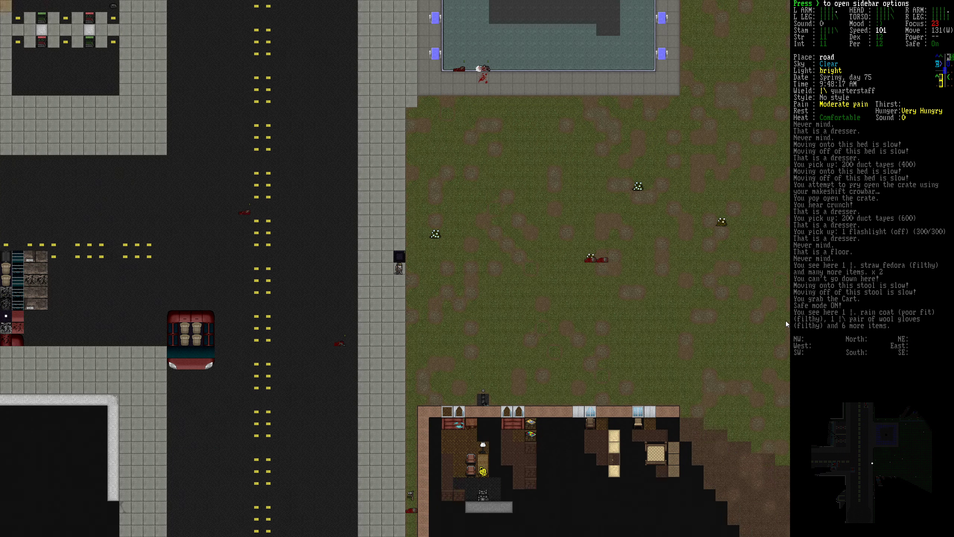
key("j")
key("j")
key("j")
key("j")
key("j")
key("j")
key("j")
key("j")
key("j")
key("j")
key("j")
key("j")
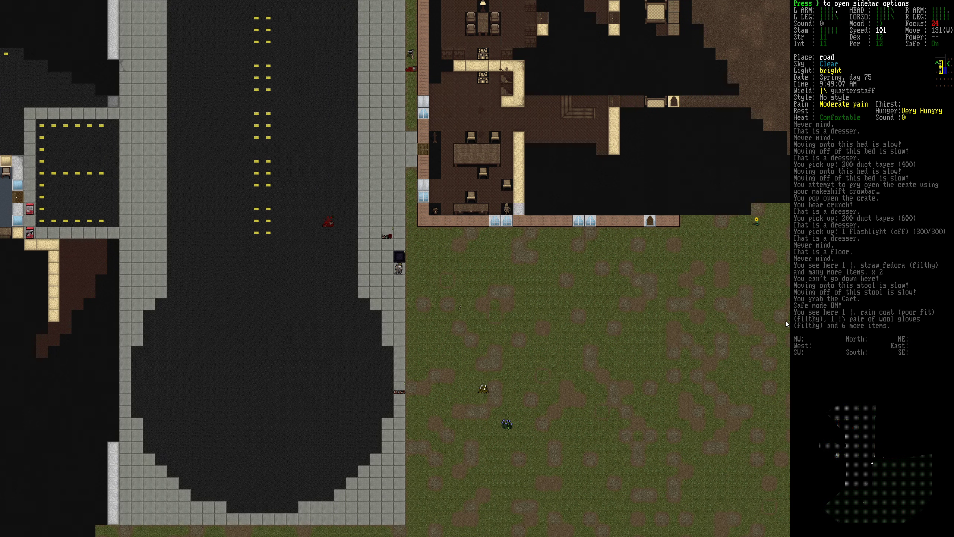
key("j")
key("j")
key("j")
key("b")
key("j")
key("j")
key("j")
key("j")
key("j")
key("j")
key("j")
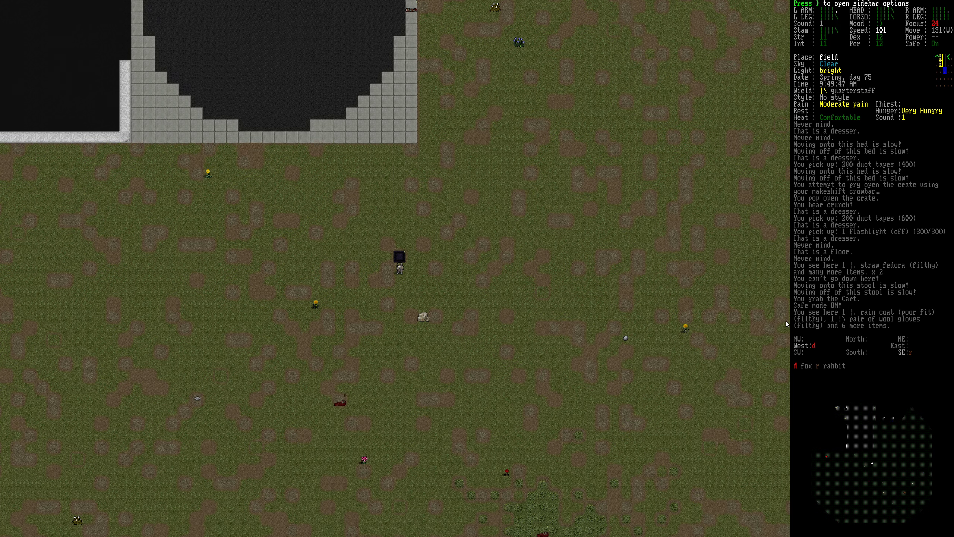
key("j")
key("j")
key("j")
key("j")
key("j")
key("j")
key("b")
key("b")
key("b")
key("b")
key("b")
key("b")
key("b")
key("b")
key("b")
key("b")
key("b")
key("b")
key("b")
key("b")
key("b")
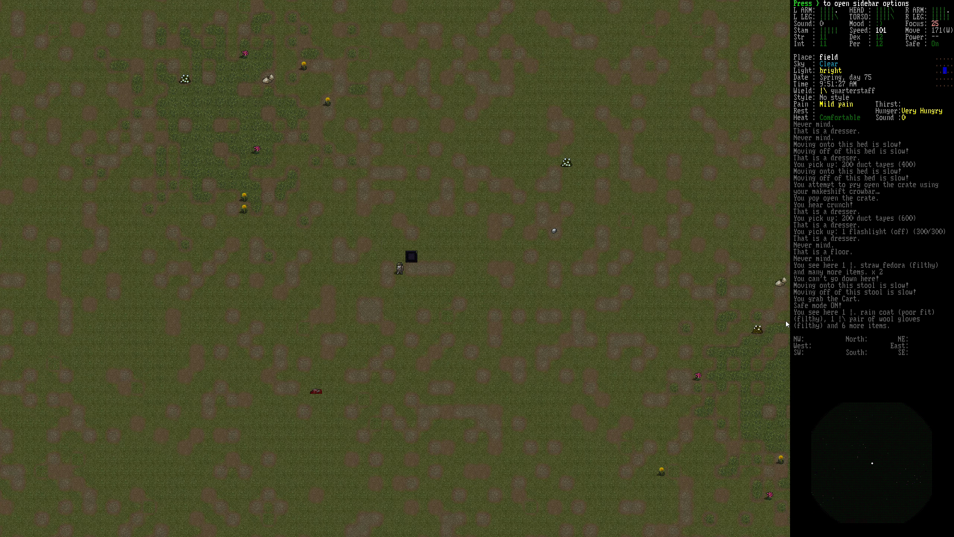
key("b")
key("b")
key("b")
key("j")
key("j")
key("j")
key("j")
key("j")
key("j")
key("j")
Check the route on the world map, then pull the cart southwest into the field
key("m")
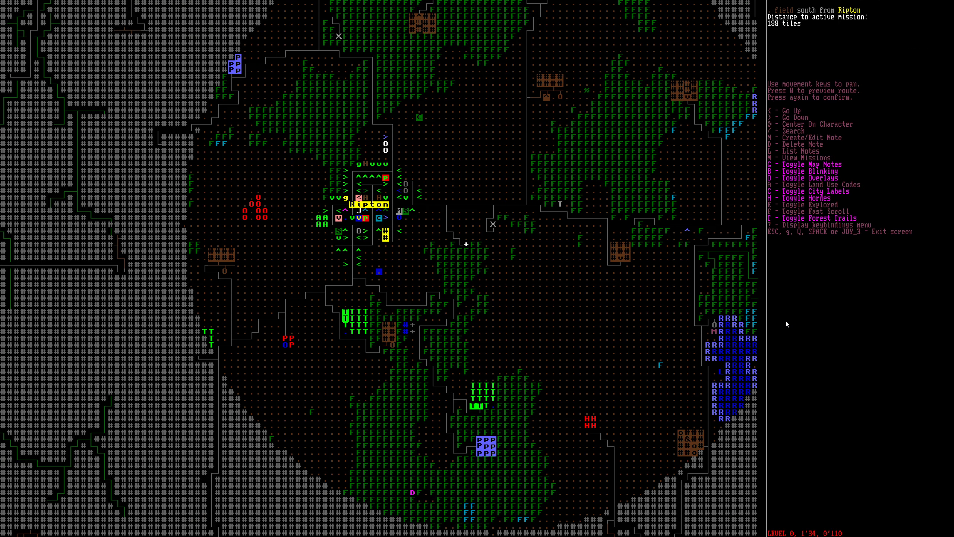
key("Escape")
key("b")
key("b")
key("b")
key("b")
key("b")
key("b")
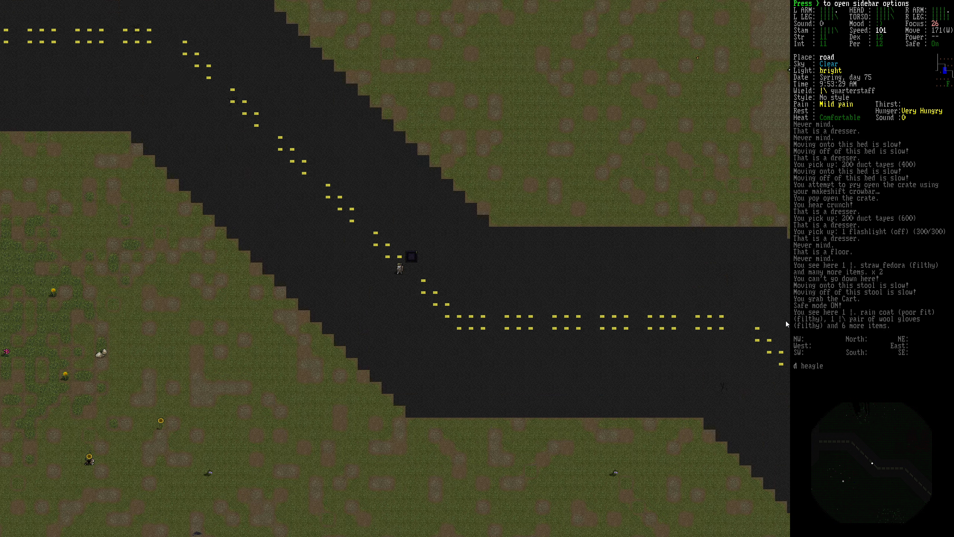
key("b")
key("b")
key("b")
key("b")
key("b")
key("b")
key("b")
key("b")
key("b")
key("b")
key("b")
key("b")
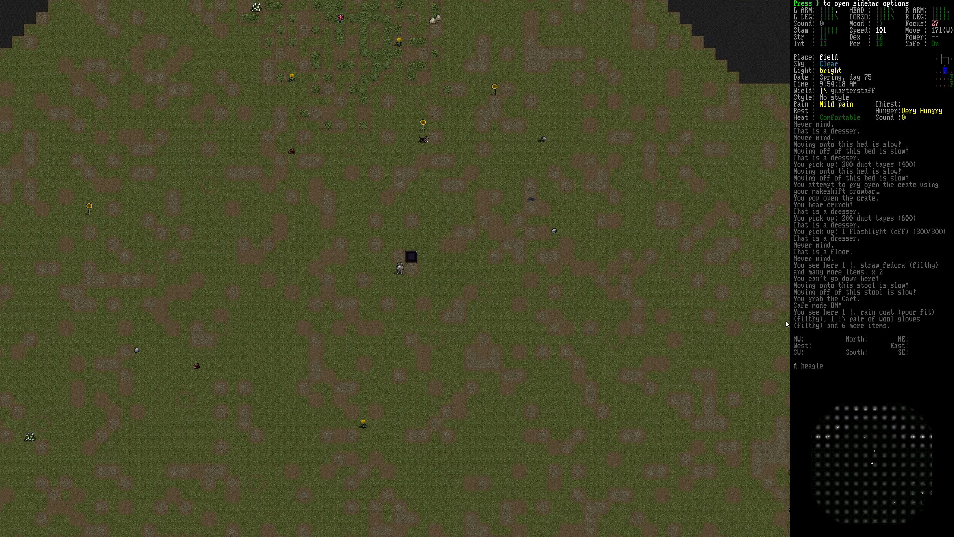
key("b")
key("b")
key("b")
key("b")
key("b")
key("b")
key("b")
key("b")
key("b")
key("b")
key("b")
key("b")
key("b")
key("b")
key("b")
key("b")
key("b")
key("b")
key("b")
key("b")
key("b")
key("b")
key("b")
key("b")
Pull the cart west toward the fenced orchard building and south onto the road
key("h")
key("h")
key("h")
key("b")
key("b")
key("b")
key("h")
key("b")
key("b")
key("b")
key("b")
key("h")
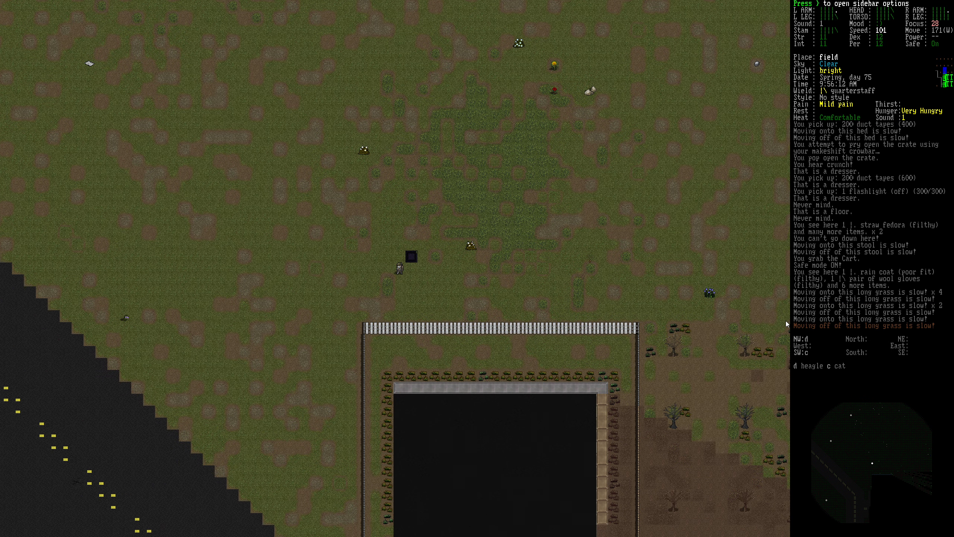
key("b")
key("b")
key("h")
key("b")
key("j")
key("j")
key("j")
key("j")
key("j")
key("j")
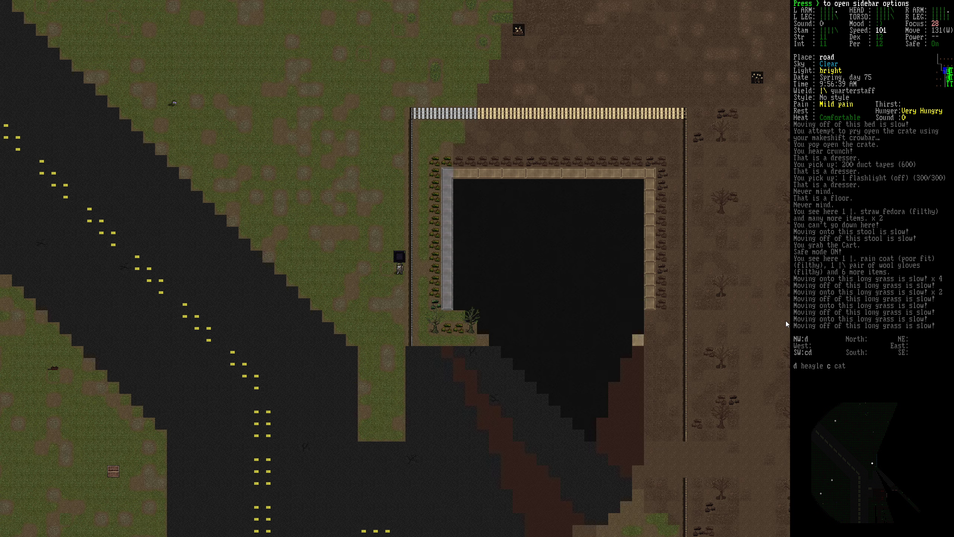
Move the cart past the orchard processing building up to the orchard stall
key("j")
key("j")
key("j")
key("j")
key("j")
key("l")
key("l")
key("l")
key("l")
key("l")
key("l")
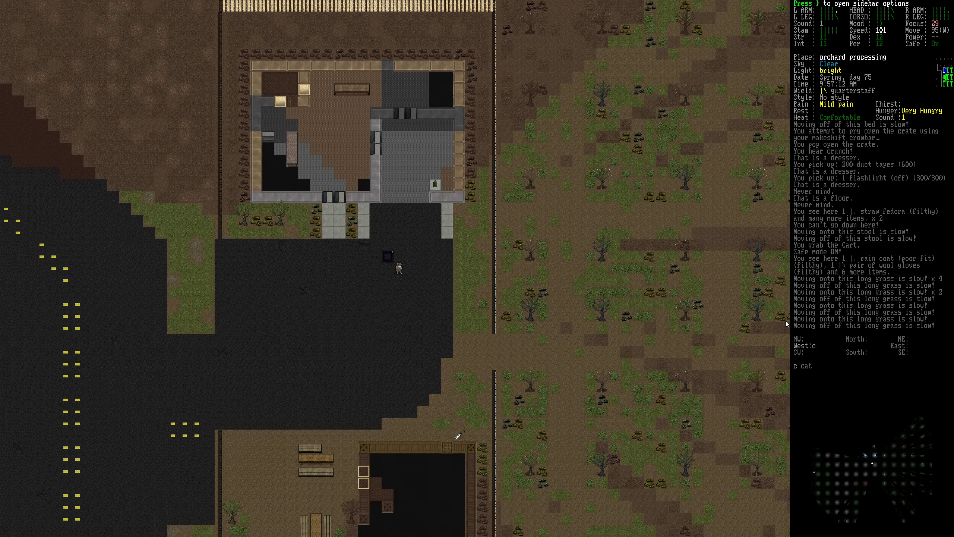
key("l")
key("l")
key("j")
key("j")
key("j")
key("j")
key("j")
key("j")
key("j")
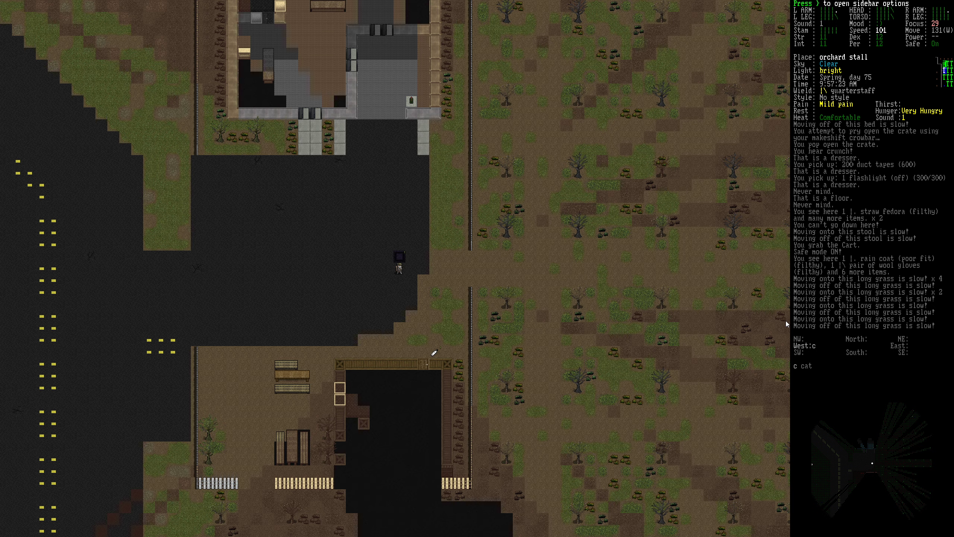
key("j")
key("l")
key("j")
key("l")
key("j")
key("j")
key("j")
key("j")
key("j")
key("j")
key("j")
key("j")
key("j")
Release the cart beside the stall, review carried items and step inside
key("G")
key("h")
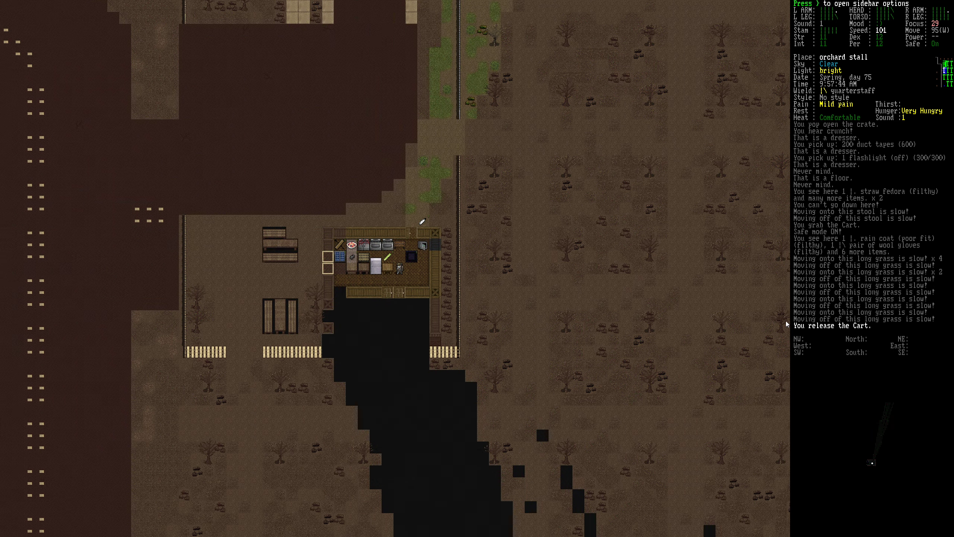
key("k")
key("k")
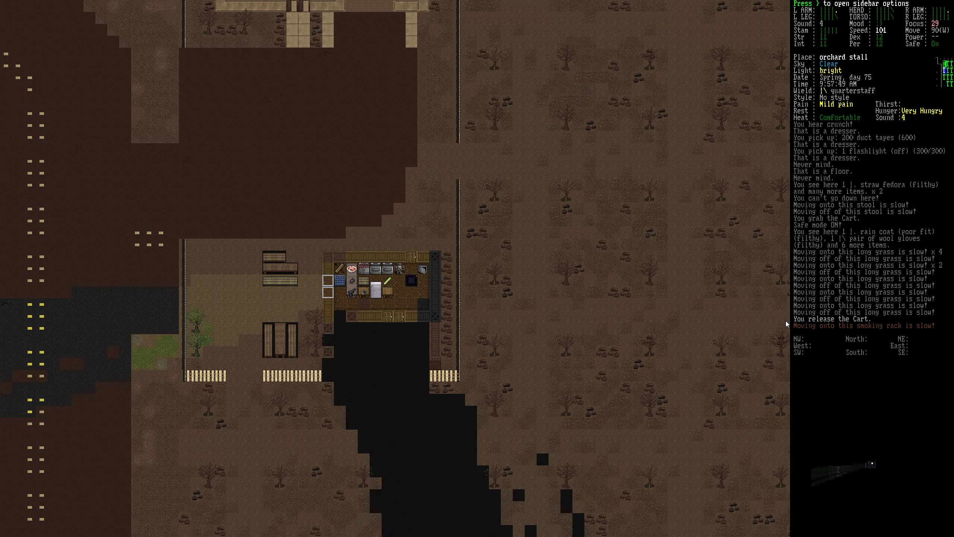
key("j")
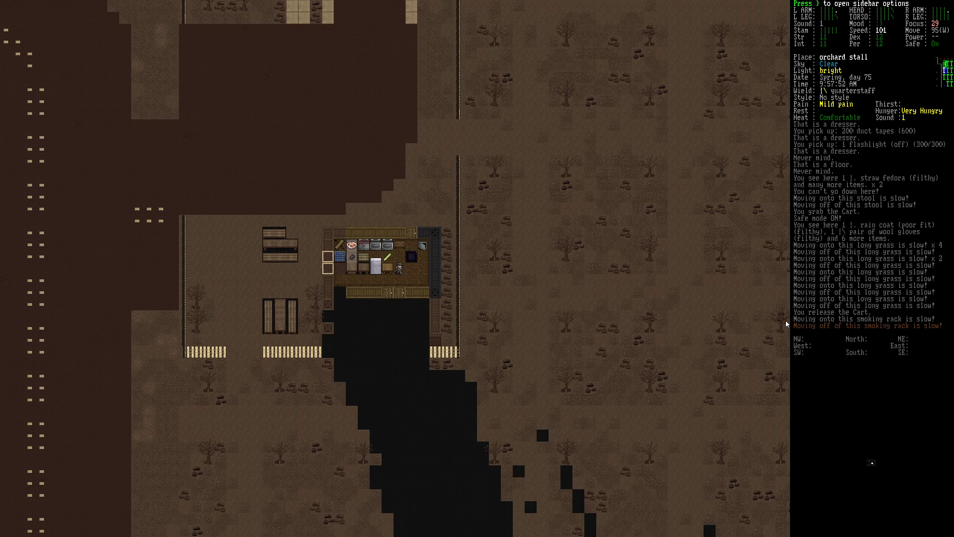
key("i")
key("Down")
key("Escape")
key("k")
key("h")
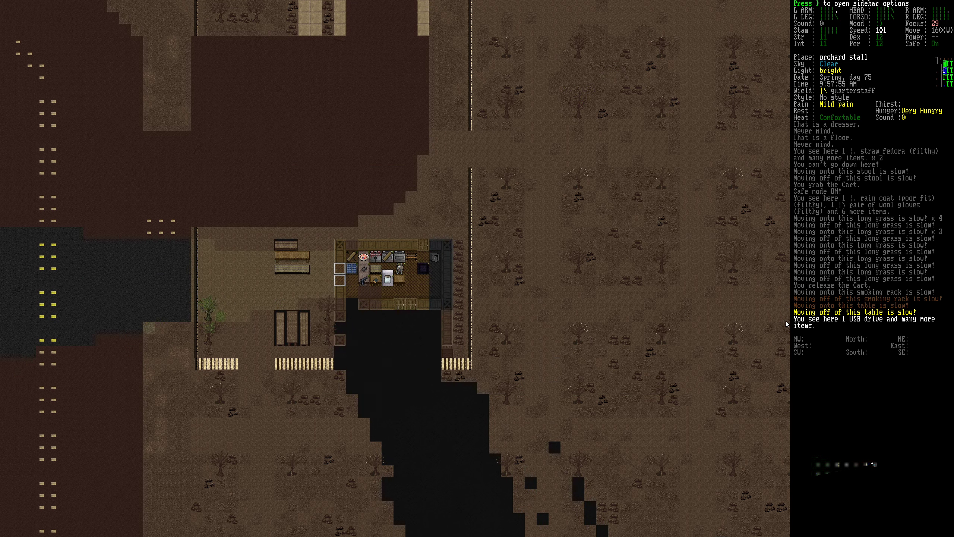
Drop the turnout coat and trousers on the floor
key("D")
key("period")
key("Up")
key("Return")
key("Up")
key("Return")
key("Up")
key("Return")
Step west and drop the duct tape and long strings on the counter
key("h")
key("D")
key("period")
key("Up")
key("Return")
key("Down")
key("Return")
key("Return")
Drop the TIME magazine on the table and the stock pot on the sink
key("D")
key("period")
key("Up")
key("Up")
key("Down")
key("Return")
key("Up")
key("Return")
key("D")
key("period")
key("Up")
key("Up")
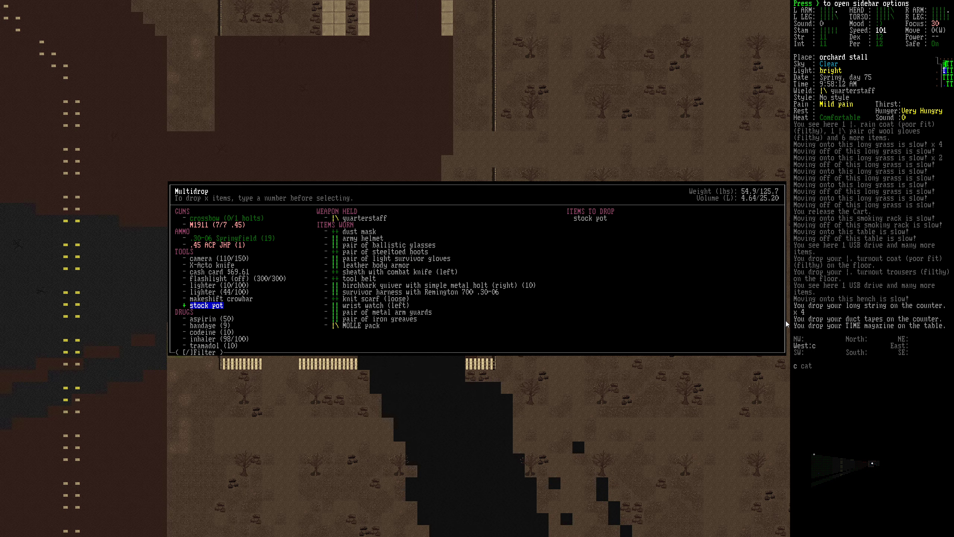
key("Return")
Drop the lighter on the counter
key("k")
key("D")
key("Up")
key("Up")
key("Up")
key("Up")
key("Down")
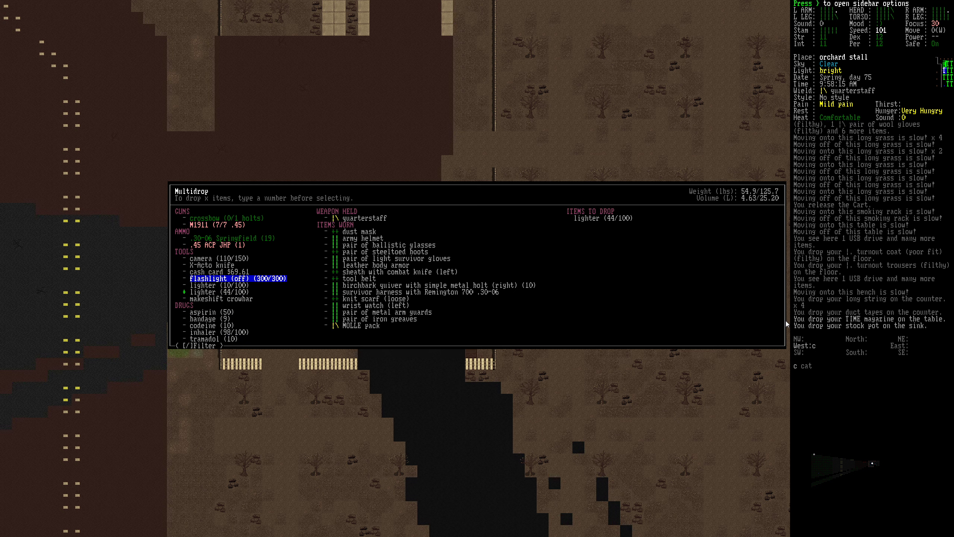
key("Return")
Step east and drop the flashlight on the floor
key("D")
key("Right")
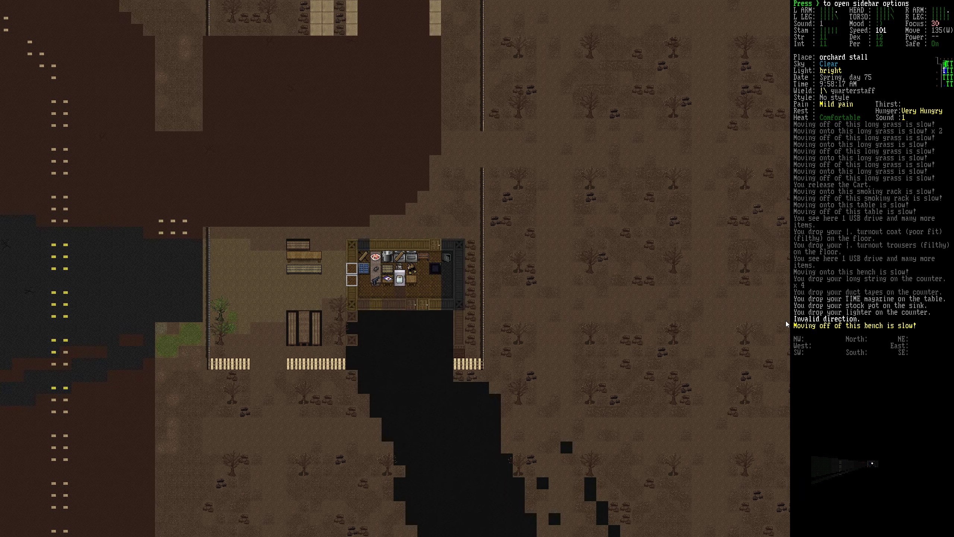
key("D")
key("Up")
key("Up")
key("Up")
key("Up")
key("Up")
key("Up")
key("Right")
key("Up")
key("Up")
key("Return")
Drop the M1911 and .45 ACP JHP ammo on the counter
key("Left")
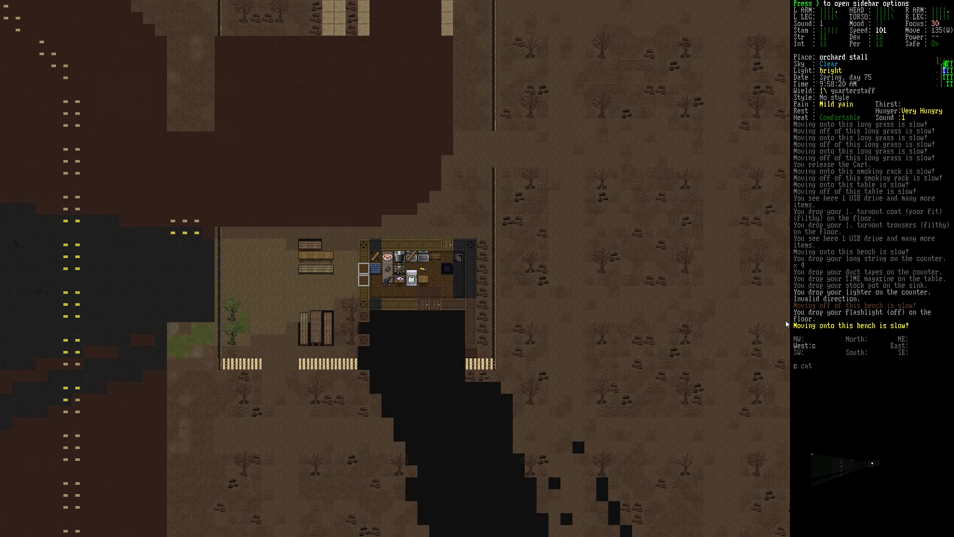
key("D")
key("Up")
key("Down")
key("Right")
key("Down")
key("Return")
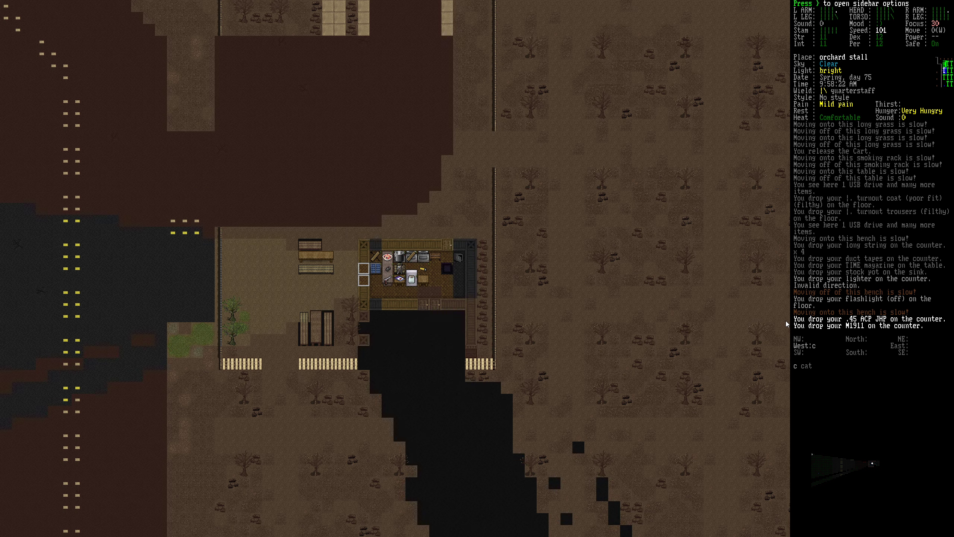
Look through the remaining carried items and tools in the inventory
key("i")
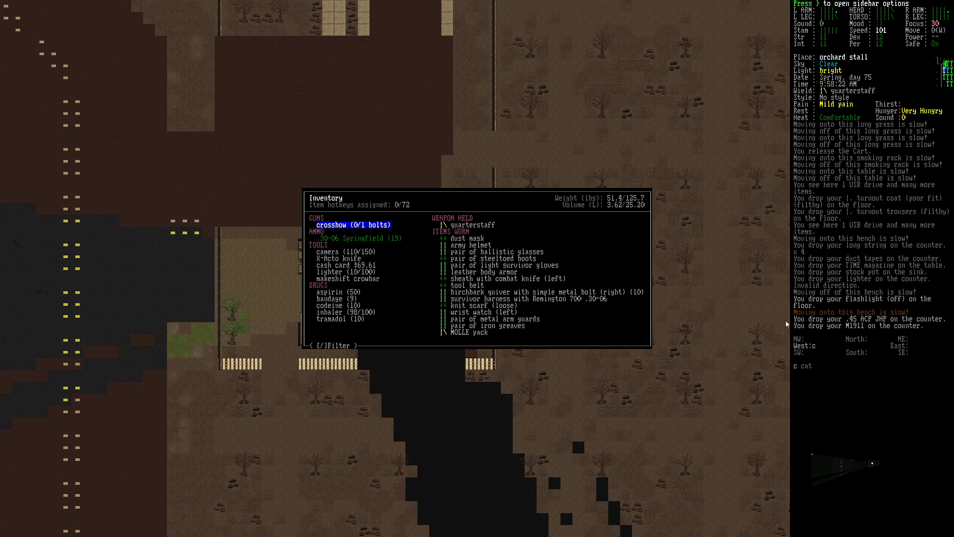
key("Down")
key("Down")
key("Down")
key("Down")
key("Up")
key("Up")
key("Up")
key("Up")
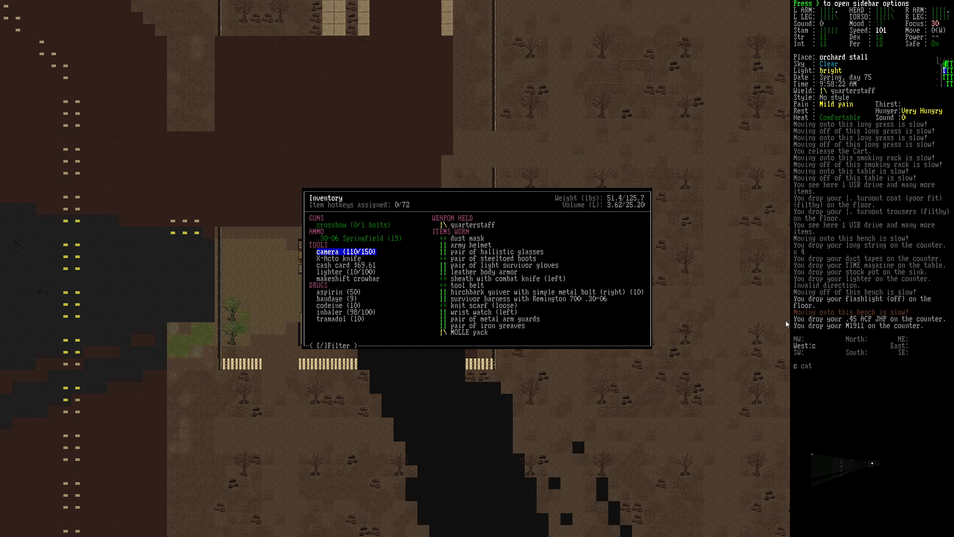
key("Down")
key("Down")
key("Down")
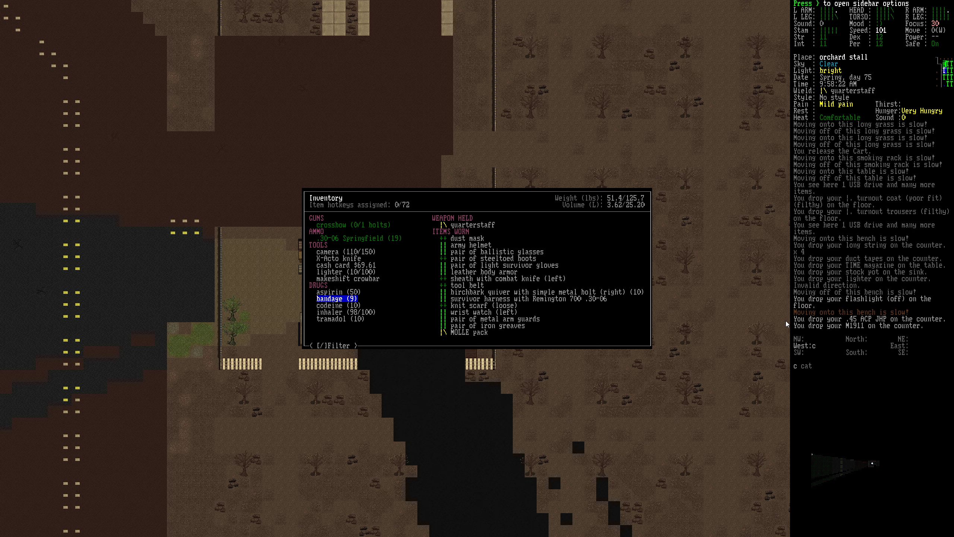
key("Escape")
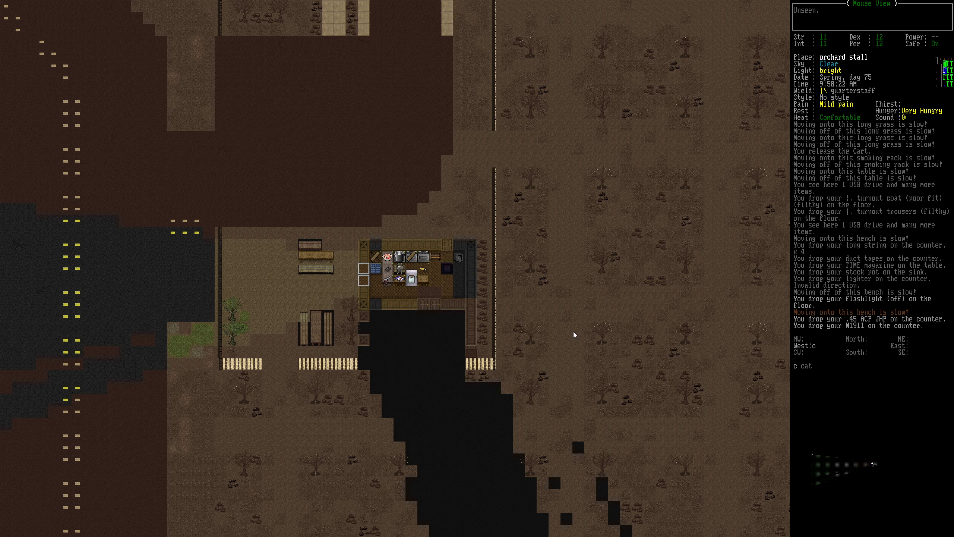
Recheck the inventory, examine the counter, step aside and grab the cart
key("i")
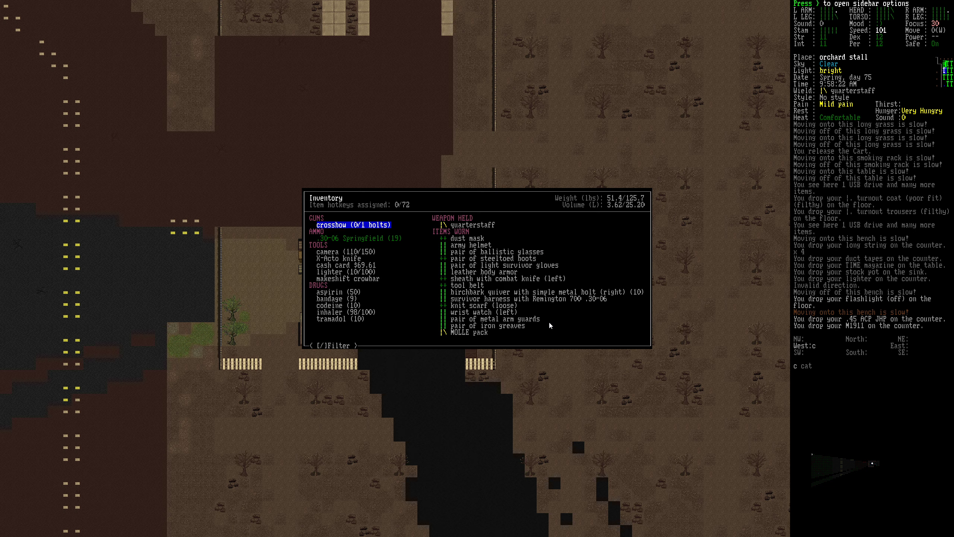
key("Down")
key("Down")
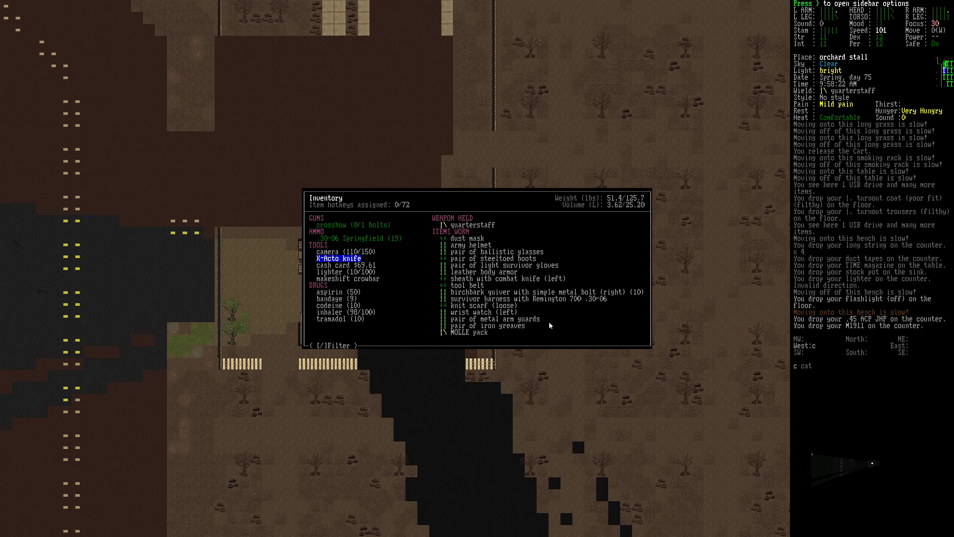
key("Escape")
key("i")
key("Escape")
key("e")
key("Left")
key("Escape")
key("Right")
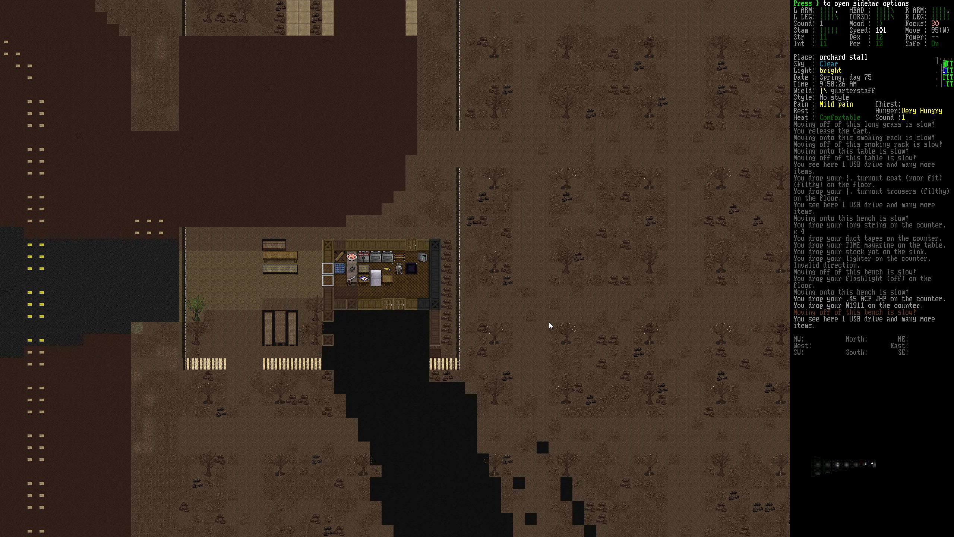
key("shift+g")
key("Left")
key("Left")
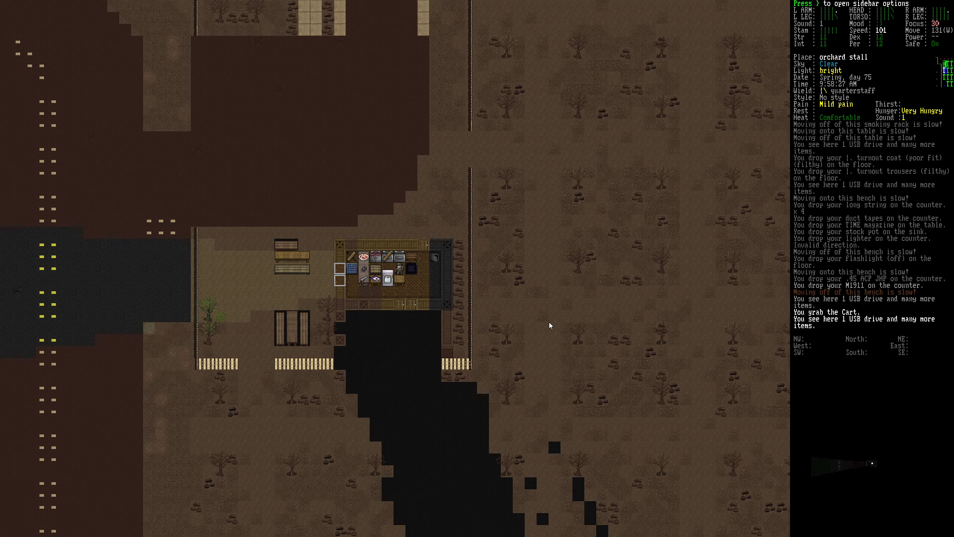
Open the advanced inventory with the Cart on one side and the south table opposite
key("slash")
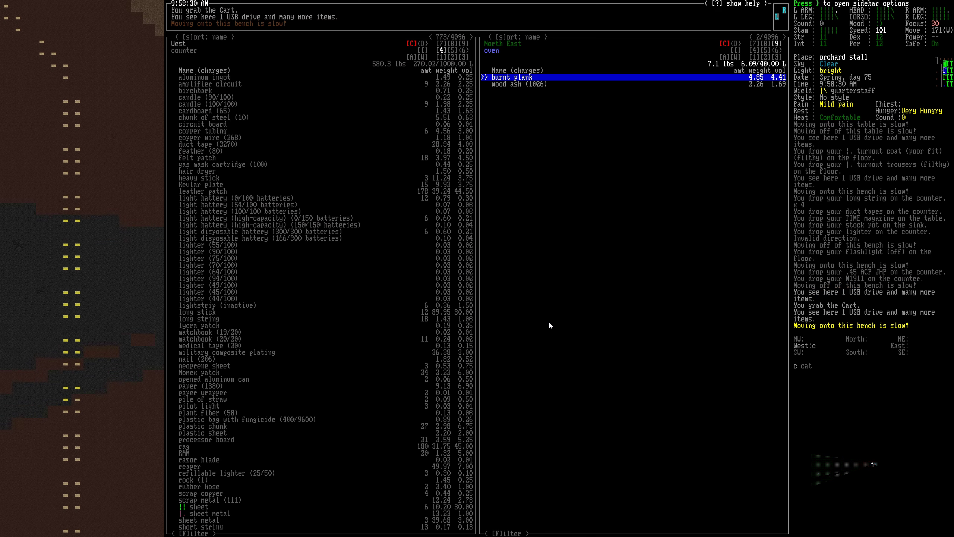
key("shift+d")
key("Tab")
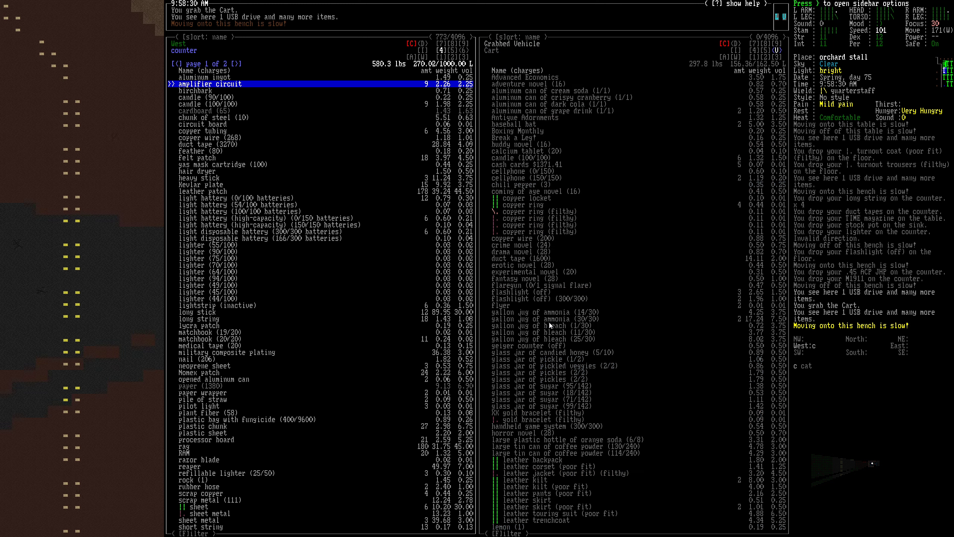
key("Tab")
key("Tab")
key("2")
key("Tab")
Move Advanced Economics, adventure novel, Antique Adornments, Boxing Monthly, Break a Leg! and buddy novel to the table
key("Return")
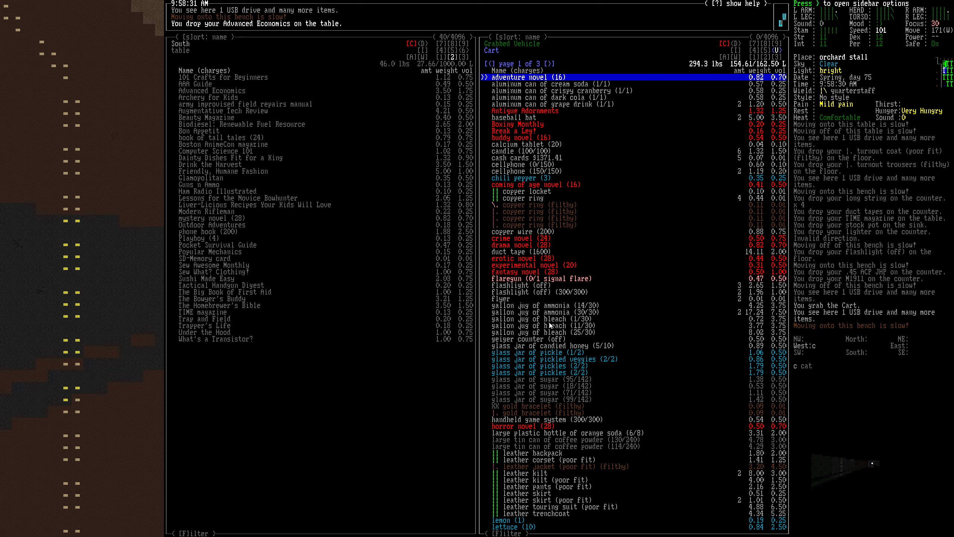
key("Return")
key("Down")
key("Down")
key("Down")
key("Return")
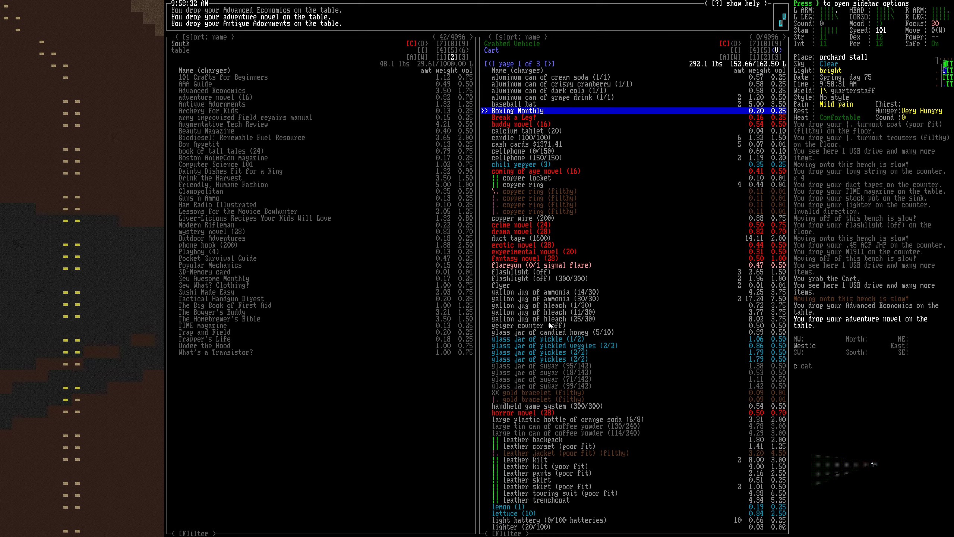
key("Return")
key("Return")
key("Return")
key("Down")
key("Down")
key("Down")
key("Down")
key("Down")
Move the coming of age, crime, drama, erotic, experimental and fantasy novels to the table
key("Return")
key("Down")
key("Down")
key("Down")
key("Up")
key("Return")
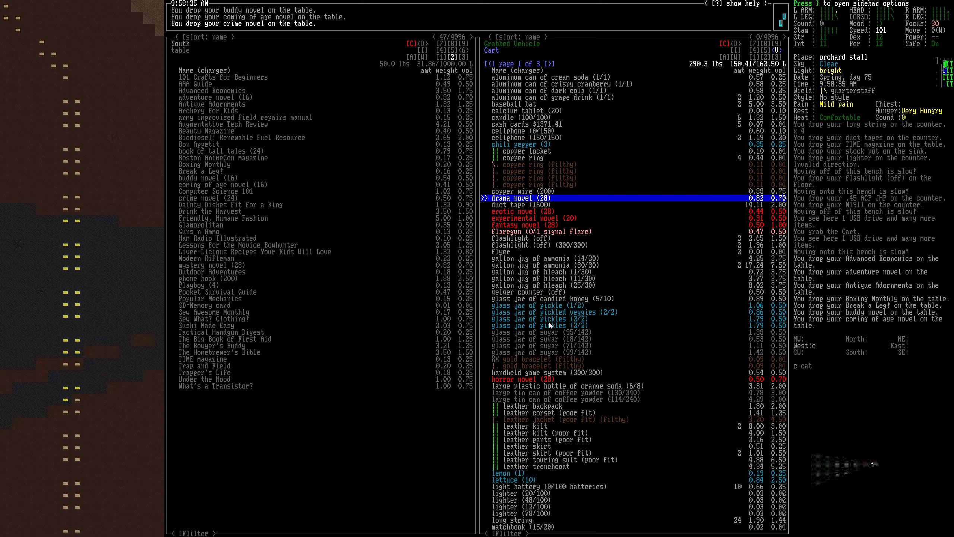
key("Return")
key("Down")
key("Return")
key("Return")
key("Return")
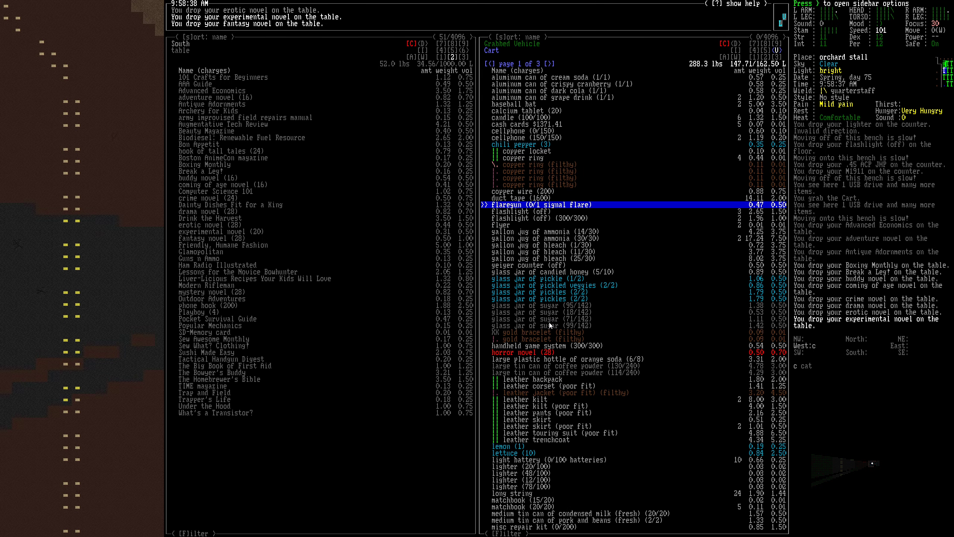
key("Down")
key("Down")
key("Down")
key("Down")
key("Down")
key("Down")
key("Down")
key("Down")
key("Down")
key("Down")
key("Return")
key("Down")
key("Down")
key("Down")
key("Down")
key("Down")
key("Down")
key("Down")
key("Down")
key("Down")
key("Down")
key("Down")
key("Down")
Move the pulp, road, romance, samurai, satire and scifi novels plus both SD-Memory cards to the table
key("Down")
key("Down")
key("Down")
key("Down")
key("Down")
key("Down")
key("Down")
key("Down")
key("Return")
key("Down")
key("Down")
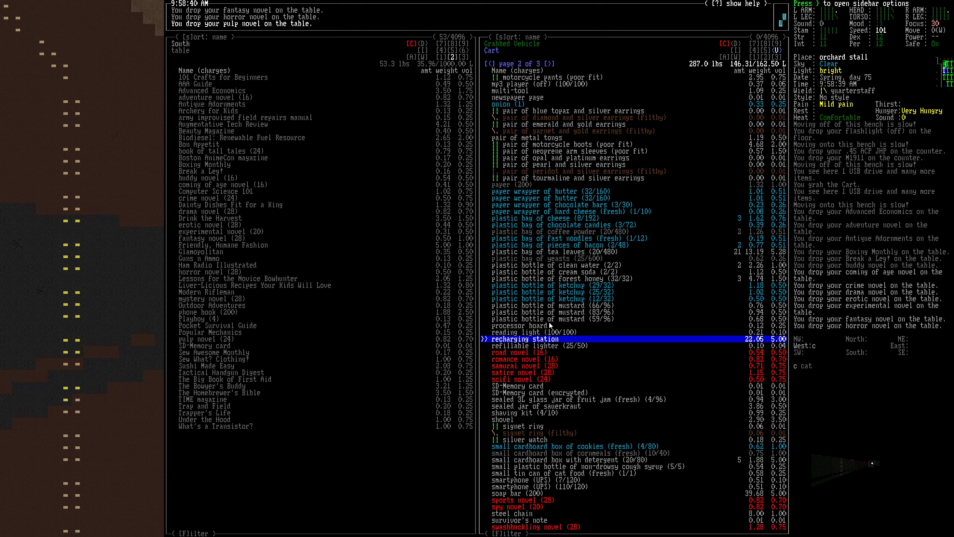
key("Down")
key("Return")
key("Return")
key("Return")
key("Return")
key("Return")
key("Down")
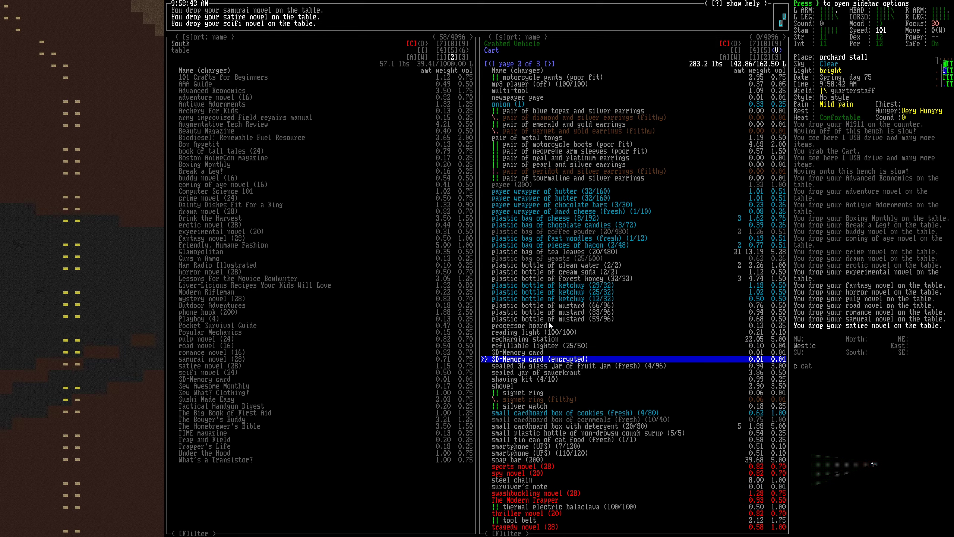
key("Down")
key("Down")
key("Down")
key("Up")
key("Up")
key("Up")
key("Up")
key("Return")
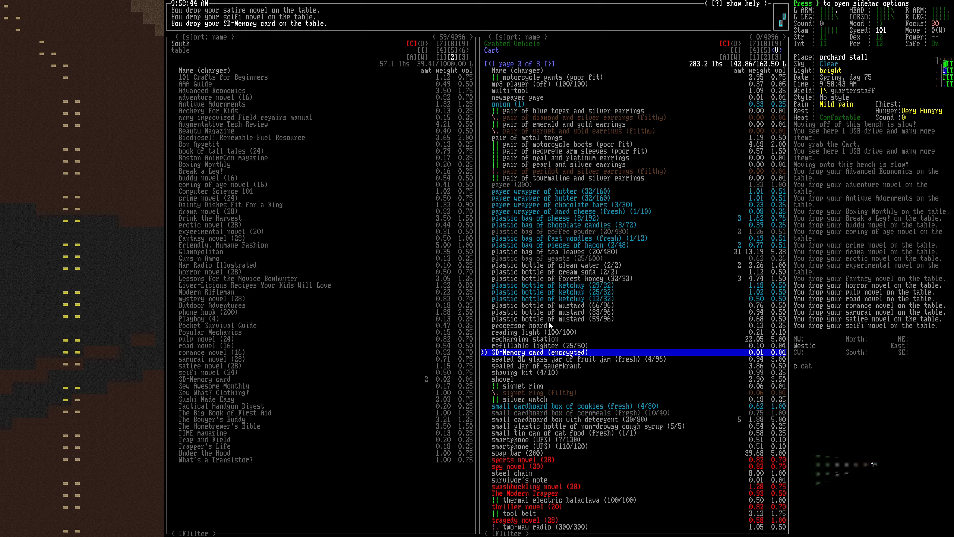
key("Return")
key("Down")
key("Down")
key("Down")
key("Down")
key("Down")
key("Down")
key("Down")
key("Down")
key("Down")
key("Down")
Move the sports, spy and swashbuckling novels, The Modern Trapper, and thriller and tragedy novels to the table
key("Return")
key("Return")
key("Down")
key("Down")
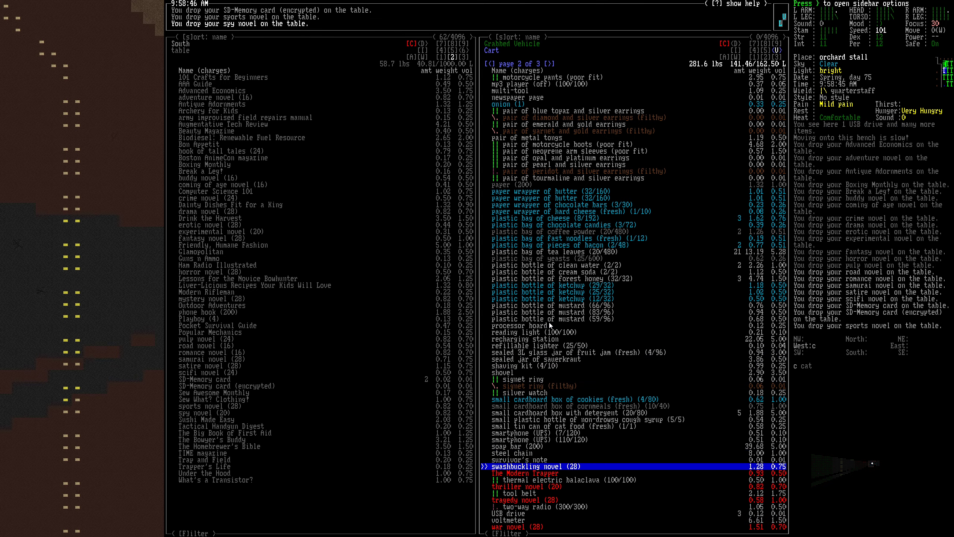
key("Return")
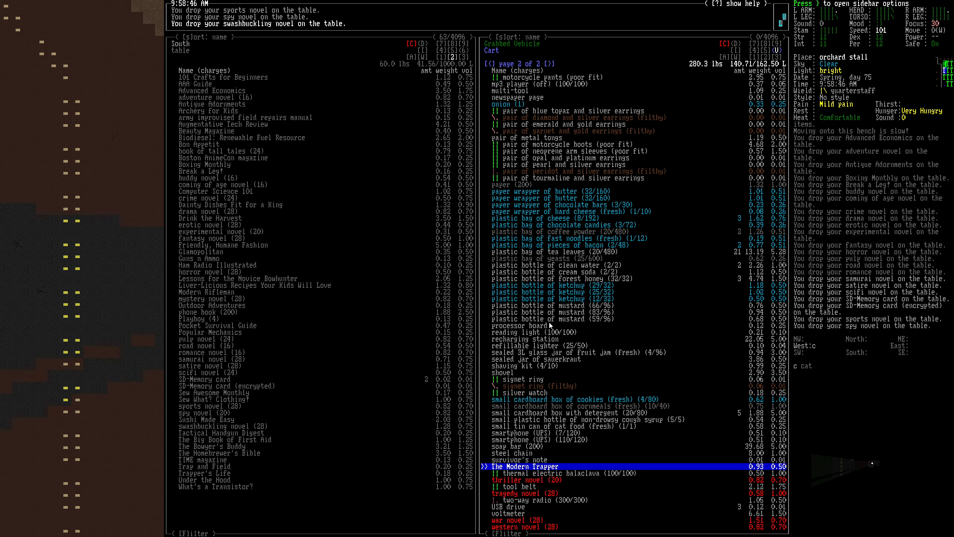
key("Return")
key("Down")
key("Return")
key("Down")
key("Return")
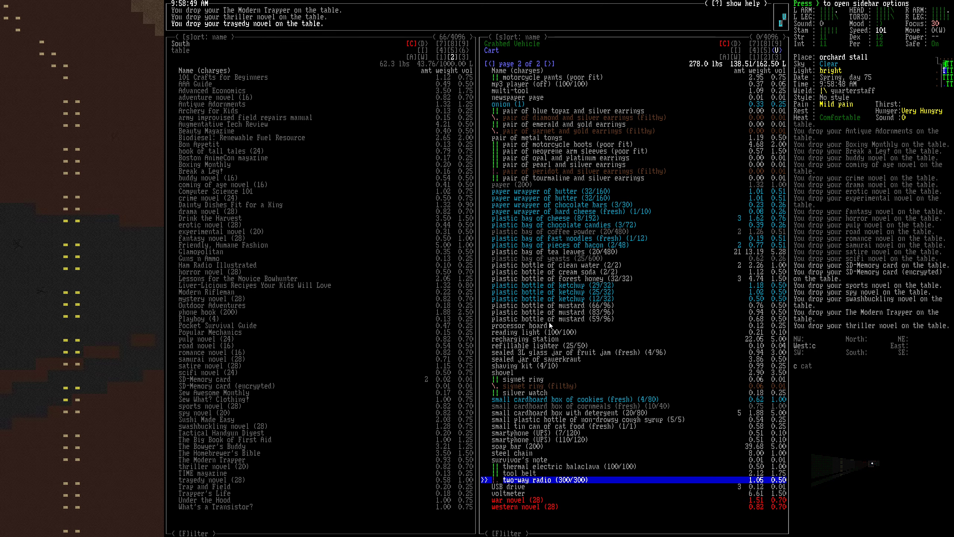
Move the war and western novels and the remaining USB drives to the table
key("Down")
key("Down")
key("Down")
key("Return")
key("Return")
key("Up")
key("Return")
key("Return")
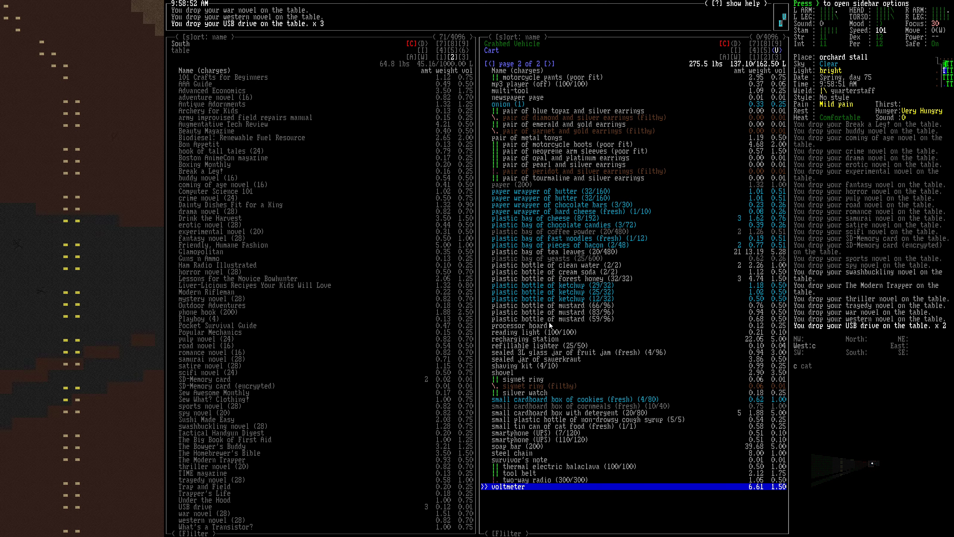
key("Up")
key("Up")
key("Up")
key("Up")
key("Up")
key("Up")
key("Up")
key("Up")
key("Up")
key("Up")
key("Up")
key("Up")
key("Up")
key("Up")
key("Up")
key("Up")
Pocket the blue topaz, diamond, emerald, garnet and opal earrings from the cart
key("Tab")
key("i")
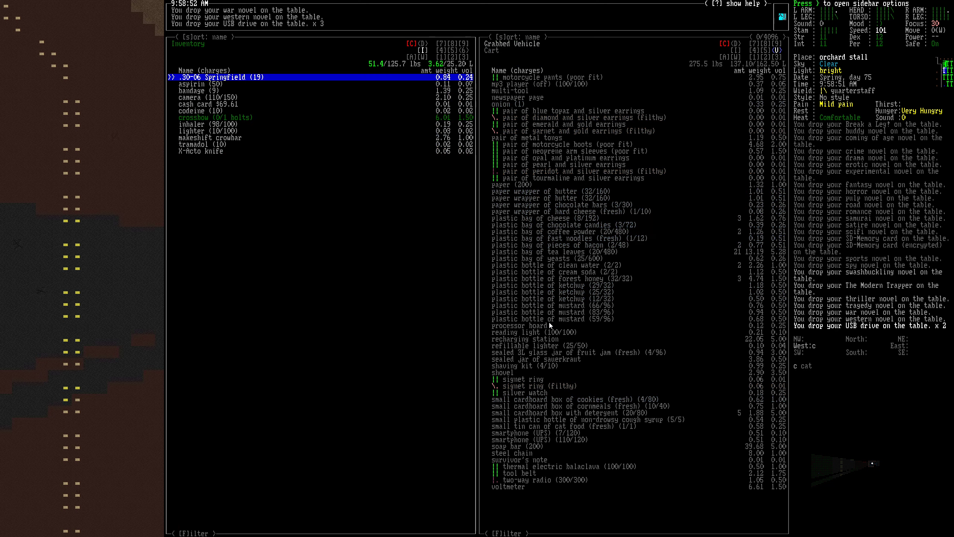
key("Tab")
key("Up")
key("Up")
key("Up")
key("Down")
key("Down")
key("Down")
key("Down")
key("Down")
key("Down")
key("Down")
key("Up")
key("Up")
key("Return")
key("Return")
key("Return")
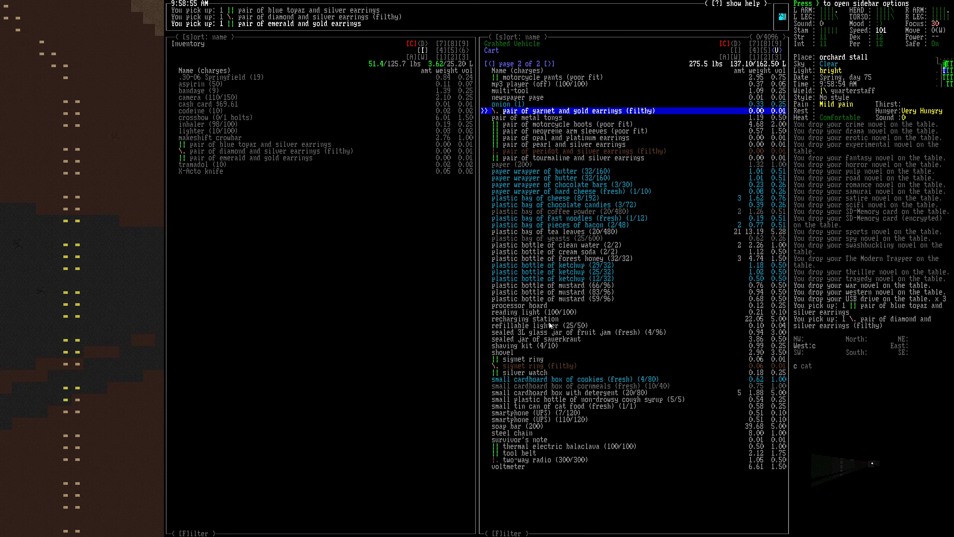
key("Return")
key("Down")
key("Down")
key("Down")
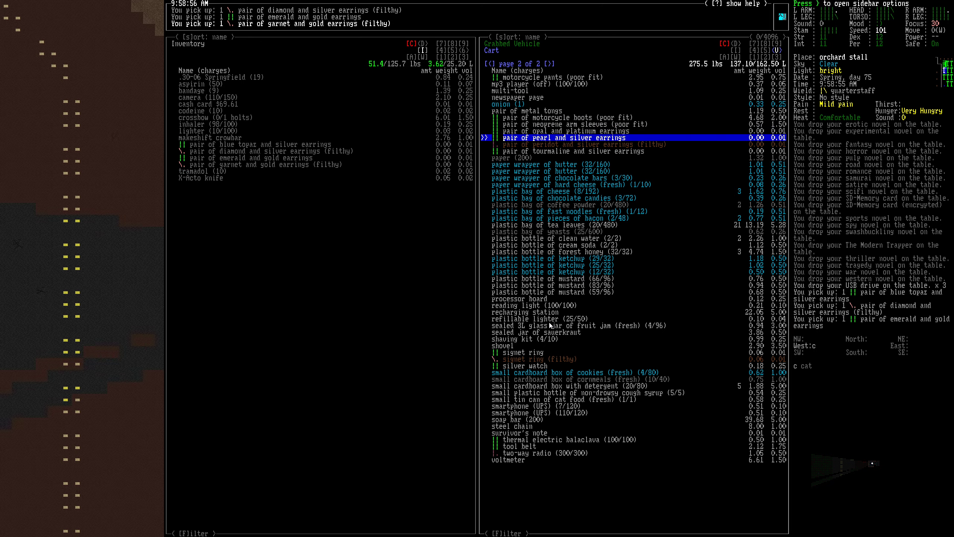
key("Return")
key("Return")
key("Return")
key("Return")
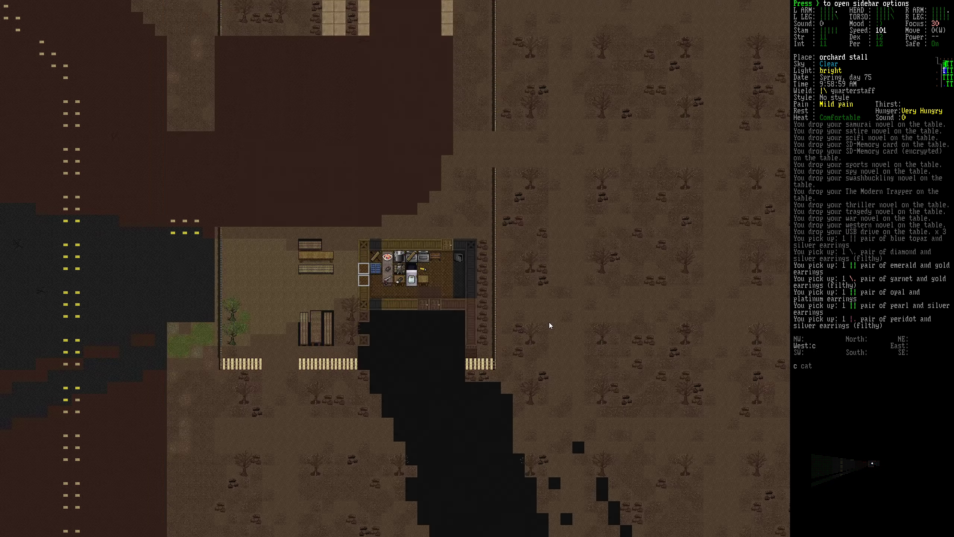
Take the pearl, peridot and tourmaline earrings, the copper locket and the copper ring
key("Down")
key("Down")
key("Down")
key("Down")
key("Down")
key("Down")
key("Down")
key("Down")
key("Up")
key("Up")
key("Down")
key("Down")
key("Down")
key("Down")
key("Down")
key("Down")
key("Down")
key("Down")
key("Up")
key("Up")
key("Up")
key("Up")
key("Up")
key("Up")
key("Up")
key("Up")
key("Up")
key("Up")
key("Up")
key("Up")
key("Up")
key("Up")
key("Up")
key("Up")
key("Up")
key("Up")
key("Up")
key("Up")
key("Up")
key("Up")
key("Up")
key("Up")
key("Up")
key("Up")
key("Up")
key("Up")
key("Up")
key("Up")
key("Up")
key("Up")
key("Up")
key("Up")
key("Up")
key("Up")
key("Up")
key("Up")
key("Up")
key("Up")
key("Up")
key("Up")
key("Up")
key("Up")
key("Up")
key("Up")
key("Up")
key("Up")
key("Up")
key("Up")
key("Up")
key("Return")
key("Return")
key("Return")
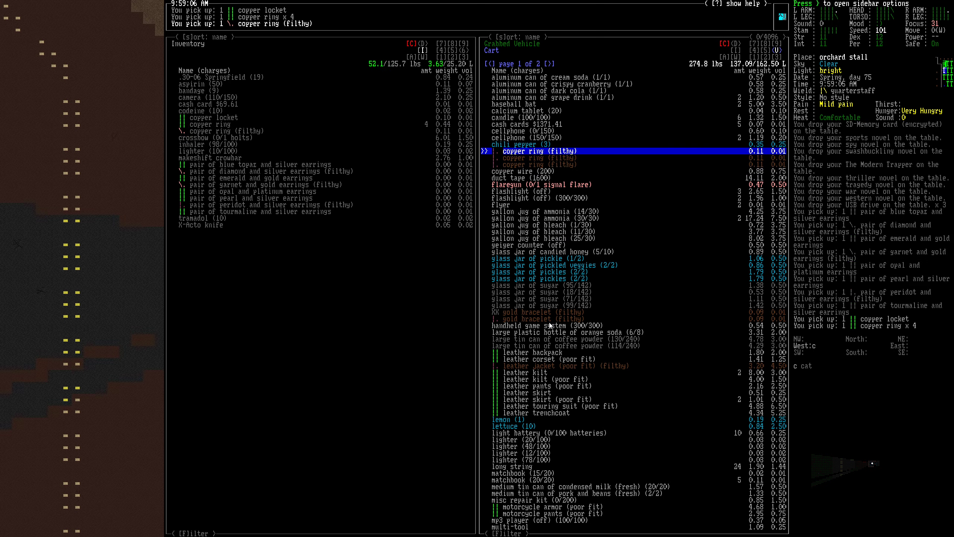
key("Return")
key("Return")
key("Down")
key("Up")
key("Up")
key("Up")
key("Up")
key("Up")
key("Up")
key("Up")
key("Up")
key("Up")
key("Up")
key("Up")
key("Down")
key("Tab")
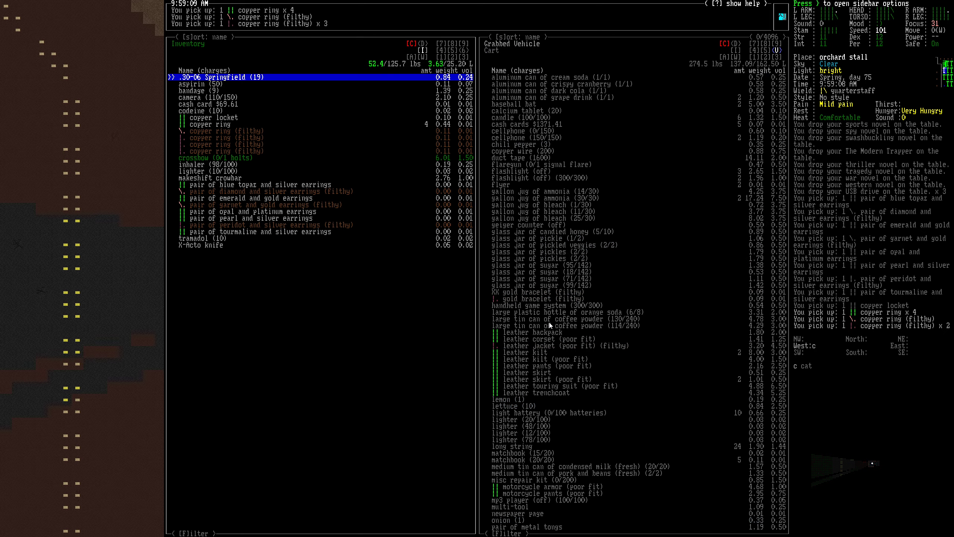
Put the cream soda, cranberry and cola cans in the refrigerator
key("2")
key("3")
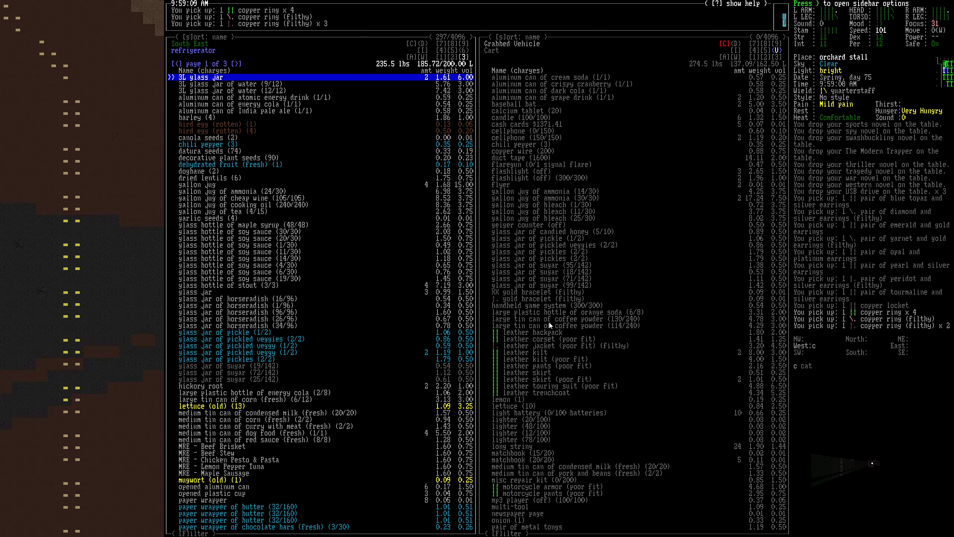
key("Tab")
key("Return")
key("Return")
key("Return")
key("Return")
Store the grape drink can and chili peppers in the refrigerator
key("Down")
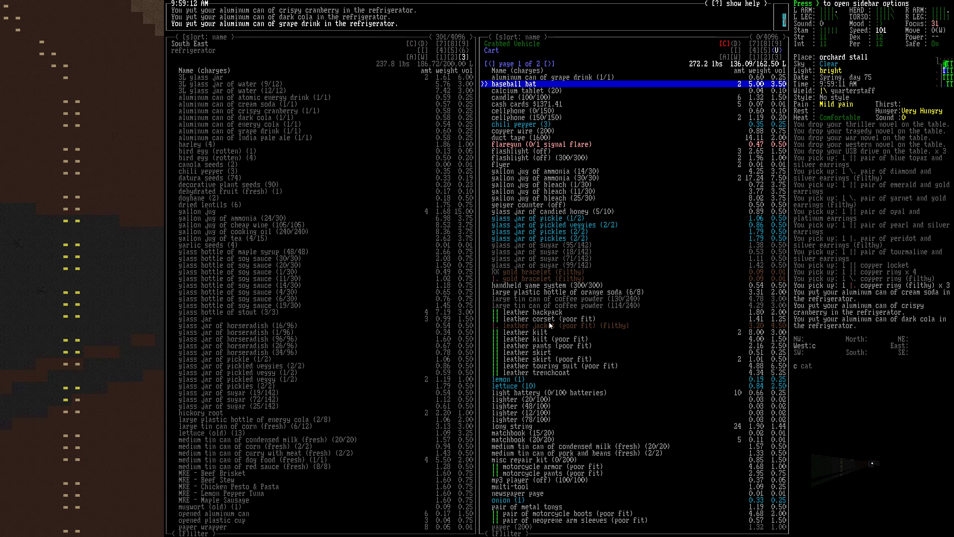
key("Down")
key("Down")
key("Up")
key("Up")
key("Up")
key("Return")
key("Down")
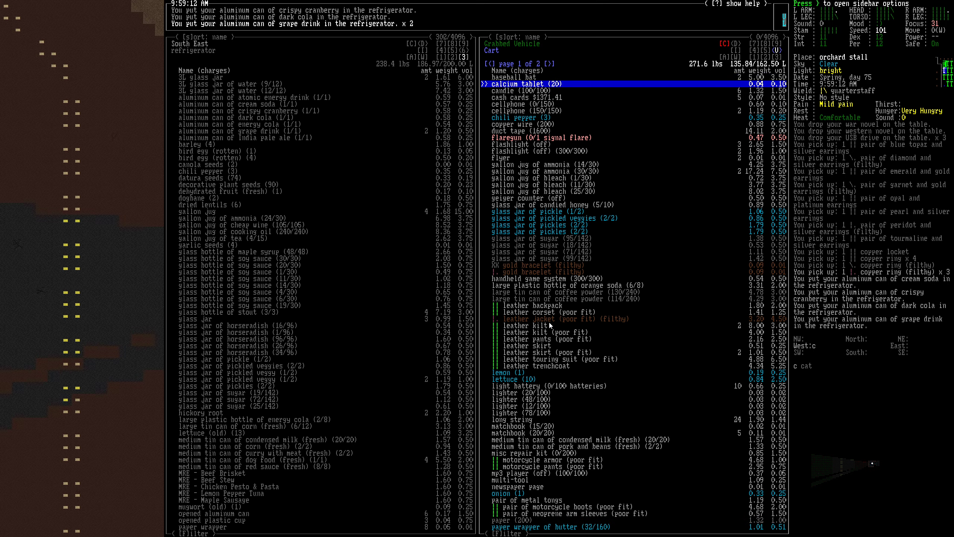
key("Down")
key("Down")
key("Down")
key("Down")
key("Down")
key("Return")
key("Down")
key("Down")
key("Down")
key("Up")
key("Down")
key("Down")
key("Down")
key("Down")
Store honey, pickle jars, sugar, orange soda and coffee powder tins in the refrigerator until it's full
key("Down")
key("Down")
key("Down")
key("Down")
key("Down")
key("Down")
key("Return")
key("Return")
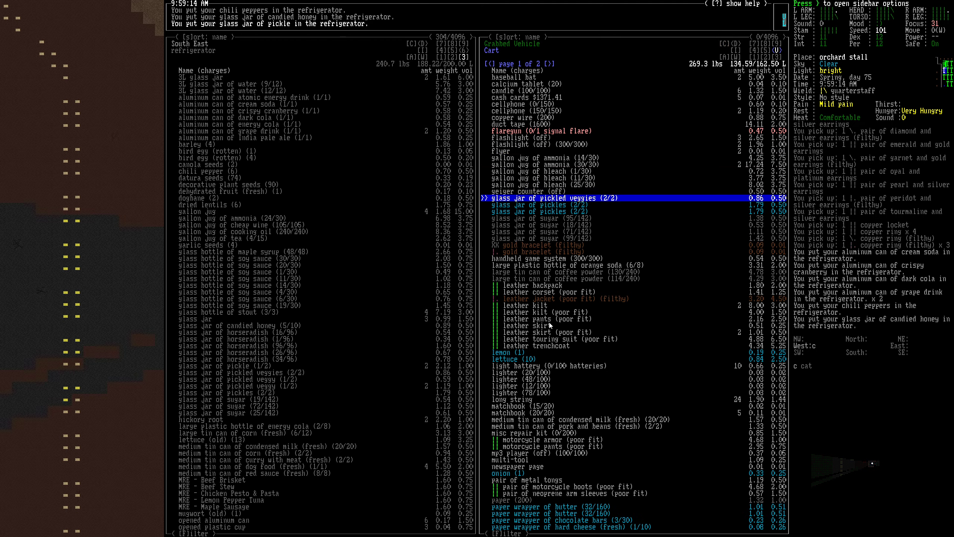
key("Return")
key("Return")
key("Return")
key("Return")
key("Return")
key("Return")
key("Return")
key("Down")
key("Down")
key("Down")
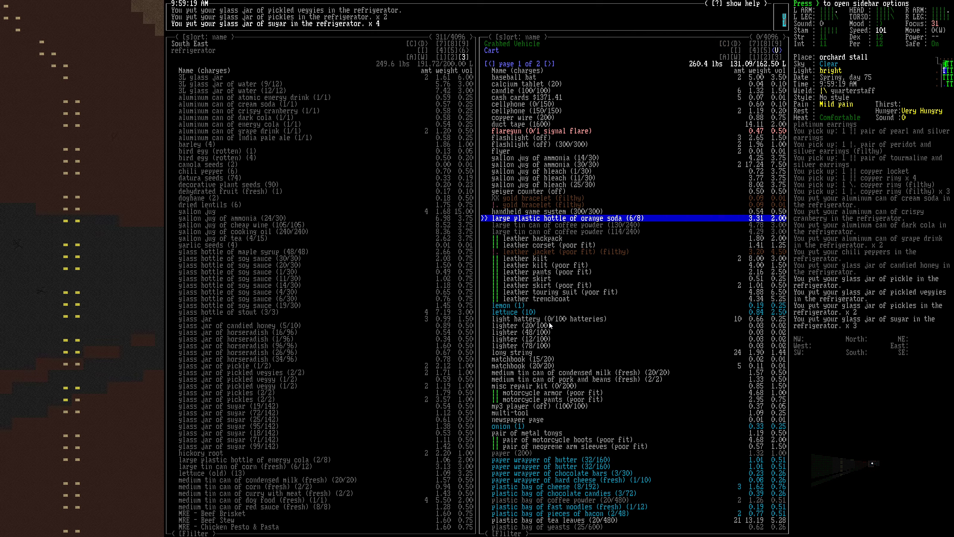
key("Return")
key("Return")
key("Return")
key("Down")
key("Down")
key("Down")
key("Down")
key("Return")
key("Return")
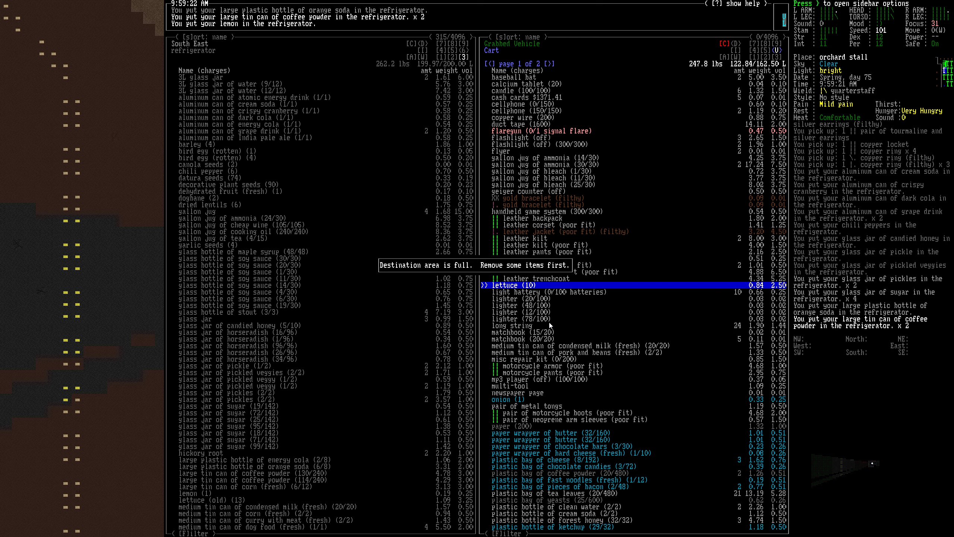
key("Tab")
key("Tab")
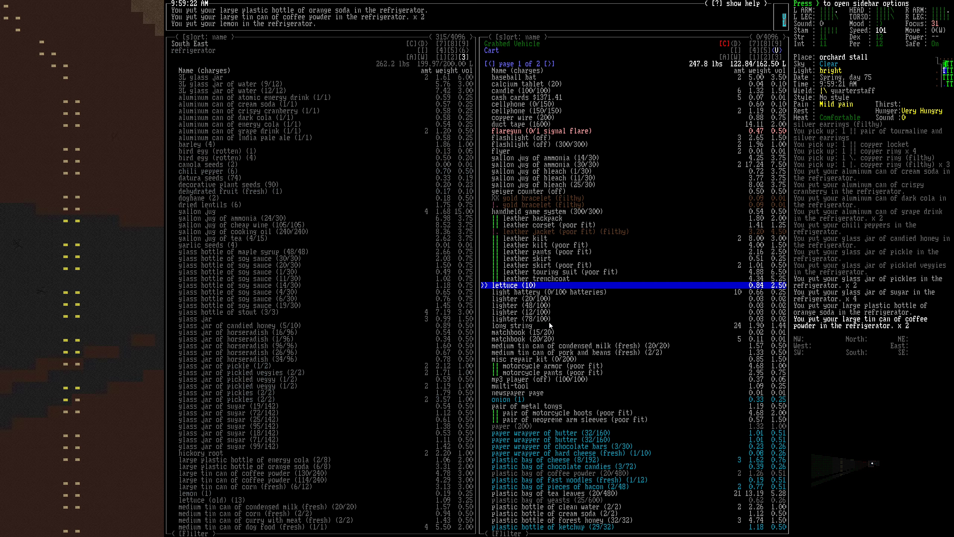
key("Down")
key("Down")
key("Down")
key("Down")
key("Down")
key("Down")
key("Down")
key("Down")
key("Down")
key("Down")
key("Down")
key("Down")
key("Down")
key("Down")
key("Down")
Take the signet rings and silver watch from the cart into the inventory
key("Tab")
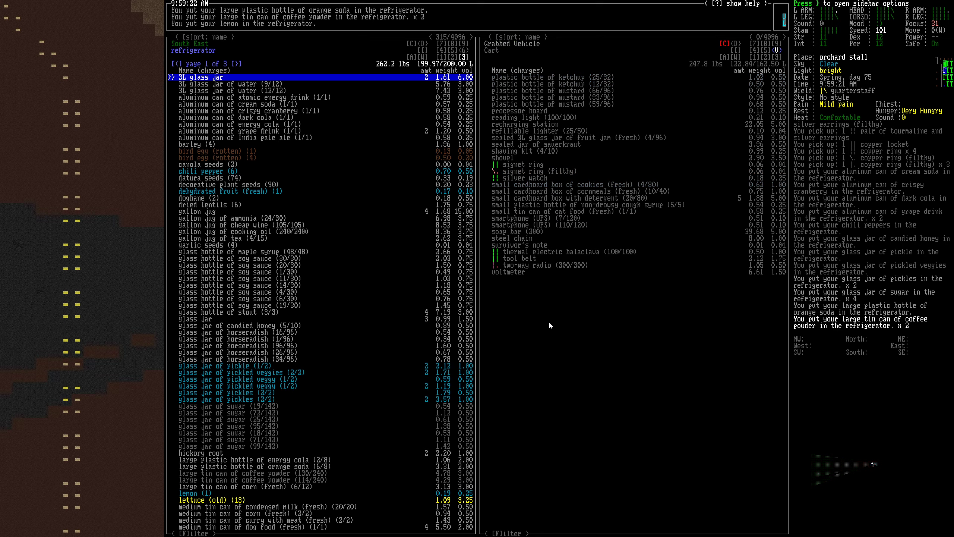
key("Tab")
key("Tab")
key("i")
key("Tab")
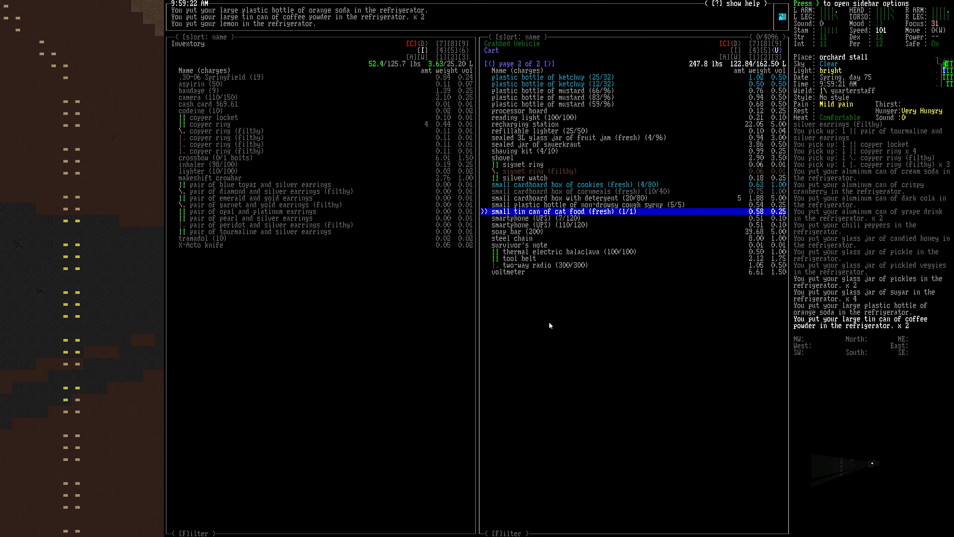
key("Up")
key("Up")
key("Up")
key("Return")
key("Return")
key("Return")
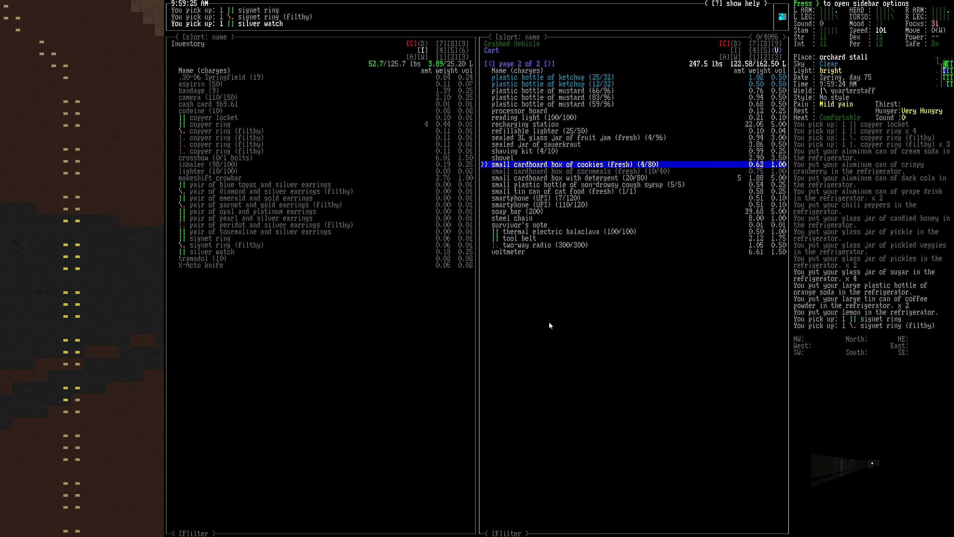
key("Up")
key("Up")
key("Up")
key("Up")
key("Up")
key("Up")
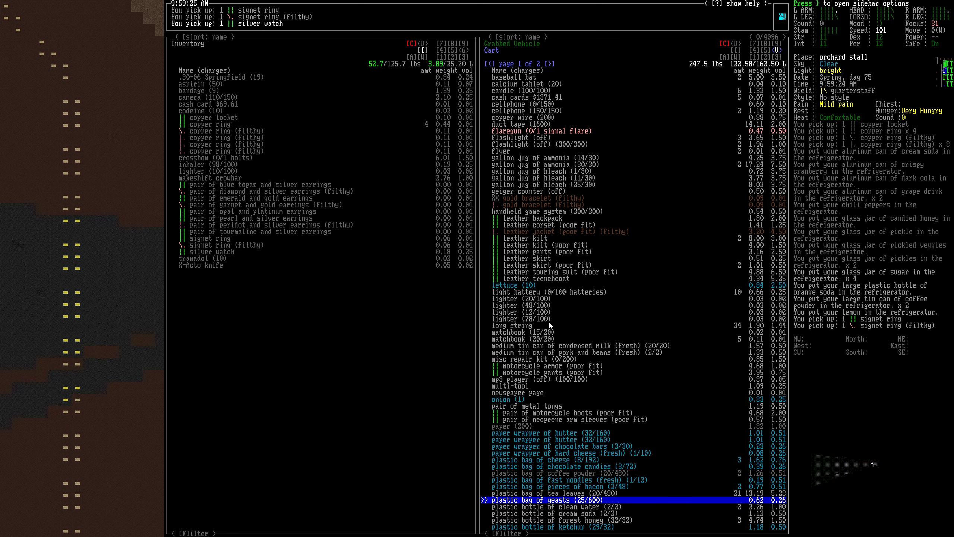
key("Down")
key("Down")
key("Down")
key("Down")
key("Down")
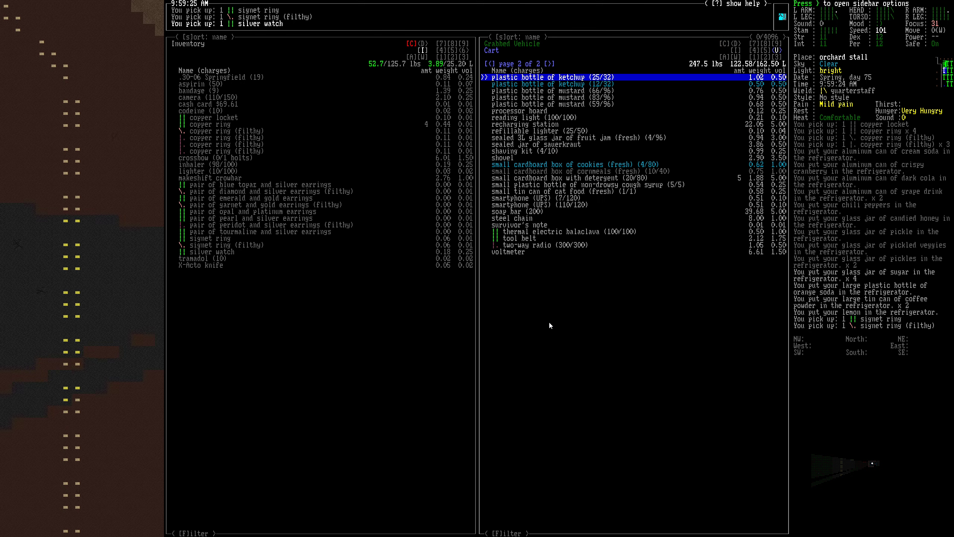
key("Up")
key("Up")
key("Up")
key("Up")
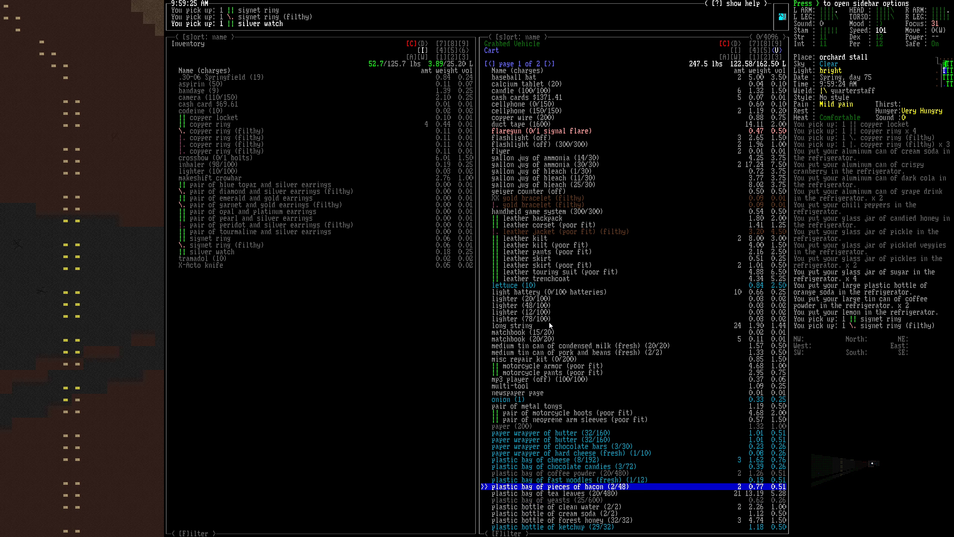
key("Up")
key("Up")
key("Up")
key("Up")
key("Up")
key("Up")
key("Up")
key("Up")
key("Up")
key("Up")
key("Up")
key("Up")
key("Up")
key("Up")
key("Up")
key("Up")
key("Up")
key("Up")
key("Up")
key("Up")
key("Up")
key("Up")
key("Up")
key("Up")
key("Up")
key("Up")
key("Up")
key("Up")
key("Up")
key("Up")
key("Up")
key("Up")
key("Up")
key("Up")
Switch back and forth between the cart and inventory lists
key("Down")
key("Tab")
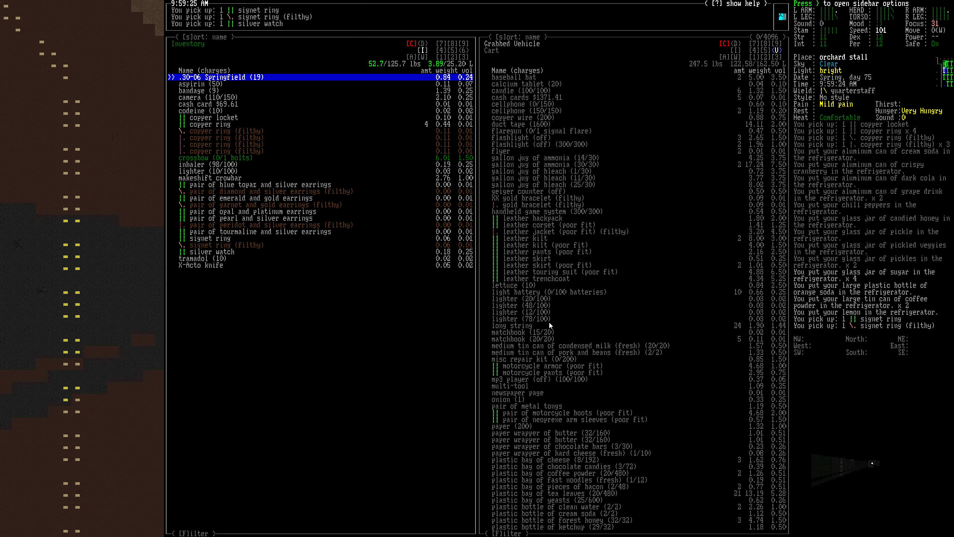
key("Tab")
key("Tab")
key("Tab")
key("Tab")
key("Tab")
key("Down")
key("Down")
key("Tab")
Put the cart's calcium tablets on the north-west counter
key("7")
key("Tab")
key("Down")
key("Return")
key("Down")
key("Down")
key("Down")
key("Down")
key("Down")
key("Down")
key("Down")
key("Down")
key("Down")
Show the west counter opposite the cart and put the candles on it
key("Tab")
key("4")
key("Tab")
key("Up")
key("Up")
key("Up")
key("Up")
key("Down")
key("Down")
key("Up")
key("comma")
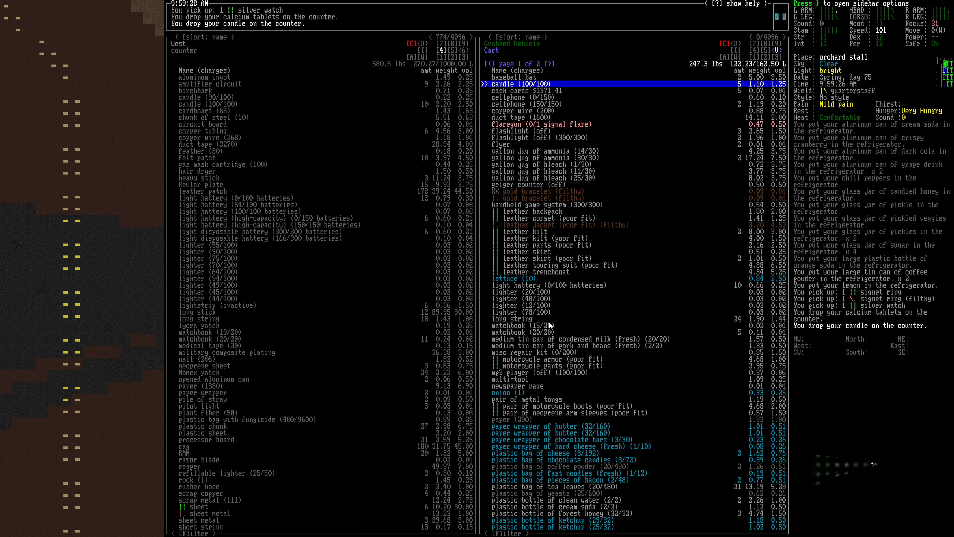
key("comma")
key("comma")
key("comma")
key("comma")
key("comma")
Put the copper wire, duct tape, light batteries, other batteries and lighters on the west counter
key("Down")
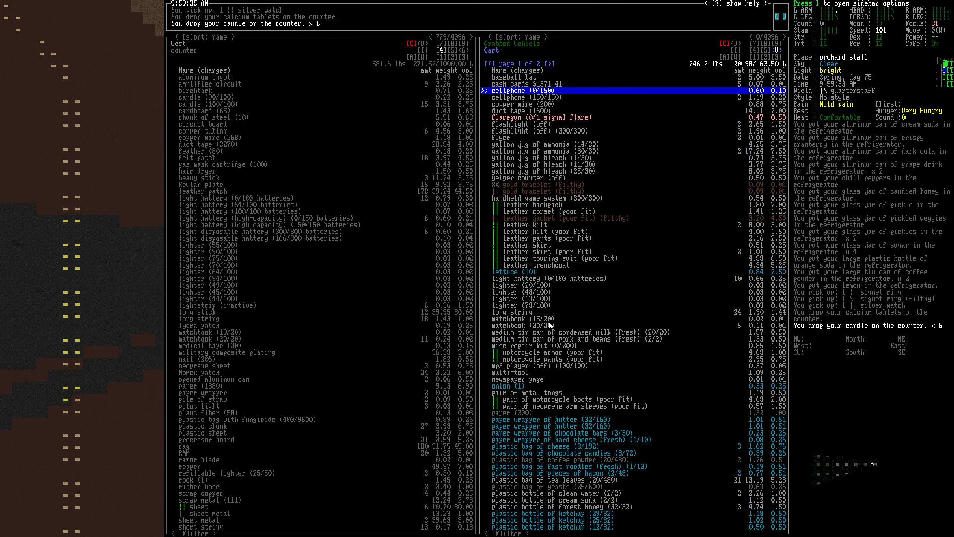
key("Down")
key("Down")
key("comma")
key("comma")
key("Down")
key("Down")
key("Up")
key("Down")
key("Down")
key("Down")
key("Down")
key("Down")
key("Down")
key("Down")
key("Down")
key("Down")
key("Down")
key("Down")
key("Down")
key("Down")
key("Down")
key("Down")
key("Down")
key("Down")
key("Down")
key("Down")
key("Down")
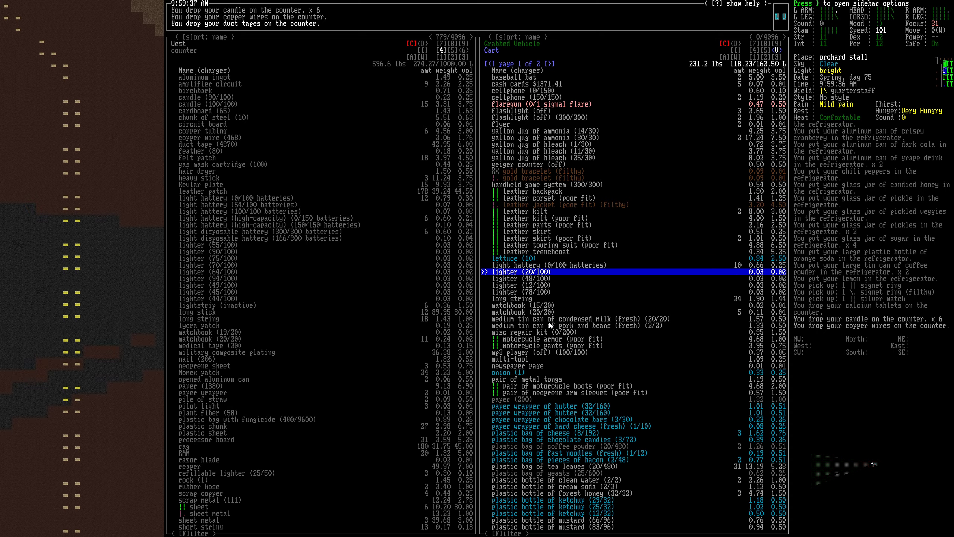
key("Up")
key("comma")
key("comma")
key("comma")
key("comma")
key("comma")
key("comma")
key("comma")
key("comma")
key("comma")
key("comma")
key("comma")
key("comma")
key("comma")
key("comma")
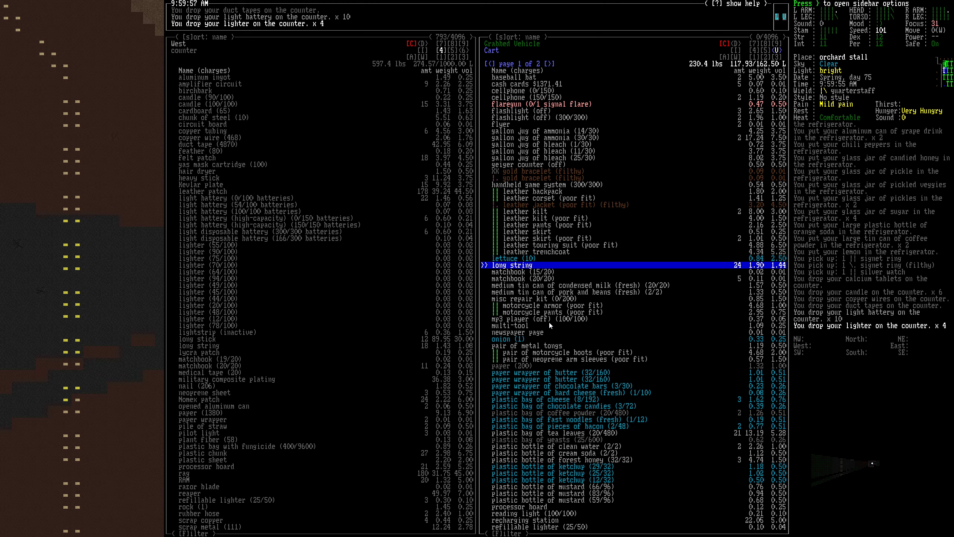
key("comma")
key("comma")
key("comma")
key("comma")
key("comma")
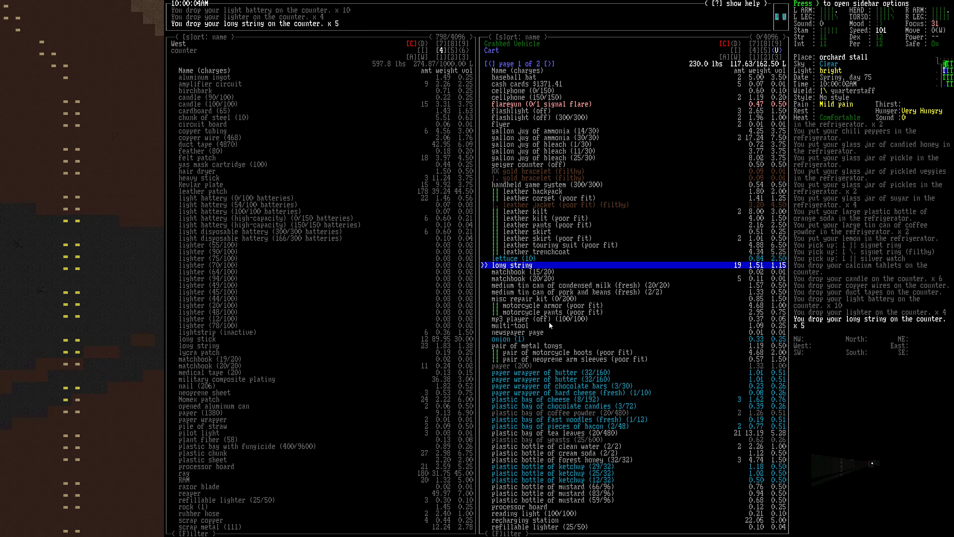
Move all 19 long strings and every matchbook onto the west counter
key("semicolon")
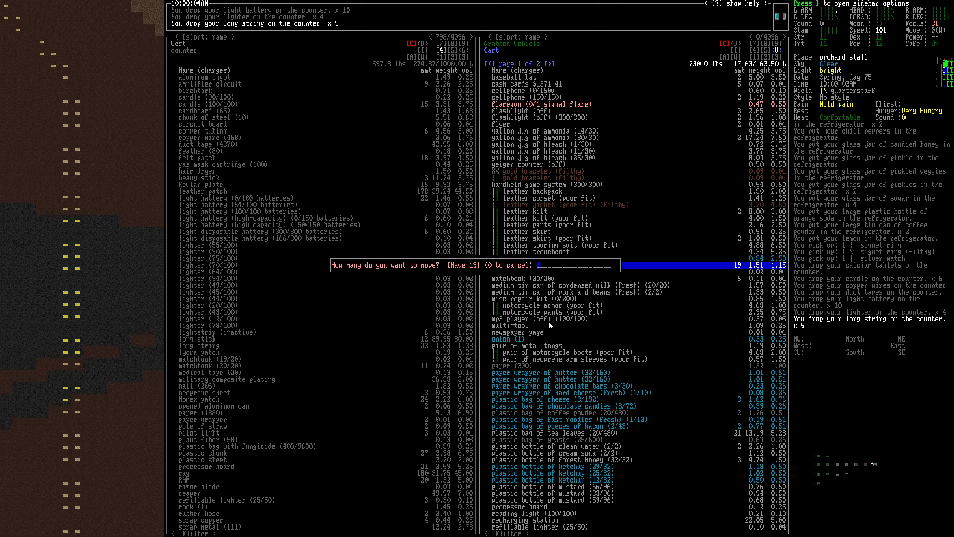
type("19")
key("Return")
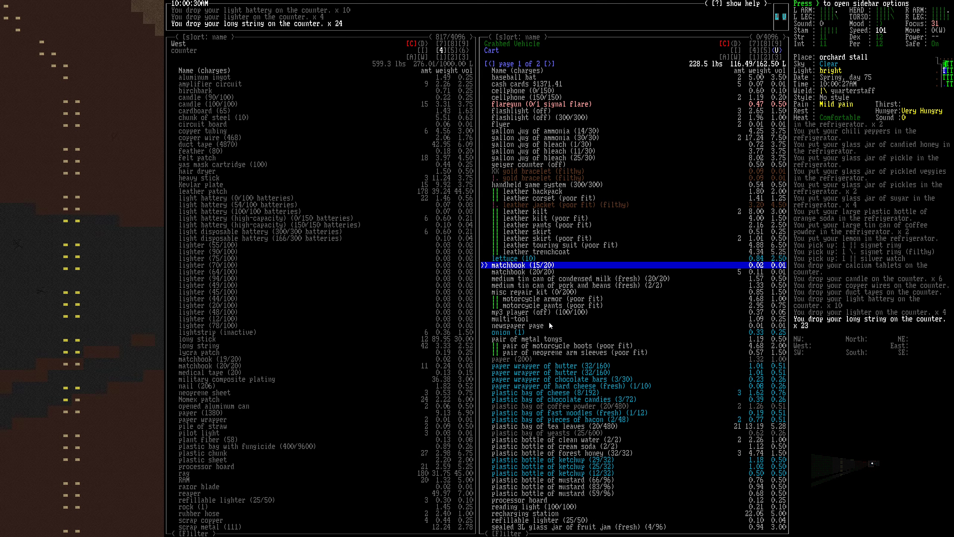
key("comma")
key("comma")
key("Down")
key("Up")
key("comma")
key("comma")
key("comma")
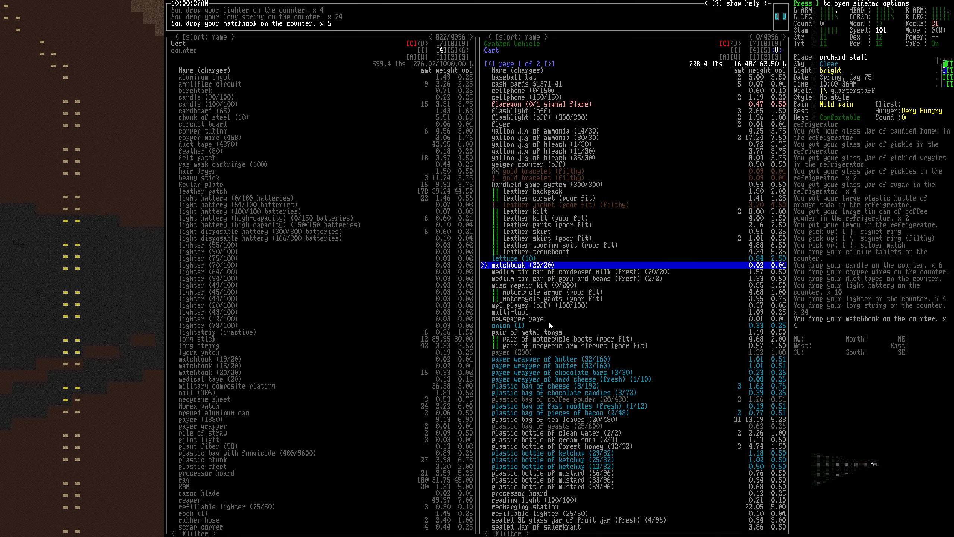
key("comma")
key("Down")
key("Down")
key("Down")
key("Down")
key("Down")
key("Down")
Put the paper on the west counter, skipping the tongs, food wrappers and food
key("Down")
key("Down")
key("Down")
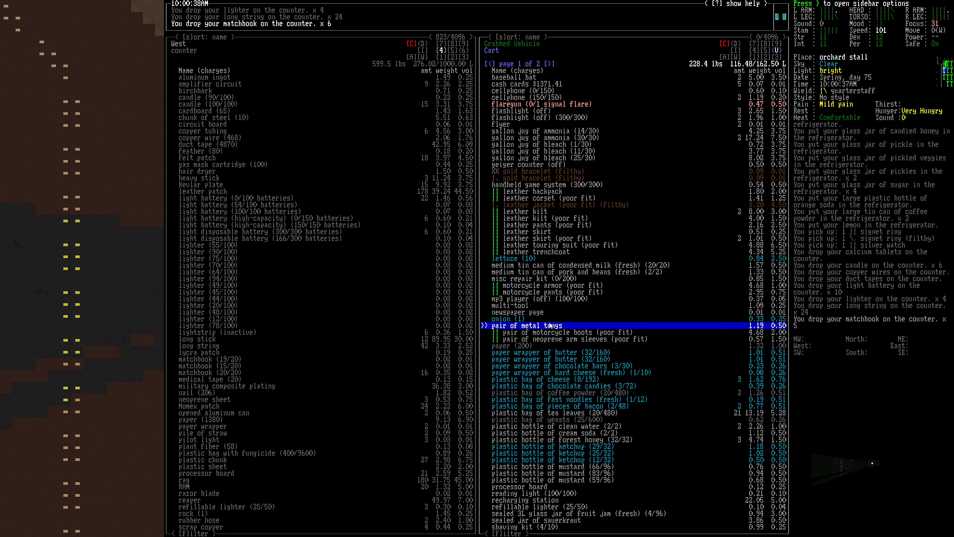
key("Down")
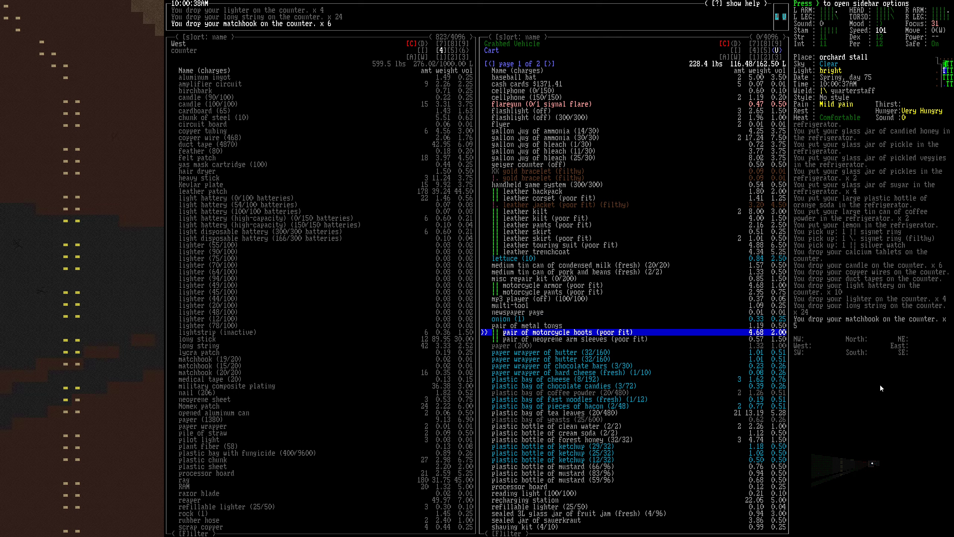
key("Down")
key("Down")
key("comma")
key("Down")
key("Down")
key("Down")
key("Down")
key("Down")
key("Down")
key("Down")
key("Down")
key("Down")
key("Down")
key("Down")
key("Up")
key("Down")
key("Down")
key("Down")
key("Down")
Put the processor board, recharging station and steel chain on the west counter
key("comma")
key("Down")
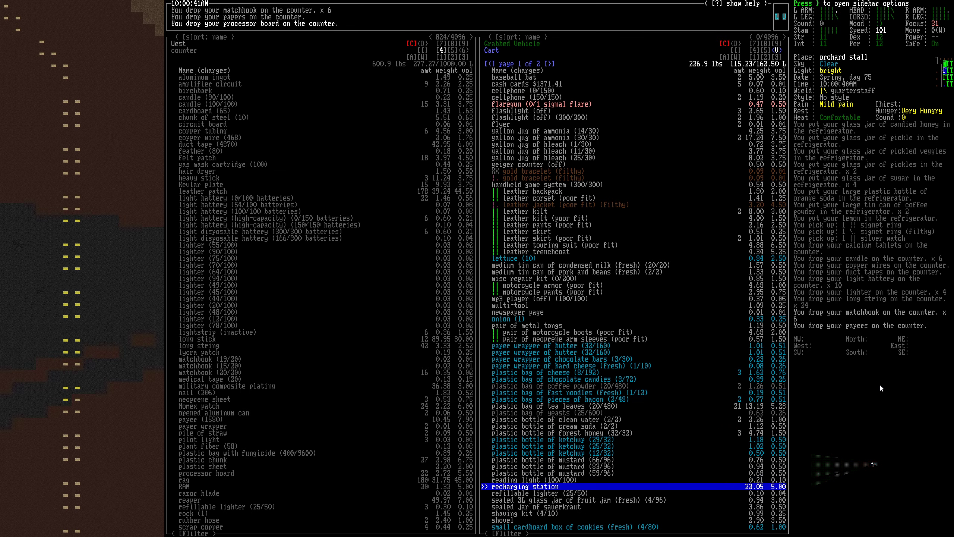
key("comma")
key("Down")
key("Down")
key("Down")
key("Down")
key("Down")
key("Down")
key("Down")
key("Down")
key("Down")
key("Down")
key("Down")
key("Down")
key("Down")
key("Return")
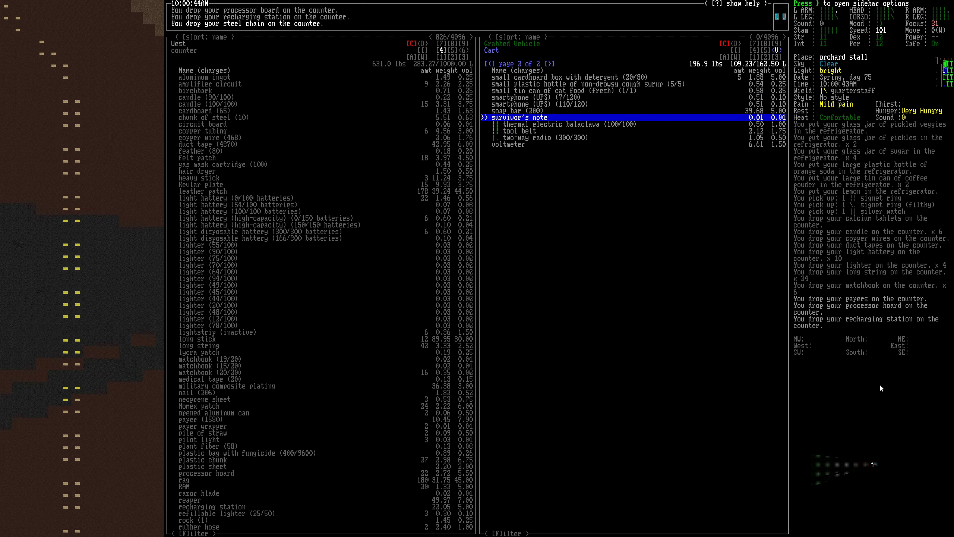
key("Down")
key("Down")
Show the sink opposite the cart and select the voltmeter at the list's end
key("Tab")
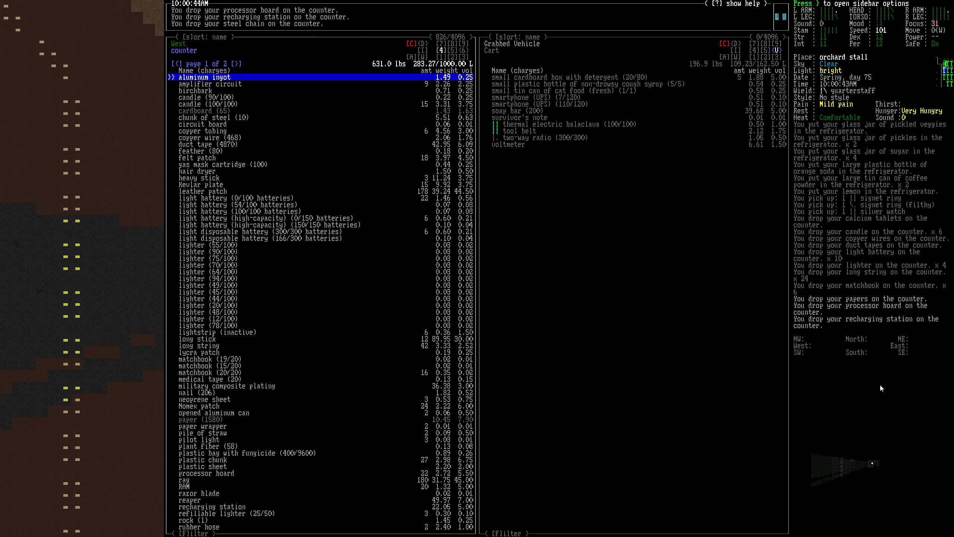
key("8")
key("Tab")
key("Down")
key("Down")
key("Up")
key("Up")
key("Down")
key("Down")
key("Down")
Put the voltmeter and the metal tongs in the sink
key("Up")
key("Return")
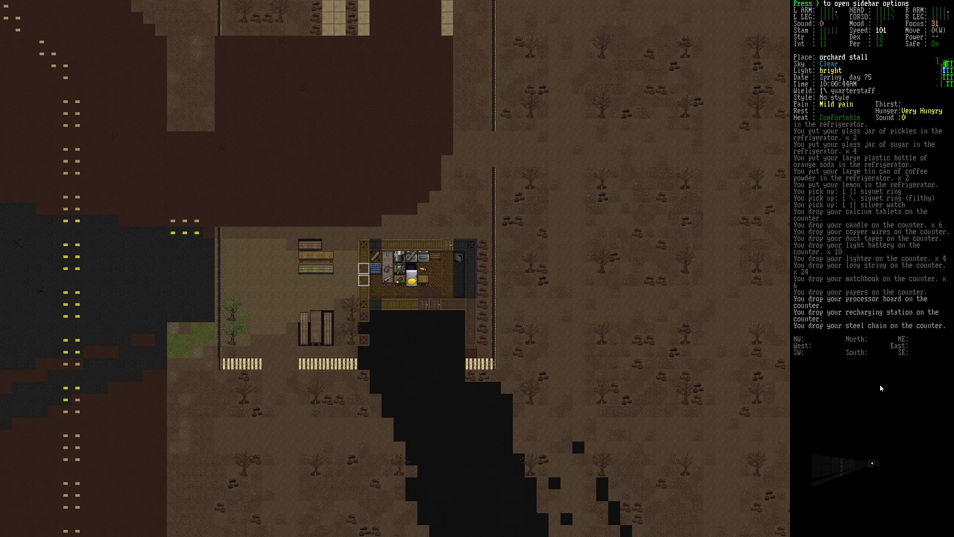
key("Up")
key("Up")
key("Up")
key("Up")
key("Up")
key("Down")
key("Down")
key("Up")
key("Up")
key("Up")
key("Up")
key("Up")
key("Up")
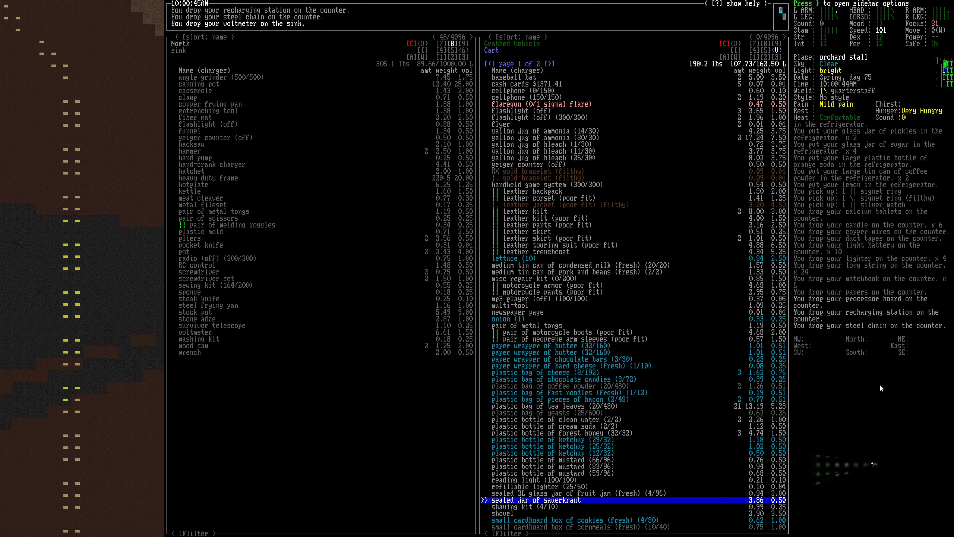
key("Up")
key("Up")
key("Up")
key("Up")
key("Up")
key("Up")
key("Up")
key("Up")
key("Up")
key("Up")
key("Up")
key("Up")
key("Up")
key("Up")
key("Up")
key("Up")
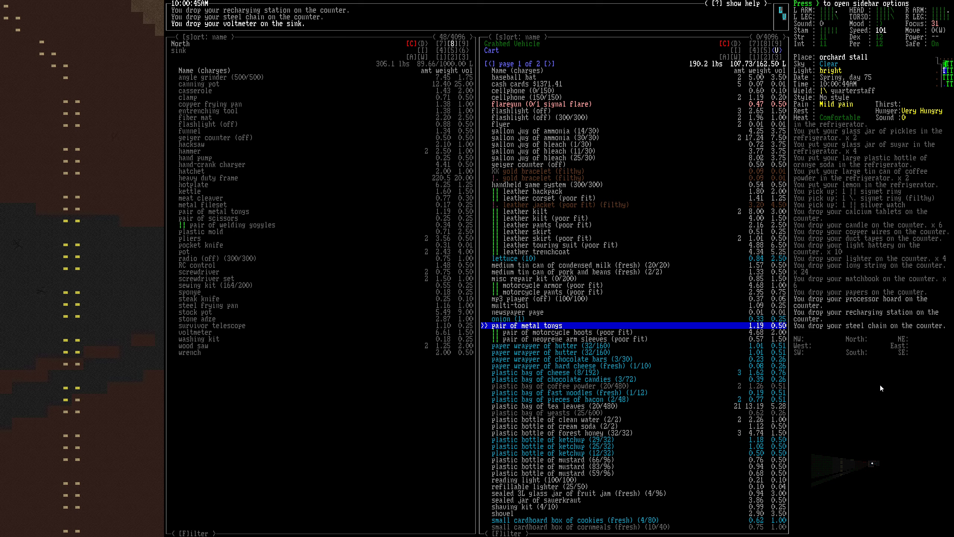
key("m")
Put the multi-tool, misc repair kit and Geiger counter in the sink
key("Tab")
key("Tab")
key("Up")
key("Up")
key("Up")
key("Up")
key("Down")
key("Down")
key("m")
key("Up")
key("Up")
key("Up")
key("Up")
key("Up")
key("Down")
key("m")
key("Up")
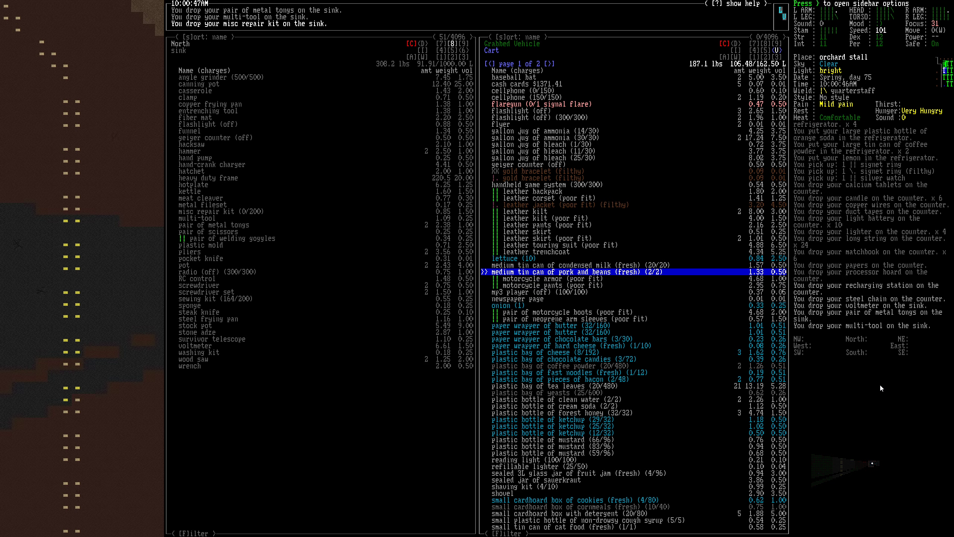
key("Up")
key("Up")
key("Up")
key("Up")
key("Up")
key("Up")
key("Up")
key("Up")
key("Up")
key("Up")
key("m")
key("Up")
key("Up")
key("Up")
key("Up")
key("Up")
key("Up")
key("Up")
key("Up")
key("Up")
key("Up")
key("Up")
key("Up")
Show the south-west counter and put both baseball bats on it
key("Down")
key("Tab")
key("1")
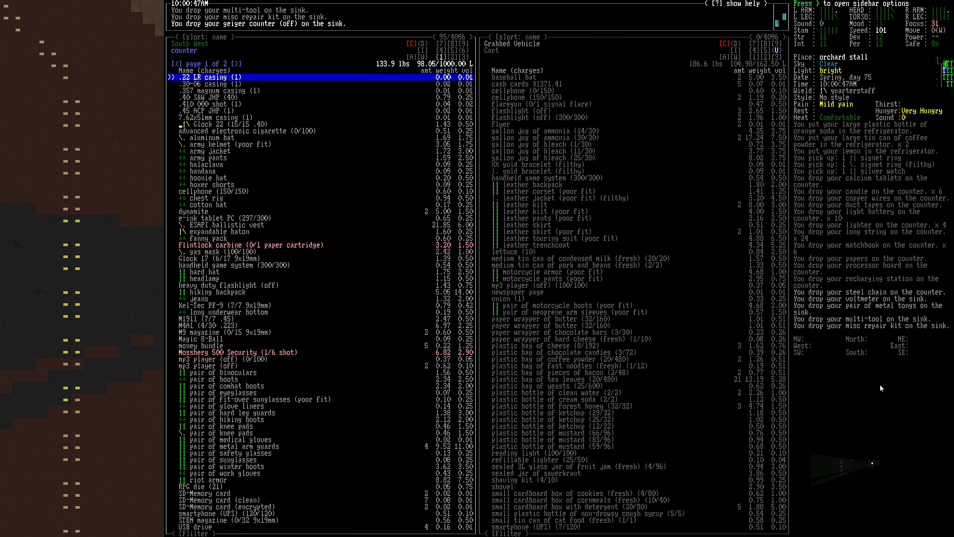
key("Tab")
key("Down")
key("Up")
key("m")
key("Down")
key("Up")
key("m")
Move through the cart list to the cellphones
key("Down")
key("Down")
key("Down")
key("Up")
key("Up")
key("Up")
key("Down")
key("Up")
key("Down")
key("Down")
key("Down")
key("Down")
key("Down")
key("Down")
key("Down")
key("Down")
key("Down")
key("Down")
key("Down")
key("Up")
key("Down")
key("Down")
key("Down")
key("Down")
key("Down")
key("Down")
key("Down")
key("Down")
key("Down")
key("Down")
key("Down")
key("Down")
key("Down")
key("Down")
Put the newspaper page on the south table, then show the west counter
key("Tab")
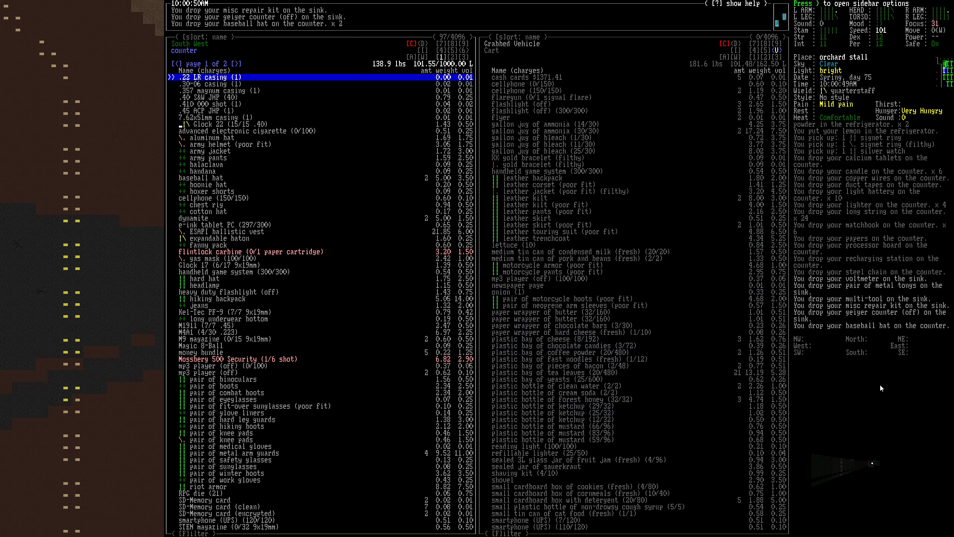
key("2")
key("Tab")
key("Up")
key("Up")
key("Up")
key("m")
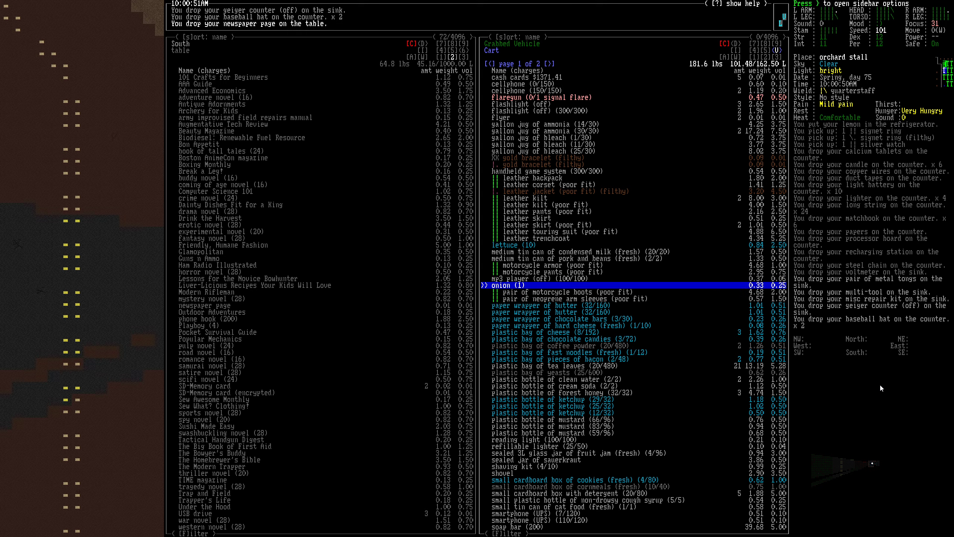
key("Tab")
key("4")
key("Tab")
key("Down")
key("Down")
key("Down")
key("Down")
key("Down")
key("Down")
key("Down")
key("Down")
key("Down")
key("Down")
key("Down")
key("Down")
key("Down")
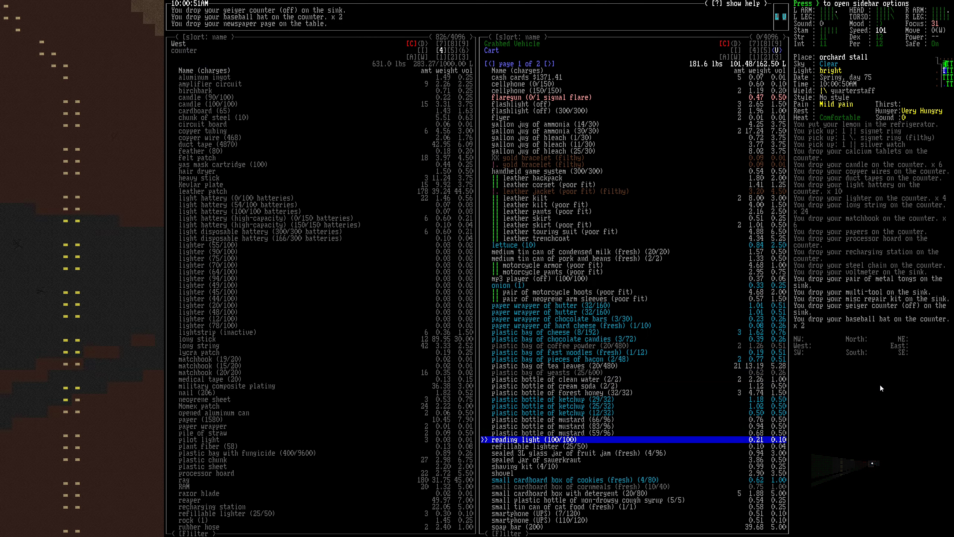
Move the reading light into the sink and the refillable lighter onto the counter
key("Tab")
key("Tab")
key("Tab")
key("8")
key("Tab")
key("Return")
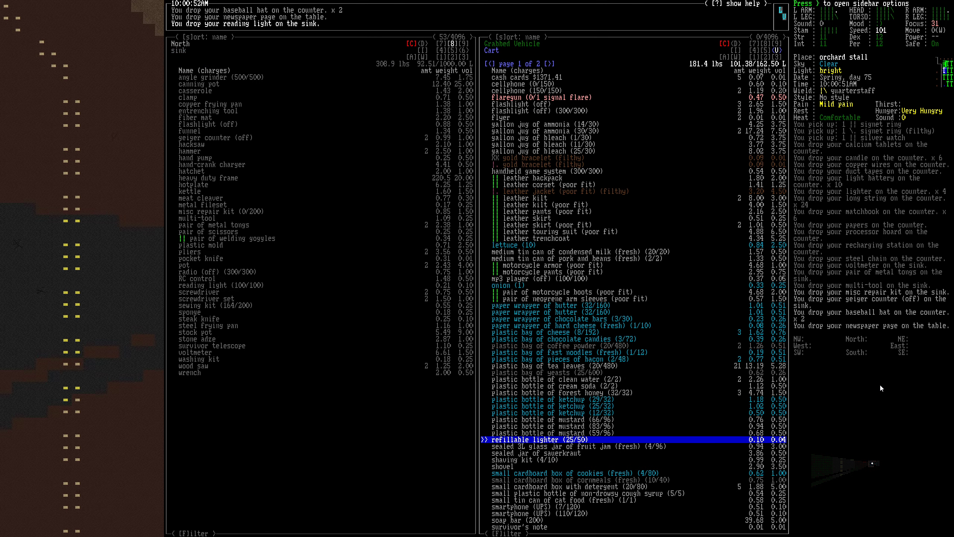
key("Tab")
key("4")
key("Tab")
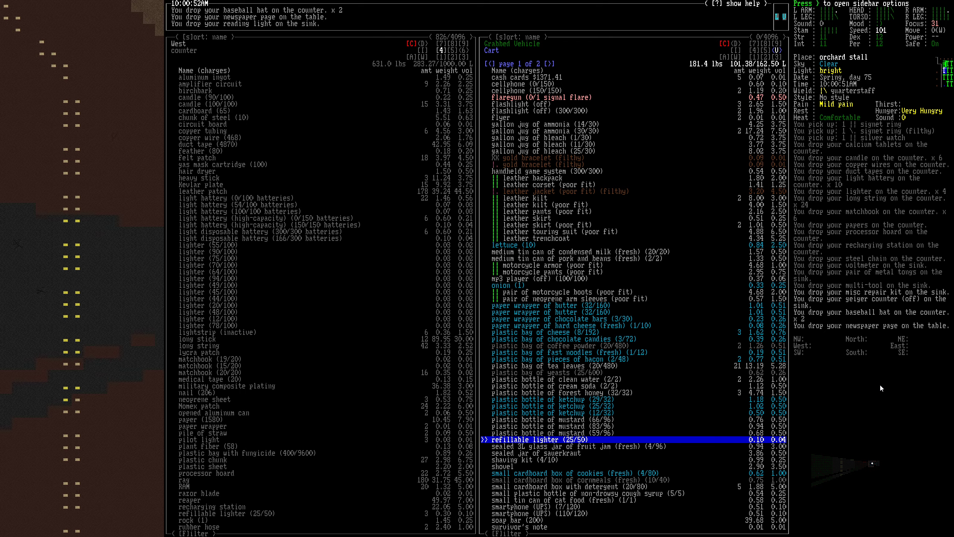
key("Return")
Move the shaving kit and the shovel into the sink
key("Down")
key("Down")
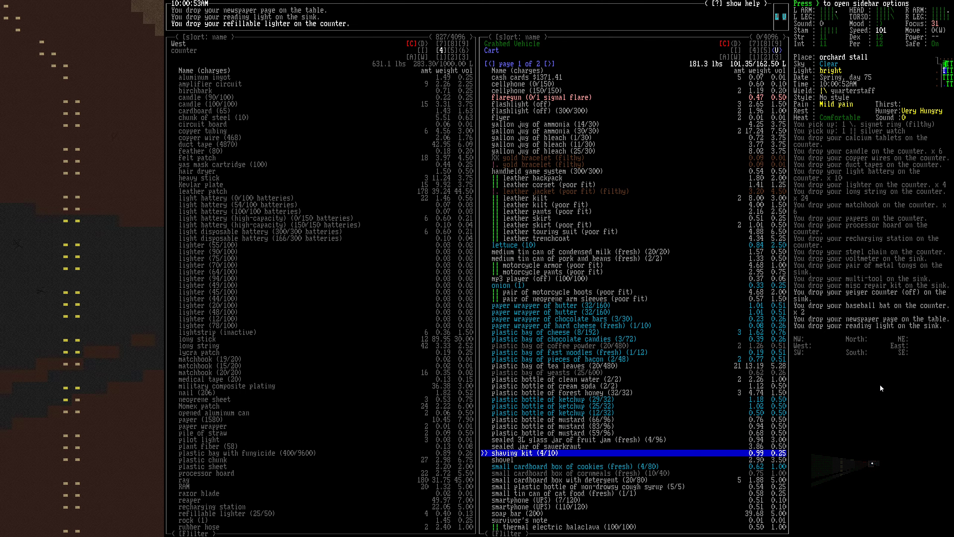
key("Tab")
key("8")
key("Tab")
key("Return")
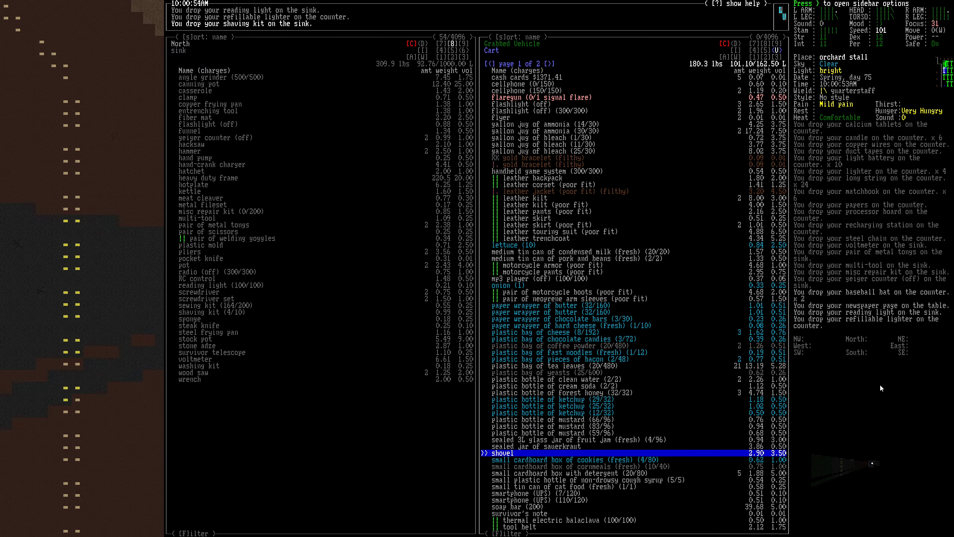
key("Return")
Drop the detergent boxes on the north-west counter
key("Down")
key("Down")
key("Down")
key("Up")
key("Tab")
key("7")
key("Tab")
key("Return")
key("Return")
key("Return")
key("Return")
key("Return")
key("Return")
key("Down")
Move the soap bars onto the counter
key("Up")
key("Tab")
key("Tab")
key("Down")
key("Down")
key("Down")
key("Down")
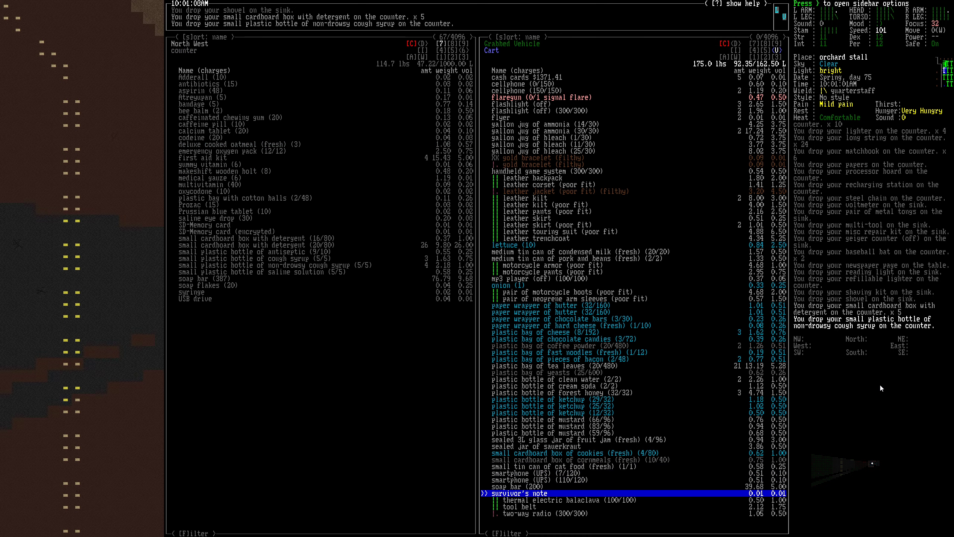
key("Up")
key("Return")
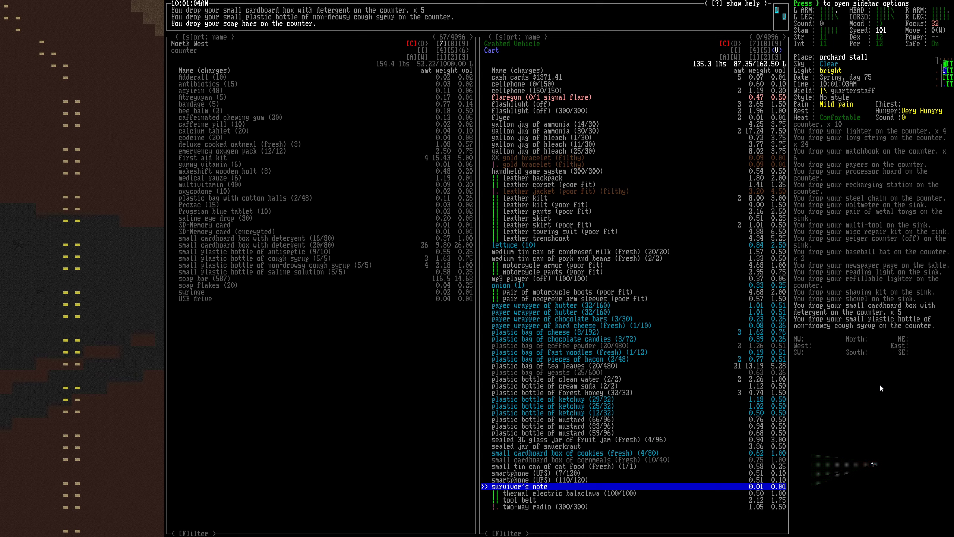
Put the survivor's note on the south table
key("Tab")
key("2")
key("Tab")
key("Return")
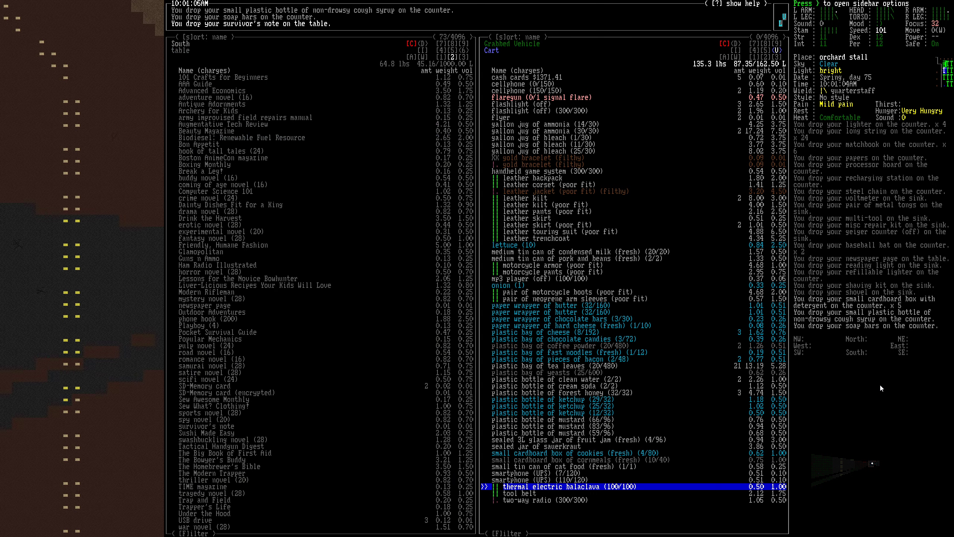
key("Down")
key("Up")
key("Down")
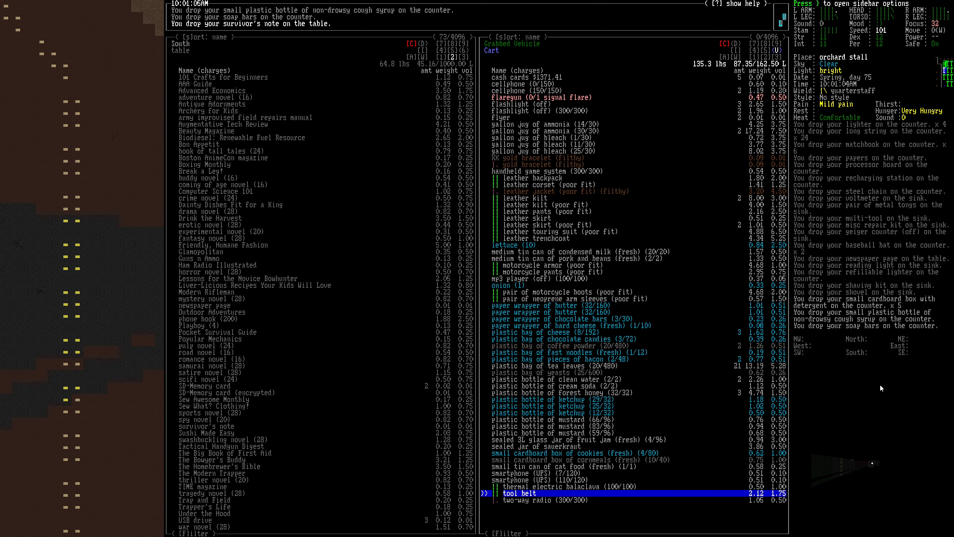
Drop the tool belt and two-way radio on the south-west counter
key("Tab")
key("1")
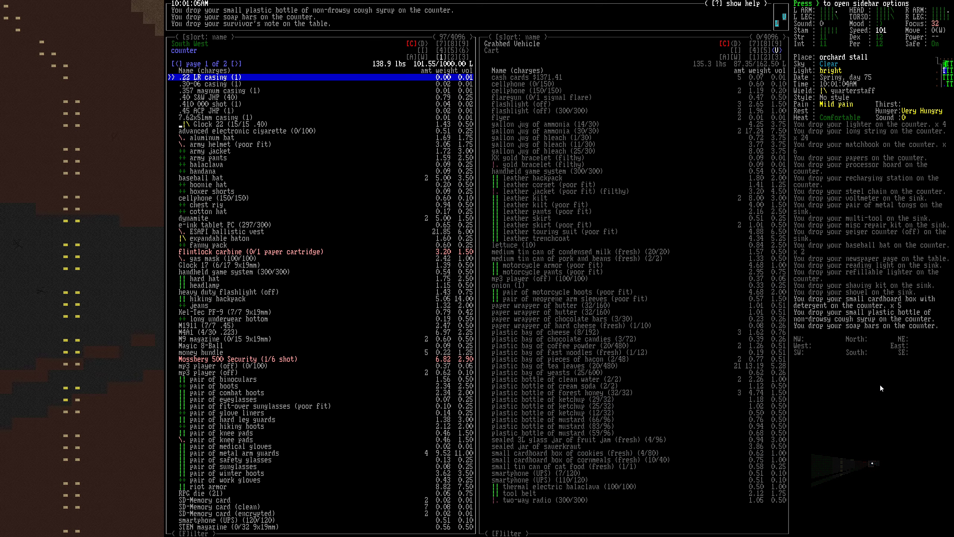
key("Tab")
key("m")
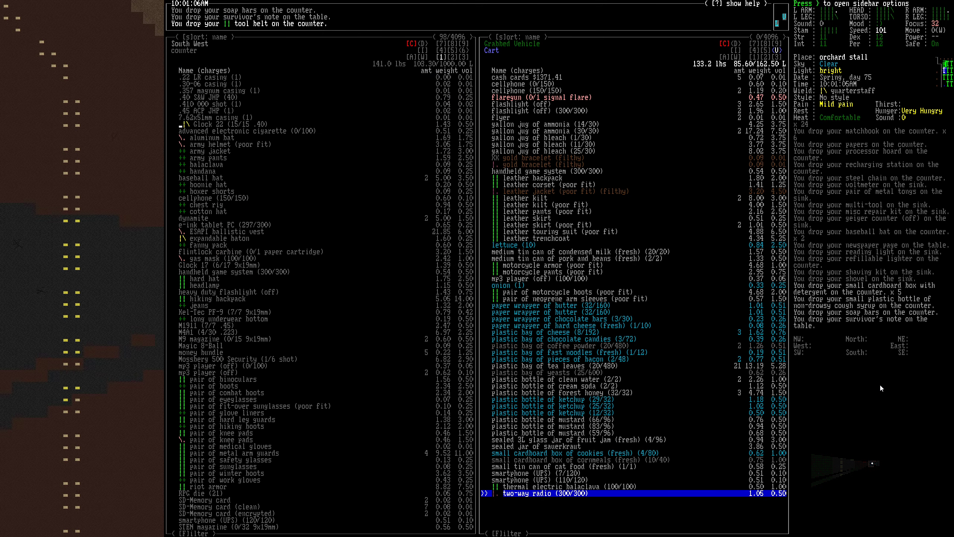
key("m")
Take the two gold bracelets from the cart
key("Escape")
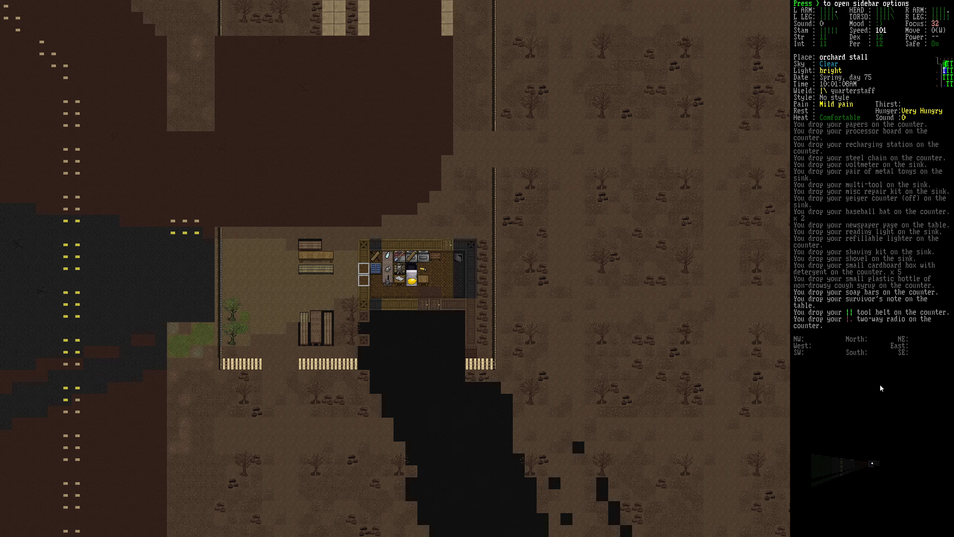
key("Right")
key("e")
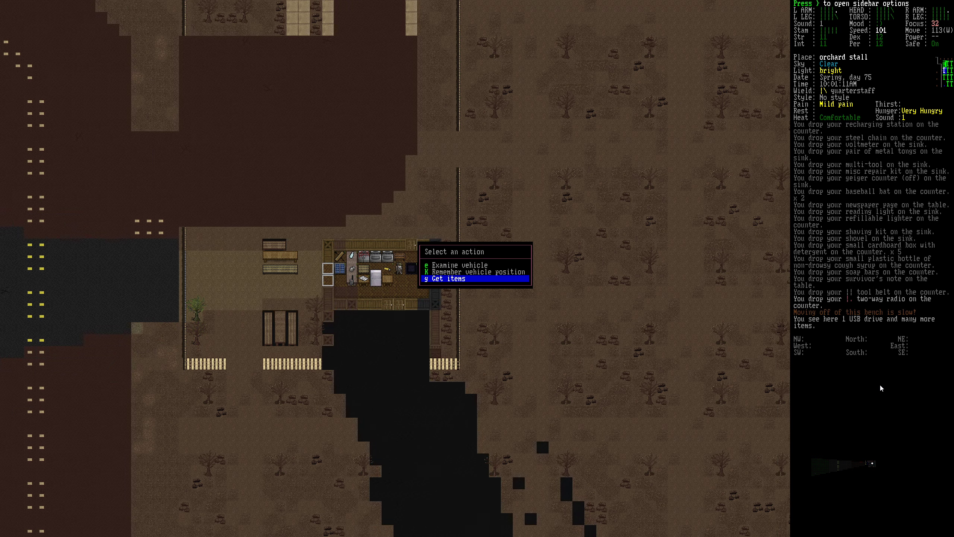
key("g")
key("Down")
key("Down")
key("Down")
key("Down")
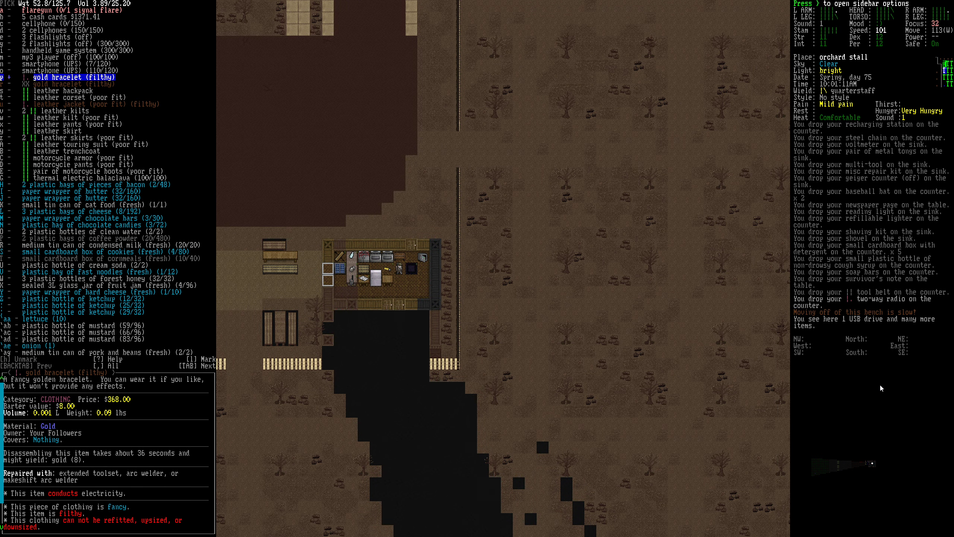
key("t")
key("Down")
key("Up")
key("Up")
key("Up")
key("Up")
key("Up")
key("Up")
key("Down")
key("Down")
key("Down")
key("Down")
key("Down")
key("Down")
key("Down")
key("Down")
key("Down")
key("Down")
key("Down")
key("Down")
key("Down")
key("Down")
key("Down")
key("Down")
key("Return")
Drop the earrings, copper and signet rings, gold bracelet and silver watch on the floor
key("Down")
key("Down")
key("Down")
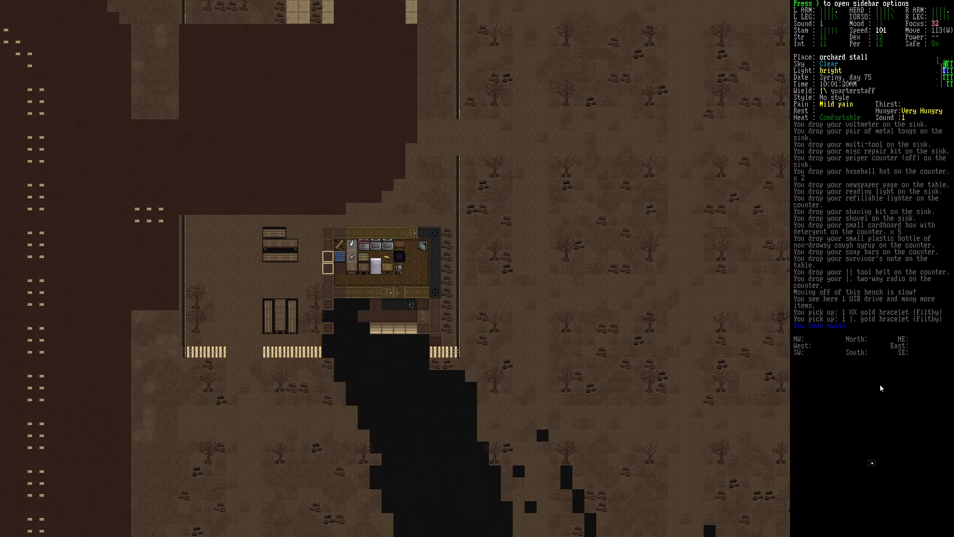
key("Down")
key("D")
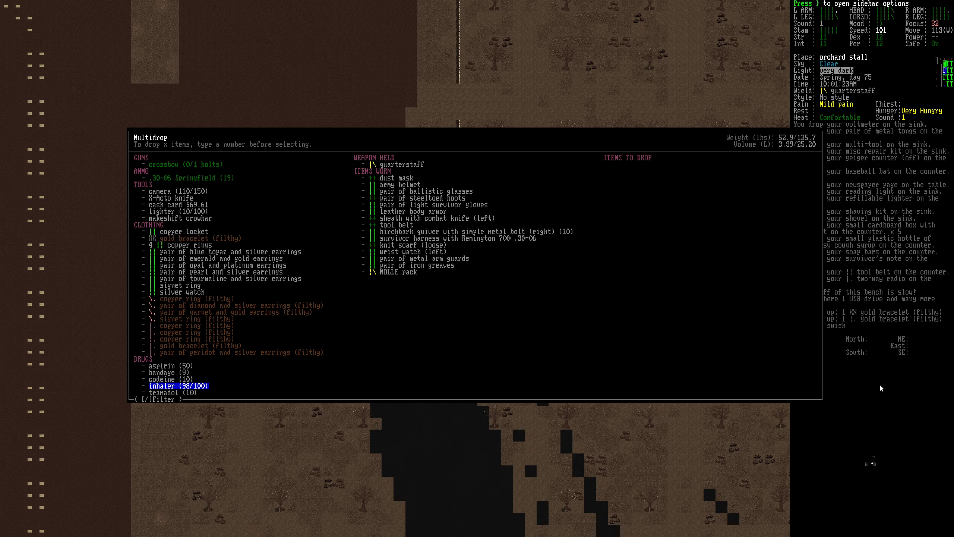
key("Right")
key("Up")
key("Right")
key("Up")
key("Right")
key("Up")
key("Right")
key("Up")
key("Right")
key("Up")
key("Right")
key("Up")
key("Right")
key("Up")
key("Right")
key("Up")
key("Right")
key("Up")
key("Right")
key("Down")
key("Up")
key("Up")
key("Right")
key("Up")
key("Right")
key("Up")
key("Right")
key("Up")
key("Right")
key("Up")
key("Right")
key("Up")
key("Right")
key("Up")
key("Right")
key("Up")
key("Right")
key("Up")
key("Right")
key("Return")
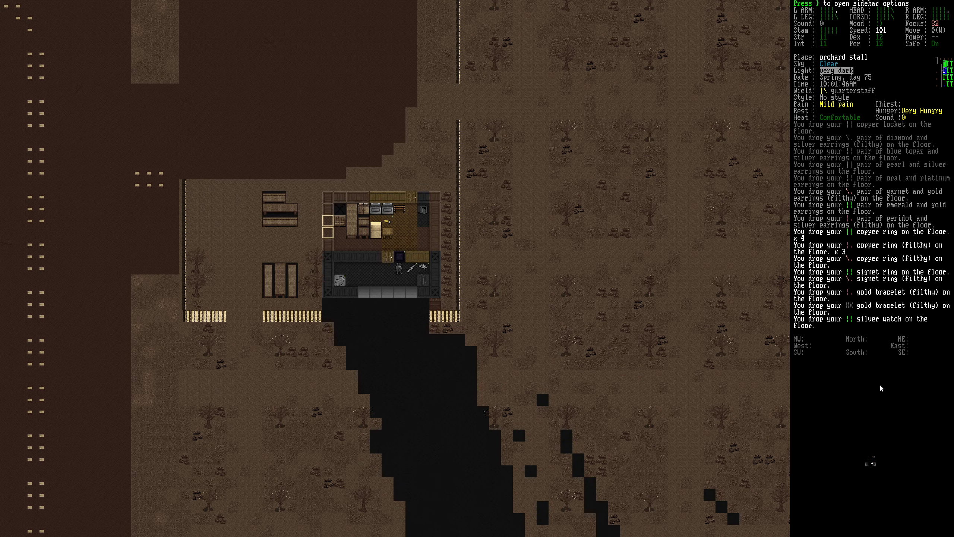
Inspect the jewellery on the floor tile, including the copper ring and silver necklace
key("e")
key("period")
key("Down")
key("Down")
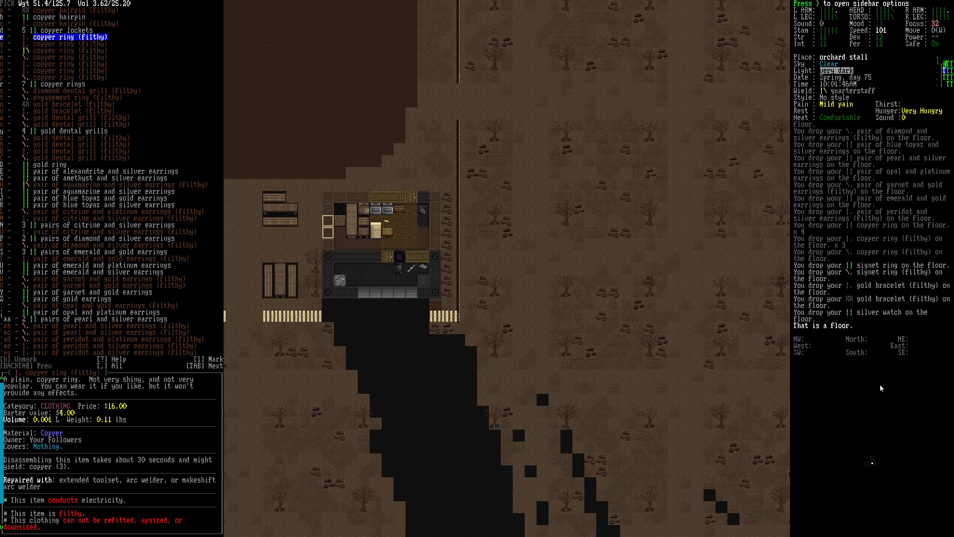
key("Down")
key("Down")
key("Down")
key("Down")
key("Down")
key("Down")
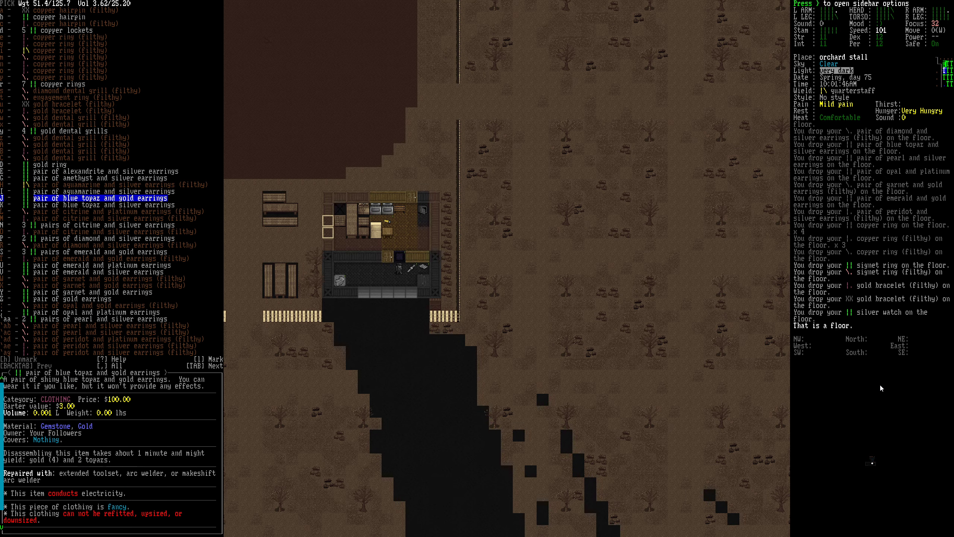
key("Down")
key("Down")
key("Down")
key("Down")
key("Down")
key("Down")
key("Down")
key("Down")
key("Down")
key("Down")
key("Down")
key("Down")
key("Down")
key("Down")
key("Down")
key("Down")
key("Down")
key("Down")
key("Down")
key("Down")
key("Down")
key("Down")
key("Down")
key("Down")
key("Down")
key("Down")
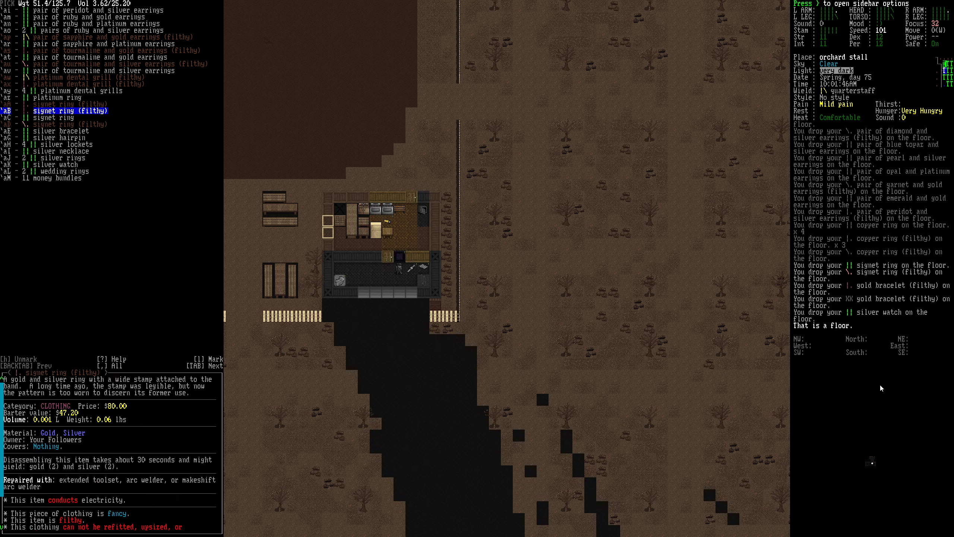
key("Down")
key("Down")
key("Down")
key("Down")
key("Up")
key("Up")
key("Up")
key("Down")
key("Down")
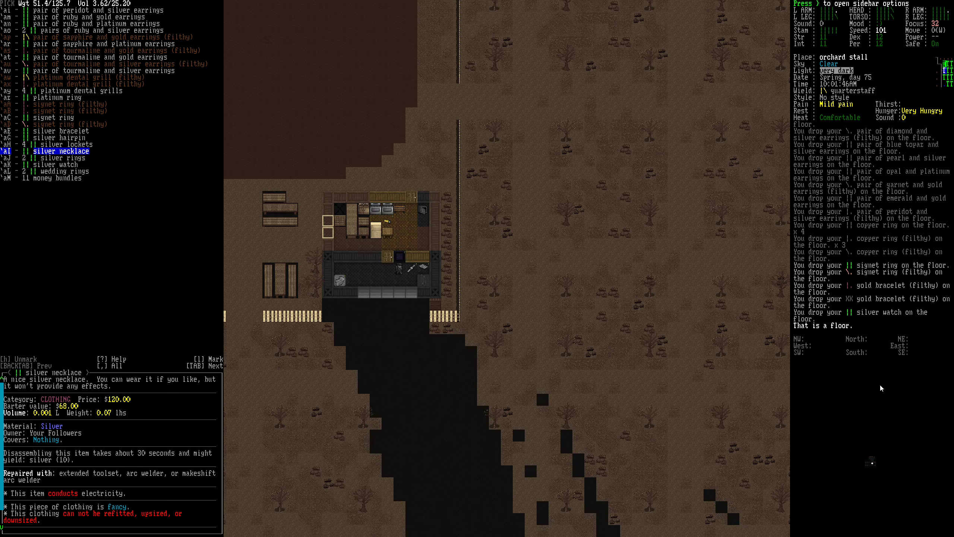
key("Down")
key("Escape")
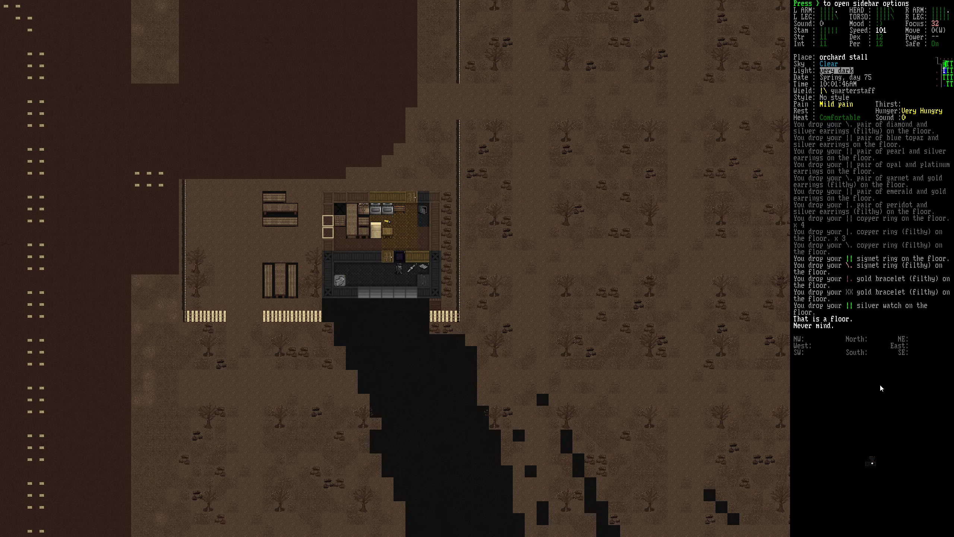
key("G")
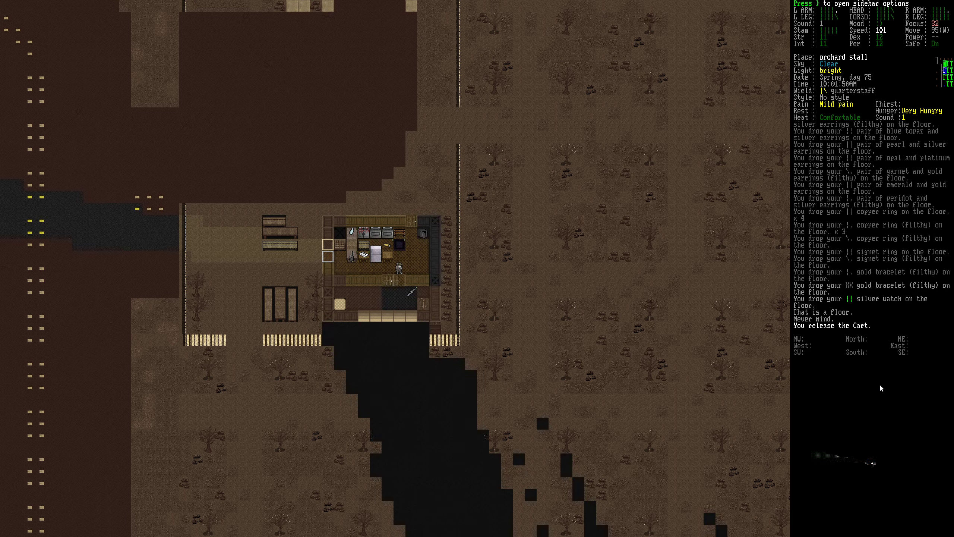
key("e")
key("Up")
key("Down")
key("Down")
key("Down")
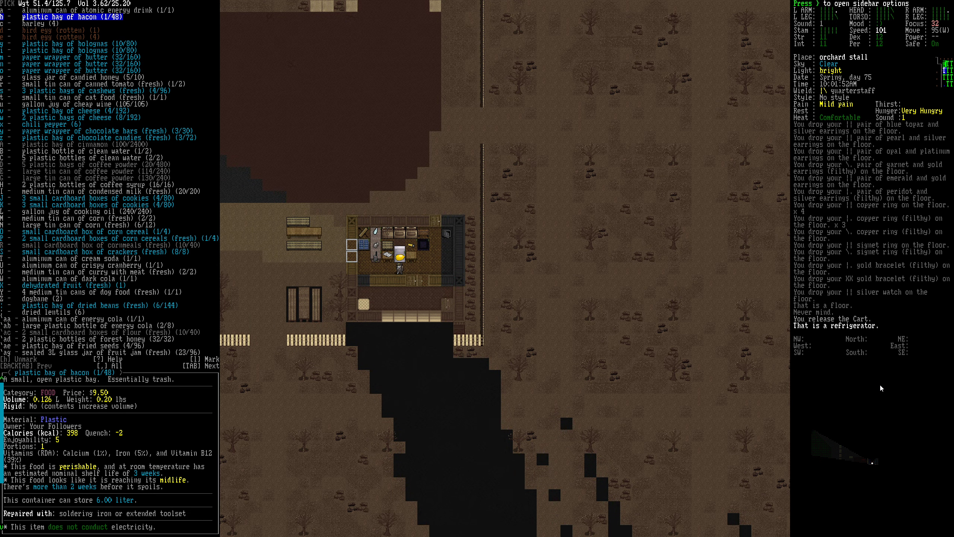
key("Down")
key("Down")
key("Down")
key("Down")
key("Down")
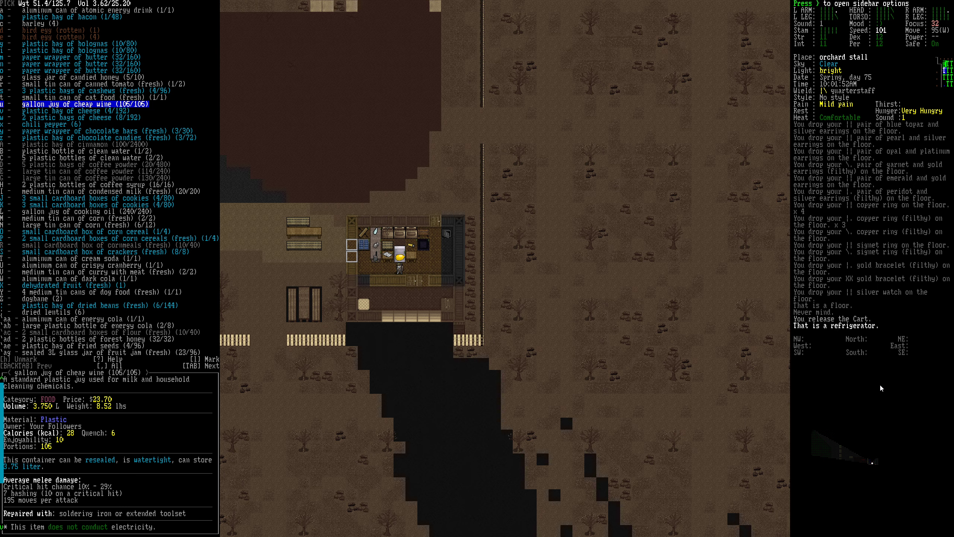
key("Down")
key("Down")
key("Down")
key("Down")
key("Down")
key("Down")
key("Down")
key("Down")
key("Down")
key("Down")
key("Down")
key("Down")
key("Down")
key("Down")
key("Down")
key("Down")
key("Down")
key("Escape")
key("Up")
key("Up")
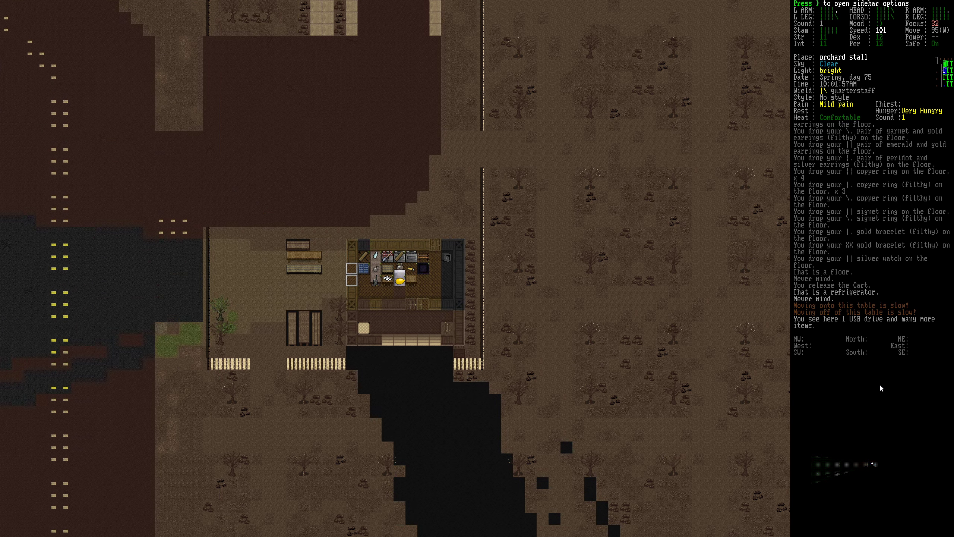
key("Left")
key("e")
key("Return")
key("Down")
key("Down")
key("Down")
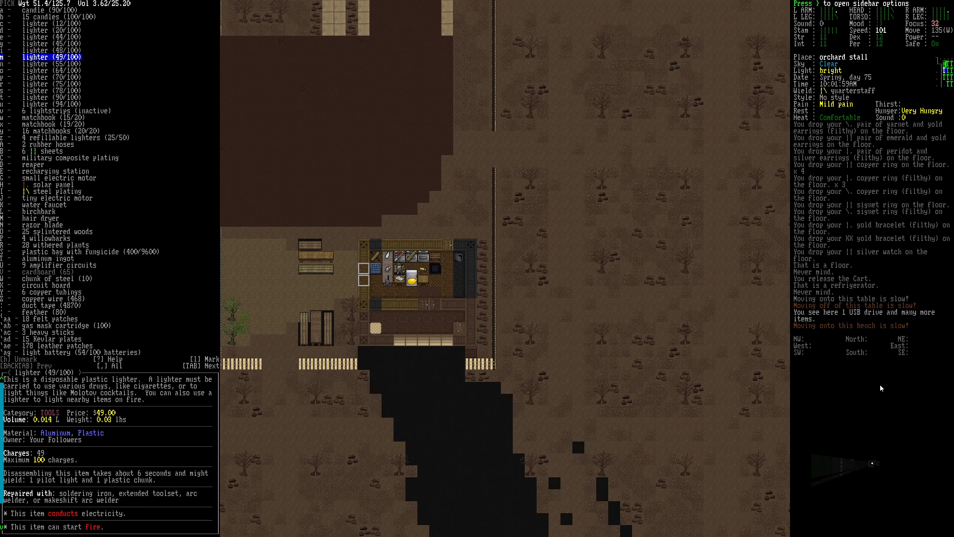
key("Down")
key("Down")
key("Down")
key("Down")
key("Down")
key("Down")
key("Down")
key("Up")
key("Down")
key("Down")
key("Down")
key("Up")
key("Up")
key("Up")
key("Down")
key("Down")
key("Down")
key("Up")
key("Up")
key("Up")
key("Down")
key("Down")
key("Down")
key("Down")
key("Down")
key("Down")
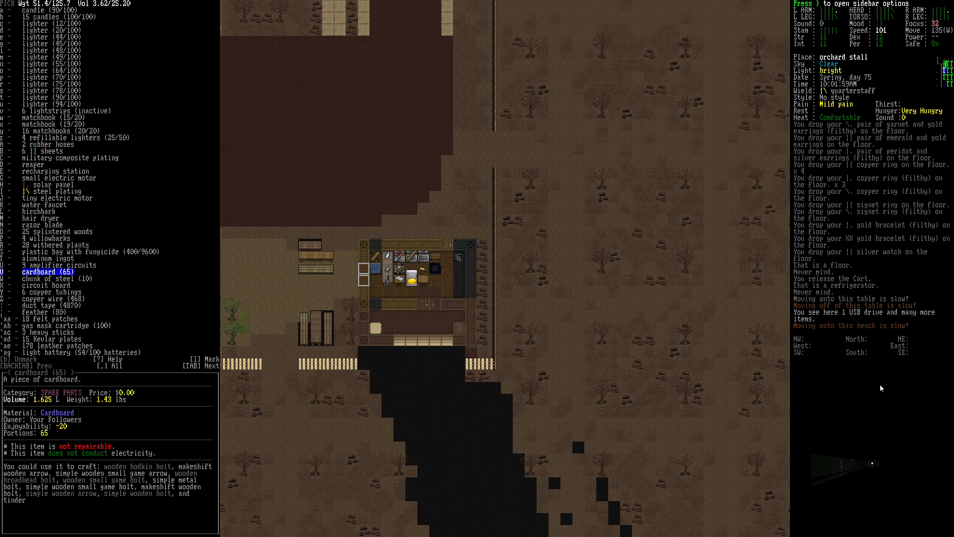
key("Down")
key("Down")
key("Down")
key("Down")
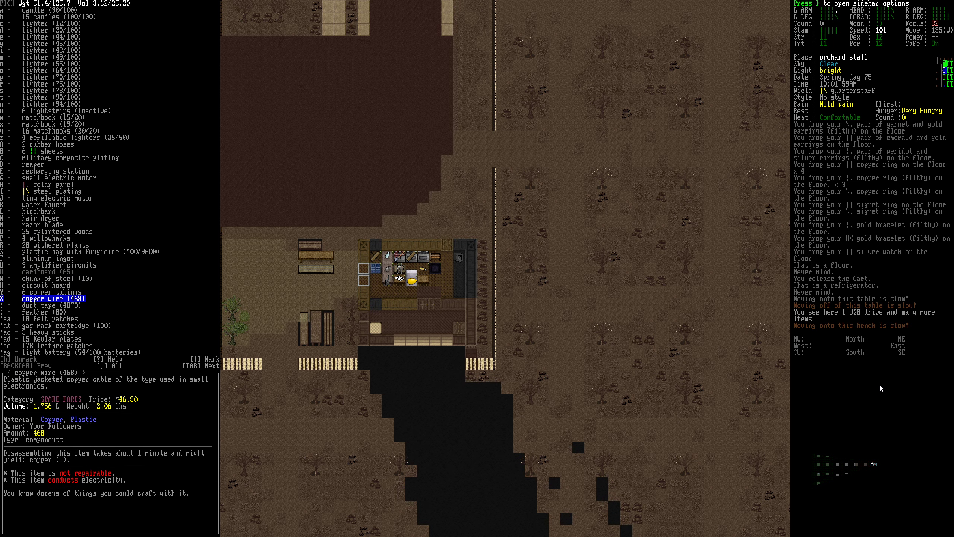
key("Escape")
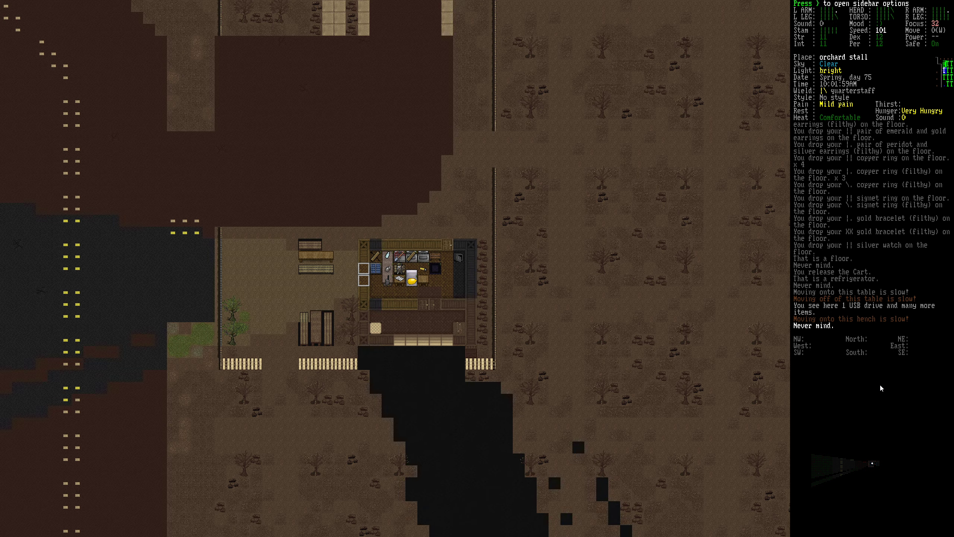
key("Right")
key("e")
key("Down")
key("Return")
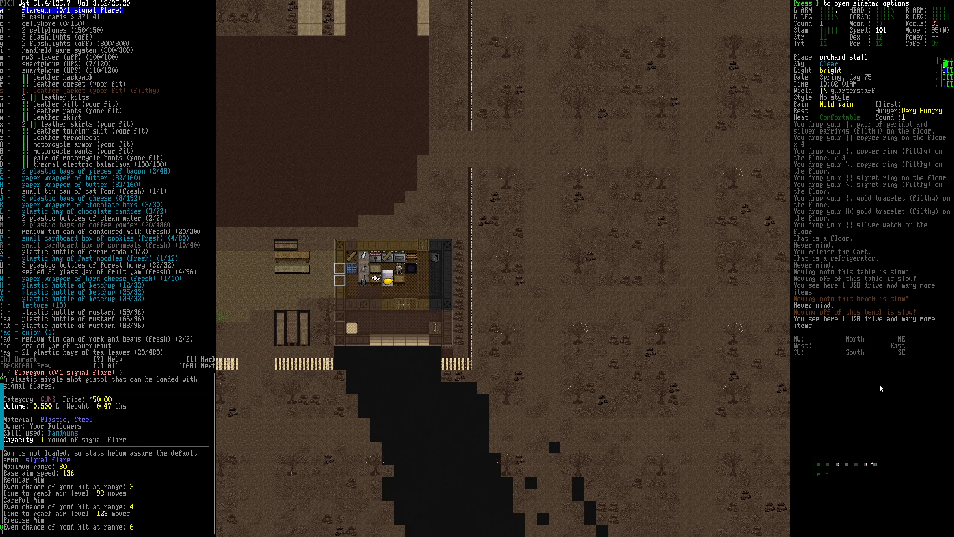
key("Down")
key("Down")
key("Down")
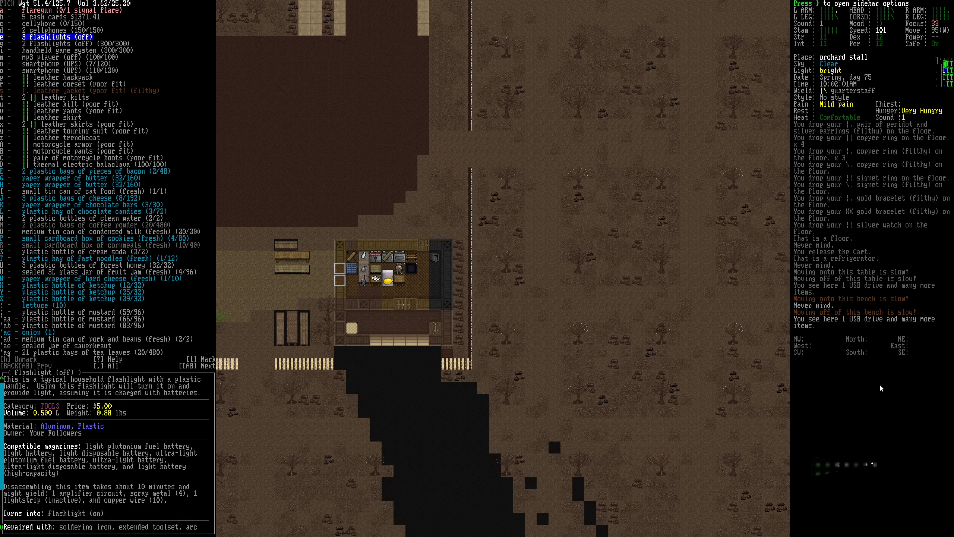
key("Up")
key("Up")
key("Up")
key("Escape")
key("G")
key("Left")
key("Right")
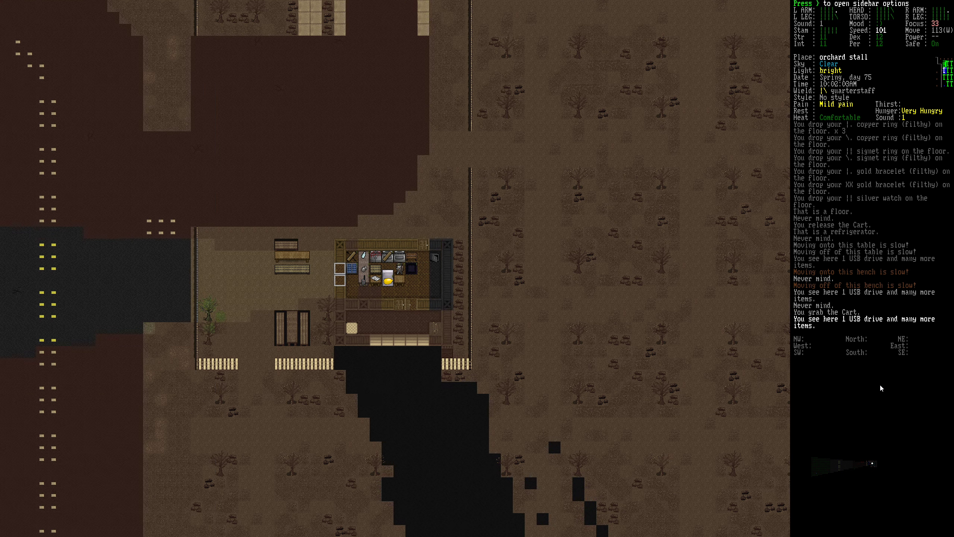
Move the cellphones and flashlights from the cart onto the west floor
key("slash")
key("Tab")
key("Tab")
key("Tab")
key("4")
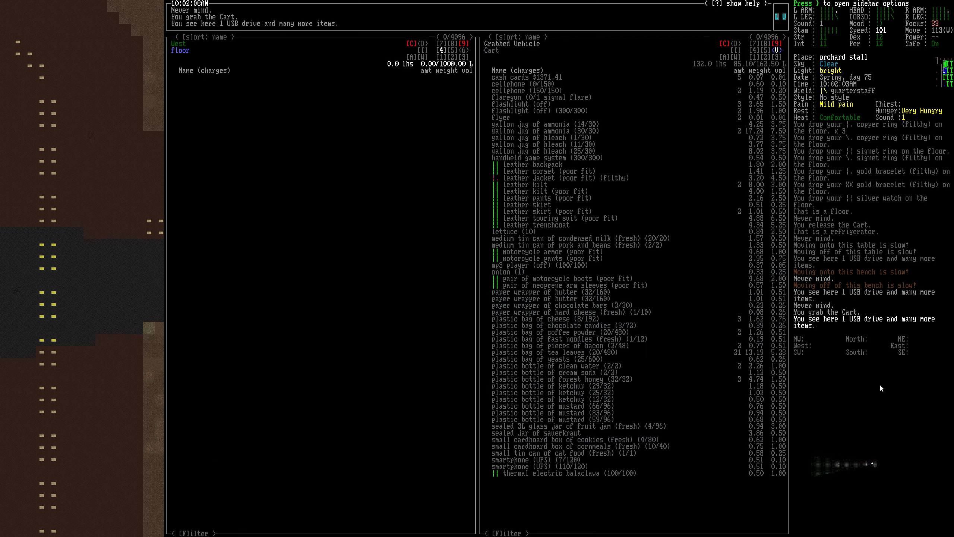
key("Tab")
key("Down")
key("Down")
key("Down")
key("Down")
key("Up")
key("Return")
key("Return")
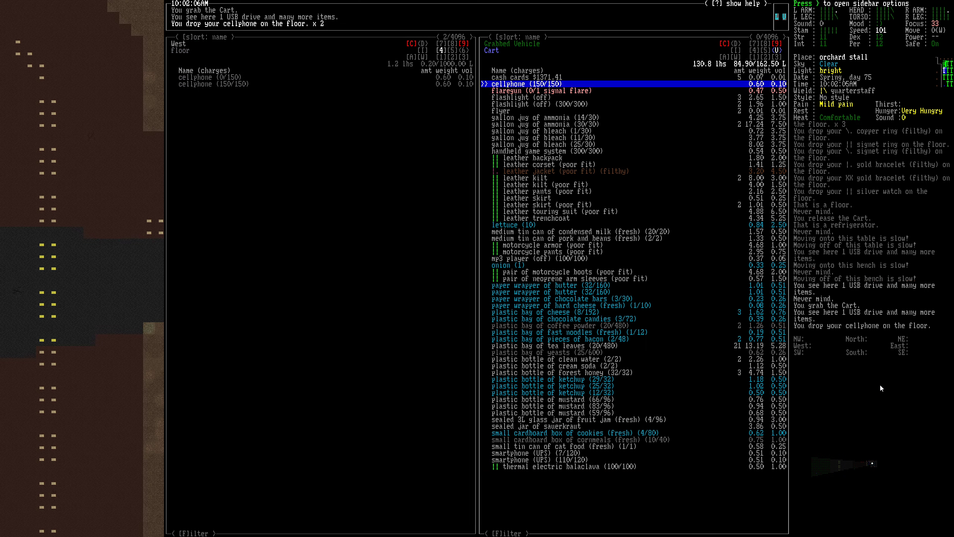
key("Return")
key("Down")
key("Return")
key("Return")
key("Return")
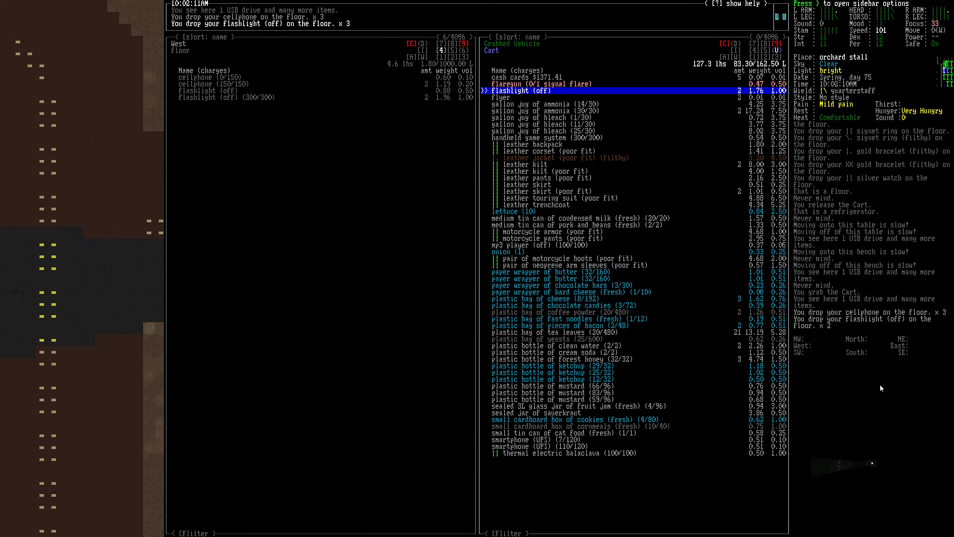
key("Return")
key("Down")
key("Down")
key("Down")
key("Down")
key("Down")
key("Down")
Scroll back up the cart list to the ammonia and show the east floor opposite
key("Up")
key("Up")
key("Up")
key("Up")
key("Up")
key("Down")
key("Down")
key("Down")
key("Up")
key("Up")
key("Down")
key("Down")
key("Down")
key("Down")
key("Up")
key("Up")
key("Up")
key("Up")
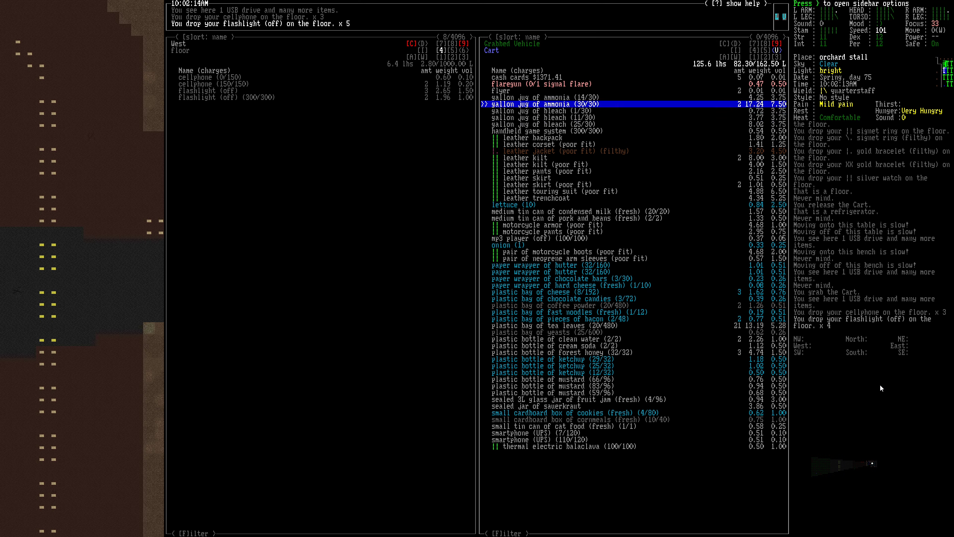
key("Up")
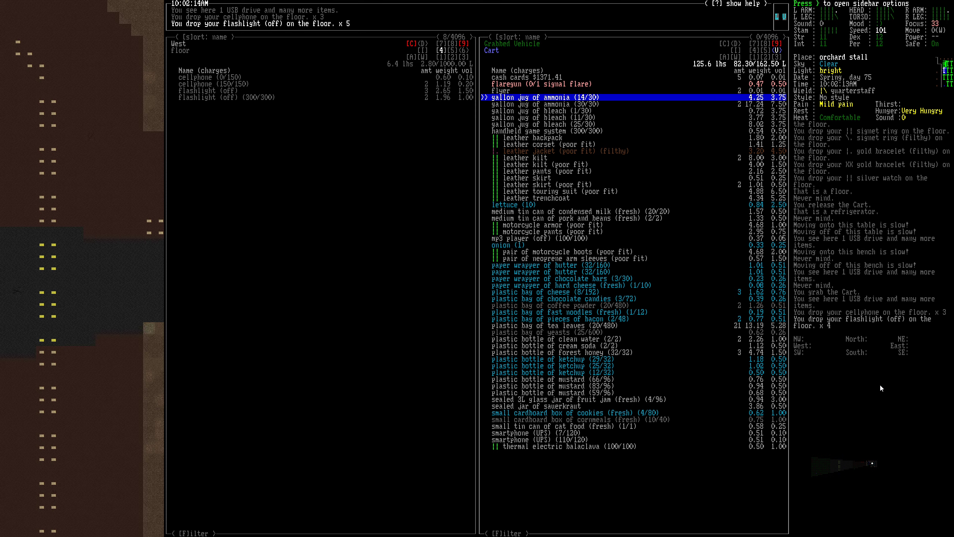
key("6")
key("Tab")
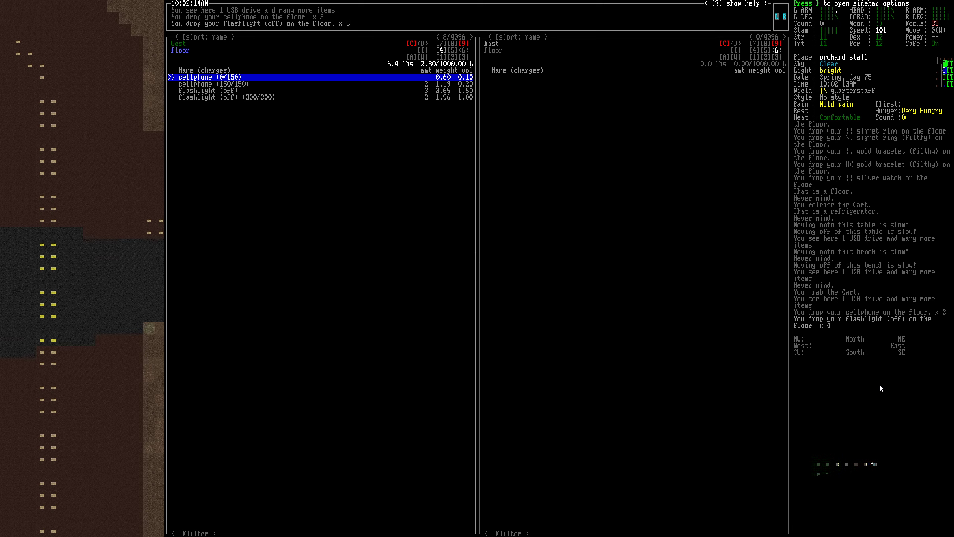
key("Tab")
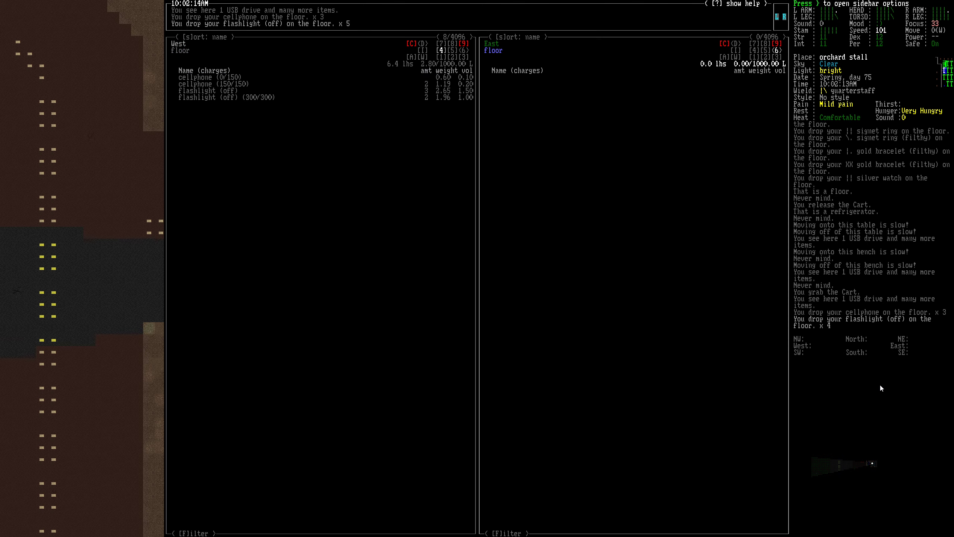
Cycle the panes through other storage spots and bring the cart's contents back
key("c")
key("4")
key("Tab")
key("6")
key("Tab")
key("c")
key("4")
key("Tab")
key("c")
key("Tab")
key("Tab")
key("Tab")
key("Tab")
key("Down")
key("Down")
key("Down")
key("Down")
Drop the handheld game system and the leather backpack, corset and clothing on the floor
key("Down")
key("Down")
key("Down")
key("Down")
key("m")
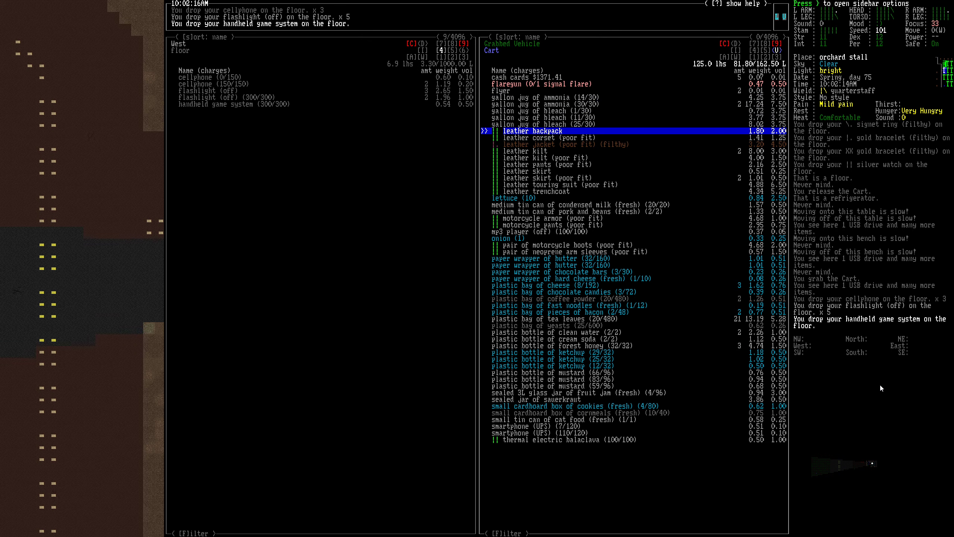
key("Down")
key("Down")
key("Down")
key("Down")
key("Down")
key("Down")
key("Up")
key("Up")
key("Up")
key("Up")
key("m")
key("m")
key("m")
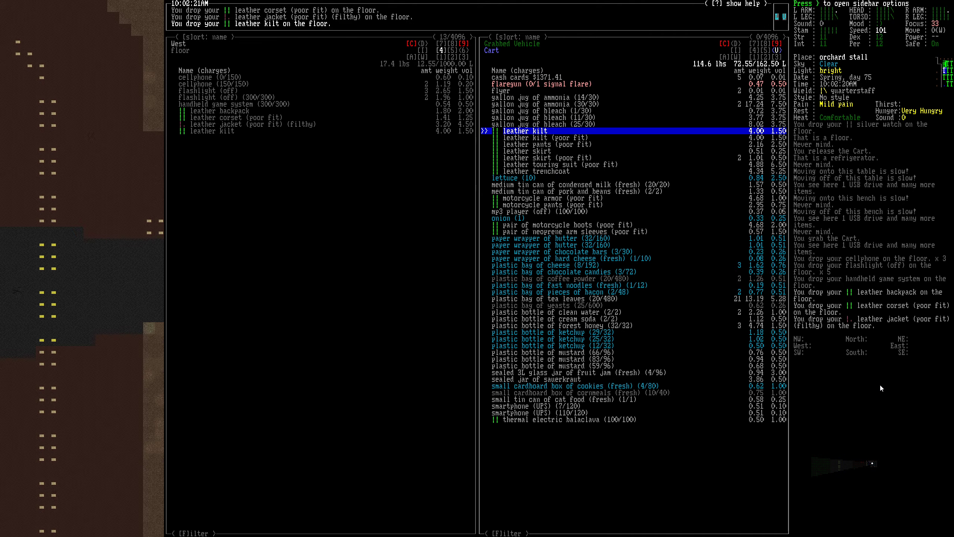
key("m")
key("m")
key("m")
key("m")
key("m")
key("m")
key("m")
Drop the motorcycle armor, pants and boots, mp3 player, smartphones and thermal balaclava
key("Down")
key("Down")
key("Down")
key("m")
key("m")
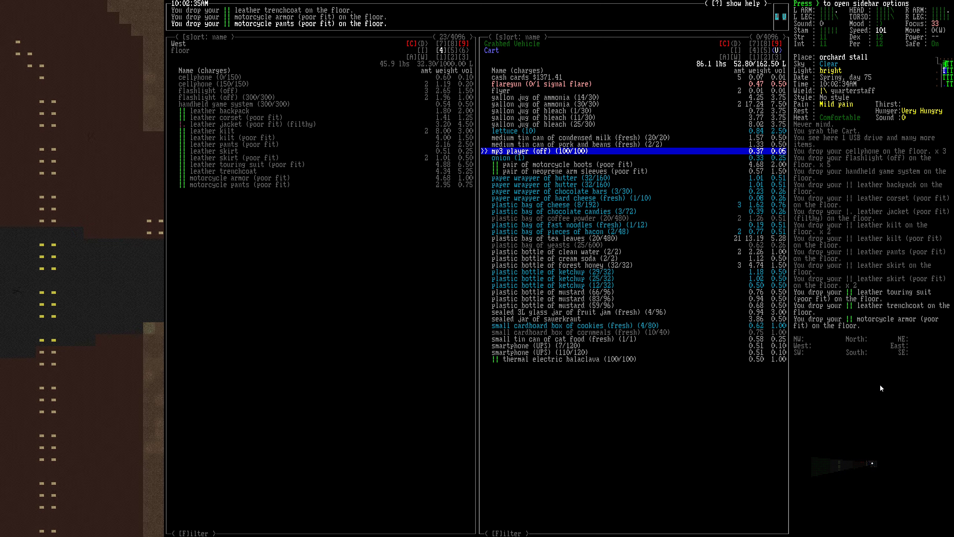
key("m")
key("Down")
key("m")
key("m")
key("Down")
key("Down")
key("Down")
key("Down")
key("Down")
key("Down")
key("Down")
key("Down")
key("Down")
key("Down")
key("Down")
key("Down")
key("Down")
key("Down")
key("m")
key("m")
key("m")
key("Up")
key("Up")
key("Up")
key("Up")
key("Up")
key("Up")
key("Up")
key("Up")
key("Up")
key("Up")
key("Up")
key("Up")
Carry the cash cards, flaregun and both flyers, then close the item manager
key("Tab")
key("i")
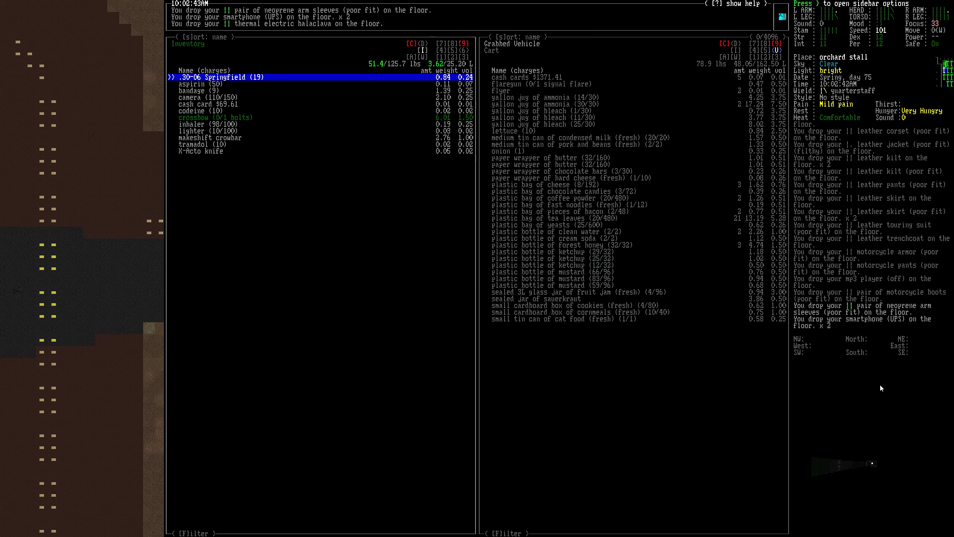
key("Tab")
key("Up")
key("Up")
key("m")
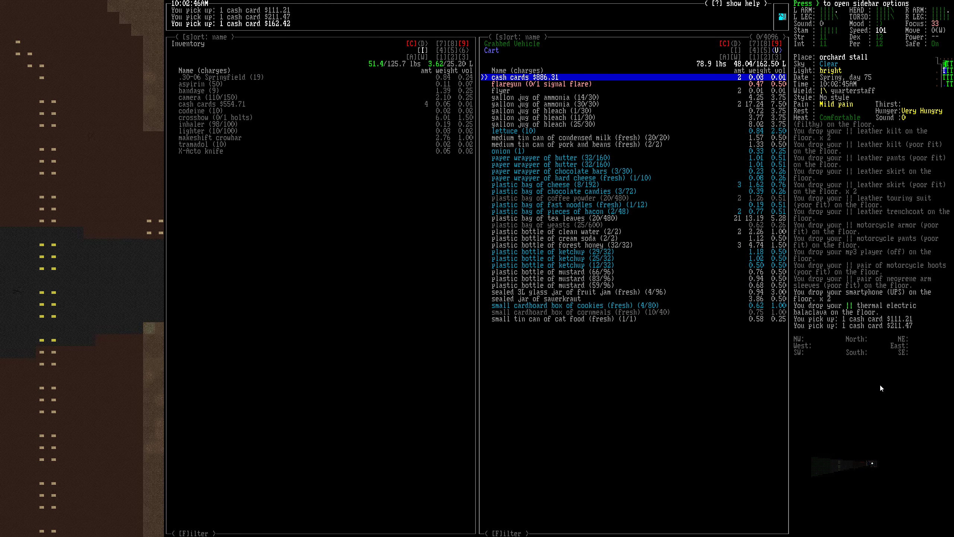
key("m")
key("m")
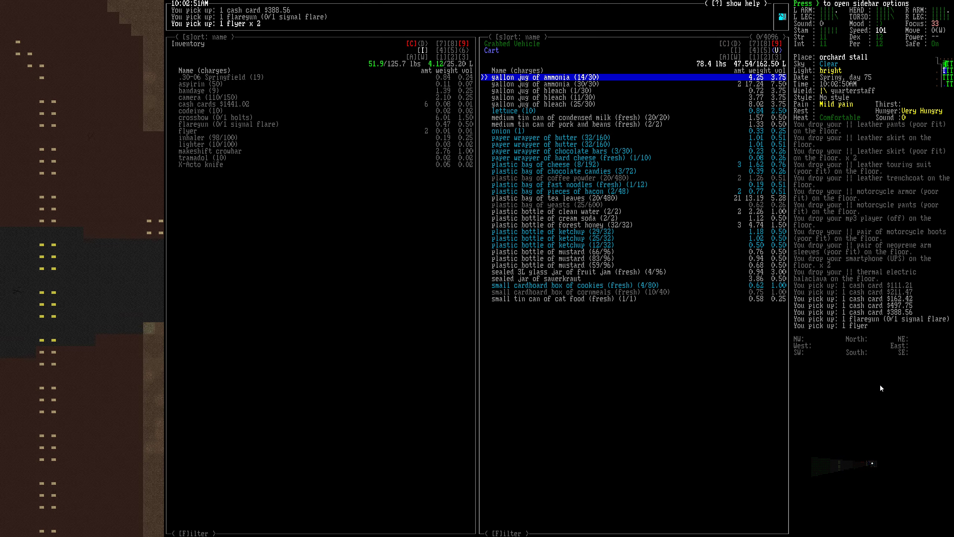
key("Escape")
key("Right")
Pick up the notes, newspaper page and books, including Computer Science 101, from the cart
key("Right")
key("Right")
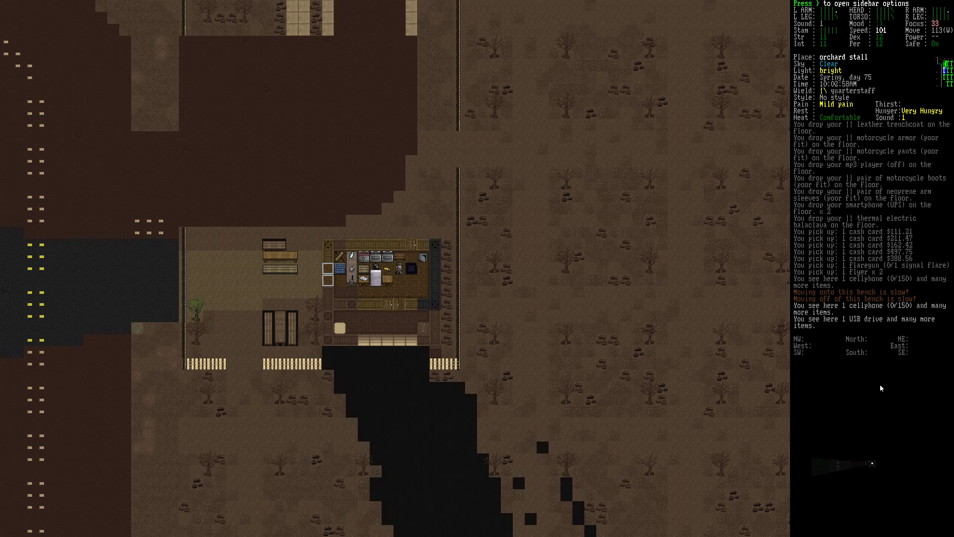
key("Left")
key("Left")
key("e")
key("Right")
key("Return")
key("Down")
key("Down")
key("Down")
key("Down")
key("Down")
key("Down")
key("Up")
key("Up")
key("Up")
key("Up")
key("Up")
key("Up")
key("Down")
key("Down")
key("Down")
key("Down")
key("Down")
key("Down")
key("Down")
key("Down")
key("Down")
key("Down")
key("Down")
key("Down")
key("Down")
key("Down")
key("Down")
key("Down")
key("Down")
key("Down")
key("Down")
key("Down")
key("Down")
key("Down")
key("Down")
key("Up")
key("Up")
key("Up")
key("Up")
key("Up")
key("Up")
key("Up")
key("Up")
key("Right")
key("Return")
key("Right")
key("Down")
key("Down")
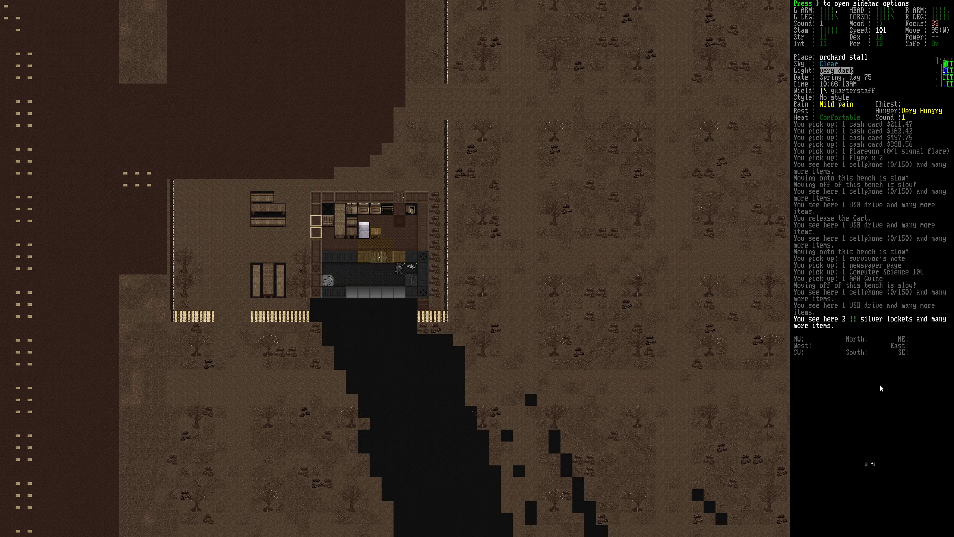
Drop the loose papers on the floor and the AAA Guide and textbook on the oven
key("D")
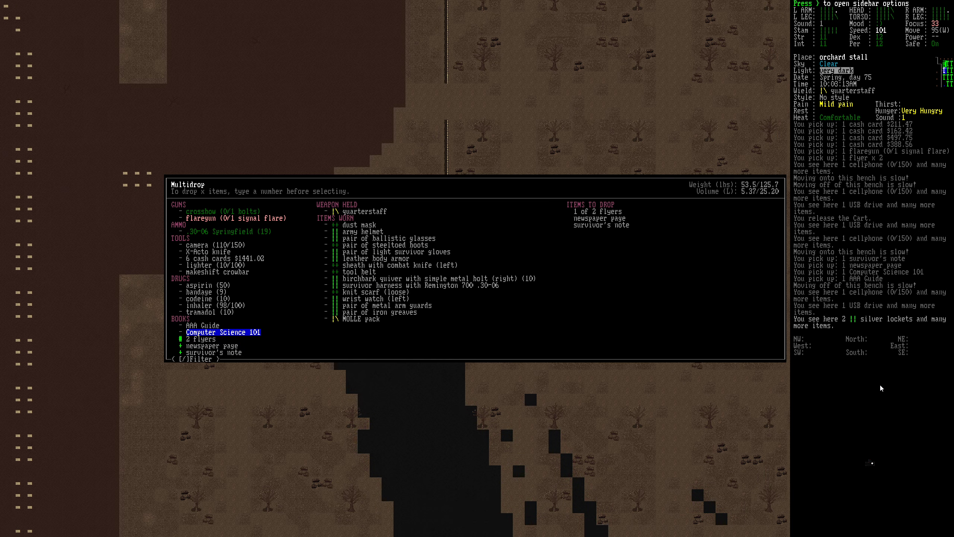
key("Return")
key("Up")
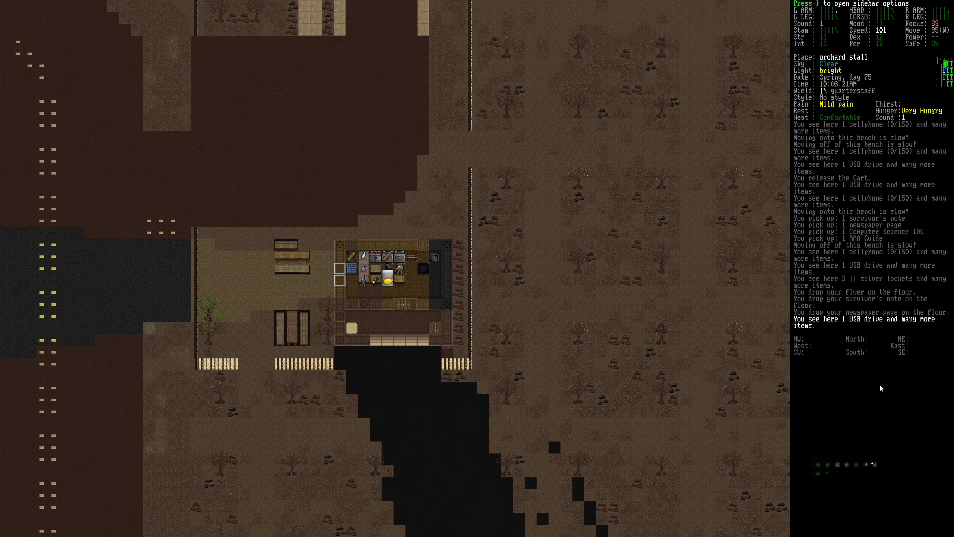
key("Left")
key("D")
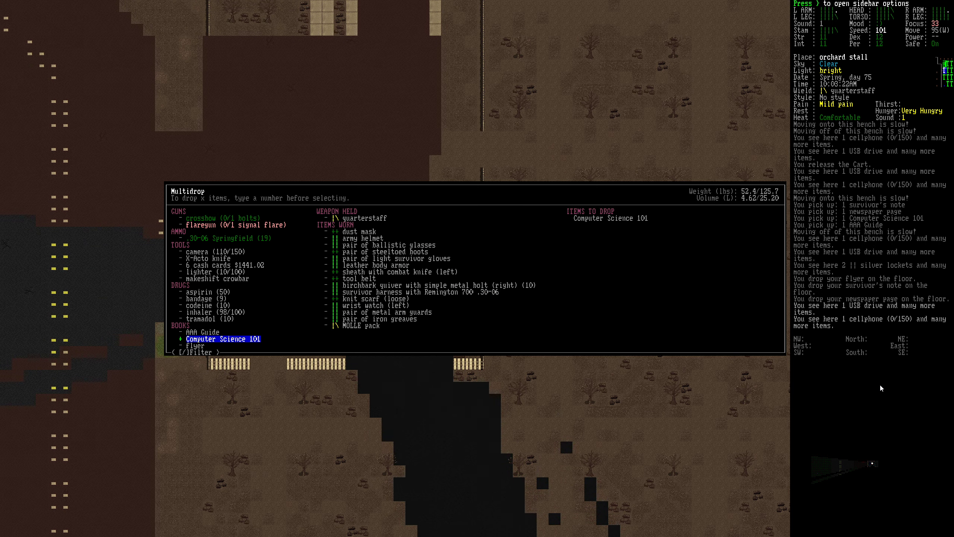
key("Return")
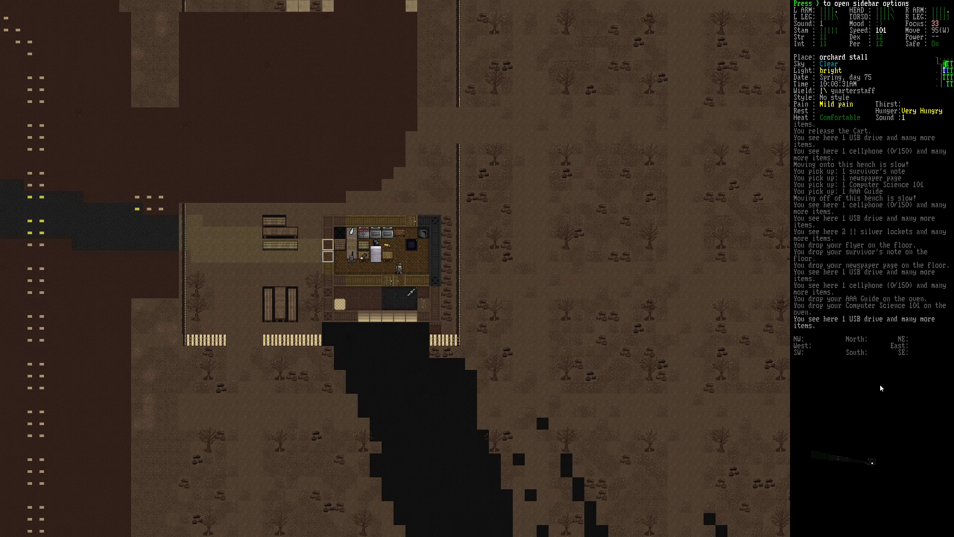
key("Right")
Leave the flyer on the oven as well
key("Left")
key("D")
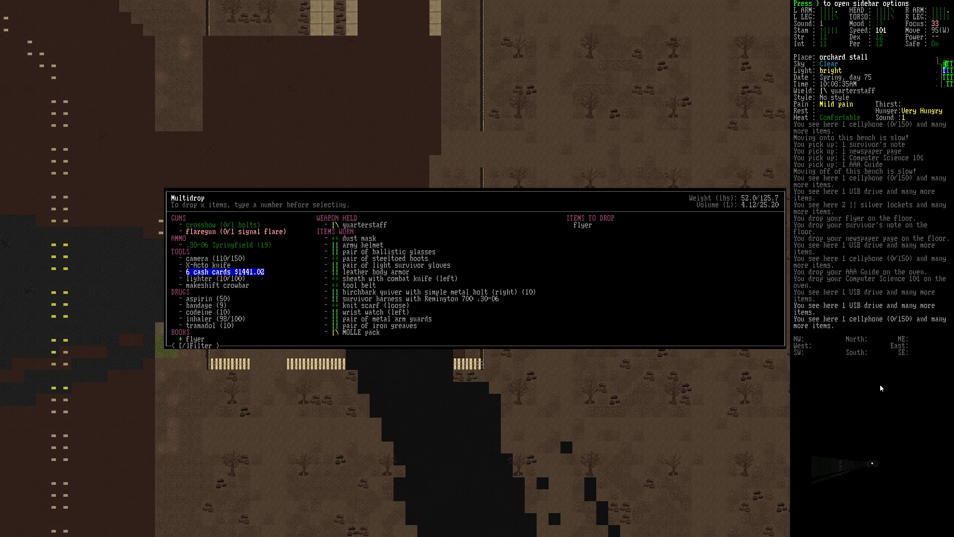
key("Return")
key("Right")
key("Right")
Store the cash cards in the safe and leave the flaregun on the counter
key("D")
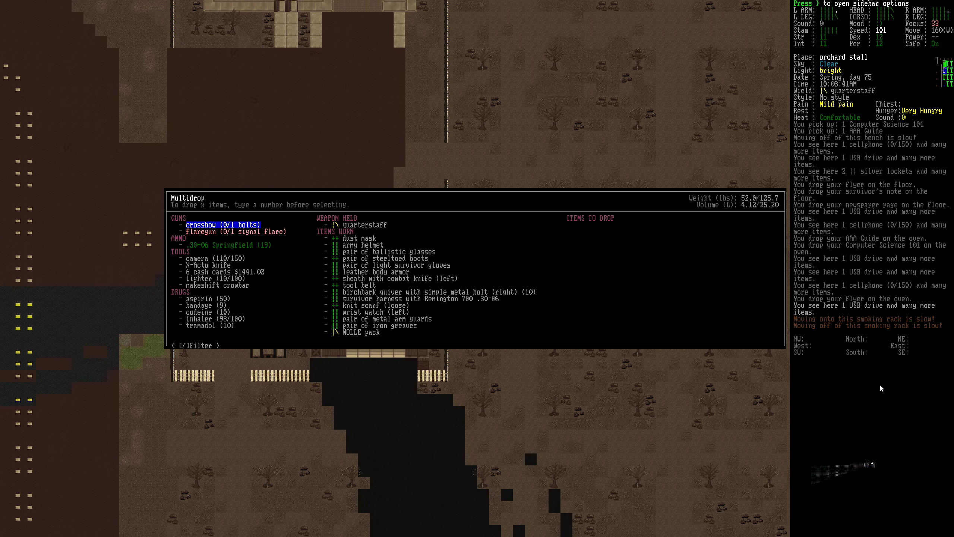
key("Down")
key("Down")
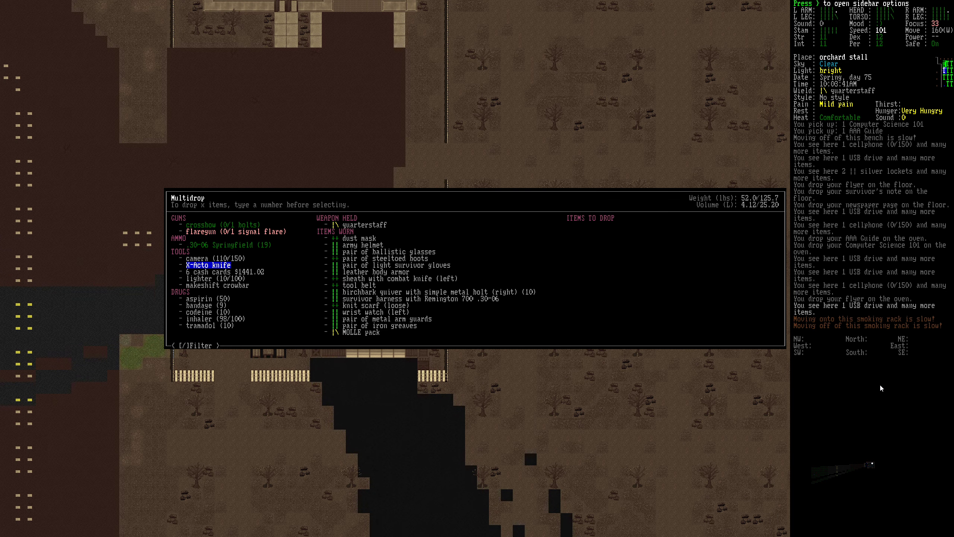
key("Return")
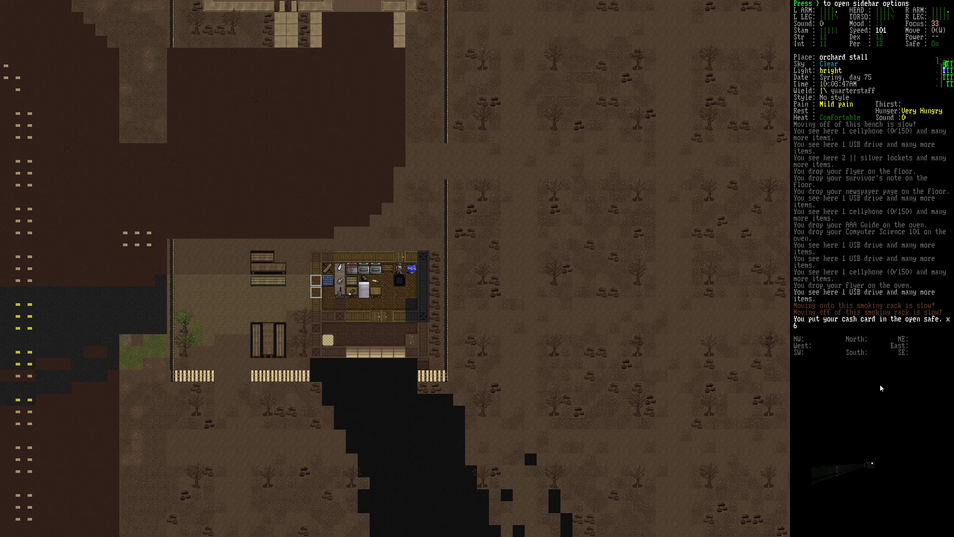
key("Left")
key("Left")
key("Left")
key("Left")
key("D")
key("Left")
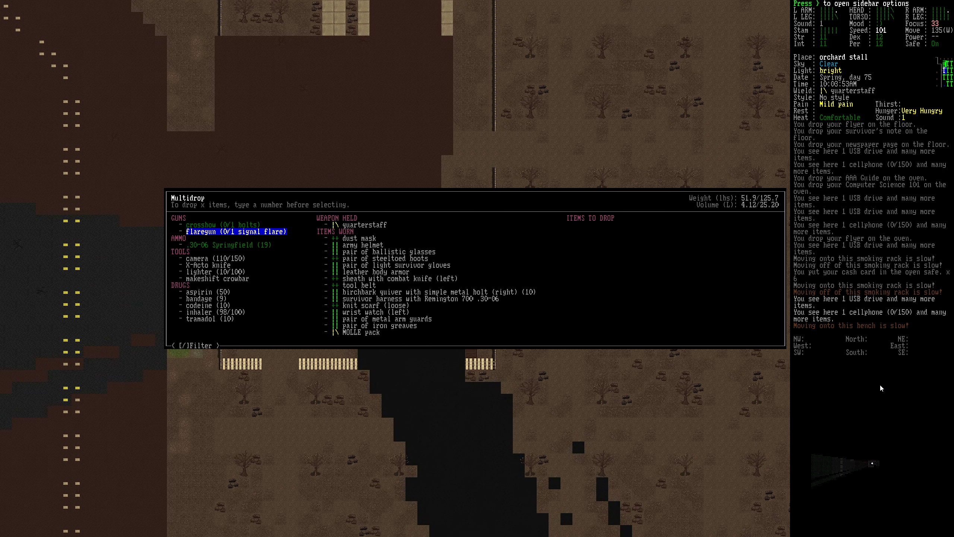
key("Right")
key("Return")
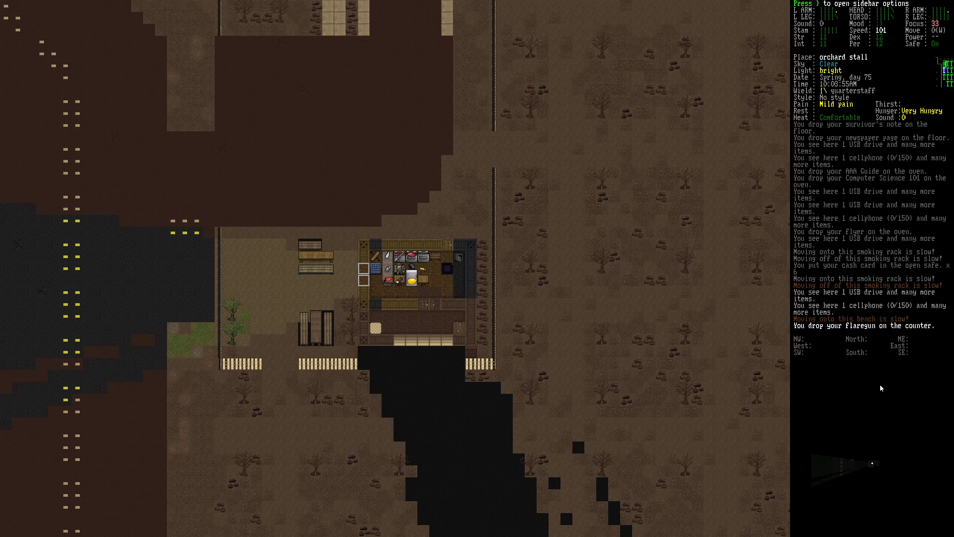
key("Right")
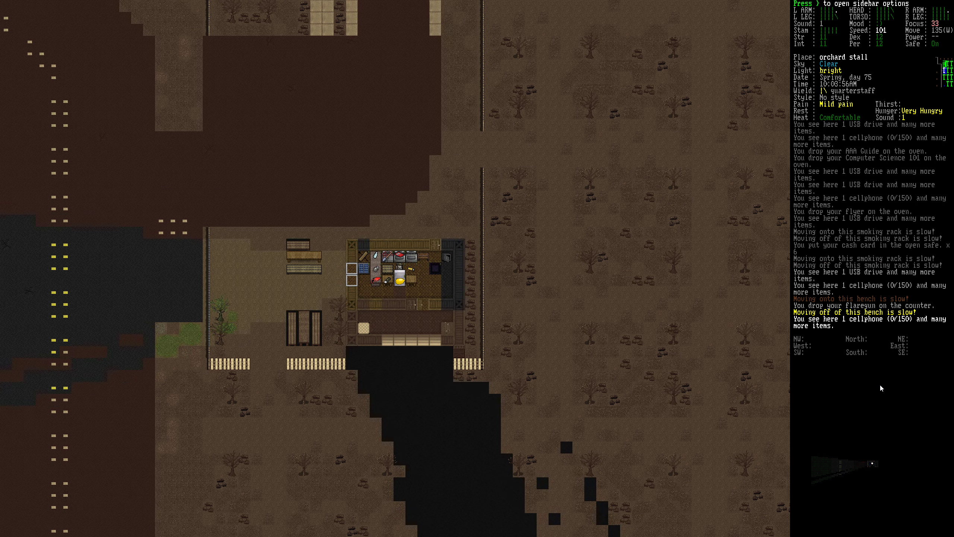
key("slash")
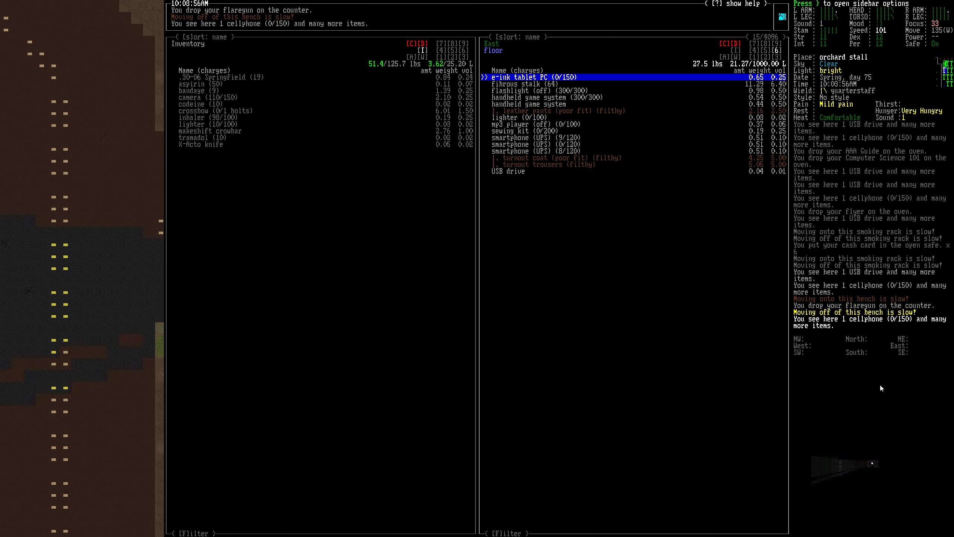
key("Tab")
key("2")
key("Tab")
key("3")
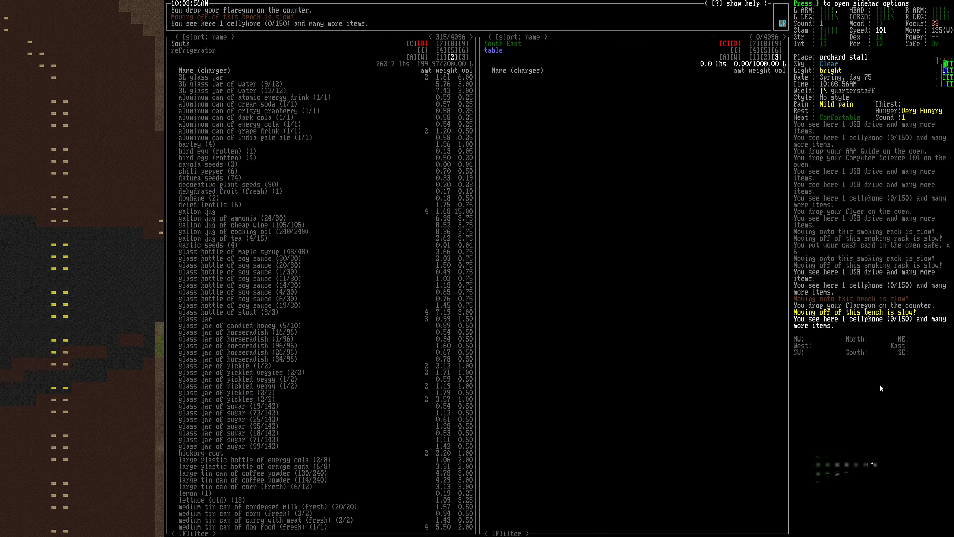
key("Tab")
key("Tab")
key("Tab")
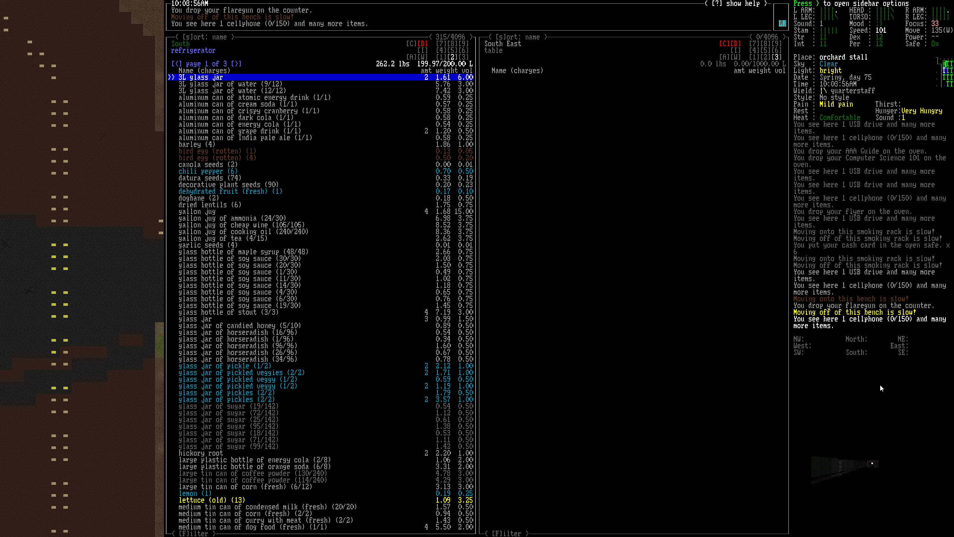
key("Tab")
key("Tab")
key("Down")
key("Down")
key("Down")
key("Down")
key("Down")
key("Up")
key("Up")
key("Up")
key("Down")
key("Up")
key("Up")
key("Up")
key("Up")
key("Up")
key("Up")
key("Up")
key("Up")
key("Up")
key("Down")
key("Down")
key("Down")
key("Down")
key("Down")
key("Down")
key("Down")
key("Down")
key("Down")
key("Down")
key("Down")
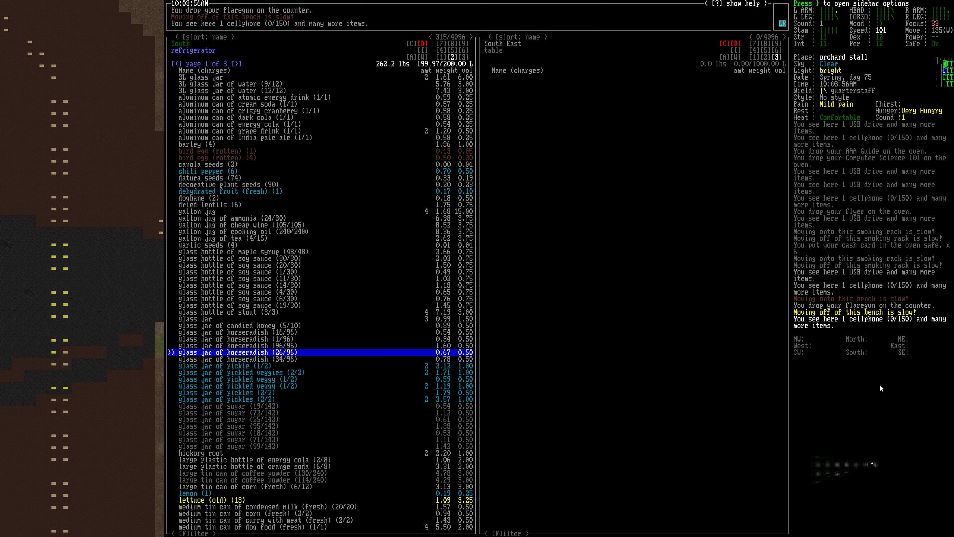
key("Up")
key("Up")
key("Up")
key("Up")
key("Up")
key("Up")
key("Up")
key("Up")
key("Up")
key("Up")
key("Up")
key("Down")
key("Down")
key("Down")
key("Down")
key("Down")
key("Down")
key("Down")
key("Down")
key("Down")
key("Down")
key("Down")
key("Down")
key("Down")
key("Down")
key("Down")
key("Down")
key("Down")
key("Down")
key("Down")
key("Down")
key("Down")
key("Down")
key("Down")
key("Down")
key("Down")
key("Down")
key("Down")
key("Down")
key("Down")
key("Down")
key("Down")
key("Down")
key("Down")
key("Down")
key("Down")
key("Down")
key("Down")
key("Down")
key("Down")
key("Down")
key("Up")
key("Up")
key("Up")
key("Up")
key("Up")
key("Up")
key("Up")
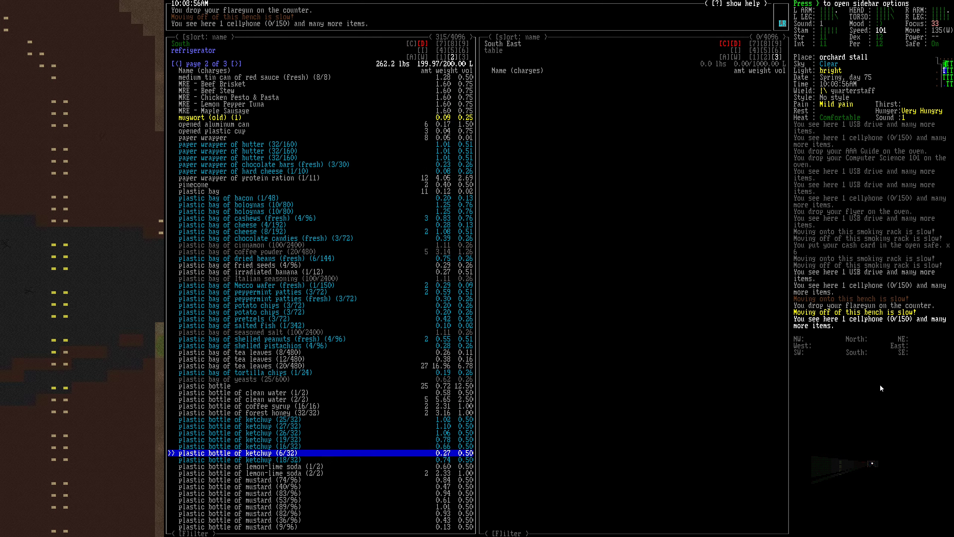
key("Up")
key("Up")
key("Up")
key("Up")
key("Up")
key("Up")
key("Up")
key("Up")
key("Up")
key("Up")
key("Up")
key("Up")
key("Up")
key("Up")
key("Up")
key("Up")
key("Up")
key("Up")
key("Up")
key("Up")
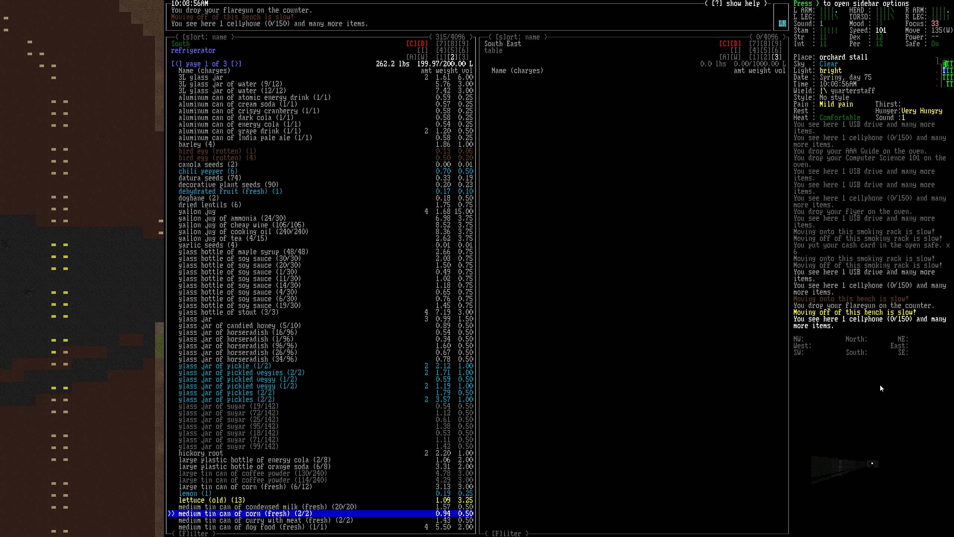
key("Down")
key("Up")
key("Up")
key("Up")
key("Up")
key("Up")
key("Up")
key("Up")
key("Up")
key("Up")
key("Up")
key("Up")
key("Up")
key("Up")
key("Up")
key("Up")
key("Up")
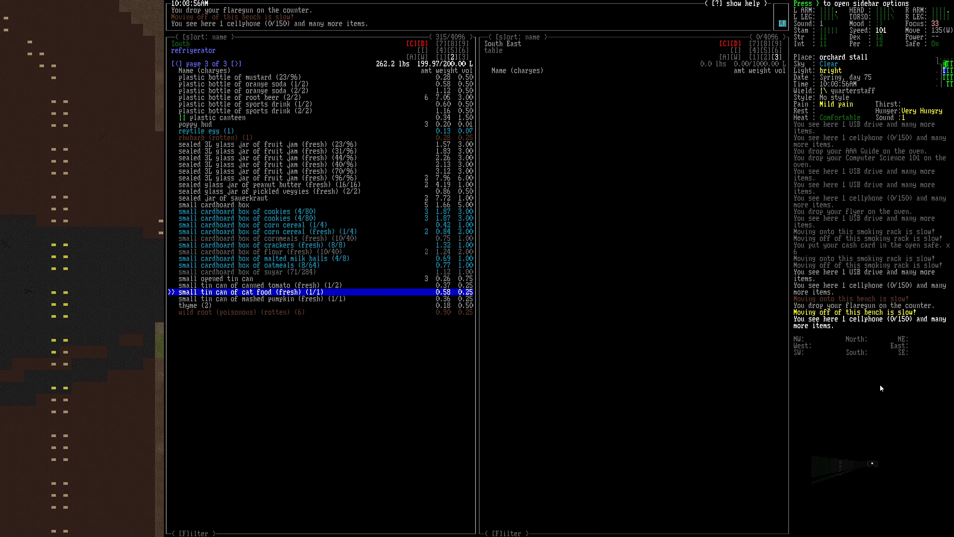
key("Down")
key("Down")
key("Down")
key("Down")
key("Up")
key("Up")
key("Up")
key("Up")
key("Up")
key("Up")
key("Down")
key("Down")
key("Down")
key("Down")
key("Down")
key("Down")
key("Down")
key("Down")
key("Down")
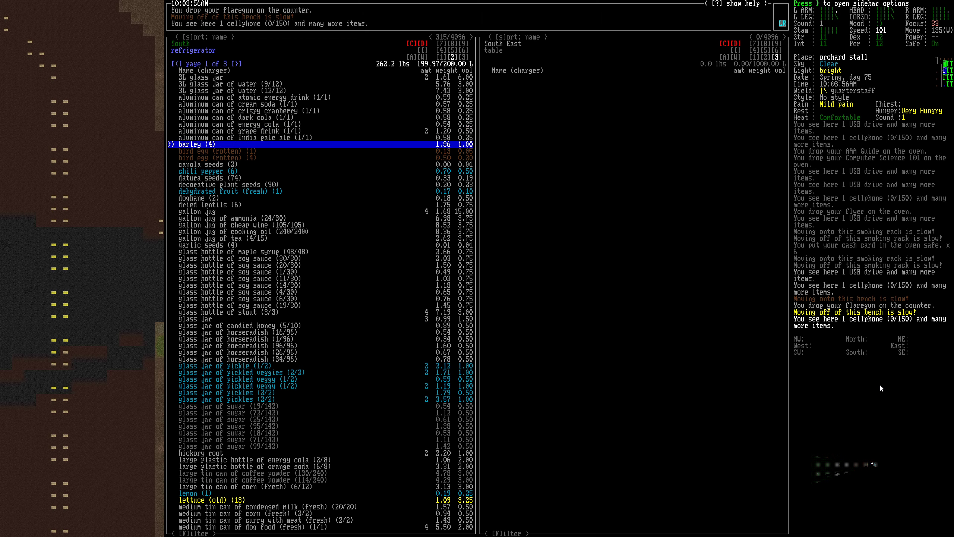
key("Down")
key("Down")
key("Down")
key("Down")
key("Down")
key("Down")
key("Down")
key("Down")
key("Down")
key("Down")
key("Down")
Move the ammonia jug onto the table, then carry it west and drop it on the counter
key("m")
key("Tab")
key("Escape")
key("e")
key("Return")
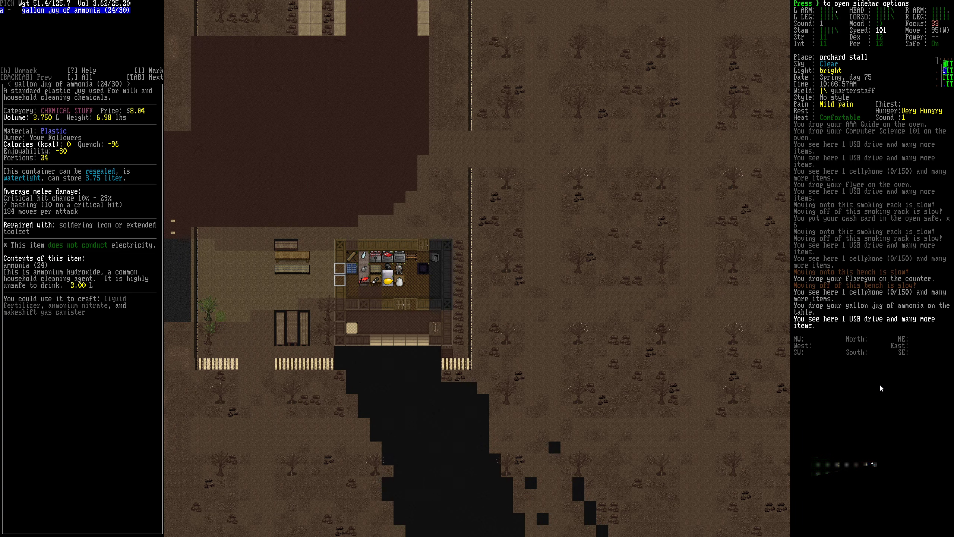
key("Return")
key("Left")
key("Left")
key("D")
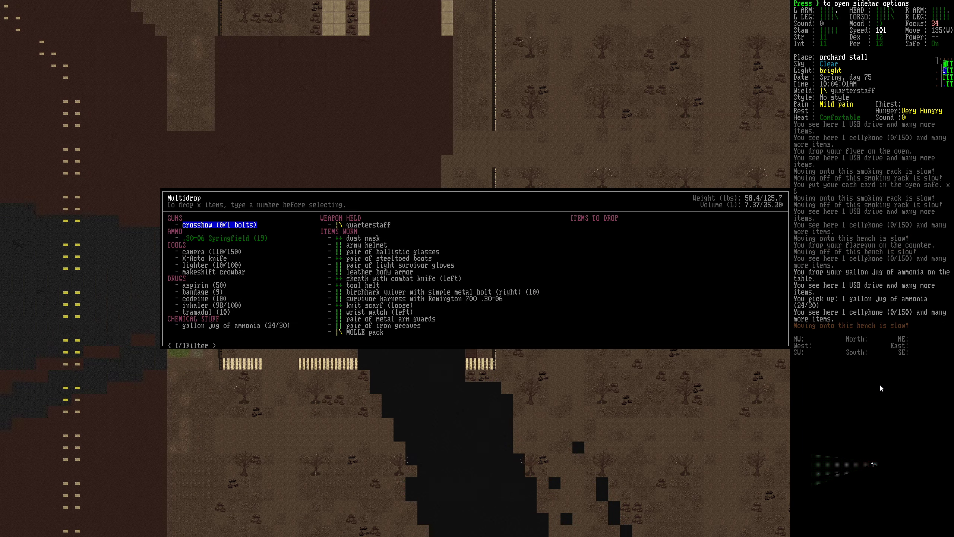
key("Return")
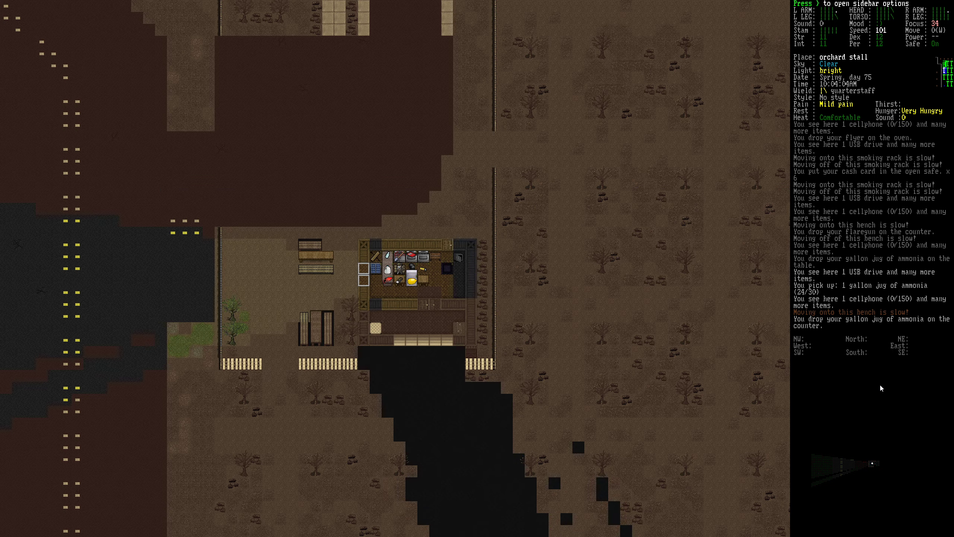
key("Right")
Return to the table and pick up the remaining ammonia jugs
key("Right")
key("e")
key("Return")
key("Down")
key("Down")
key("Down")
key("Down")
key("Down")
key("Down")
key("Down")
key("Down")
key("Up")
key("Right")
key("Up")
key("Right")
key("Down")
key("Down")
key("Down")
key("Right")
key("Down")
key("Right")
key("Return")
Carry the ammonia jugs west and drop them all on the counter
key("Left")
key("Left")
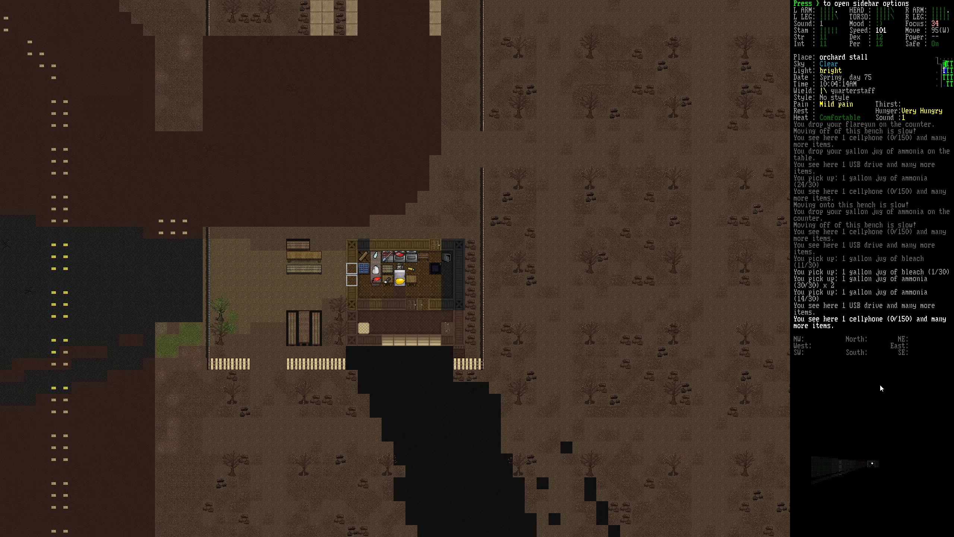
key("Left")
key("D")
key("Up")
key("Right")
key("Up")
key("Right")
key("Up")
key("Right")
key("Return")
Fetch the bleach jug from the table and drop it on the counter
key("Right")
key("Right")
key("Right")
key("e")
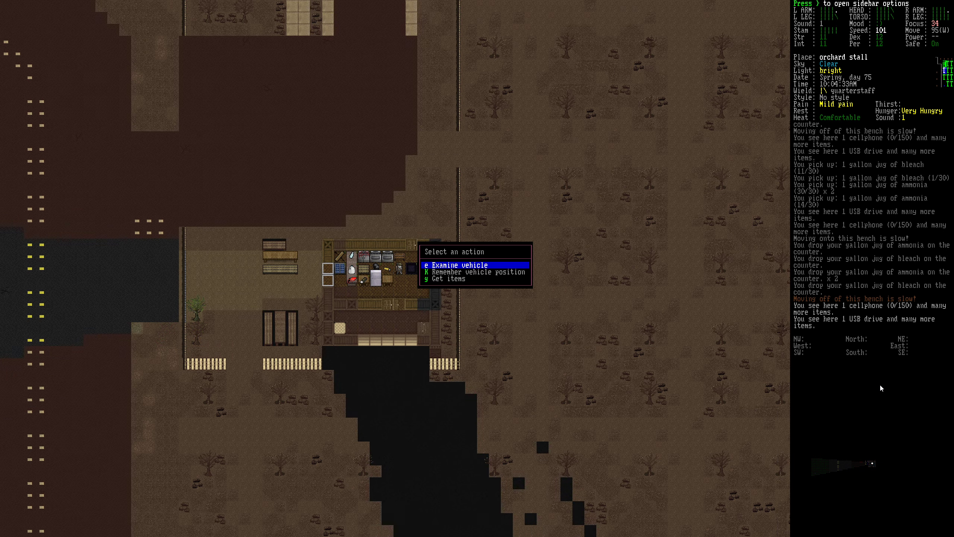
key("Down")
key("Down")
key("Return")
key("Up")
key("Return")
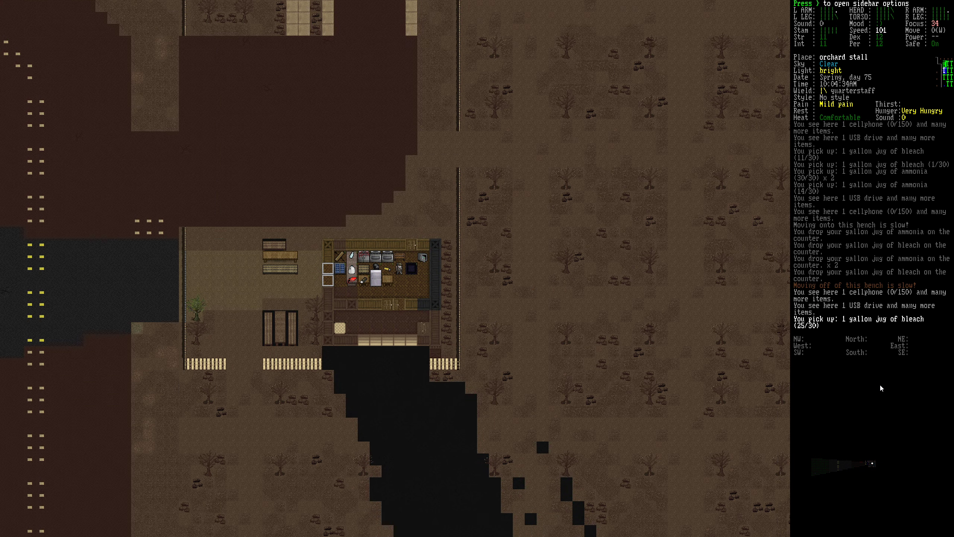
key("Left")
key("Left")
key("Left")
key("D")
key("Up")
key("Right")
key("Return")
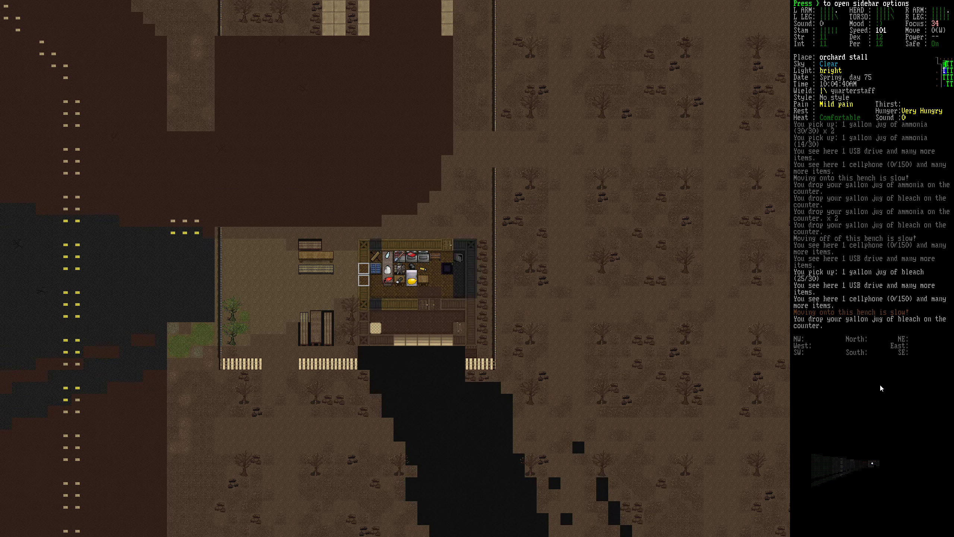
key("Right")
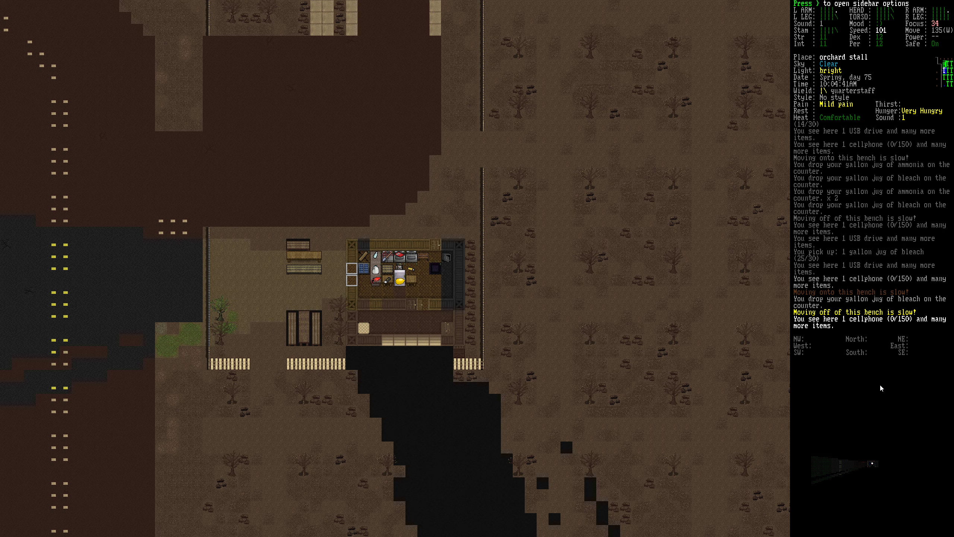
In the advanced inventory, move the empty and water-filled 3L glass jars to the table
key("slash")
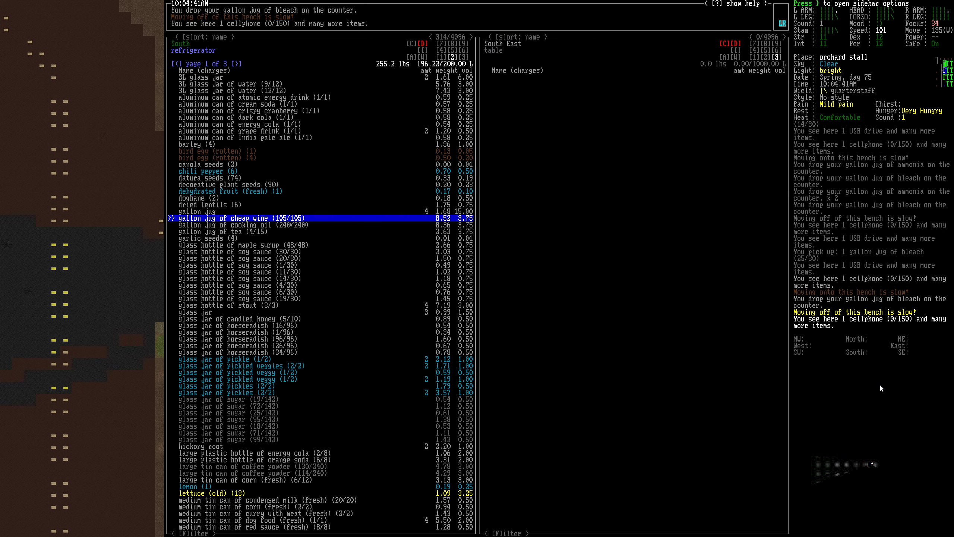
key("Down")
key("Down")
key("Down")
key("Down")
key("Down")
key("Down")
key("Down")
key("Up")
key("Up")
key("Up")
key("Up")
key("Up")
key("Up")
key("Up")
key("Up")
key("Up")
key("Up")
key("Up")
key("Up")
key("Up")
key("Up")
key("Tab")
key("Tab")
key("Tab")
key("Tab")
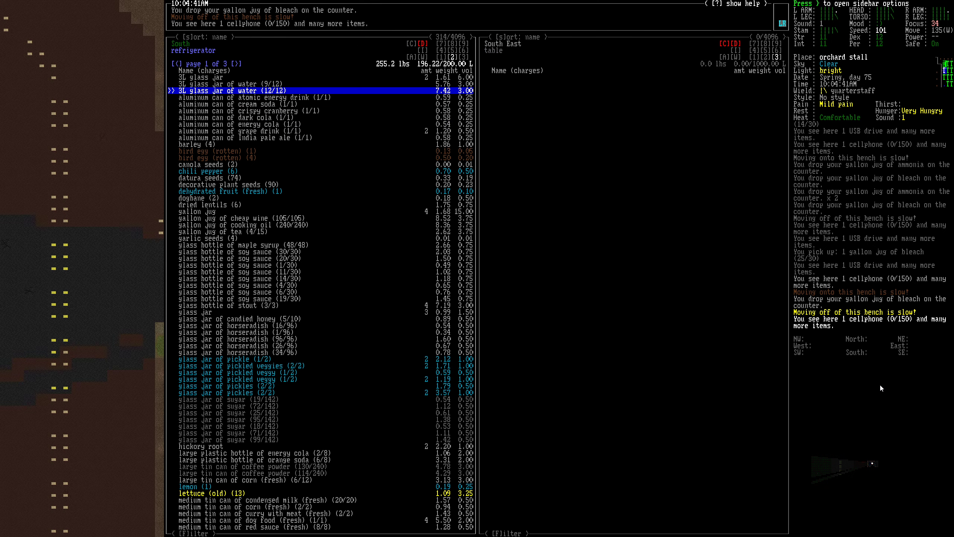
key("Tab")
key("Tab")
key("Tab")
key("Tab")
key("Up")
key("Up")
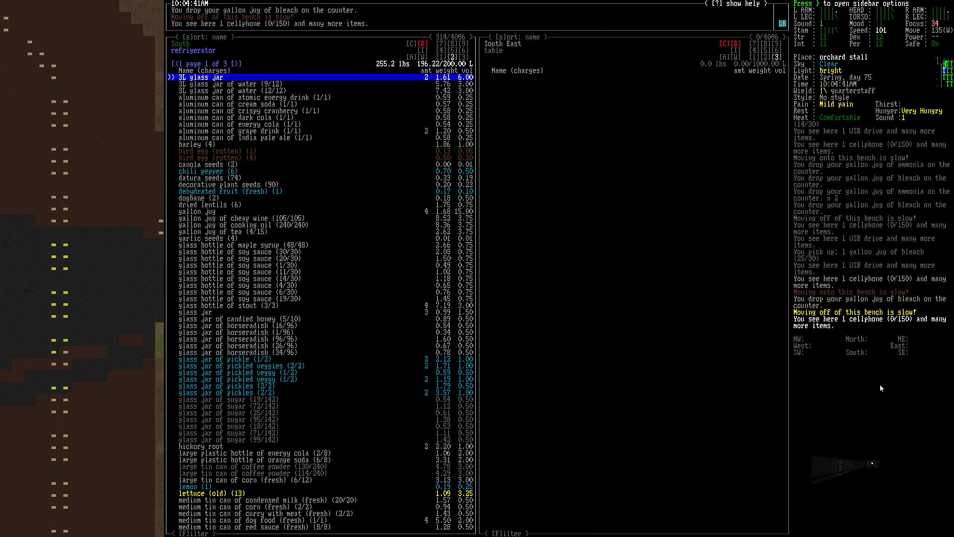
key("Down")
key("Down")
key("Down")
key("Down")
key("Down")
key("Down")
key("Down")
key("Up")
key("Up")
key("Up")
key("Up")
key("Up")
key("Up")
key("Up")
key("m")
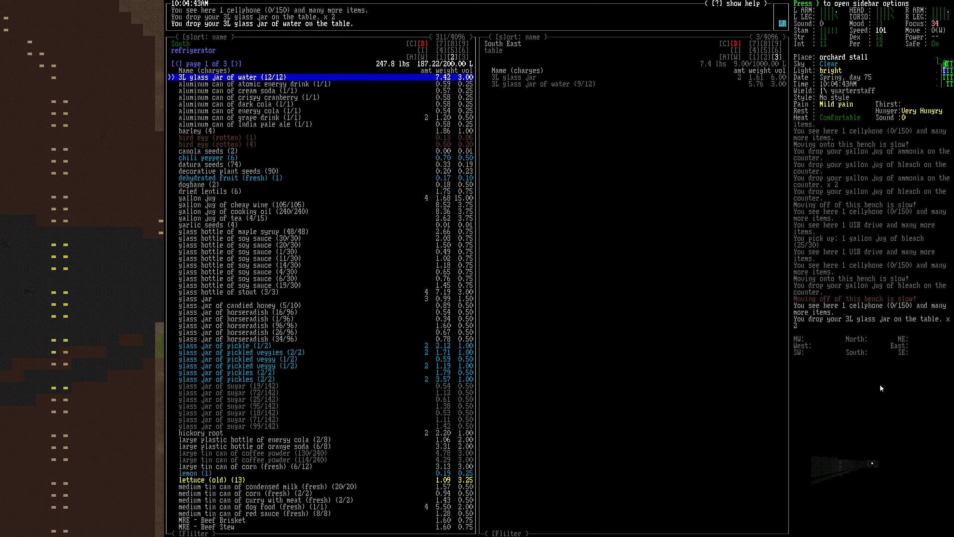
key("m")
key("m")
key("m")
key("m")
key("m")
key("m")
key("m")
key("m")
Move the India pale ale, cheap wine, tea and empty gallon jugs to the table
key("Down")
key("Down")
key("Down")
key("Down")
key("Up")
key("Down")
key("Down")
key("Down")
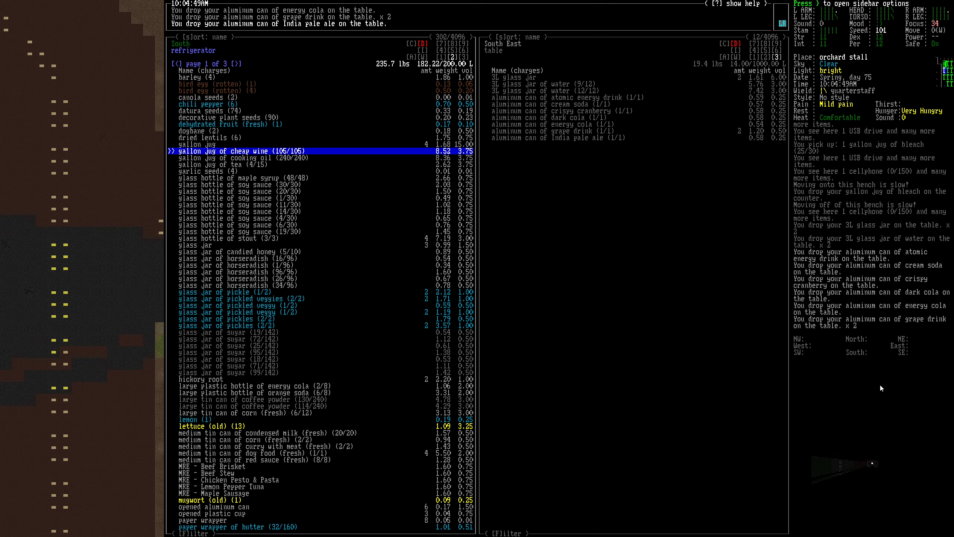
key("m")
key("Down")
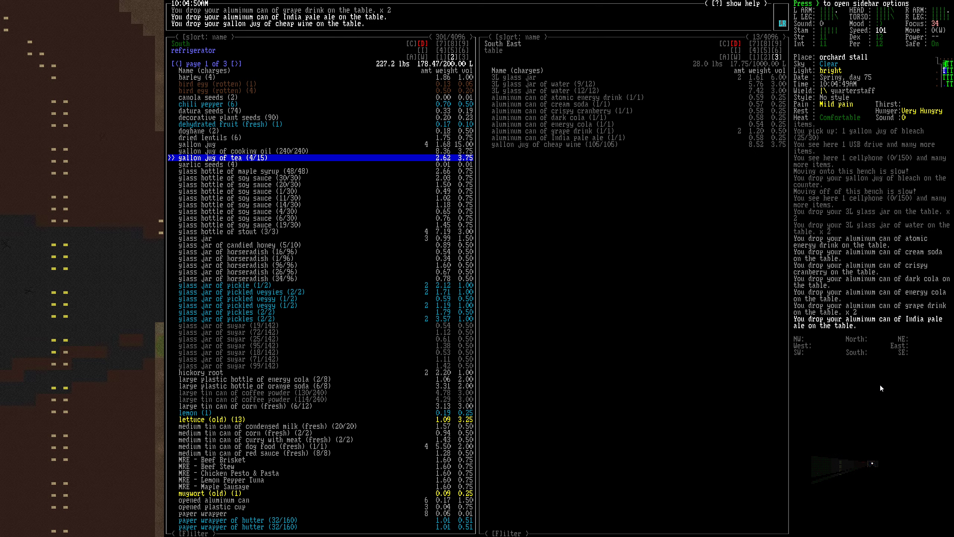
key("m")
key("Up")
key("Up")
key("m")
key("m")
key("m")
key("m")
Move the glass jars, stout bottles, sodas and coffee powder to the table
key("Up")
key("Up")
key("Up")
key("Up")
key("Up")
key("Up")
key("Down")
key("Down")
key("Down")
key("Down")
key("Down")
key("Down")
key("Down")
key("Down")
key("Down")
key("Down")
key("Down")
key("Down")
key("Down")
key("Down")
key("Down")
key("m")
key("m")
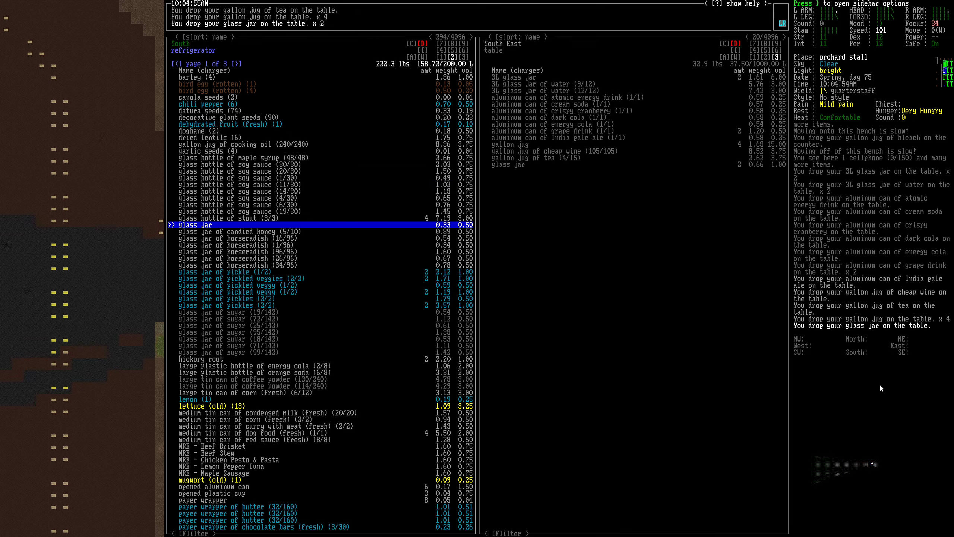
key("m")
key("Down")
key("Up")
key("Up")
key("Up")
key("Up")
key("Down")
key("Down")
key("Down")
key("Down")
key("Down")
key("Down")
key("m")
key("m")
key("m")
key("m")
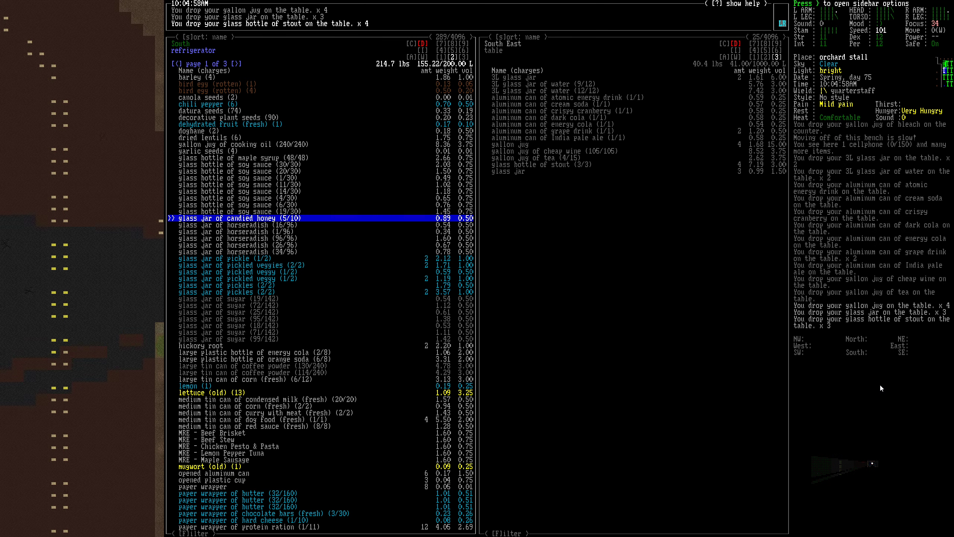
key("Down")
key("Down")
key("Down")
key("Down")
key("Down")
key("Down")
key("Down")
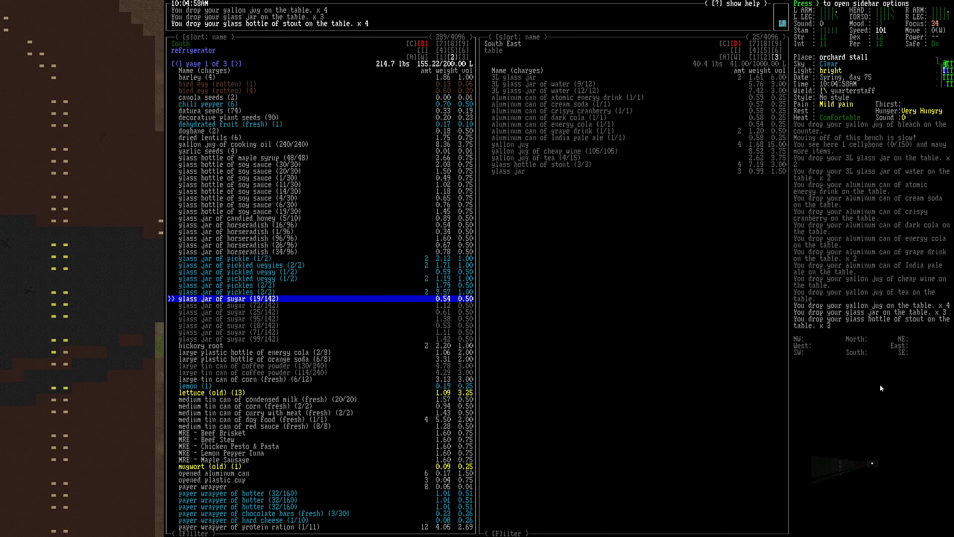
key("Up")
key("Up")
key("Up")
key("Down")
key("Down")
key("Down")
key("Down")
key("Down")
key("Down")
key("Down")
key("Down")
key("m")
key("m")
key("m")
key("m")
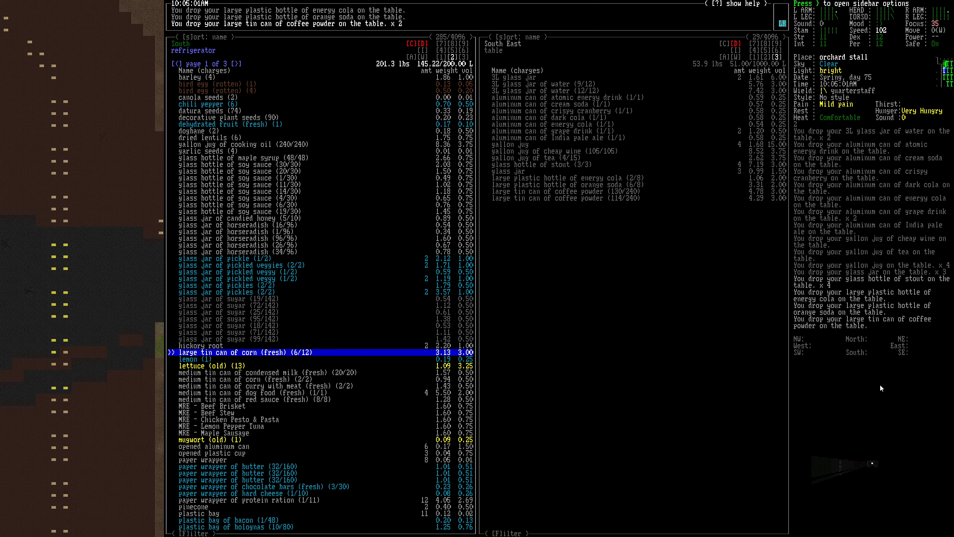
Move the opened aluminum cans, plastic cups and paper wrappers to the table
key("Down")
key("Down")
key("Down")
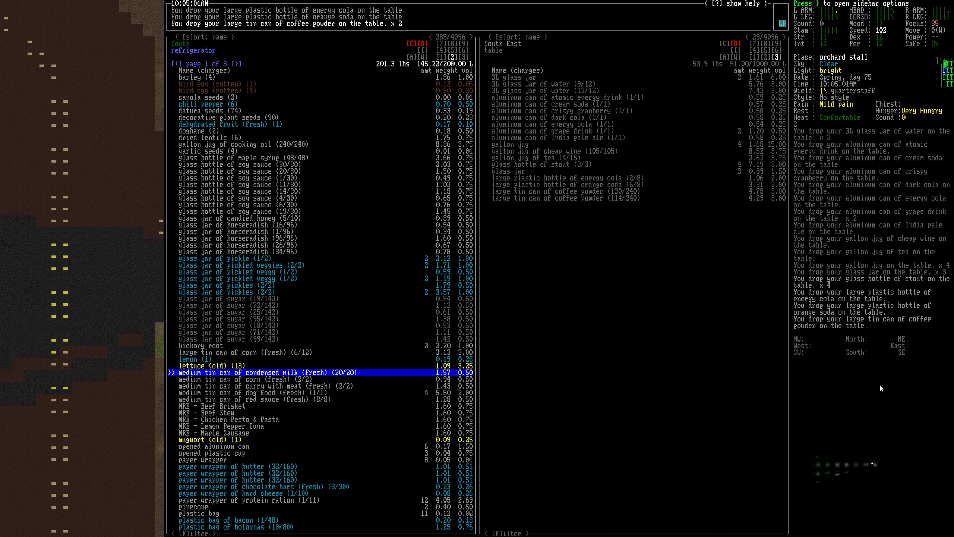
key("Down")
key("Down")
key("Down")
key("Down")
key("Down")
key("Down")
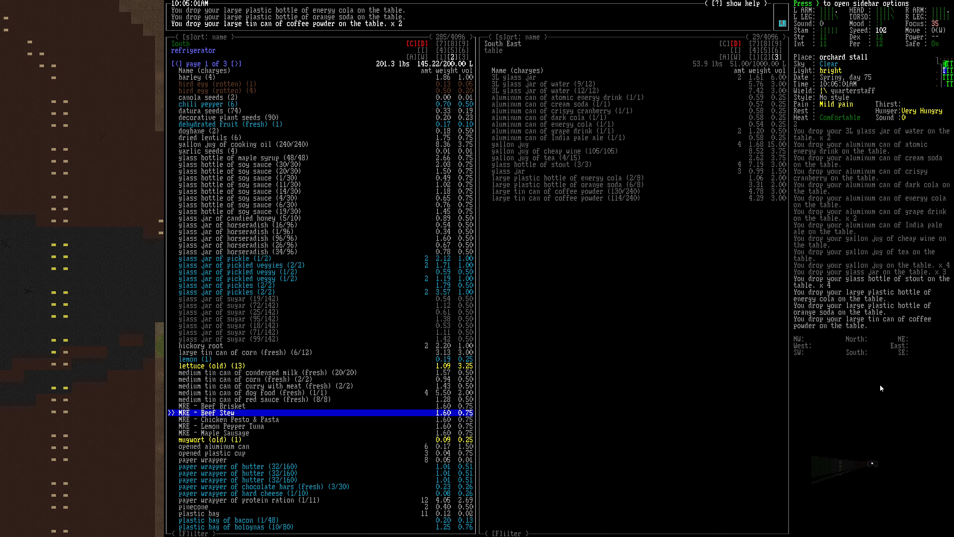
key("Down")
key("Down")
key("Down")
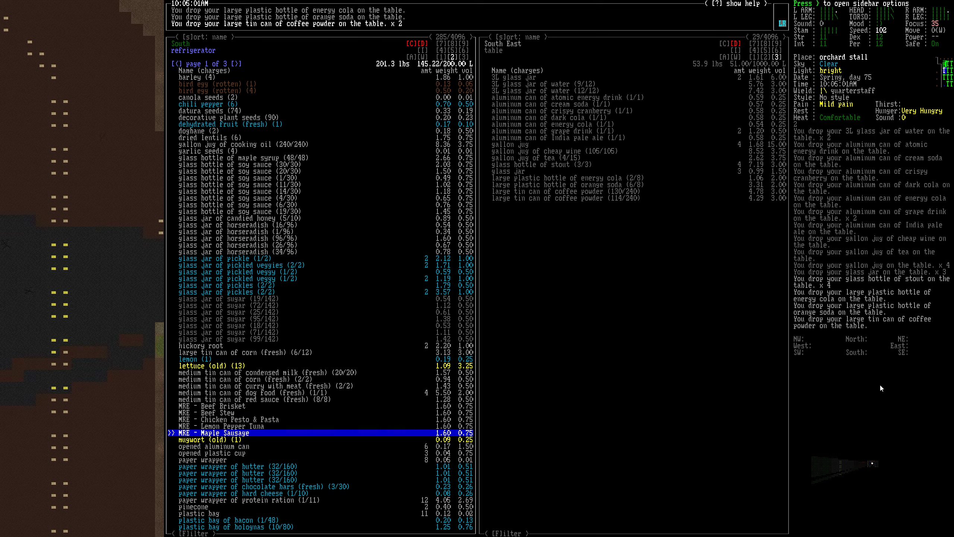
key("Down")
key("Down")
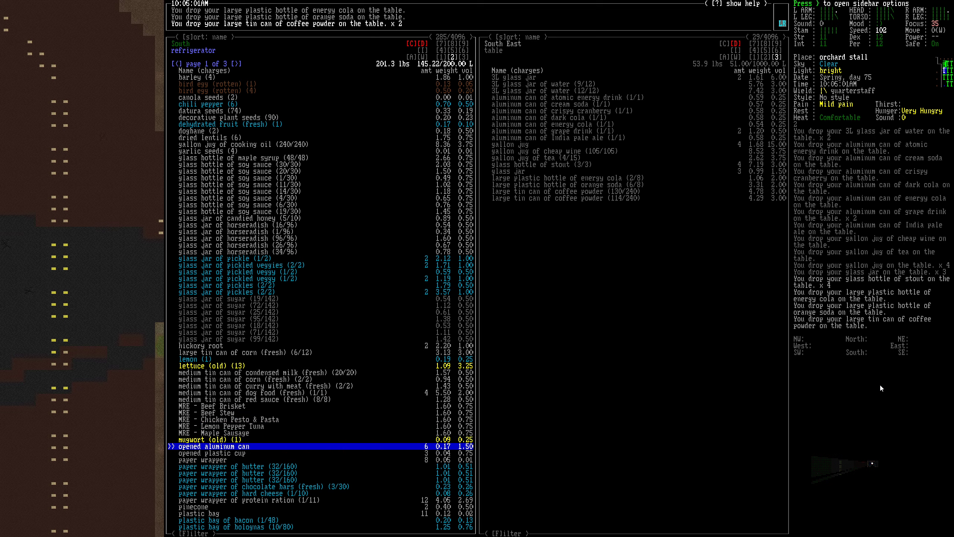
key("m")
key("m")
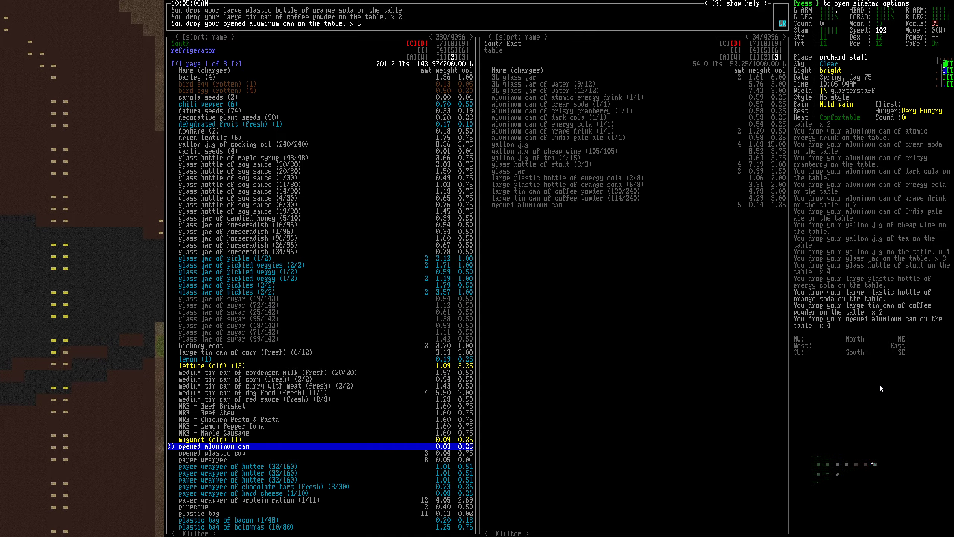
key("m")
key("m")
key("m")
key("m")
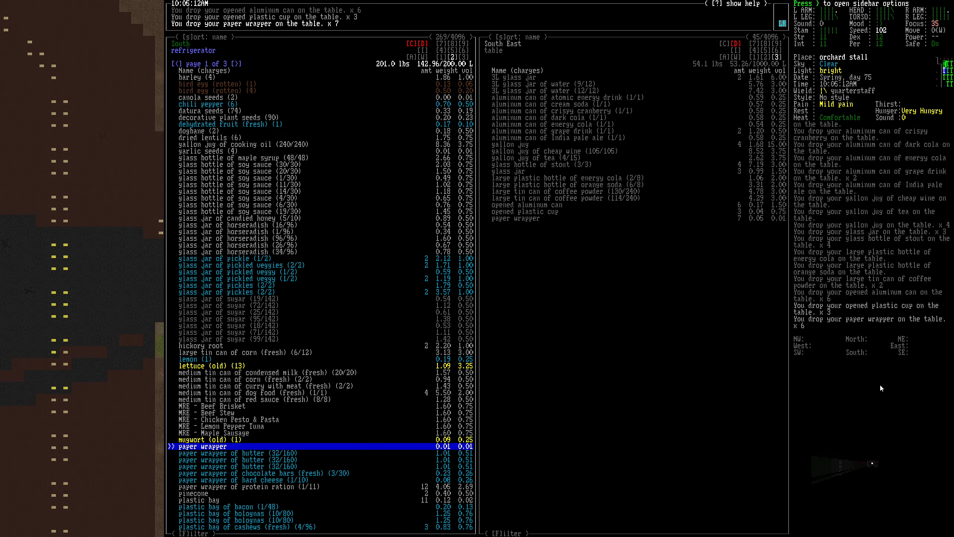
key("m")
key("Down")
key("Down")
key("Down")
key("Down")
key("Down")
key("Down")
key("Down")
Move the eleven plastic bags to the table, then scroll toward the cheese bags
key("m")
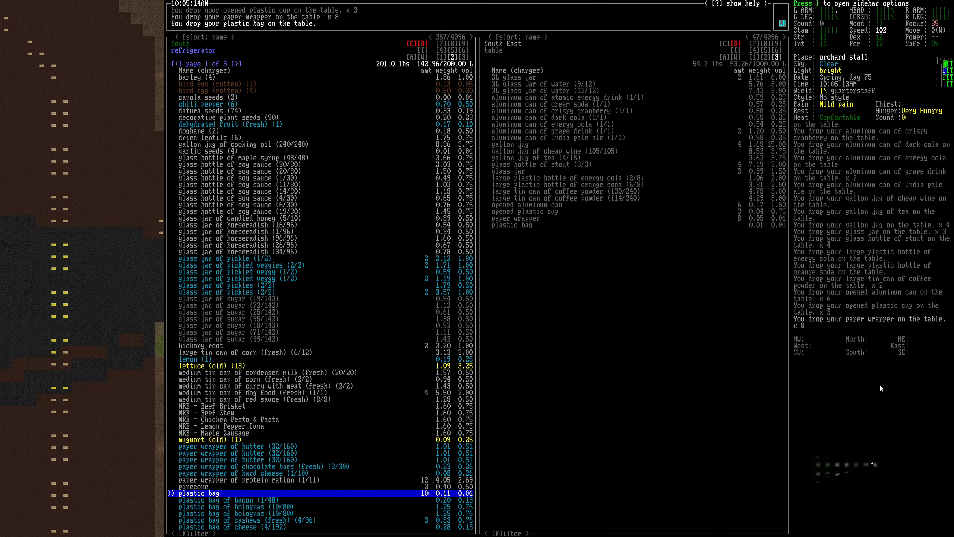
key("m")
key("m")
key("m")
key("m")
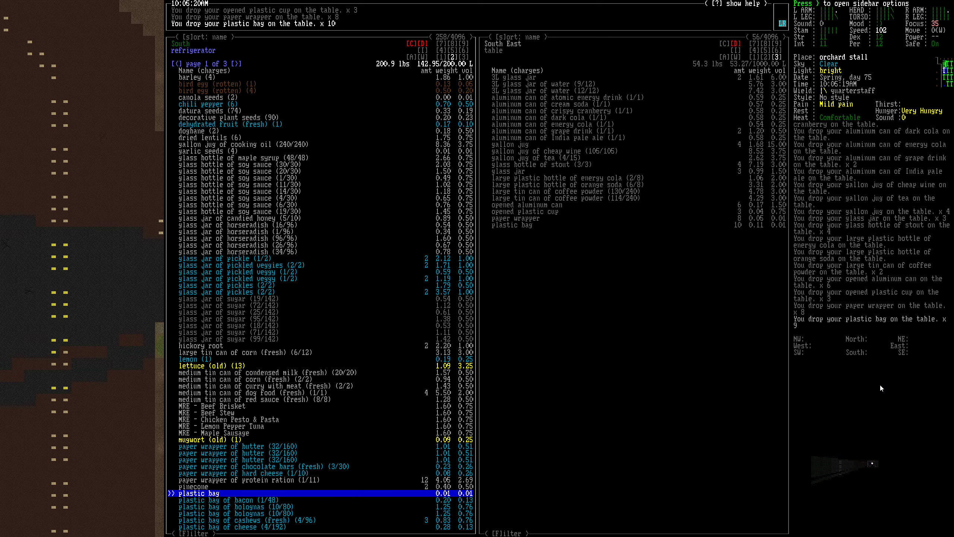
key("m")
key("Up")
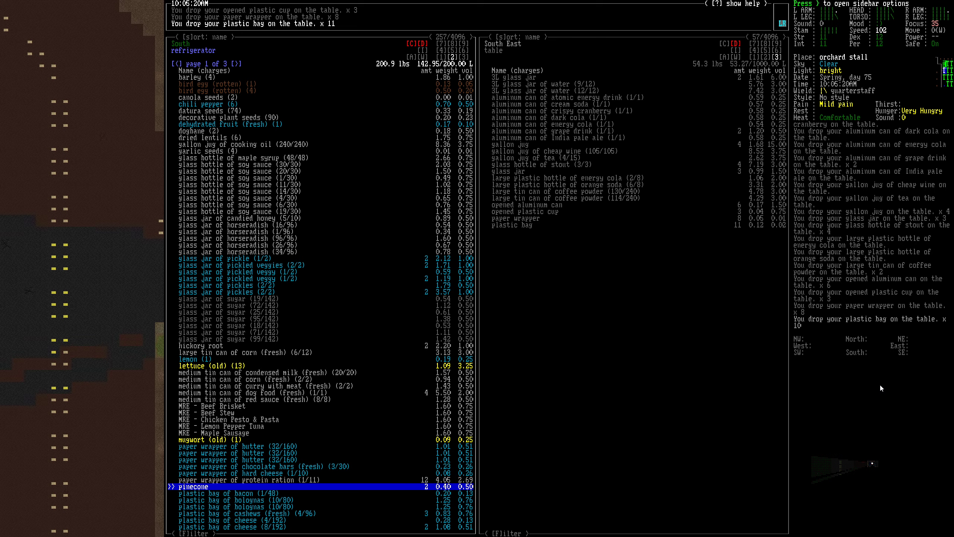
key("Down")
key("Down")
key("Down")
key("Down")
key("Down")
key("Down")
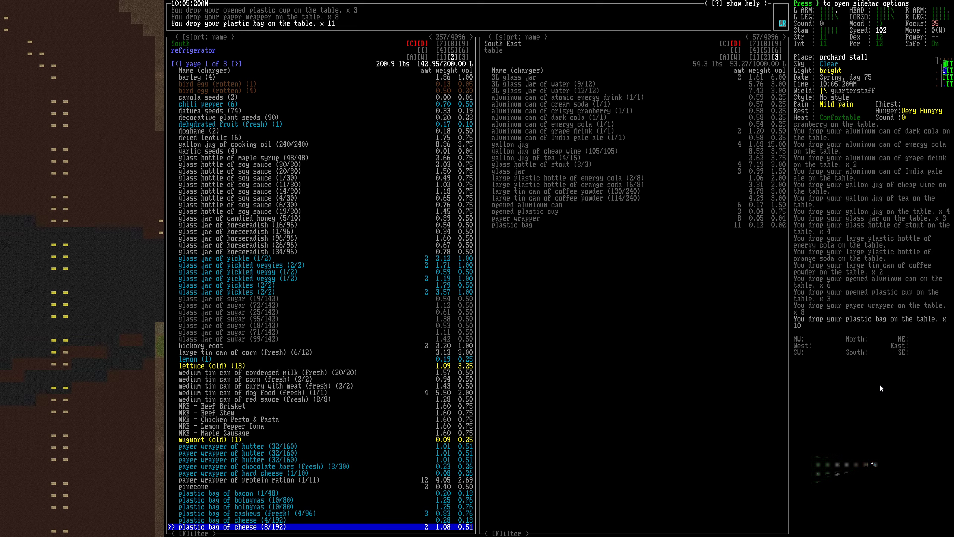
key("Up")
key("Up")
key("Up")
key("Up")
key("Down")
key("Down")
key("Down")
key("Down")
key("Down")
key("Down")
key("Down")
key("Down")
key("Down")
key("Down")
key("Down")
key("Down")
key("Down")
key("Down")
key("Down")
key("Down")
key("Down")
key("Down")
key("Down")
key("Down")
key("Down")
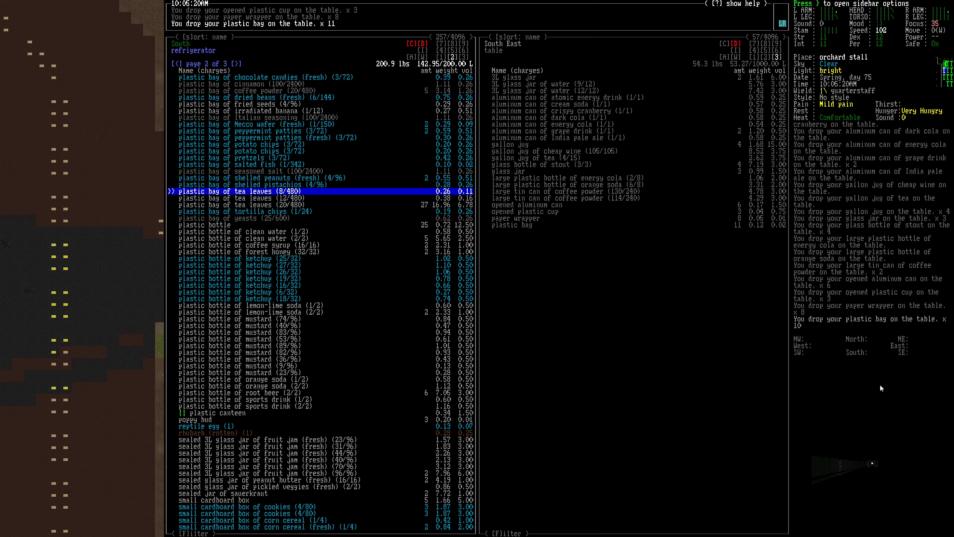
Move the coffee powder bags and tea leaf bags to the table
key("Up")
key("Up")
key("Up")
key("Up")
key("Up")
key("Up")
key("Up")
key("Up")
key("Return")
key("Return")
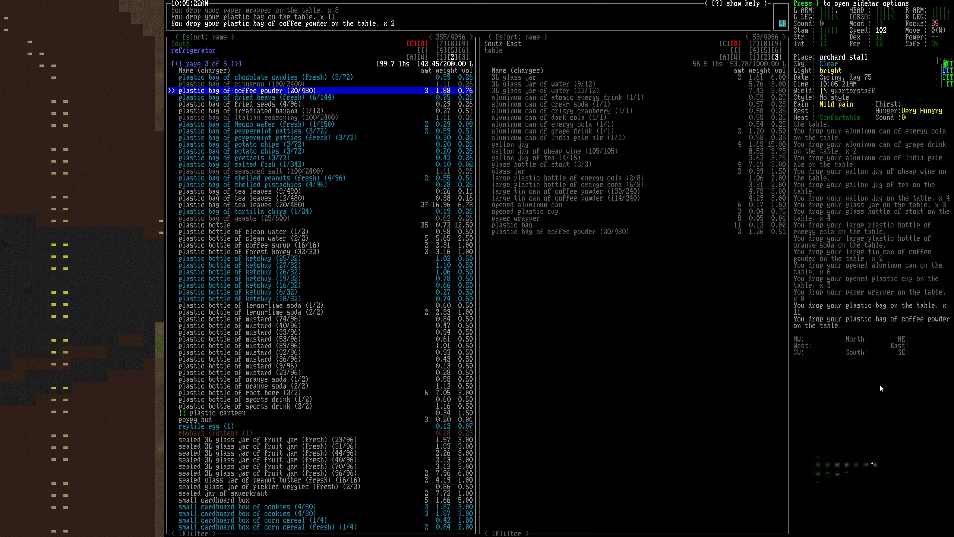
key("Return")
key("Down")
key("Down")
key("Down")
key("Down")
key("Down")
key("Down")
key("Down")
key("Down")
key("Down")
key("Down")
key("Down")
key("Return")
key("Return")
key("Return")
key("Return")
key("Return")
key("Return")
key("Escape")
key("Return")
key("Return")
key("Return")
key("Return")
key("Return")
key("Return")
Move all the empty plastic bottles and the clean water bottles to the table
key("Down")
key("Down")
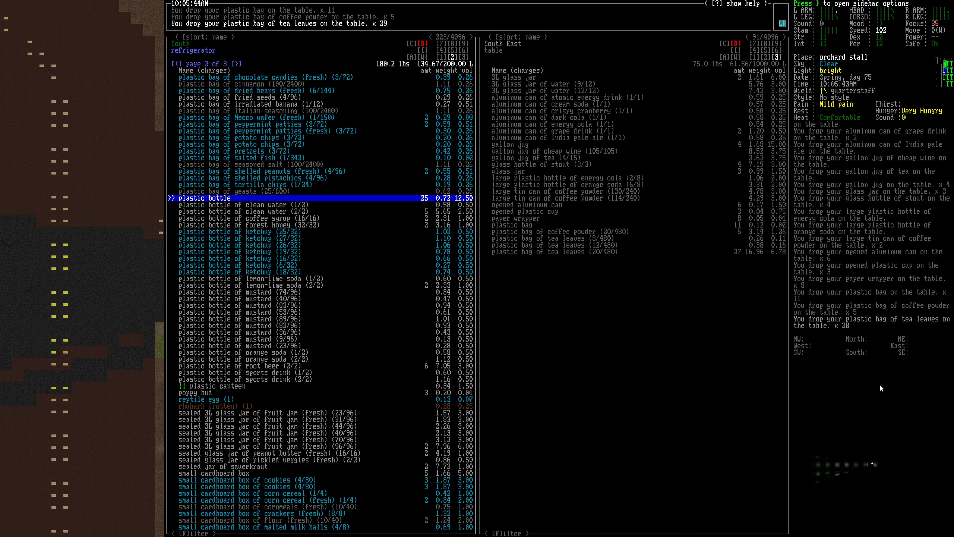
key("Down")
key("Up")
key("Return")
key("Return")
key("Return")
key("shift+m")
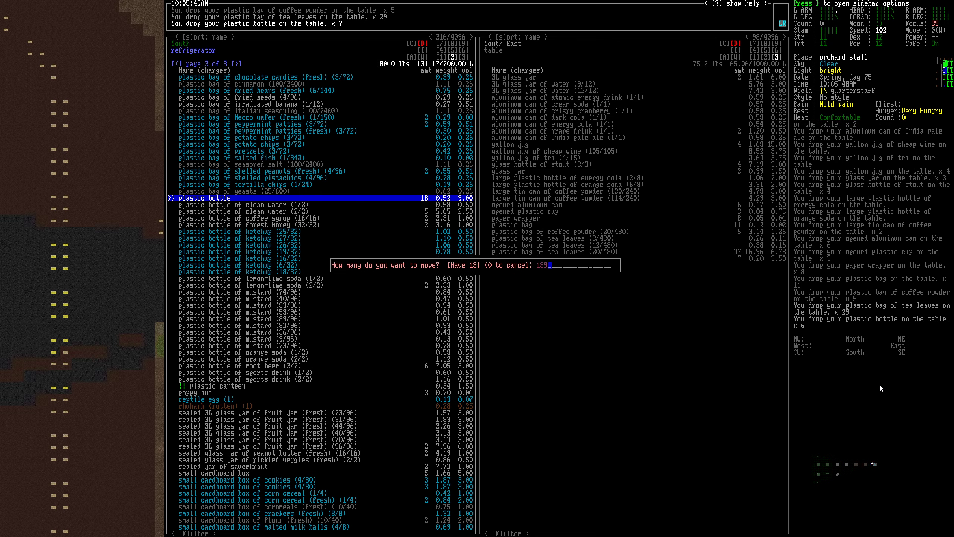
key("Return")
key("Down")
key("Up")
key("Return")
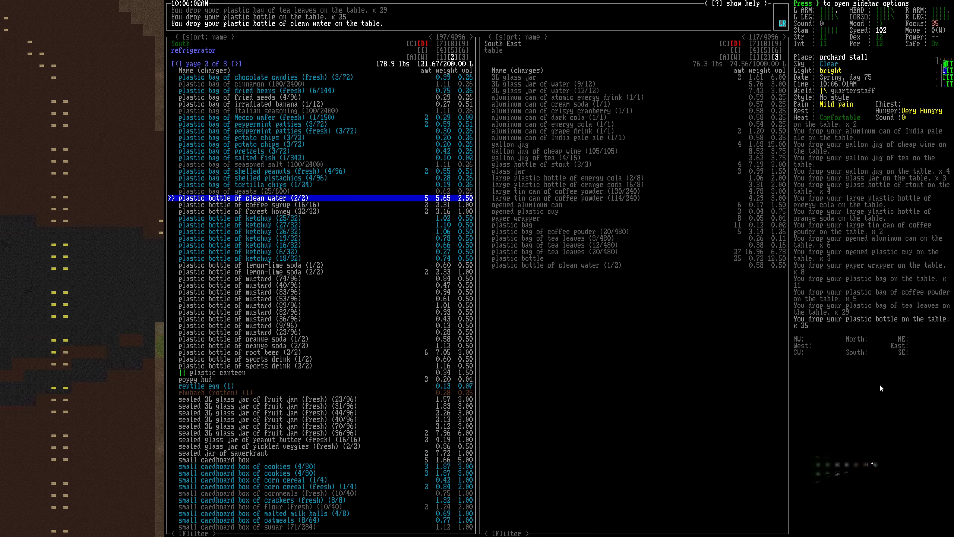
key("Return")
key("Return")
key("Return")
key("Return")
key("Return")
Move the coffee syrup, lemon-lime, orange, root beer and sports drink bottles plus the canteen
key("Down")
key("Down")
key("Down")
key("Down")
key("Down")
key("Down")
key("Return")
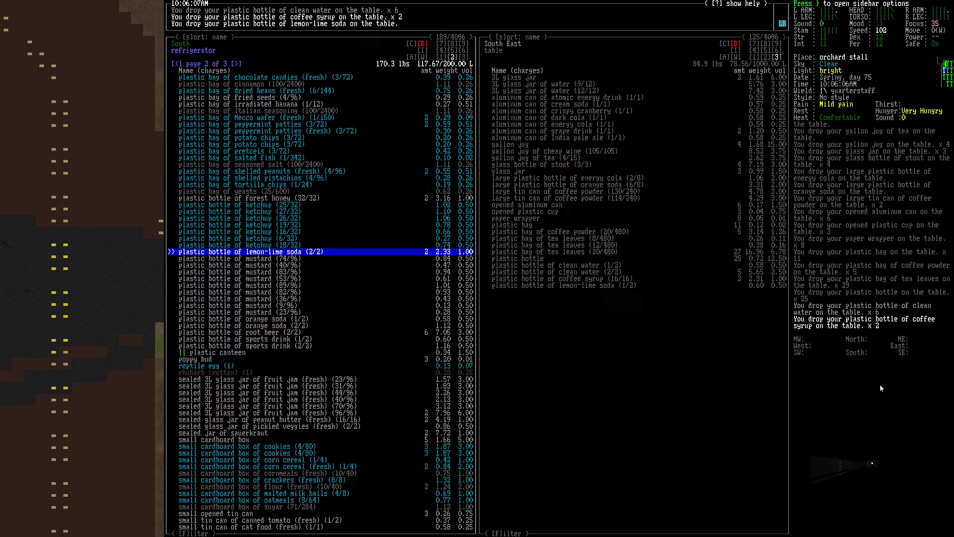
key("Return")
key("Down")
key("Down")
key("Down")
key("Down")
key("Down")
key("Down")
key("Down")
key("Down")
key("Return")
key("Return")
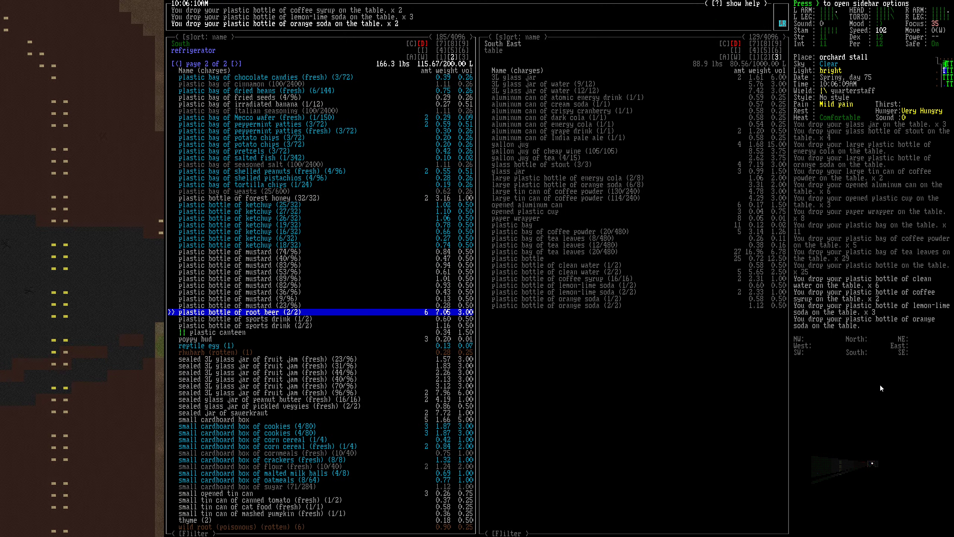
key("Return")
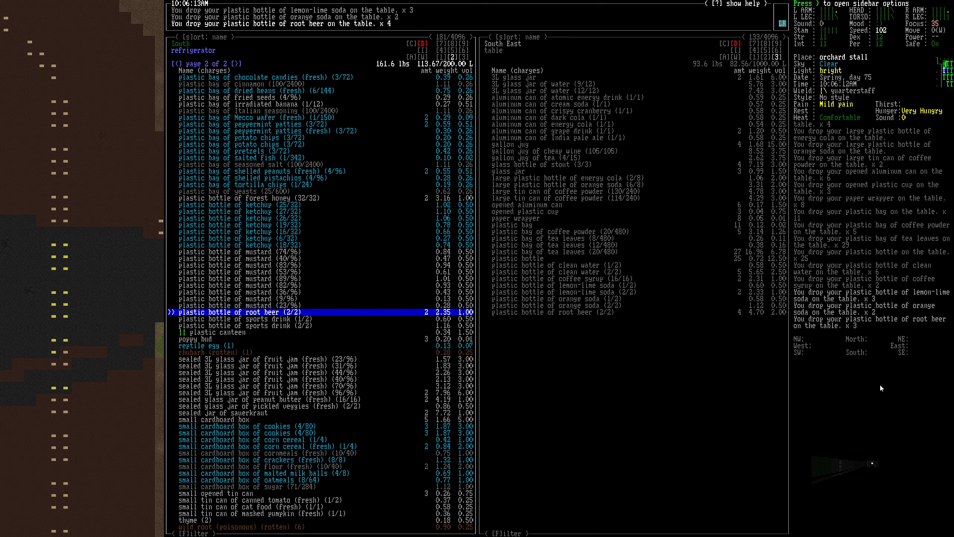
key("Return")
key("Return")
key("Return")
key("Down")
key("Up")
key("Return")
Move the four small cardboard boxes to the table
key("Down")
key("Down")
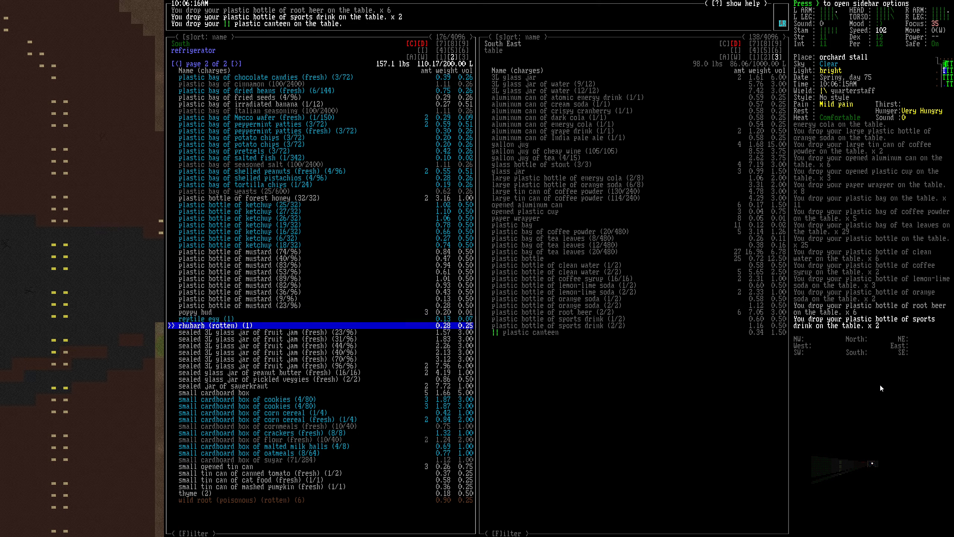
key("Down")
key("Down")
key("Down")
key("Down")
key("Down")
key("Down")
key("Down")
key("Down")
key("Down")
key("comma")
key("comma")
key("comma")
key("comma")
key("Down")
key("Down")
key("Down")
key("Down")
key("Down")
Check the opened tins at the end of the list and leave the inventory manager
key("Up")
key("Down")
key("Down")
key("Down")
key("Down")
key("Down")
key("Down")
key("comma")
key("comma")
key("comma")
key("Down")
key("Down")
key("Down")
key("Down")
key("Up")
key("Up")
key("Up")
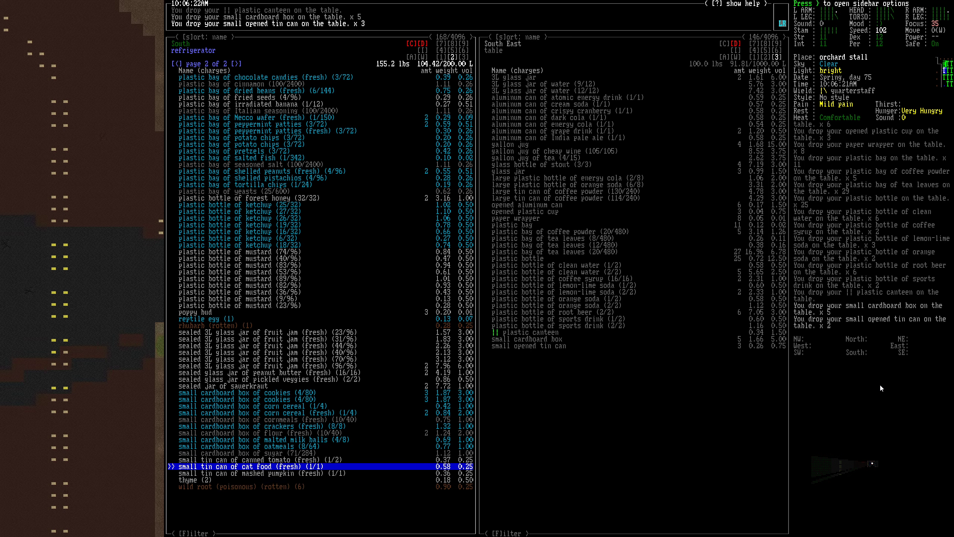
key("Escape")
key("e")
key("Up")
Pick up the paper wrappers, plastic bags and cardboard boxes from the table
key("Return")
key("Up")
key("Up")
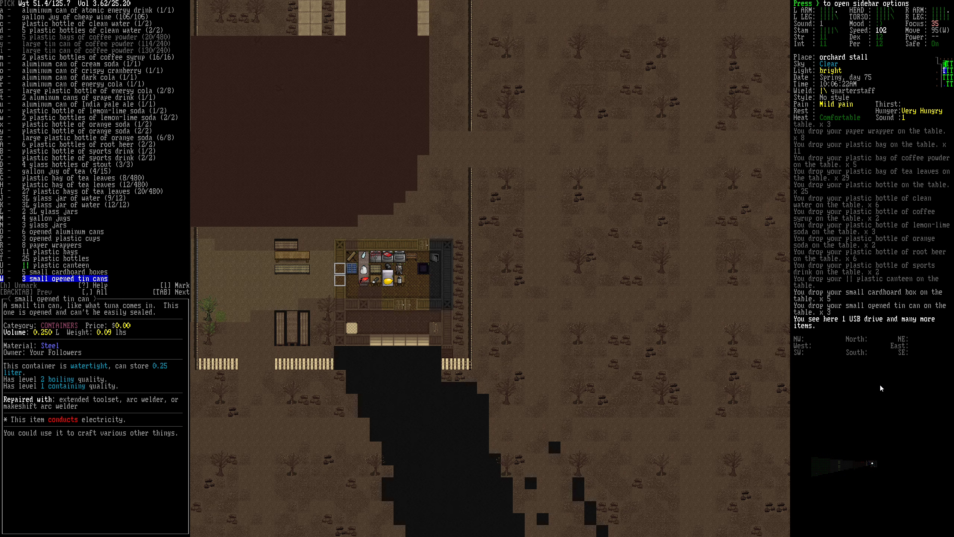
key("Up")
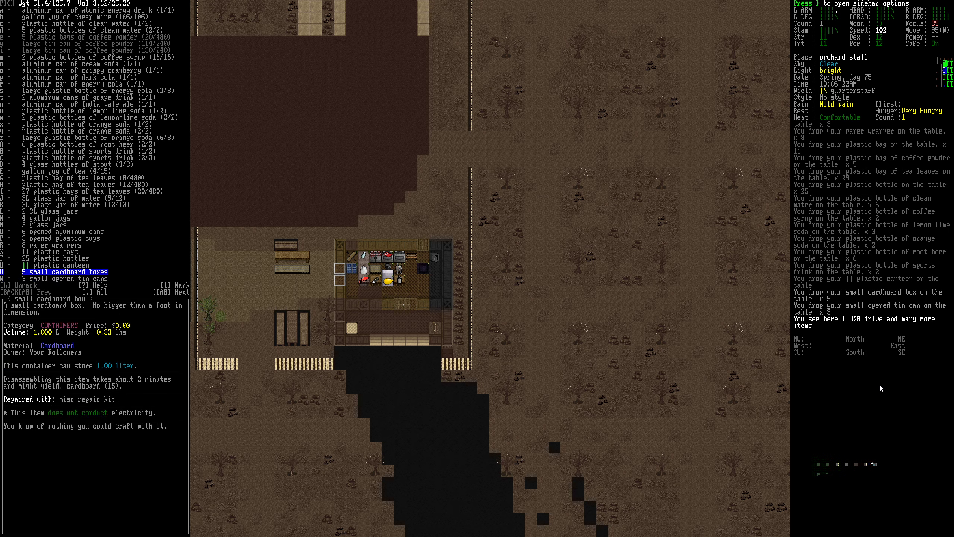
key("Up")
key("Up")
key("Up")
key("Down")
key("Up")
key("Up")
key("Down")
key("Up")
key("Right")
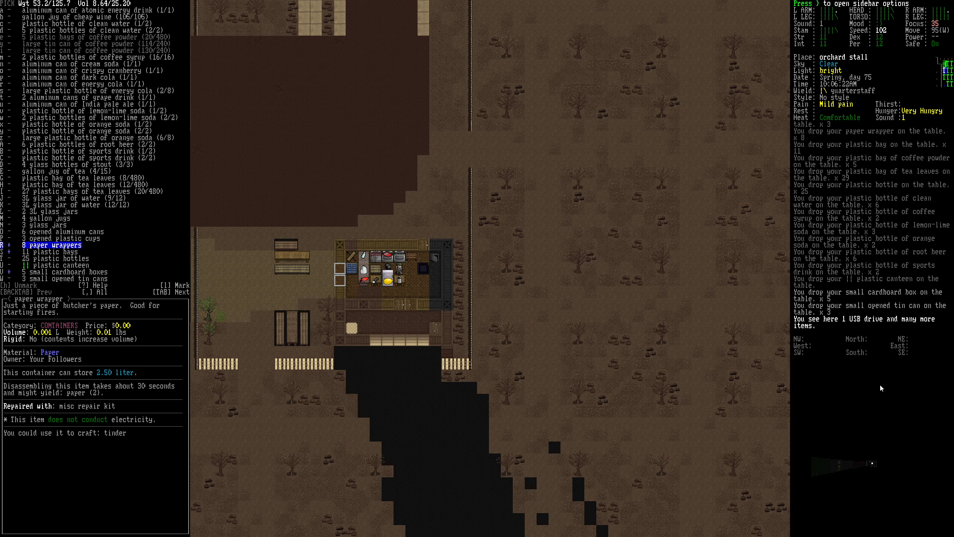
key("Return")
Drop the eight wrappers, eleven bags and five boxes onto the counter
key("D")
key("period")
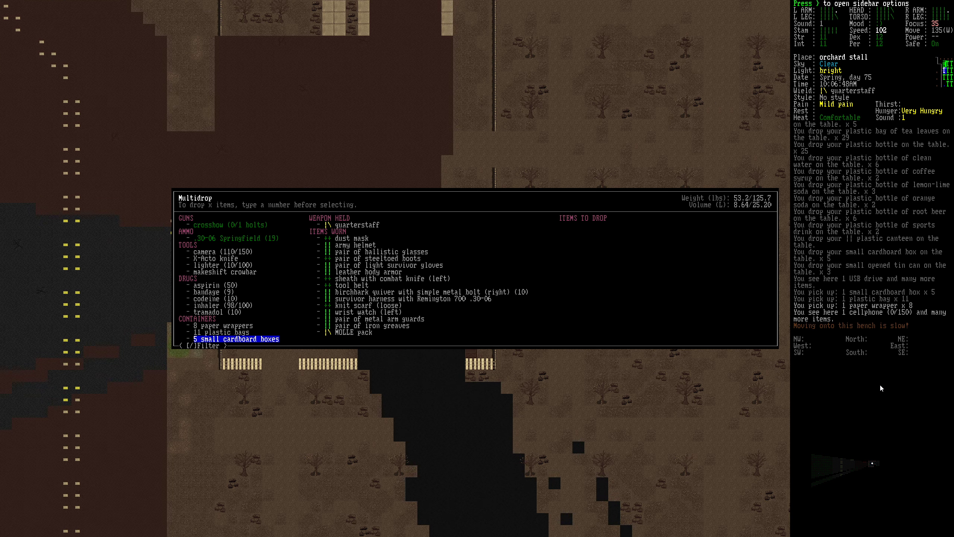
key("Right")
key("Up")
key("Right")
key("Return")
Walk back across the stall into the building and examine the refrigerator
key("Right")
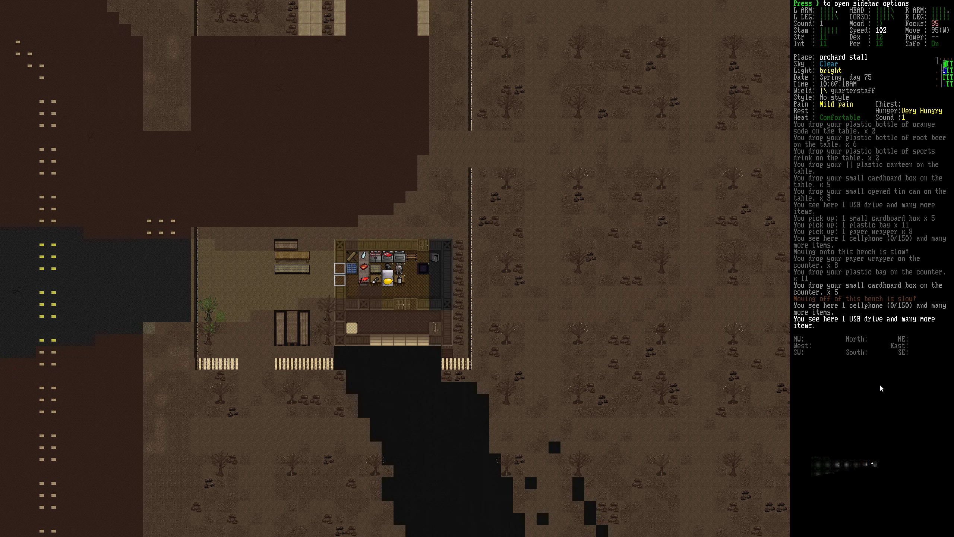
key("Right")
key("Down")
key("Left")
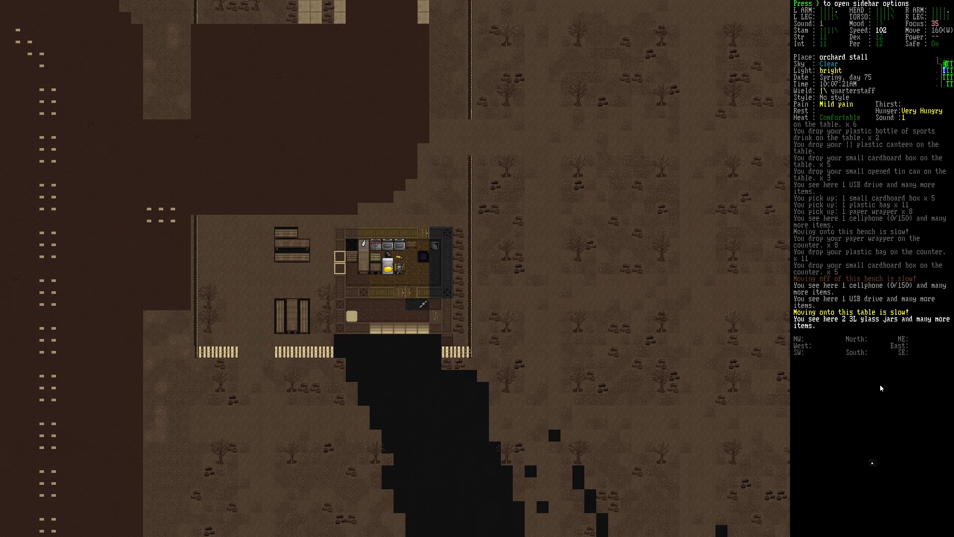
key("Left")
key("Down")
key("Right")
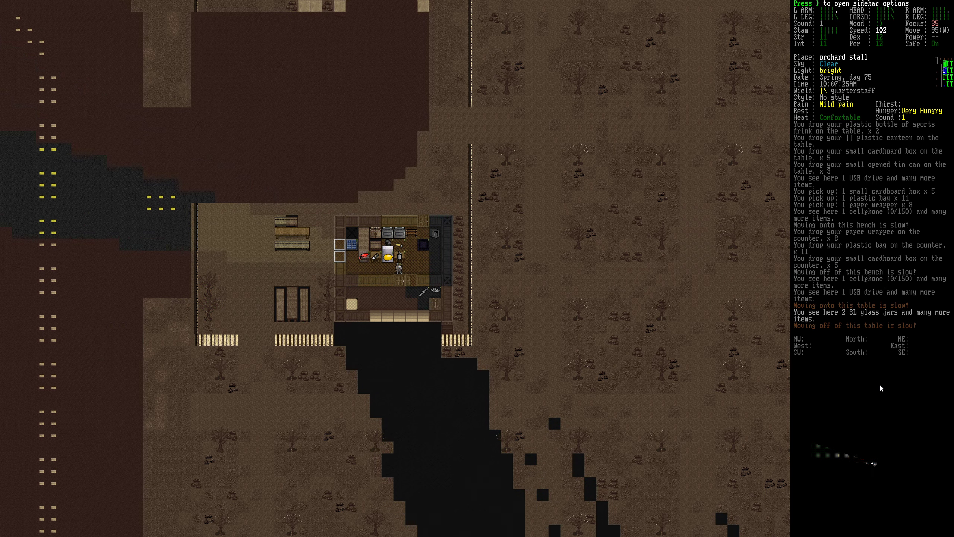
key("Right")
key("Up")
key("Up")
key("Left")
key("Left")
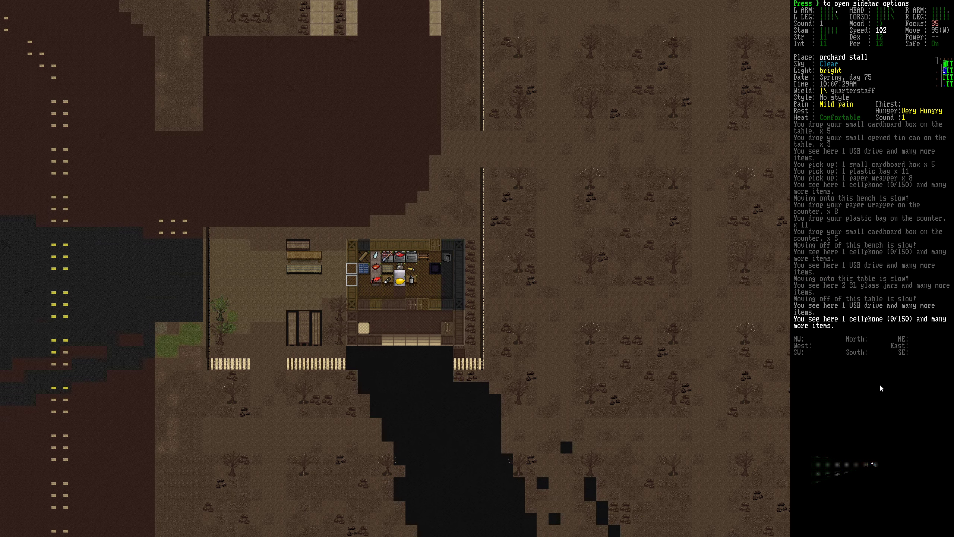
key("Down")
key("Right")
key("Down")
key("Down")
key("Down")
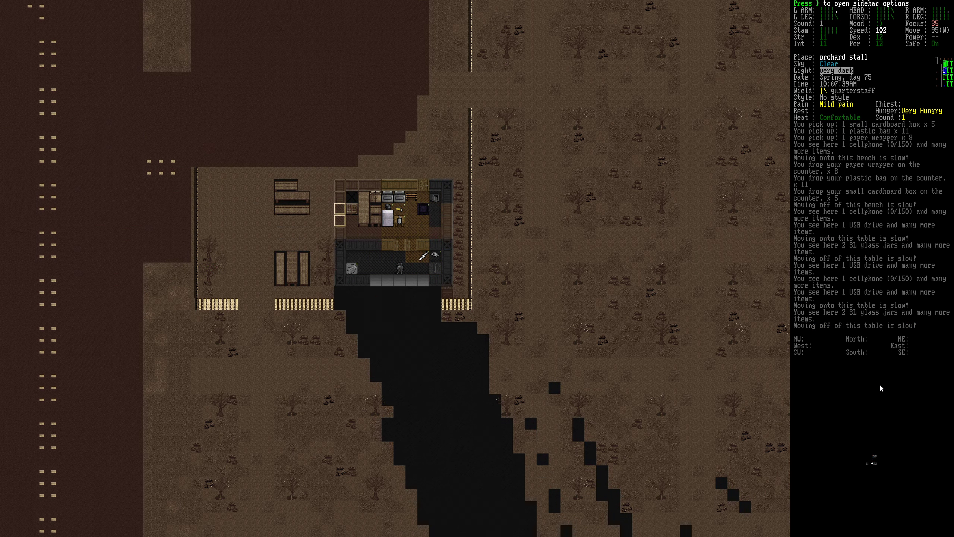
key("Up")
key("Up")
key("Up")
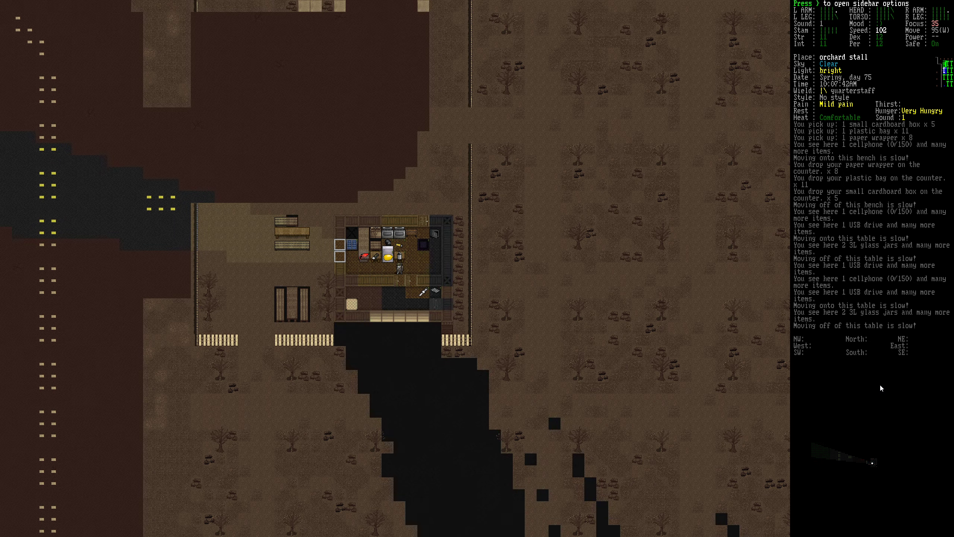
key("Up")
key("Up")
key("Left")
Check the food still inside the refrigerator
key("e")
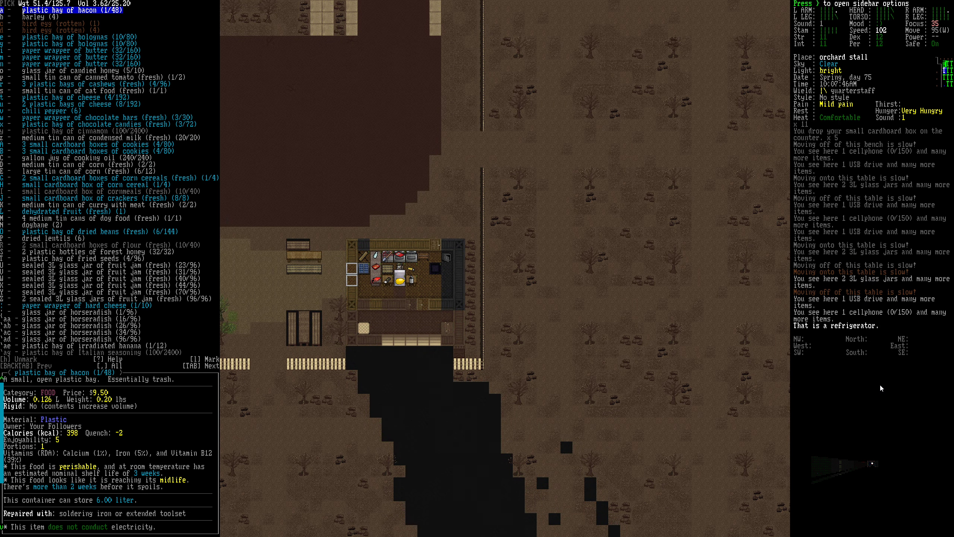
key("Down")
key("Escape")
Move all refrigerator food onto the west bench, then grab the emptied refrigerator
key("slash")
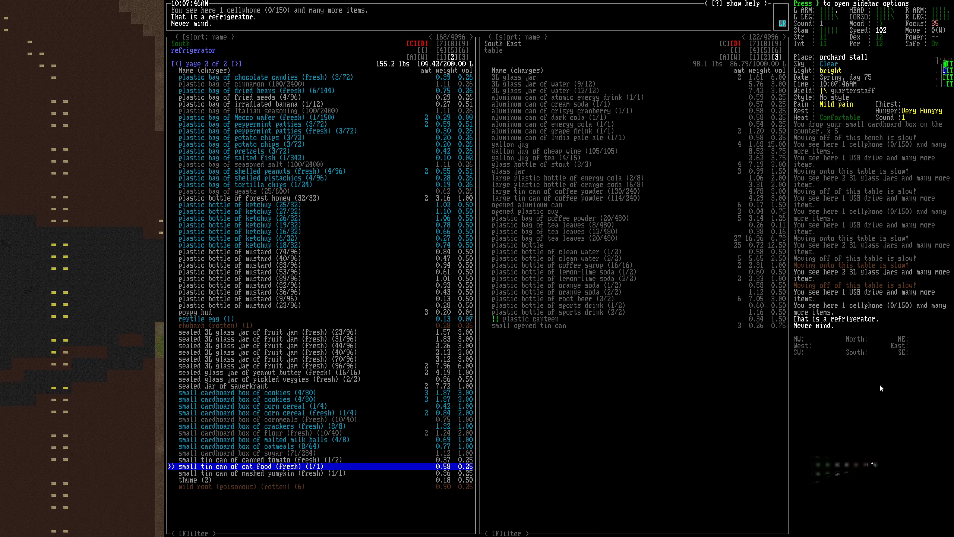
key("Tab")
key("2")
key("Tab")
key("4")
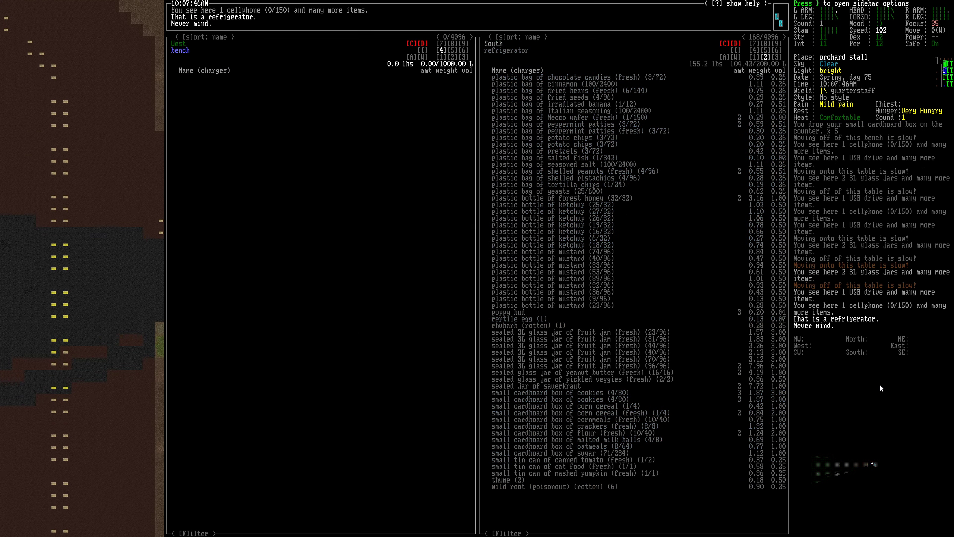
key("Tab")
key("M")
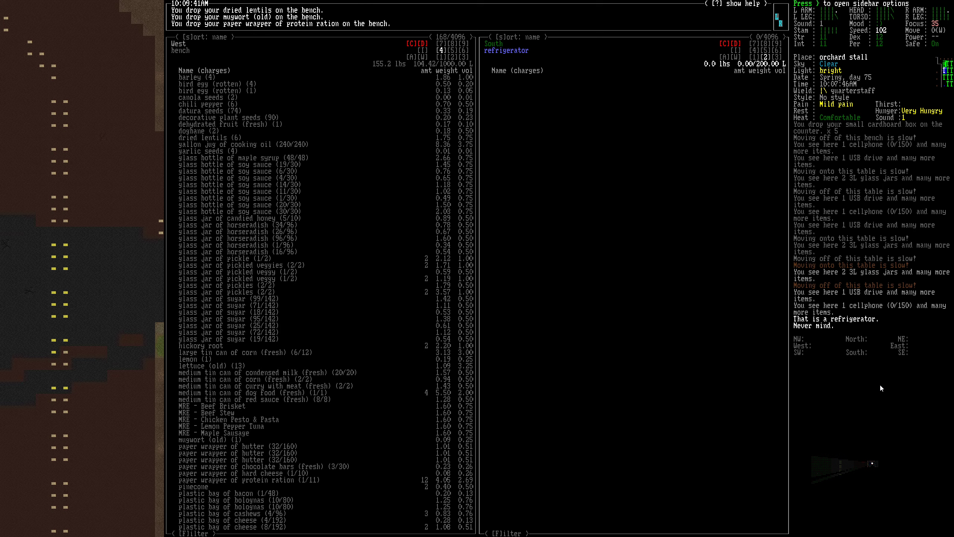
key("Escape")
key("G")
key("j")
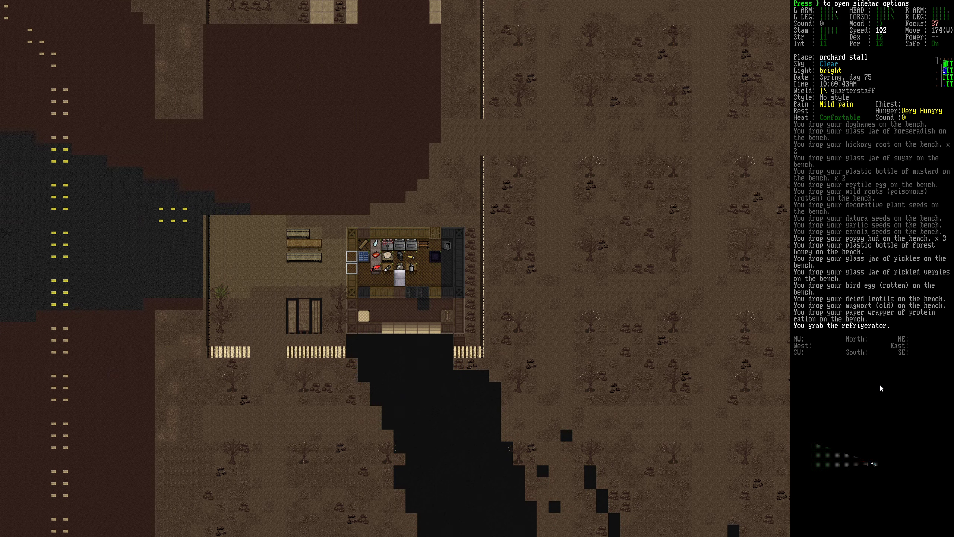
Pull the refrigerator east, release it and walk around to its other side
key("l")
key("G")
key("n")
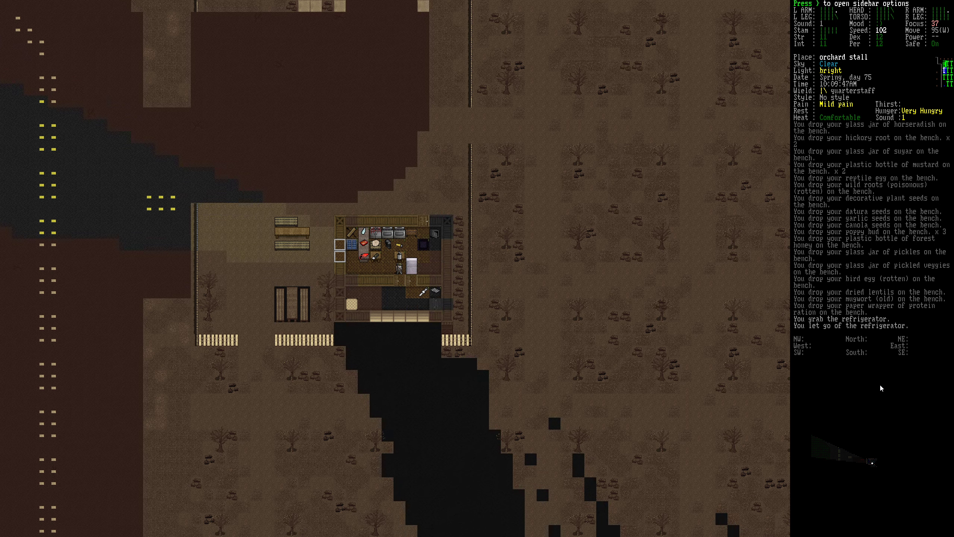
key("j")
key("j")
key("l")
key("l")
key("y")
Re-grab the refrigerator, pull it south and west into place, and release it
key("G")
key("k")
key("j")
key("j")
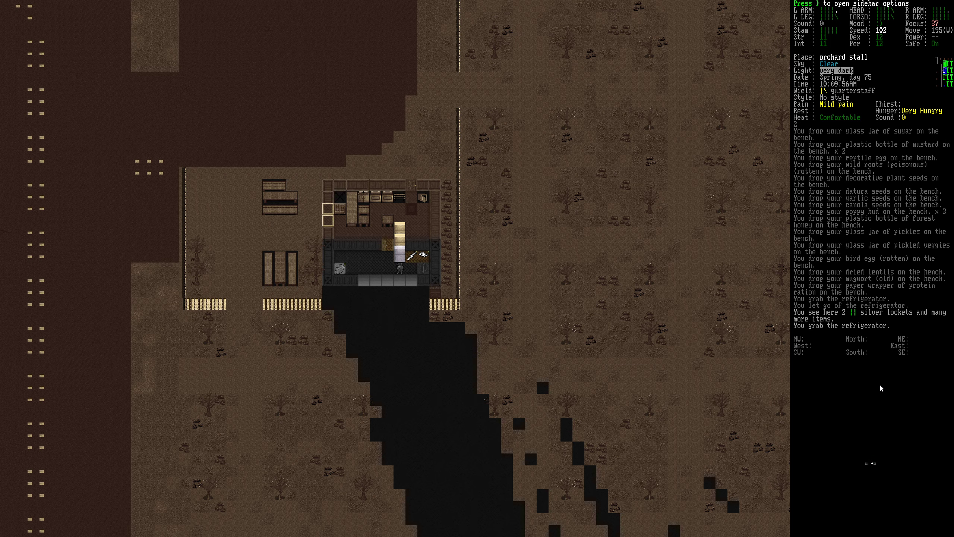
key("h")
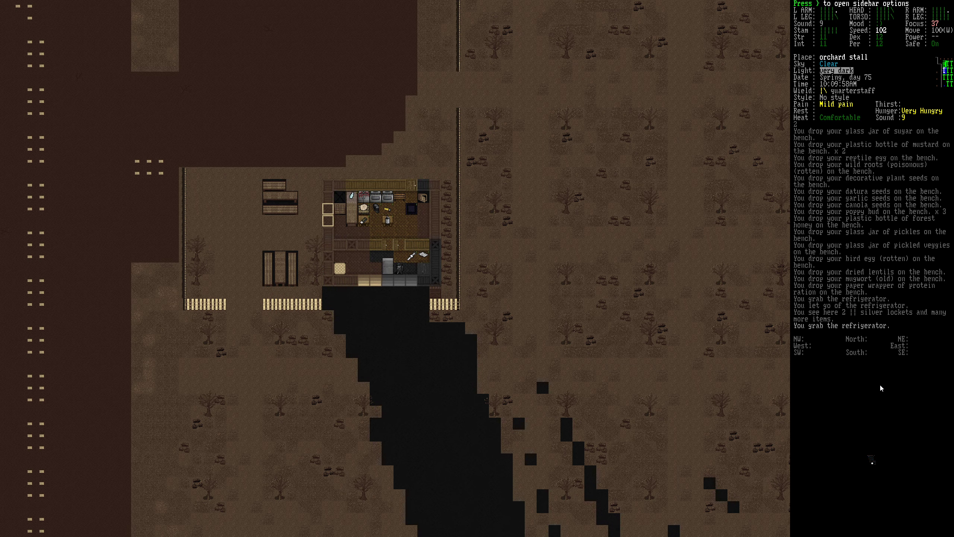
key("G")
key("k")
key("k")
key("k")
Quicksave the game from the system menu
key("h")
key("Escape")
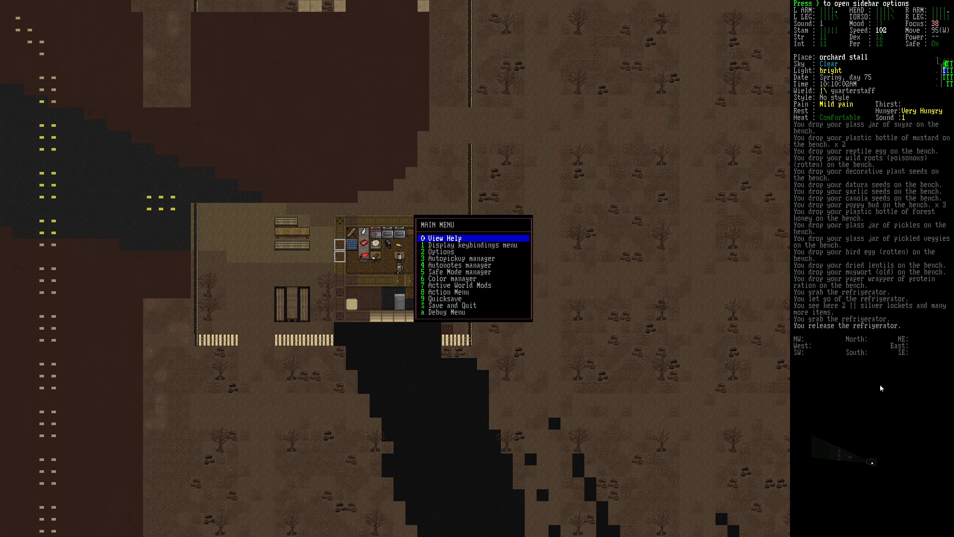
key("Down")
key("Up")
key("Up")
key("Up")
key("Down")
key("Return")
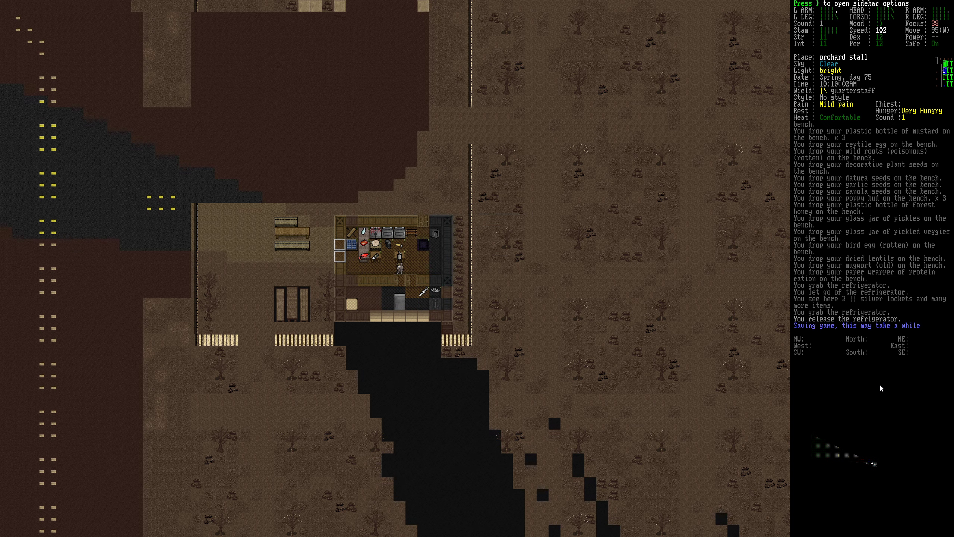
Walk north past the trunk, then south-east into the stall across the trunks
key("k")
key("k")
key("u")
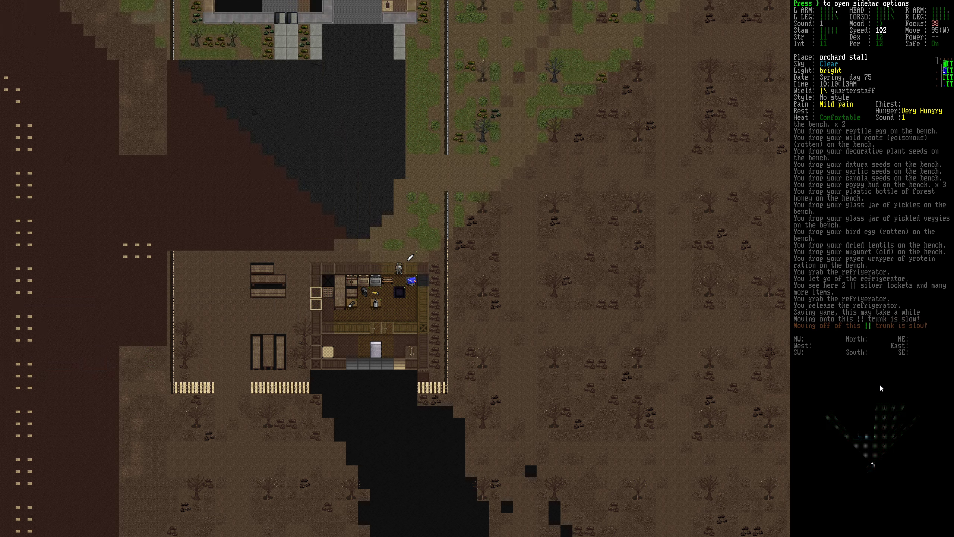
key("u")
key("k")
key("n")
key("j")
key("j")
key("j")
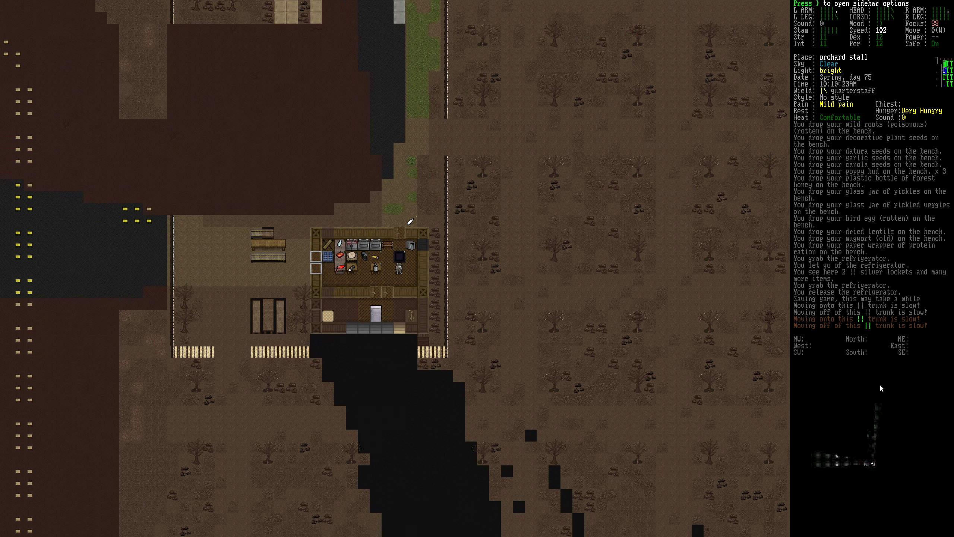
key("k")
key("j")
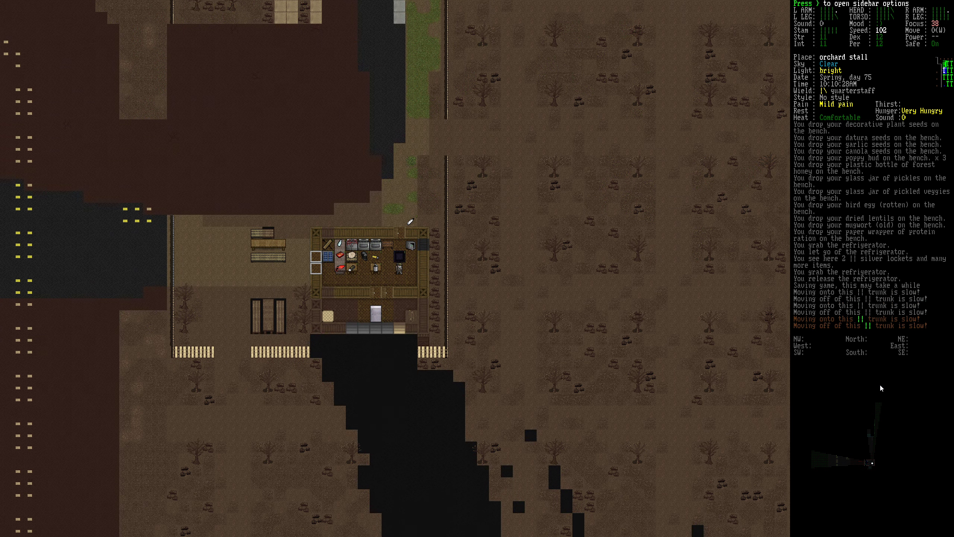
Pull the cart one tile south-east and release it
key("k")
key("j")
key("j")
key("k")
key("shift+g")
key("k")
key("n")
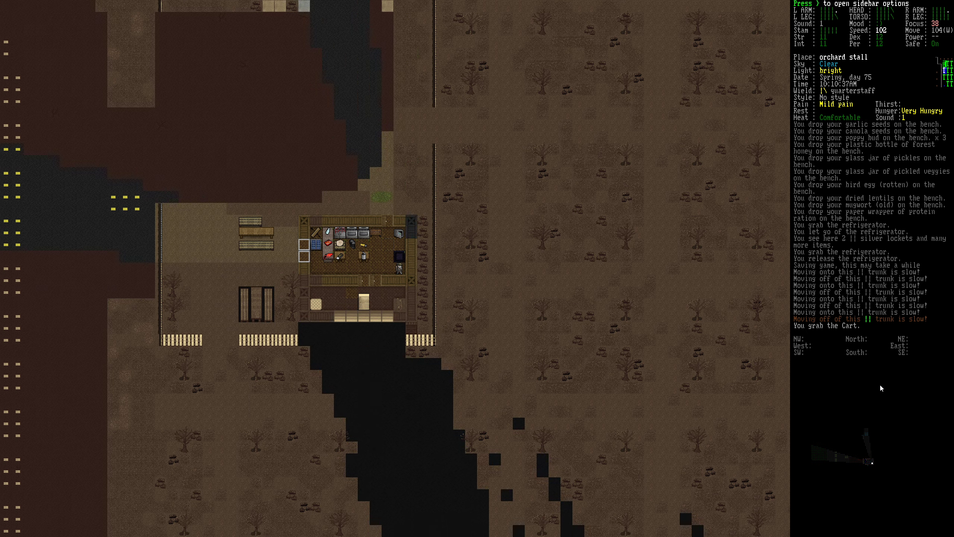
key("shift+g")
Walk out of the stall to the table, grab it and haul it along
key("y")
key("k")
key("k")
key("k")
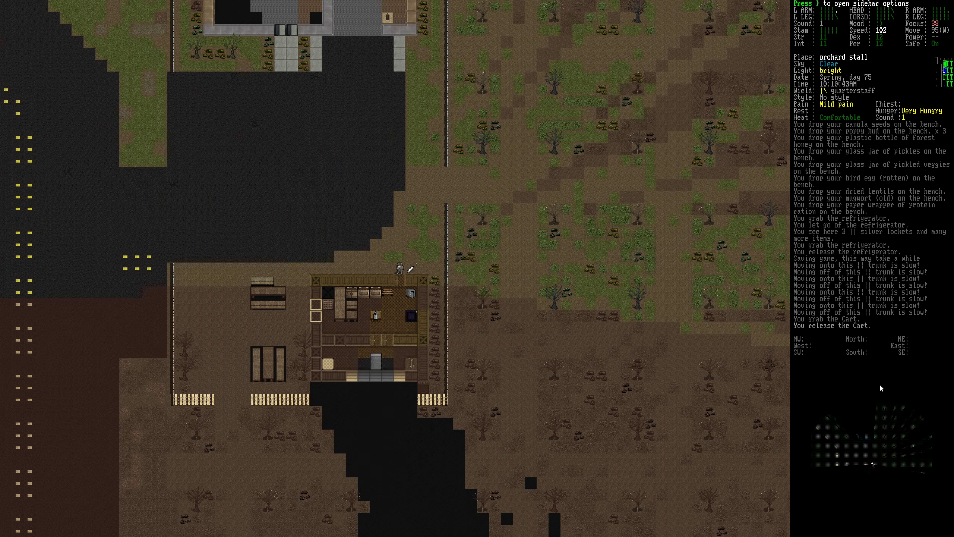
key("y")
key("h")
key("h")
key("h")
key("b")
key("shift+g")
key("n")
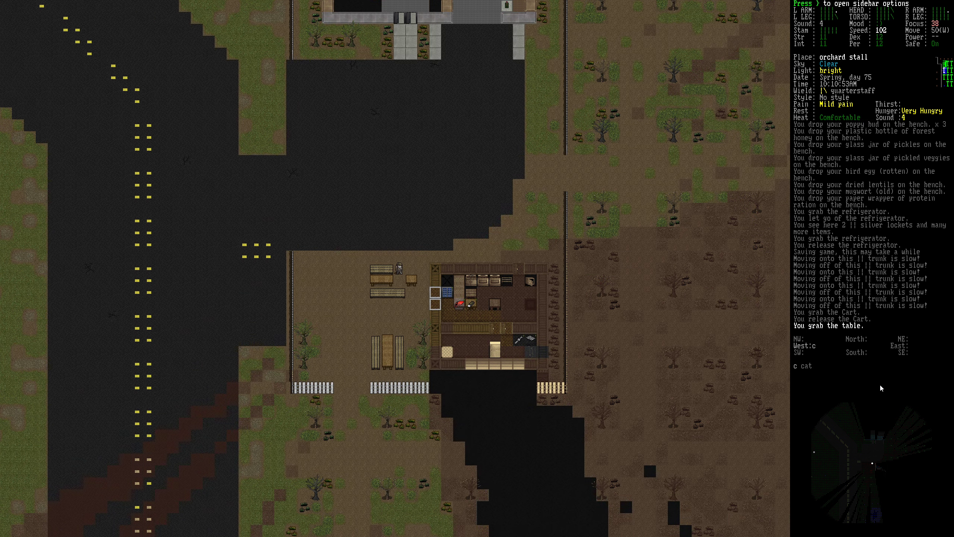
key("l")
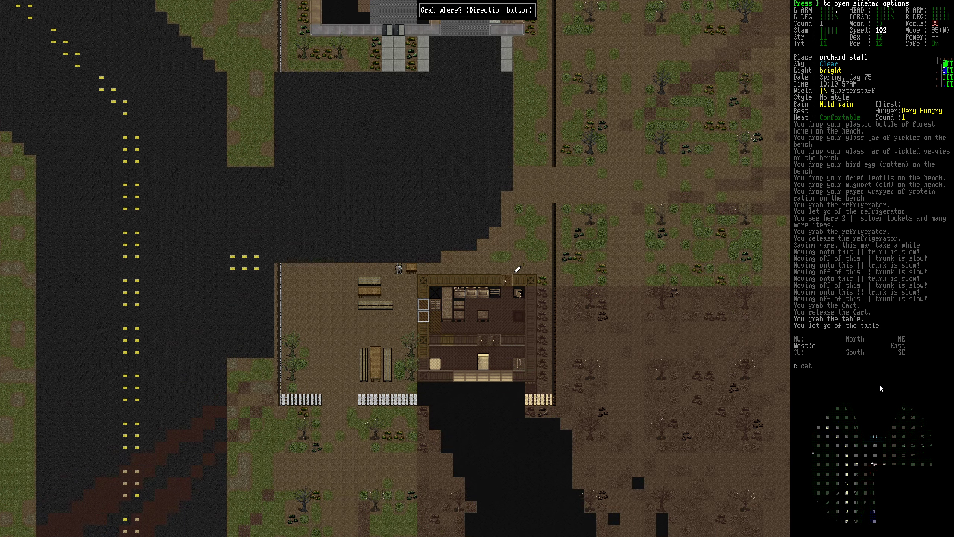
key("Right")
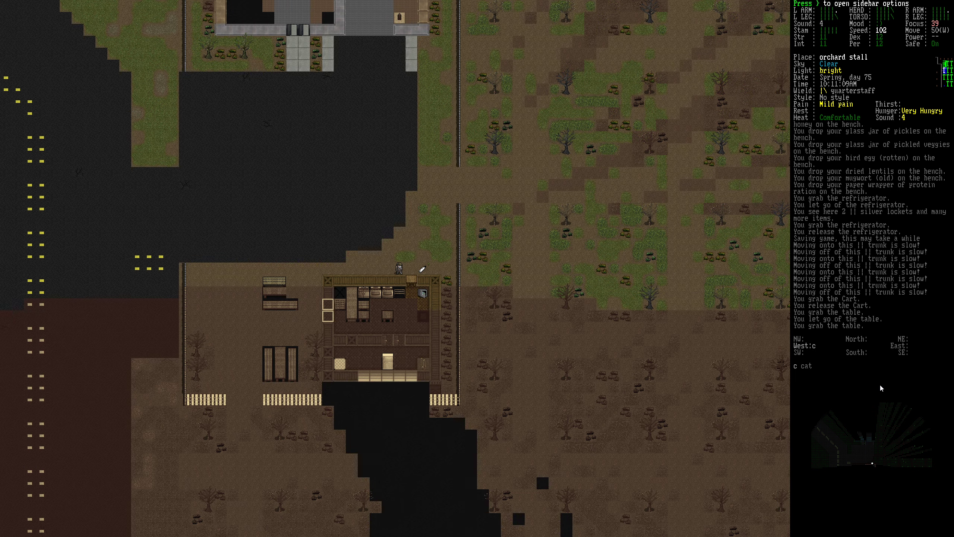
key("Down")
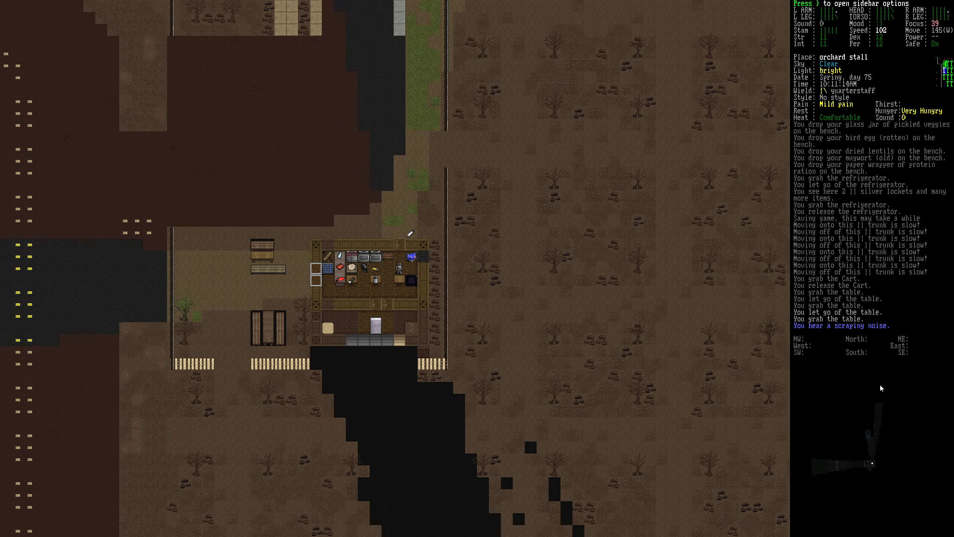
key("Left")
Re-grab the table, pull it one tile north and release it
key("Down")
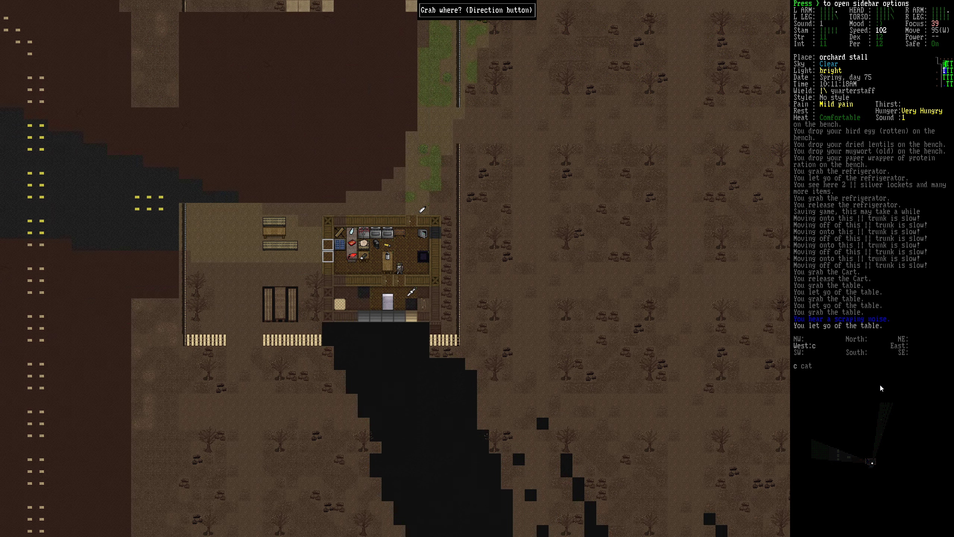
key("shift+g")
key("Left")
key("Left")
key("Up")
key("Up")
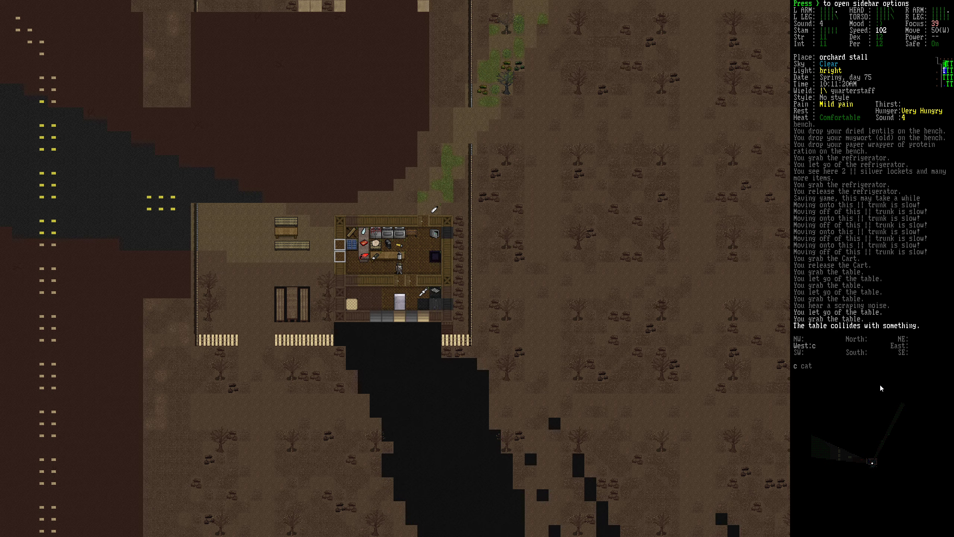
key("G")
Walk back over the table to the bench and examine the bench
key("Left")
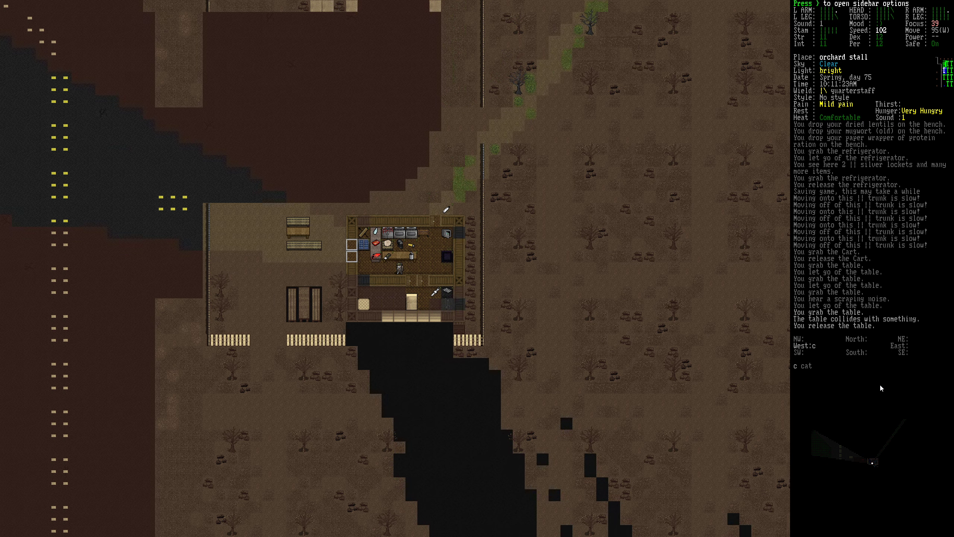
key("Up")
key("Up")
key("Right")
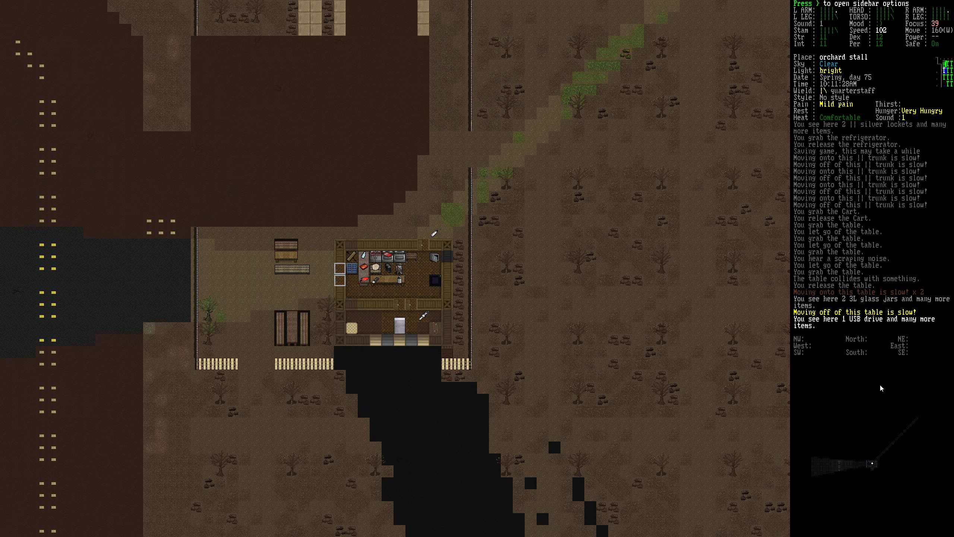
key("Left")
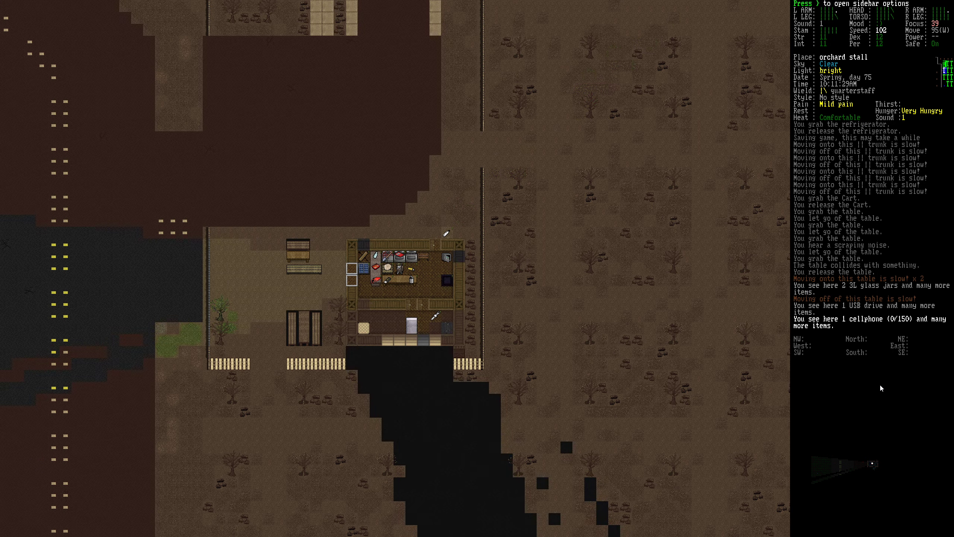
key("e")
key("period")
Move all the bench's items onto the table using advanced inventory
key("Escape")
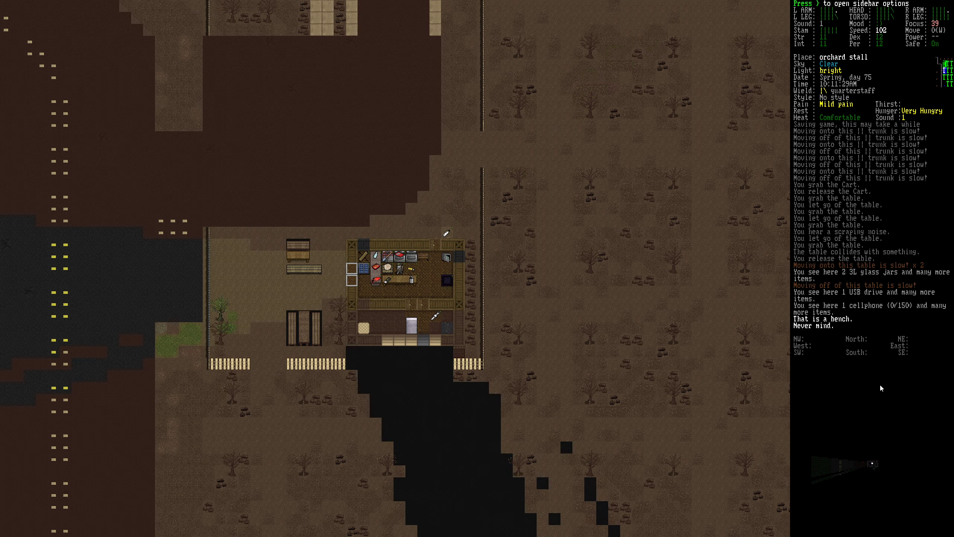
key("slash")
key("2")
key("4")
key("Tab")
key("Tab")
key("comma")
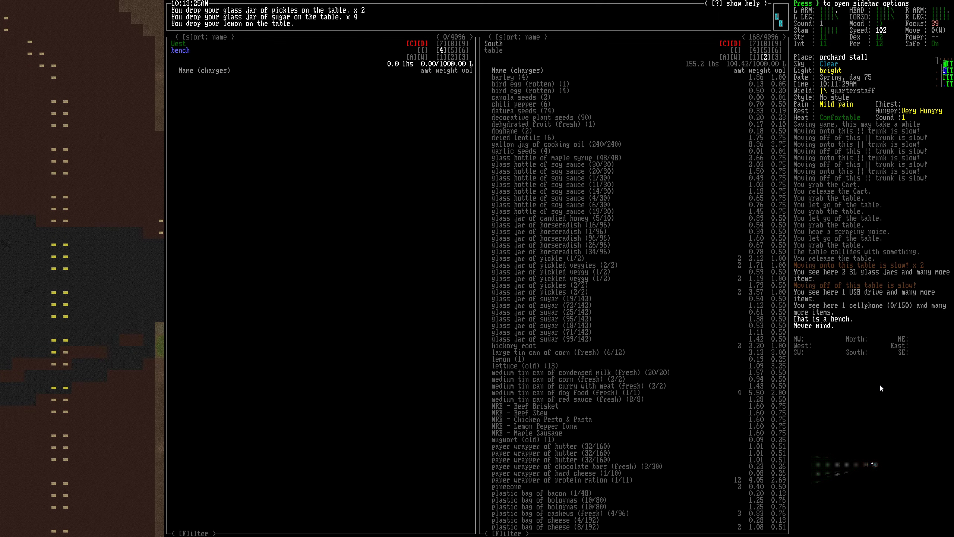
key("Escape")
Mark the rotten bird eggs and old food in the table's pickup list
key("e")
key("Return")
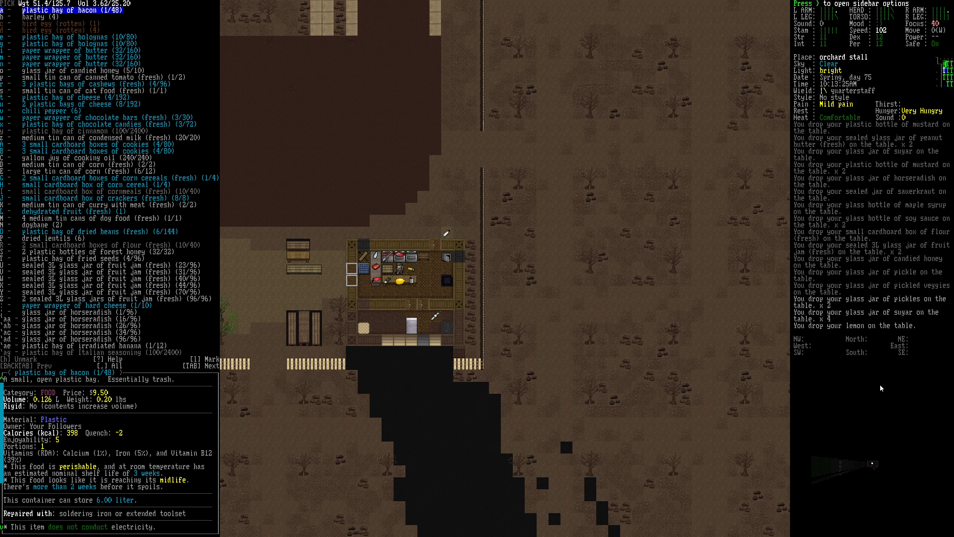
key("Down")
key("Down")
key("Down")
key("Up")
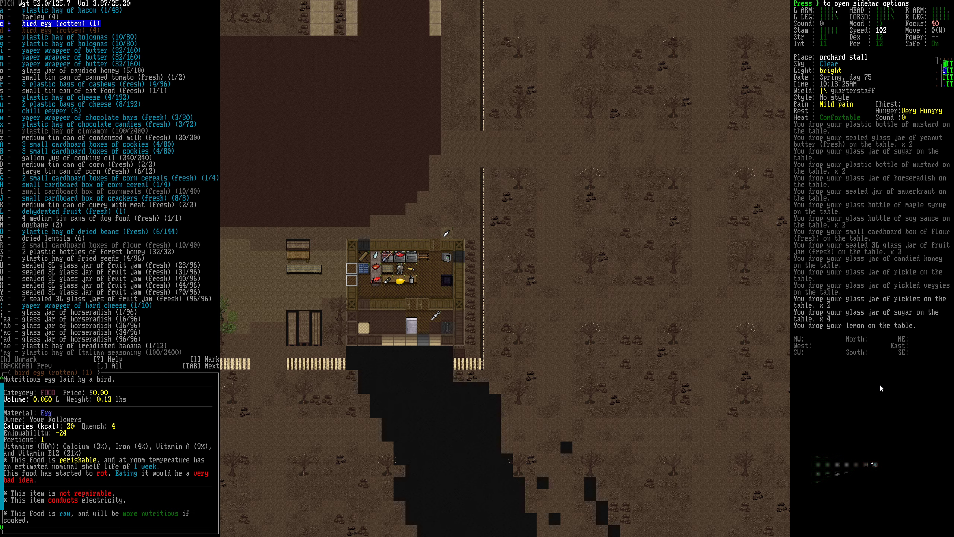
key("Down")
key("Down")
key("Down")
key("Down")
key("Down")
key("Down")
key("Down")
key("Down")
key("Down")
key("Down")
key("Down")
key("Down")
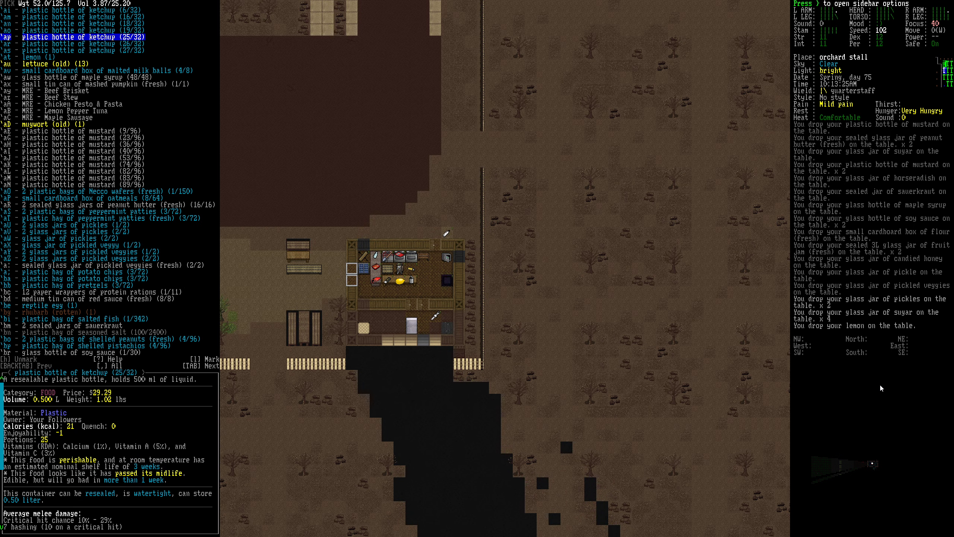
key("Down")
key("Down")
key("Down")
key("Down")
key("Down")
key("Up")
key("Down")
key("Down")
key("Down")
key("Down")
key("Down")
key("Up")
key("Down")
key("Down")
key("Down")
key("Down")
key("Down")
key("Down")
key("Down")
key("Down")
key("Down")
key("Down")
key("Down")
key("Down")
key("Down")
key("Down")
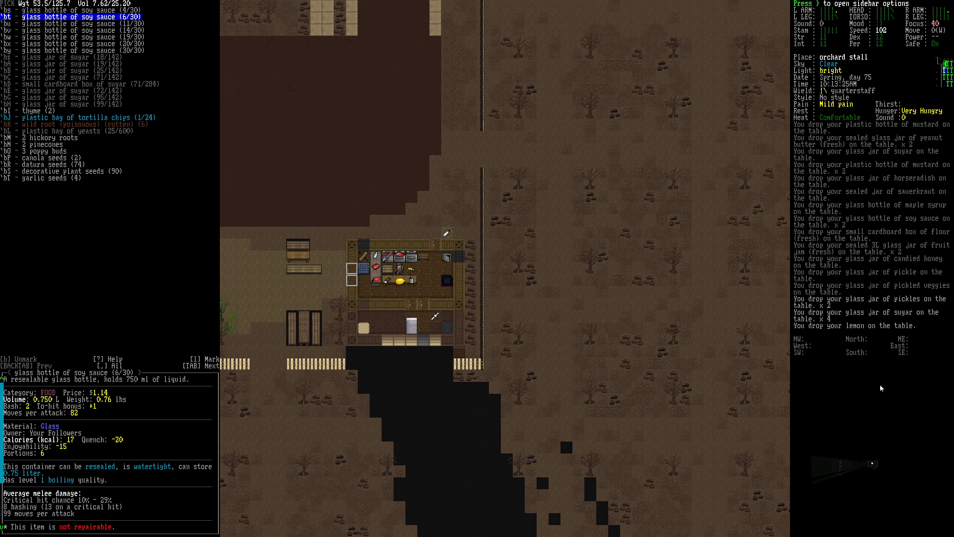
key("Down")
key("Down")
key("Down")
key("Down")
key("Down")
key("Down")
Pick up the marked rotten food, including the poisonous roots, and step outside
key("Return")
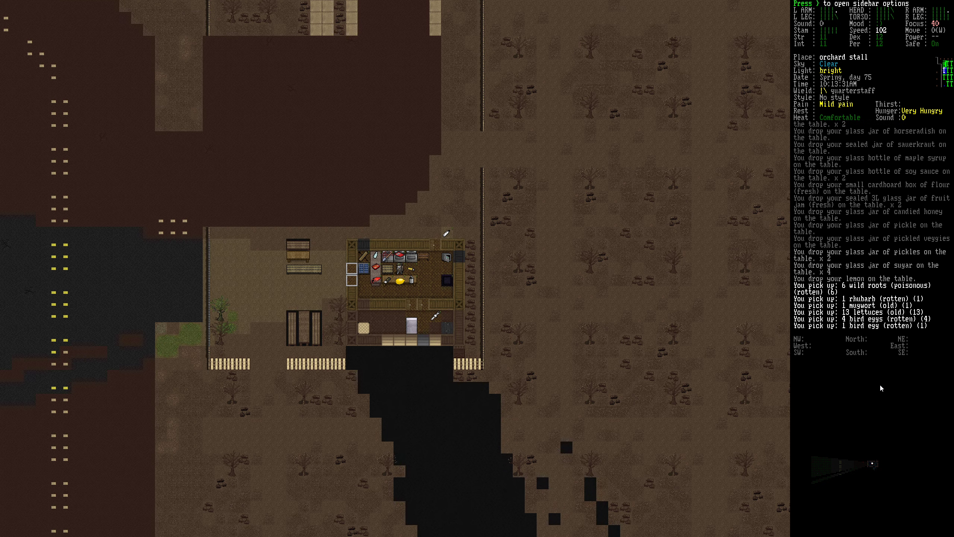
key("u")
key("u")
key("u")
key("D")
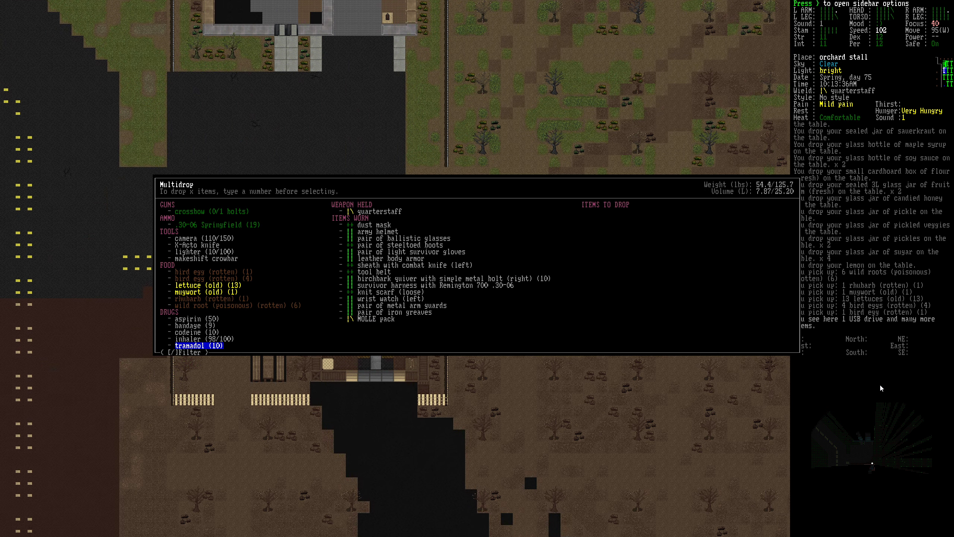
Drop the poisonous roots, rotten rhubarb, old mugwort, lettuce and rotten eggs
key("Up")
key("Up")
key("Up")
key("Up")
key("Up")
key("Right")
key("Up")
key("Right")
key("Up")
key("Right")
key("Up")
key("Right")
key("Up")
key("Right")
key("Up")
key("Right")
key("Up")
key("Up")
key("Down")
key("Down")
key("Down")
key("Down")
key("Down")
key("Down")
key("Down")
key("Up")
key("Up")
key("Up")
key("Up")
key("Up")
key("Up")
key("Up")
key("Down")
key("Down")
key("Down")
key("Down")
key("Down")
key("Down")
key("Down")
key("Down")
key("Down")
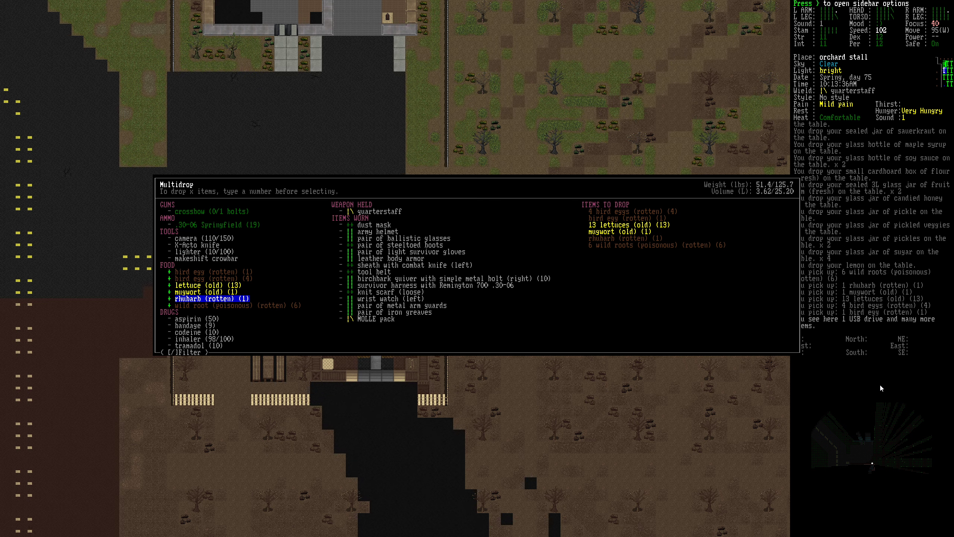
key("Return")
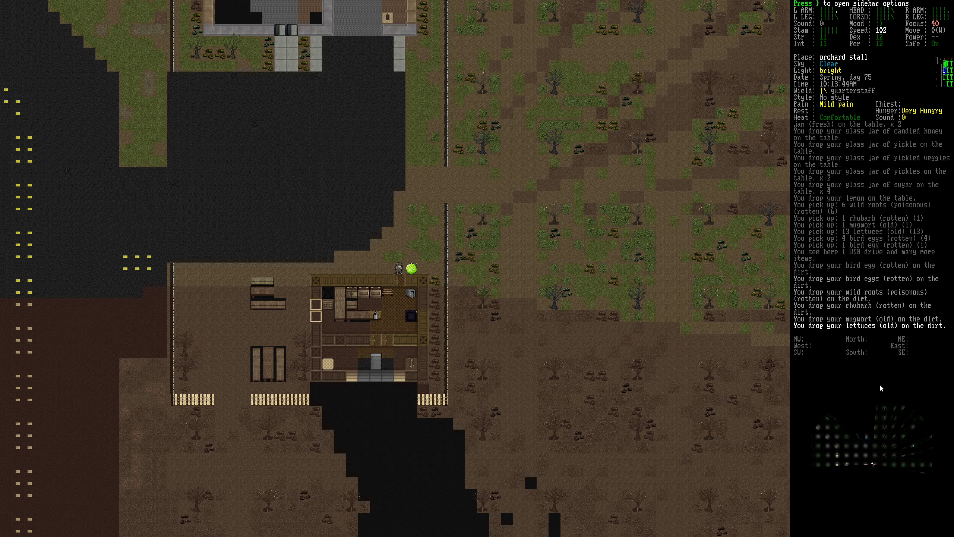